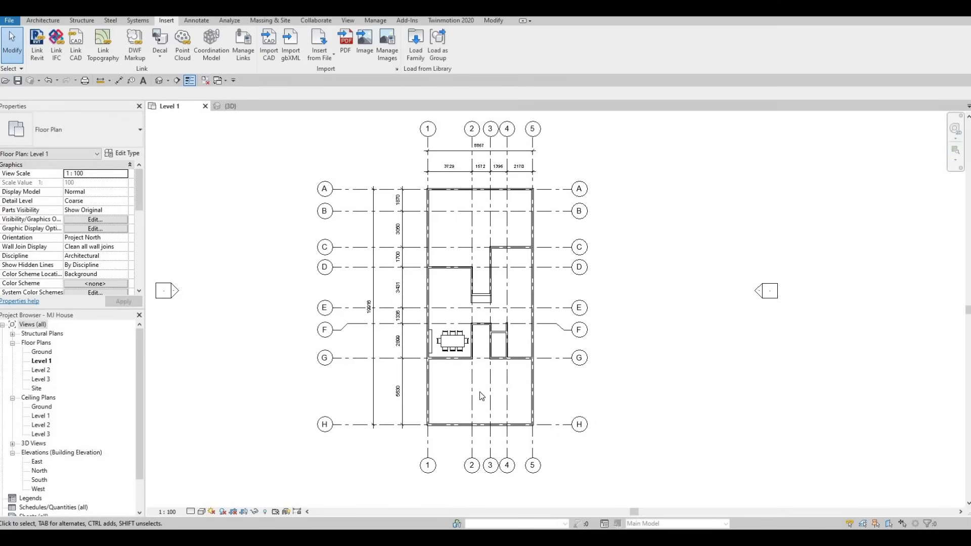
Step: Open Load Family and browse the library up to the Doors folder, then into its Residential subfolder
scroll(512, 330, up, 5)
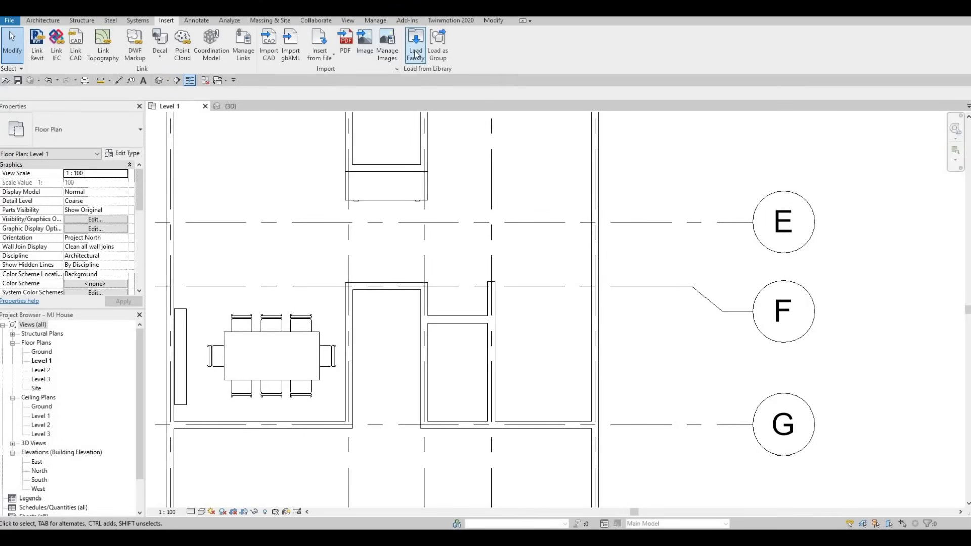
click(416, 54)
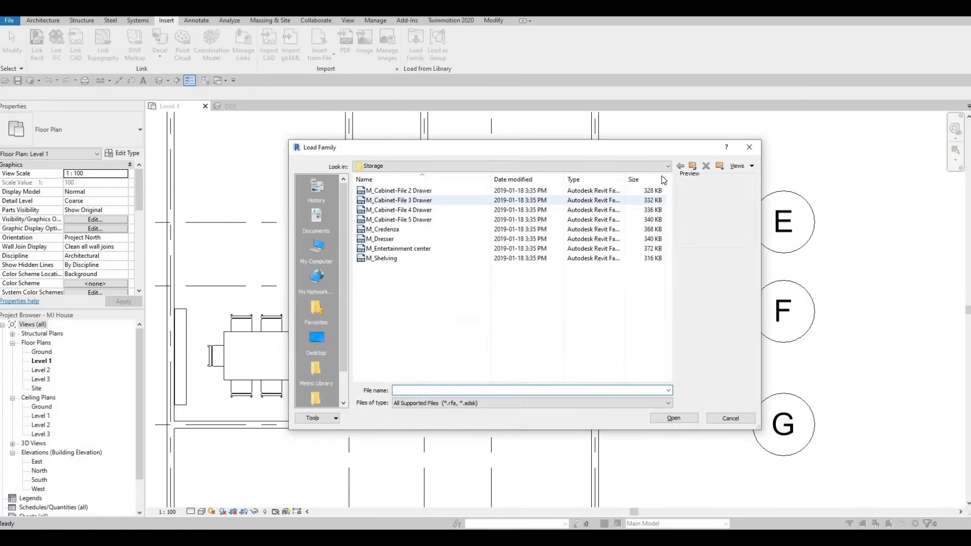
click(694, 166)
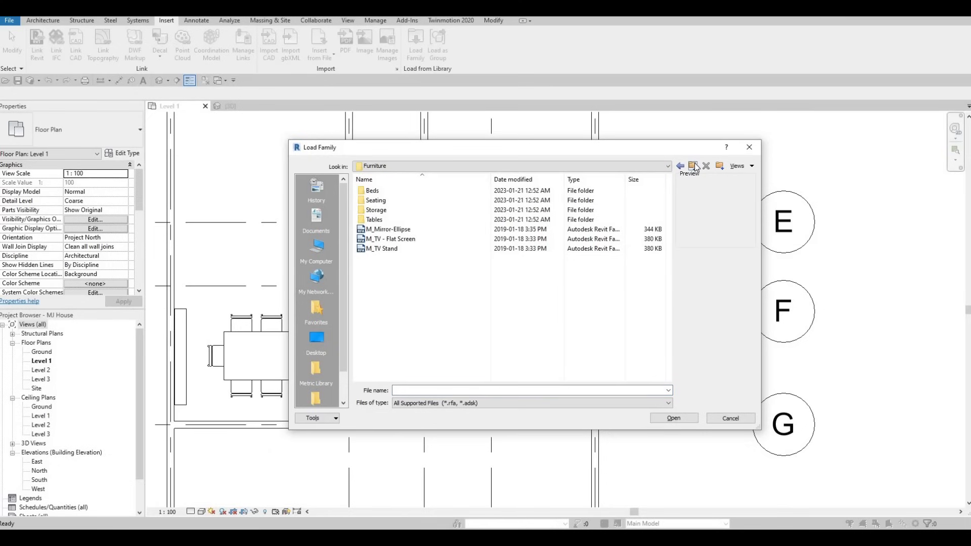
click(693, 166)
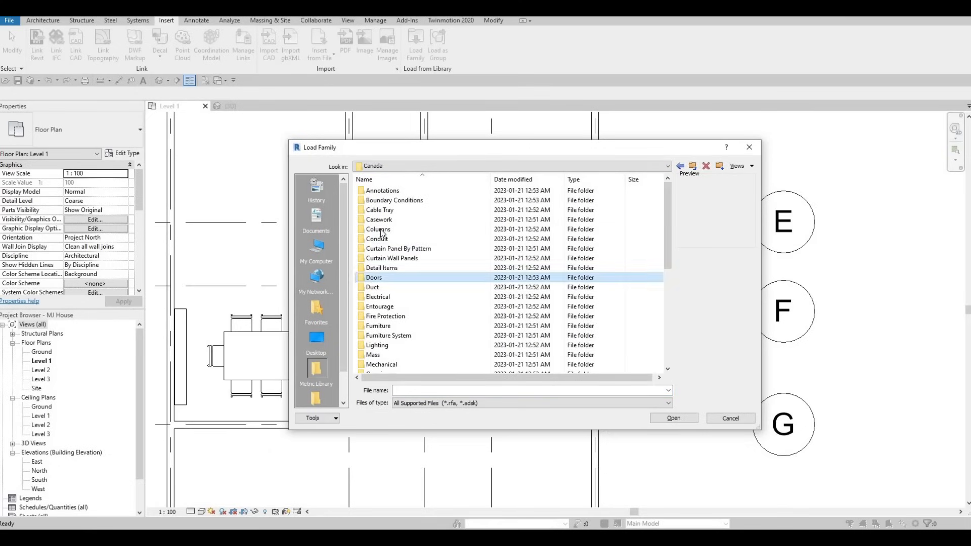
double_click(381, 277)
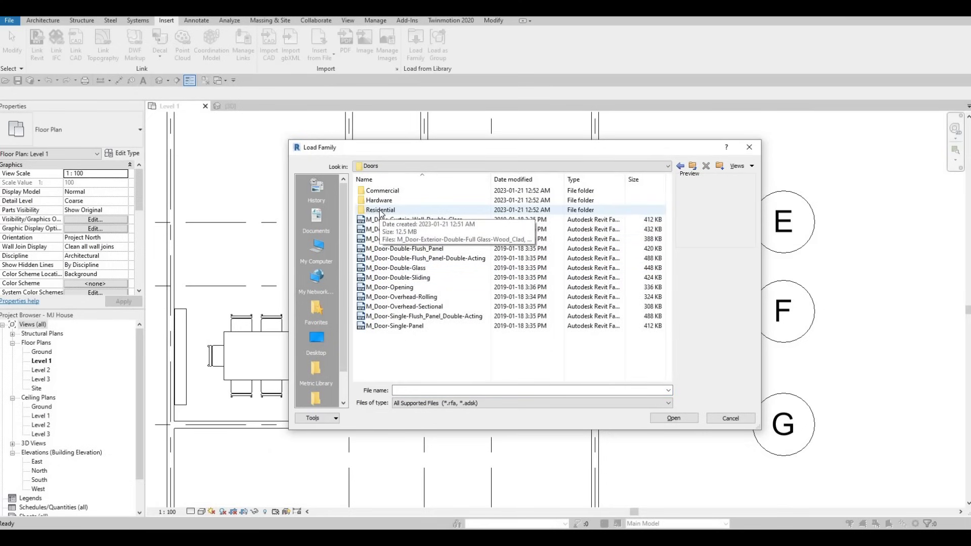
double_click(380, 210)
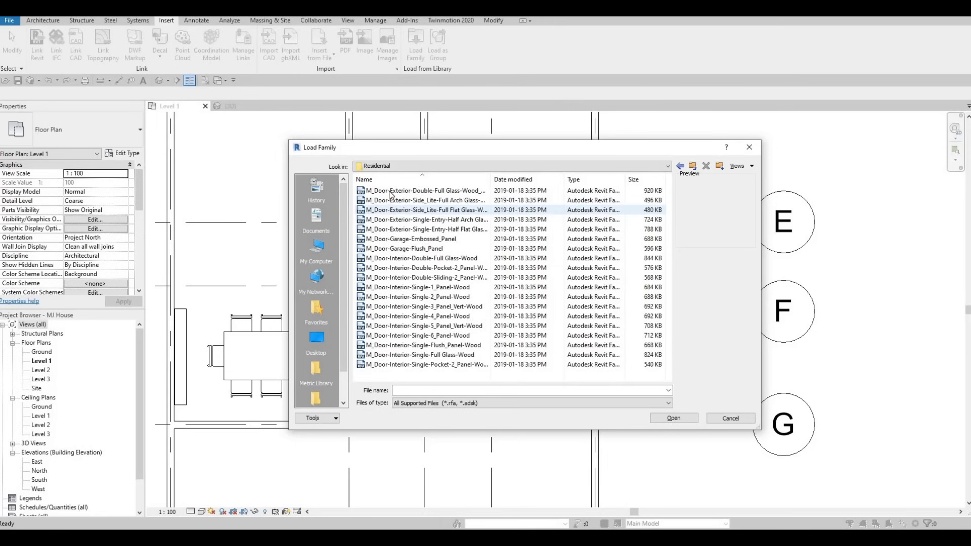
Step: Load the M_Door-Exterior-Double-Full Glass-Wood_Clad family with only its 1500 x 2000mm type
click(390, 193)
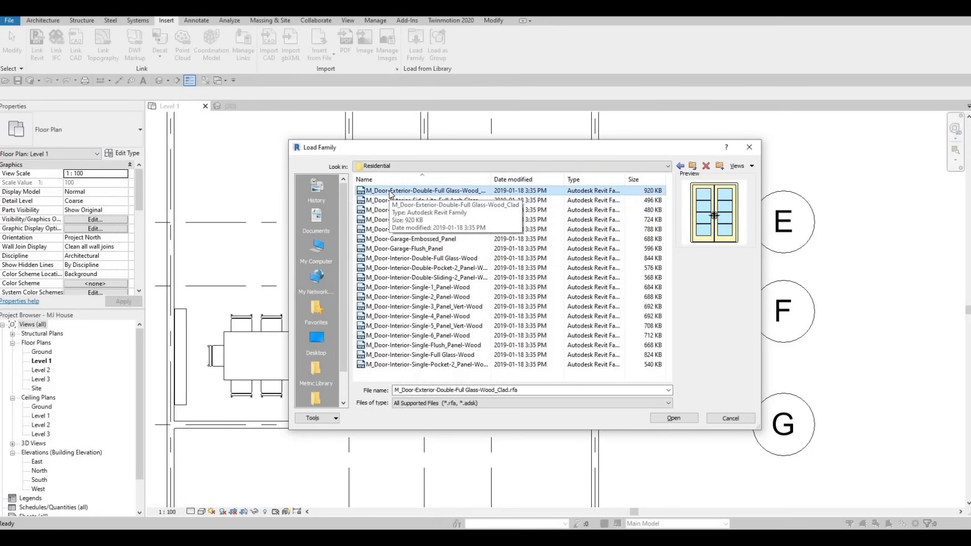
drag(492, 155, 795, 179)
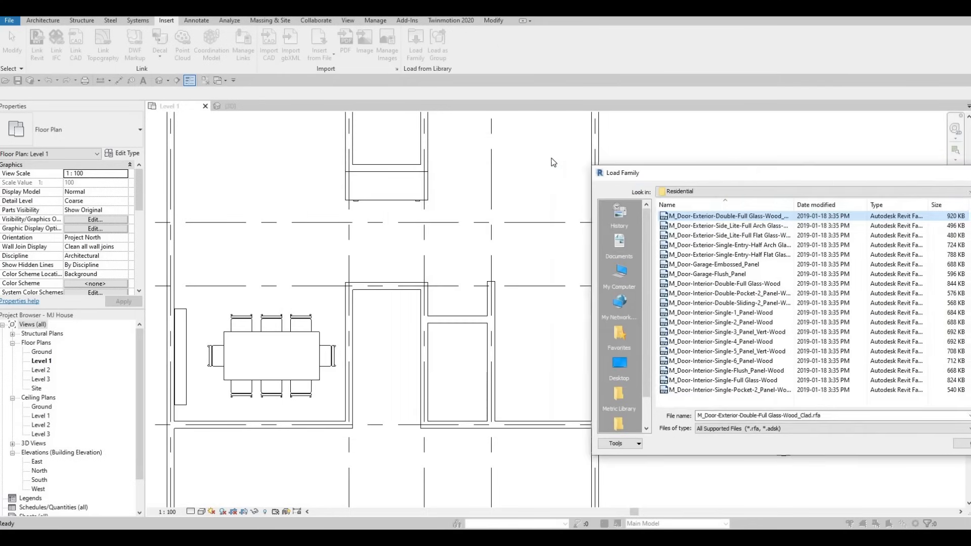
drag(622, 172, 480, 153)
click(573, 203)
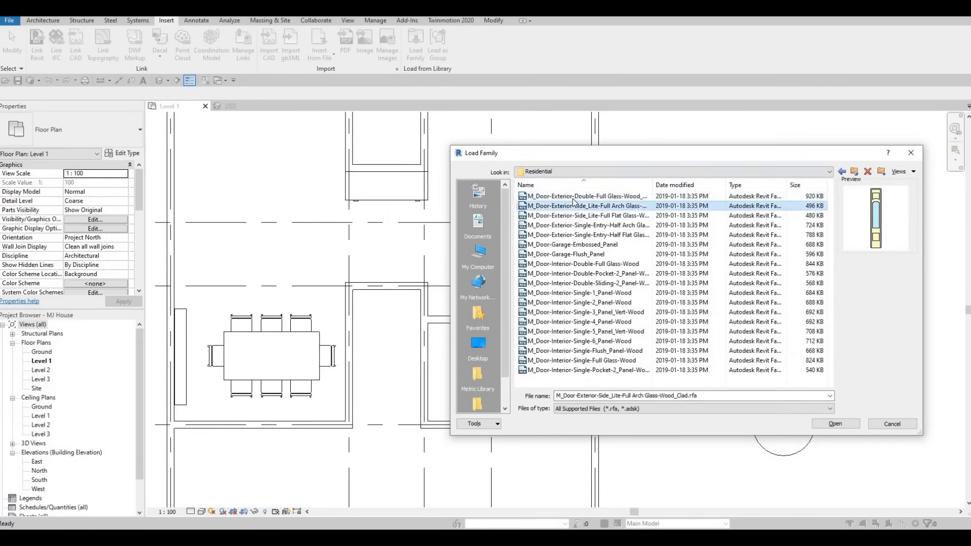
click(575, 196)
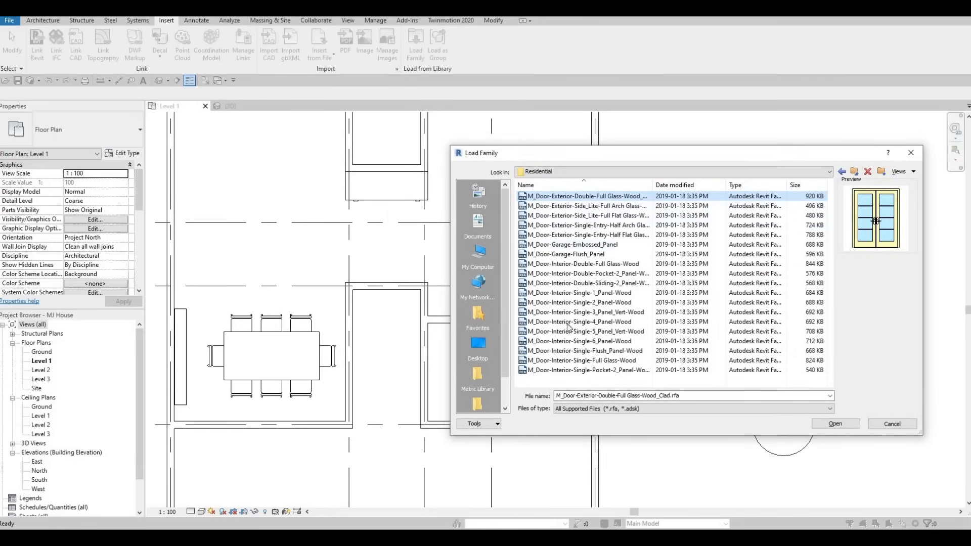
click(835, 424)
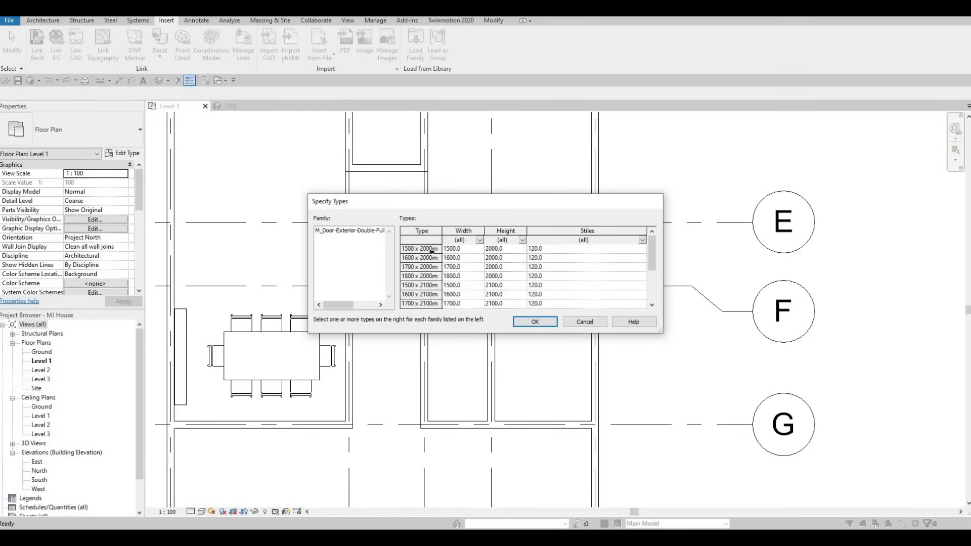
click(425, 249)
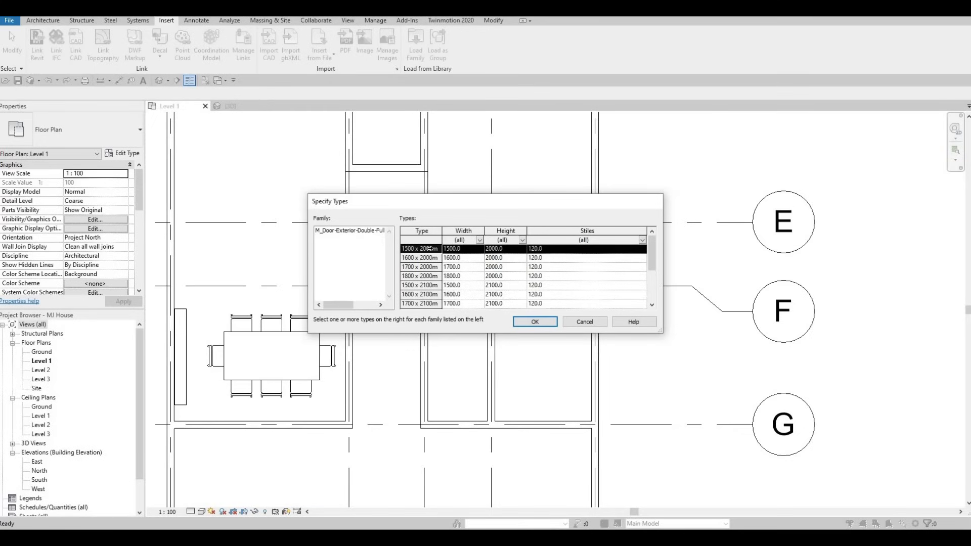
click(534, 322)
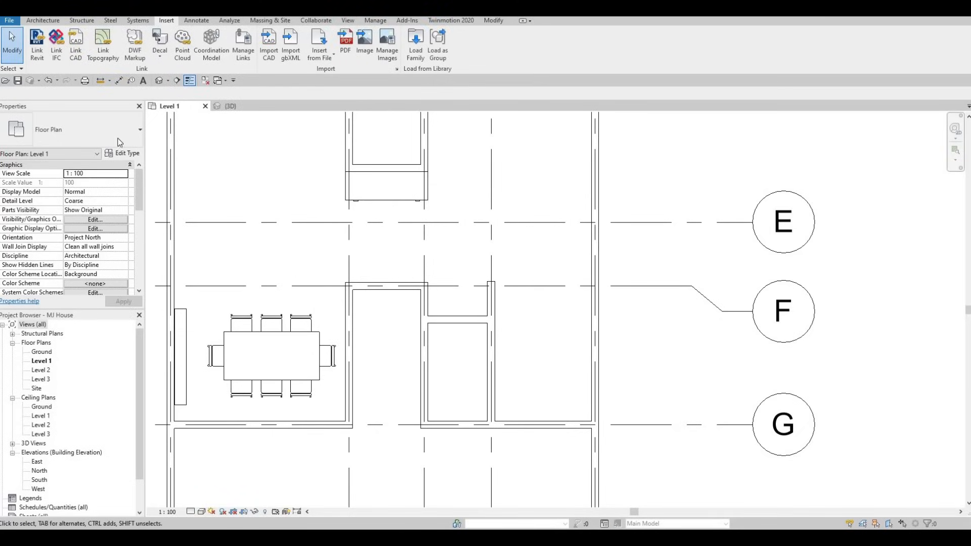
Step: Place the double door in the wall along grid F, just east of the dining table
click(42, 23)
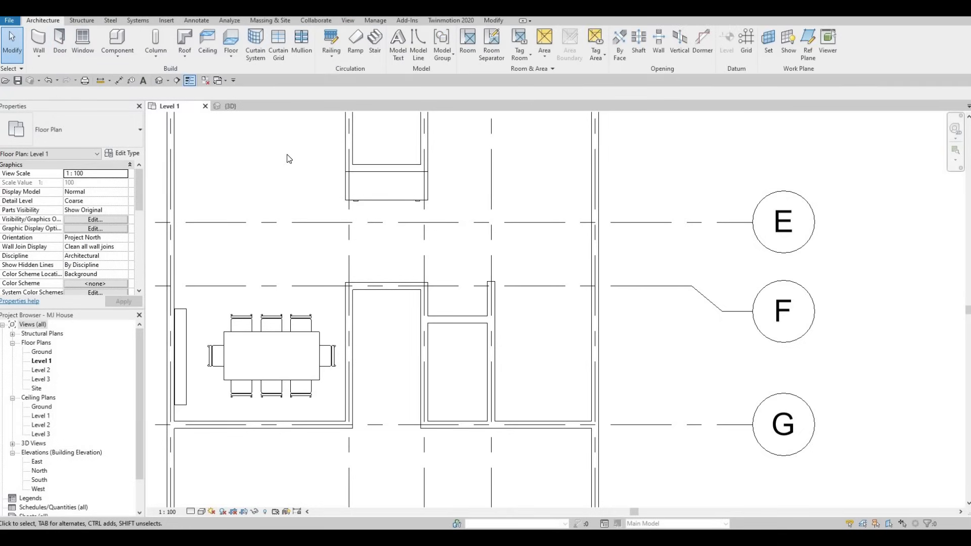
key(d)
key(r)
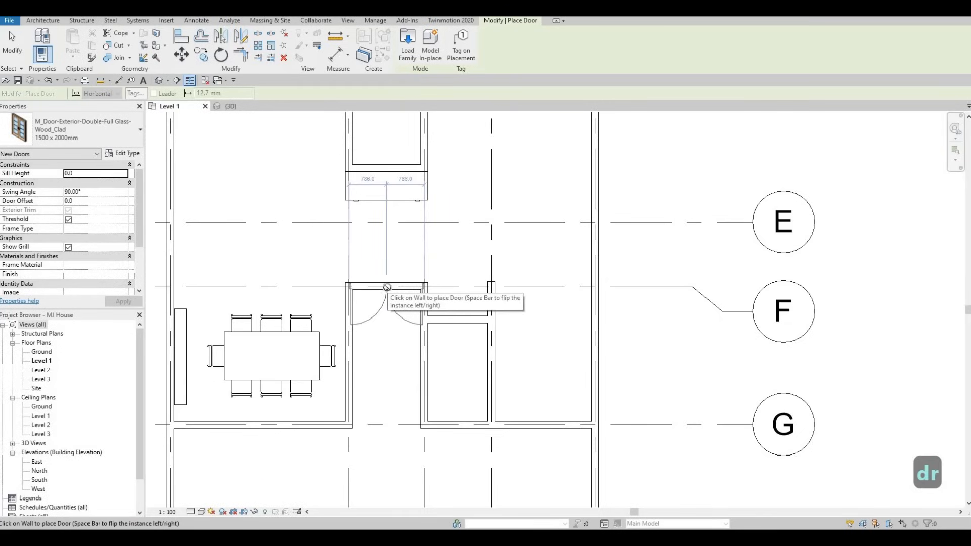
click(387, 288)
scroll(395, 308, up, 2)
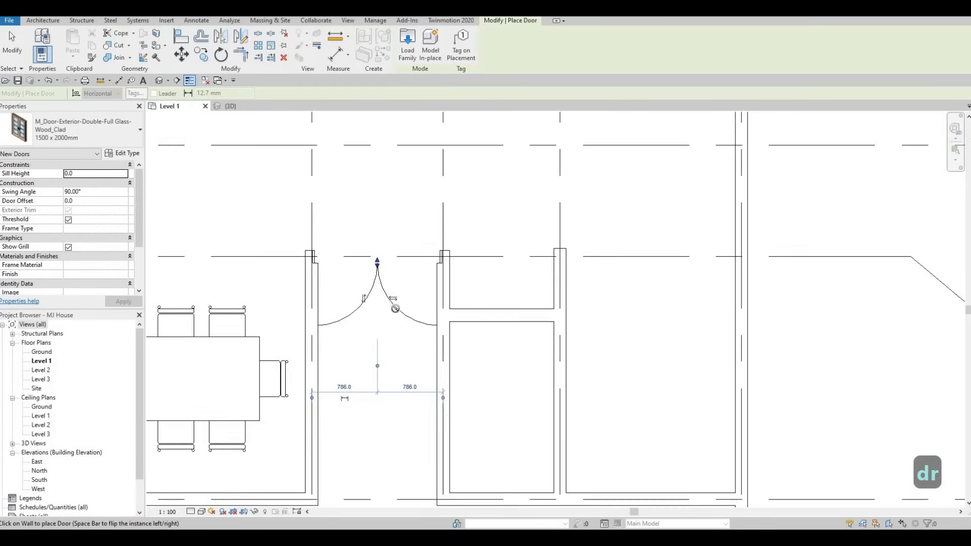
scroll(365, 294, up, 2)
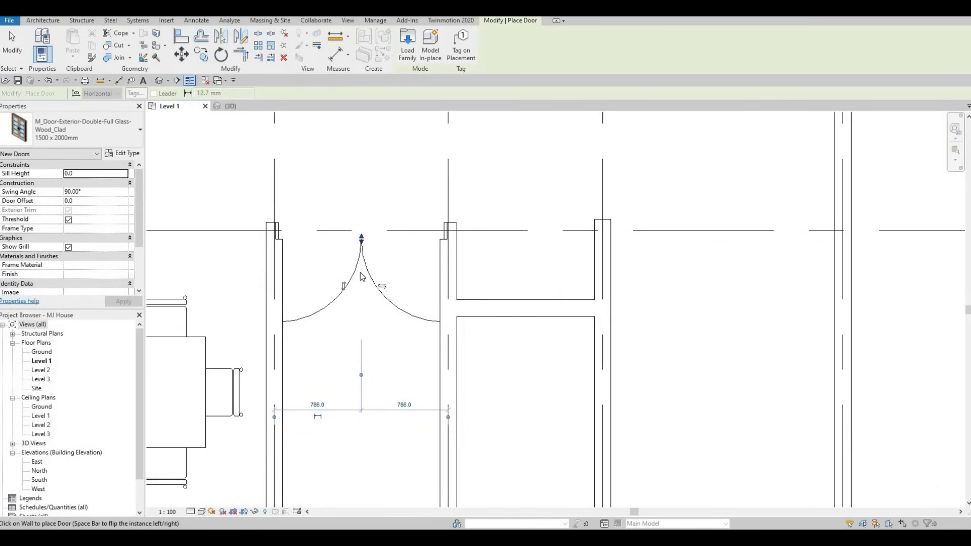
scroll(362, 275, down, 1)
key(Escape)
key(Escape)
Step: Flip the placed door's facing so it swings toward grid E
click(349, 284)
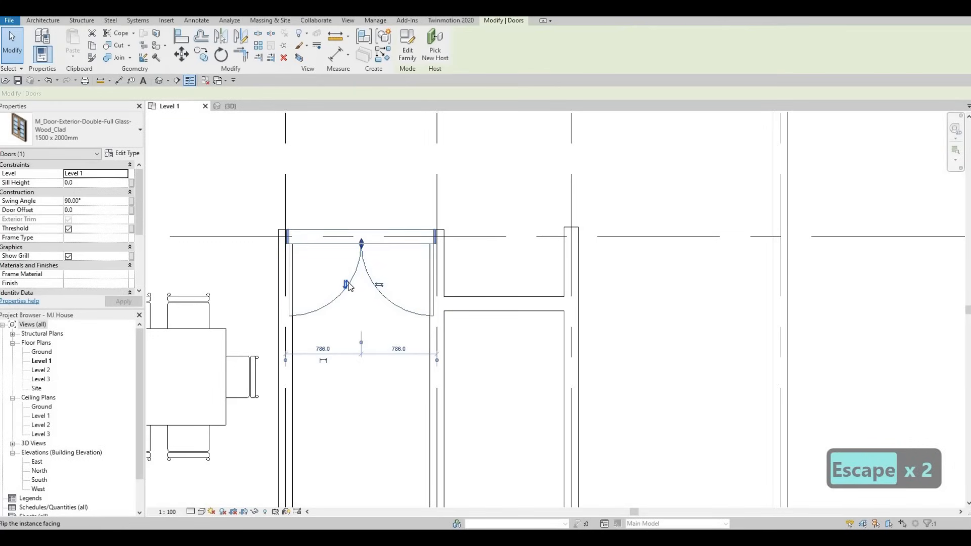
scroll(362, 304, down, 2)
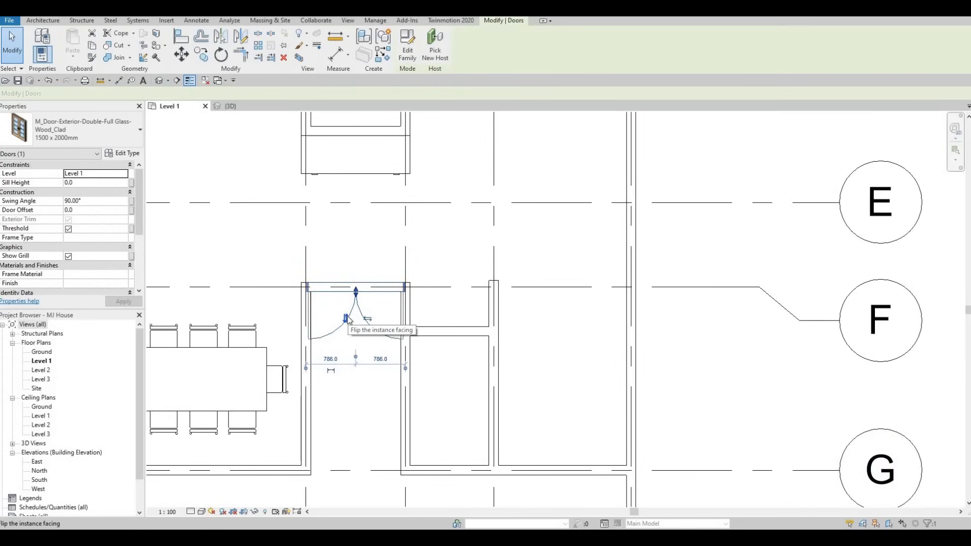
click(347, 318)
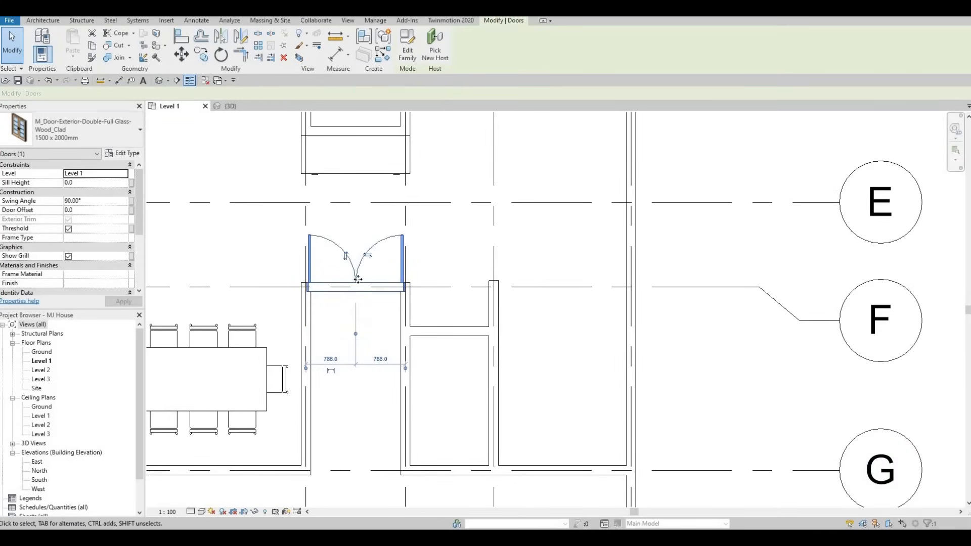
middle_drag(359, 279, 356, 298)
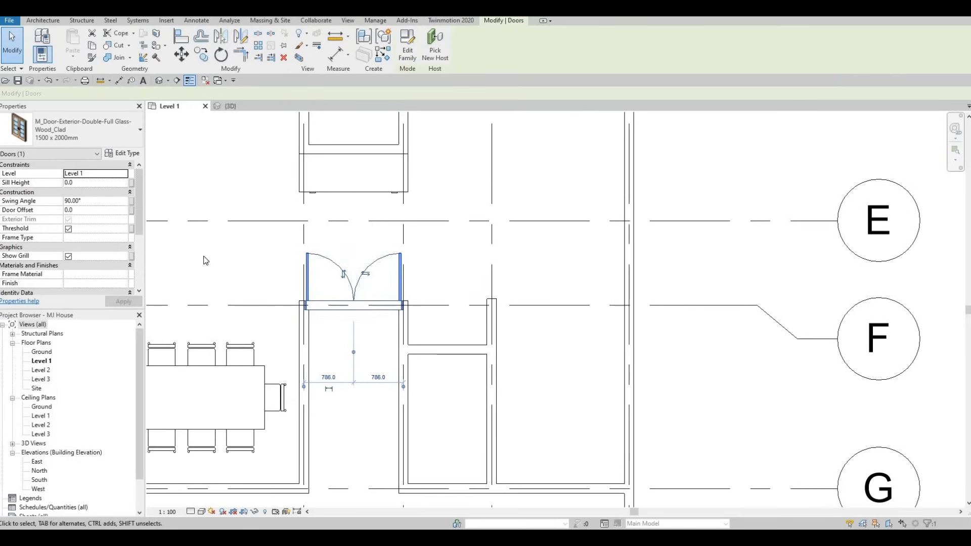
Step: Duplicate the door's type and name the new type 1300 x 2000mm
click(122, 154)
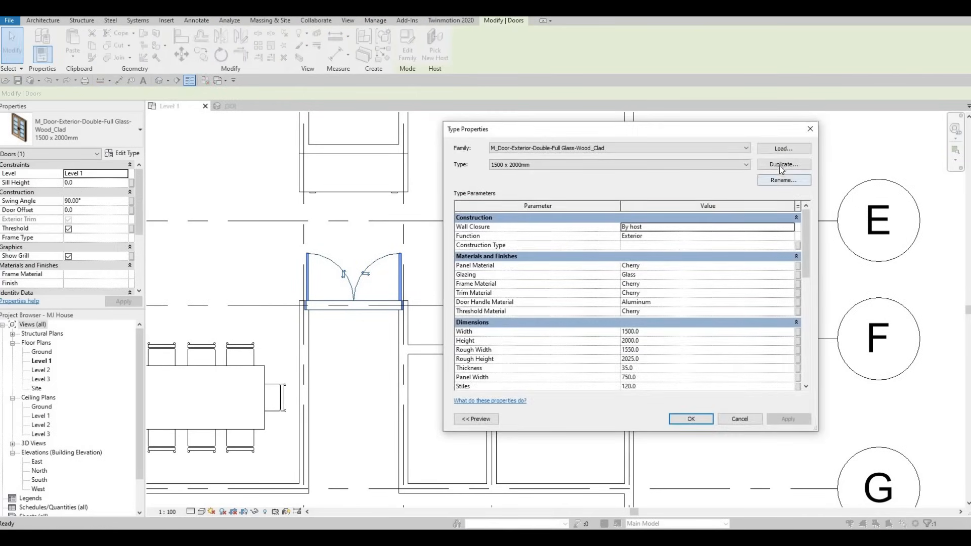
click(780, 167)
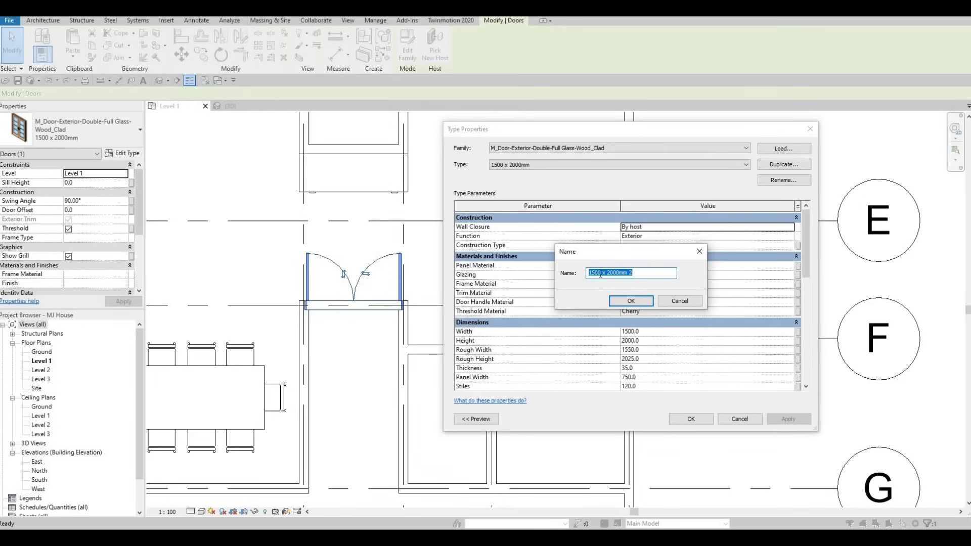
key(Left)
key(Right)
key(Right)
key(BackSpace)
text(3)
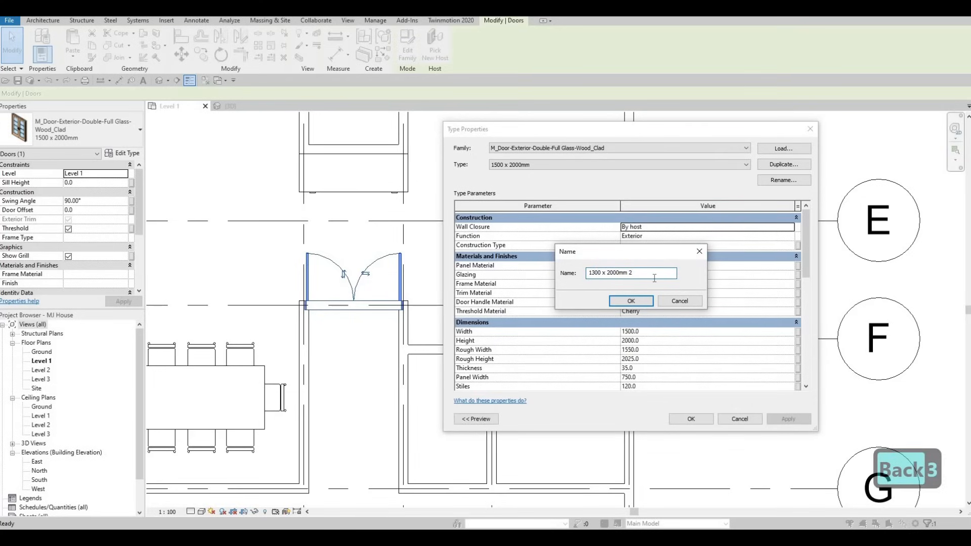
key(BackSpace)
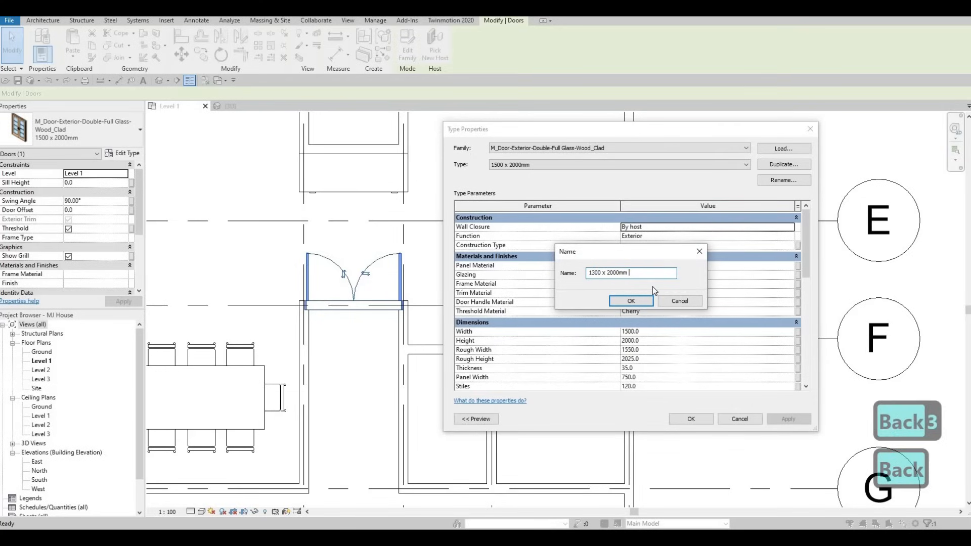
key(BackSpace)
click(632, 300)
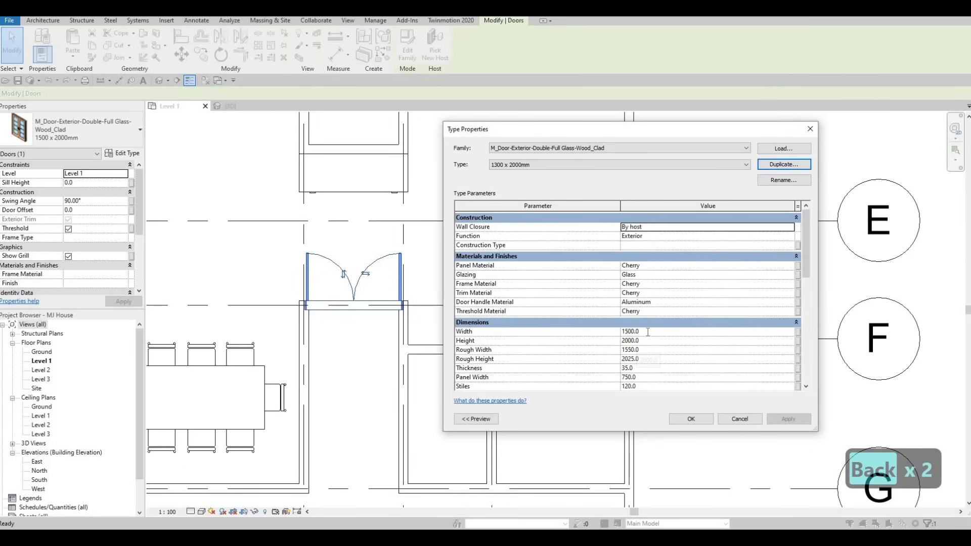
Step: Set the new door type's width to 1300 and apply it
click(648, 333)
text(1300)
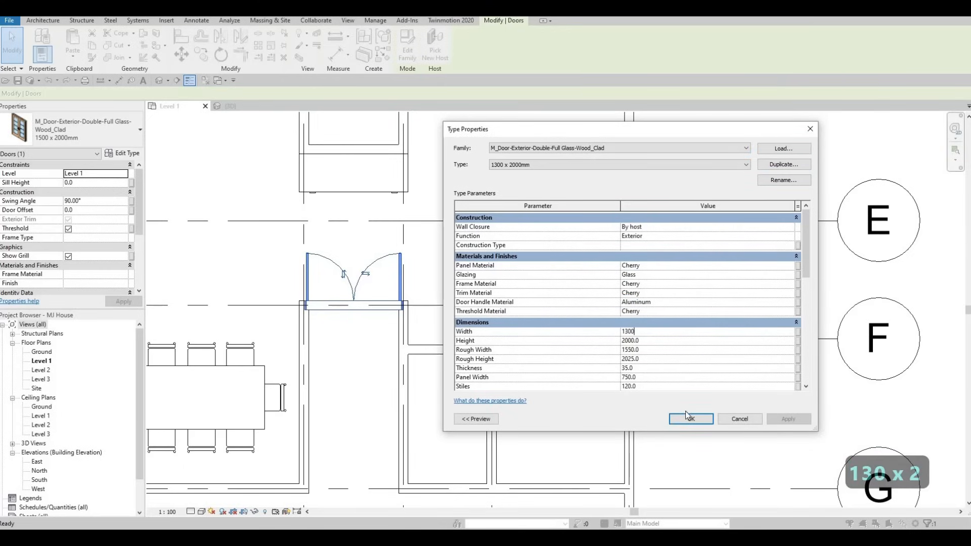
click(689, 419)
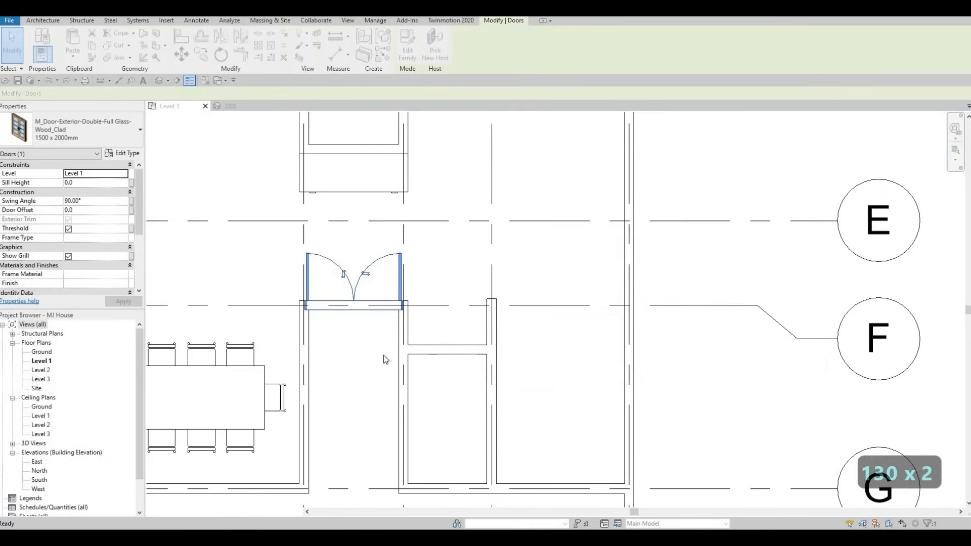
key(Escape)
key(Escape)
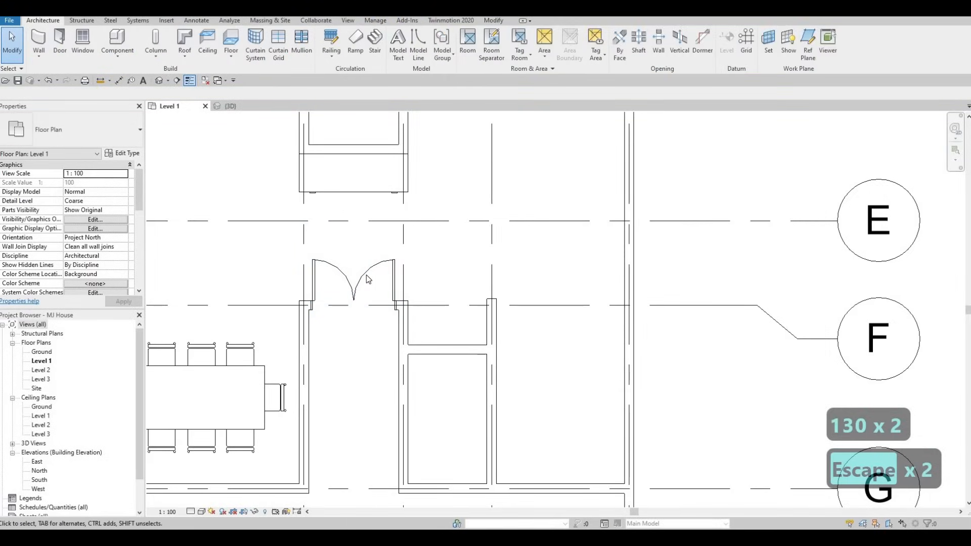
Step: Try nudging the selected door one step right and back left
click(368, 283)
scroll(367, 283, up, 2)
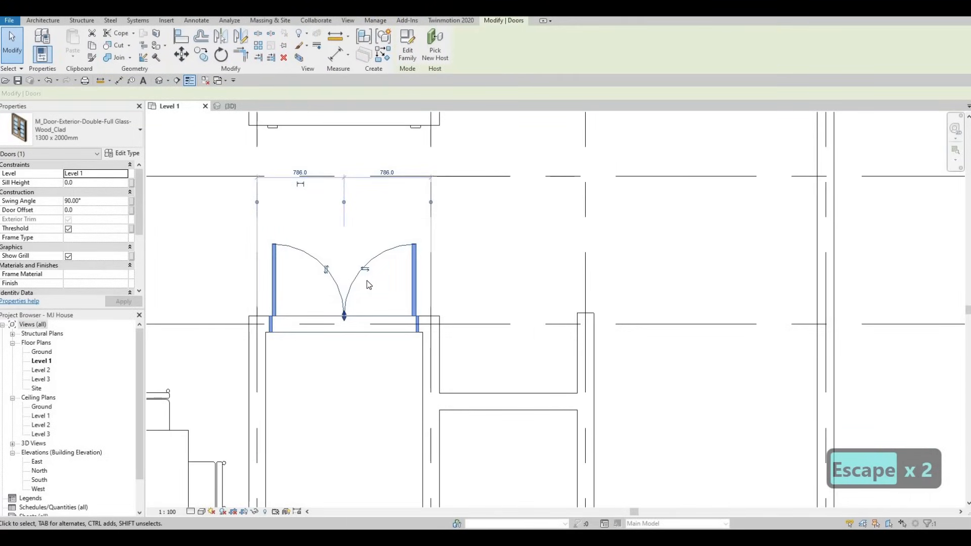
key(Right)
key(Left)
key(Escape)
key(Escape)
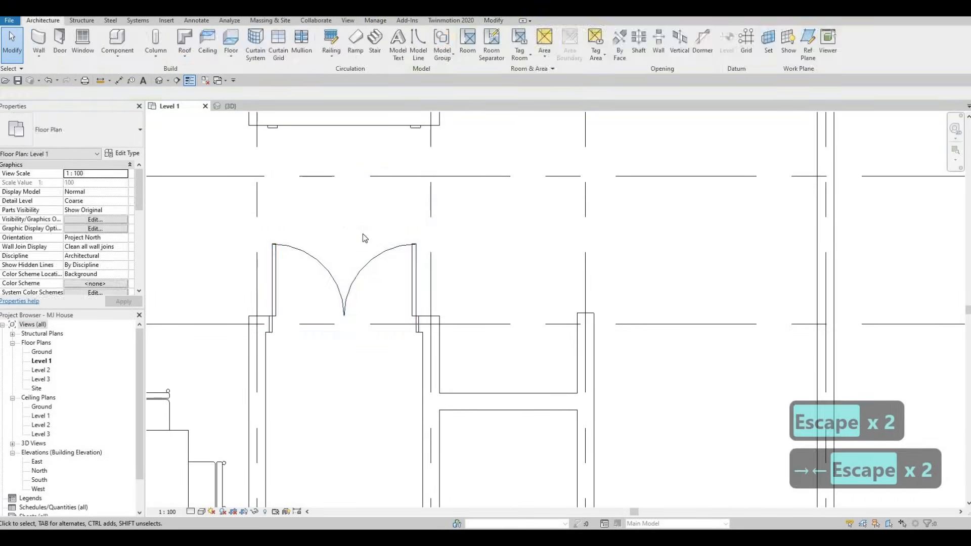
Step: Inspect the resized double door in the wall along grid F
key(Escape)
scroll(347, 227, down, 1)
click(395, 268)
scroll(397, 270, down, 2)
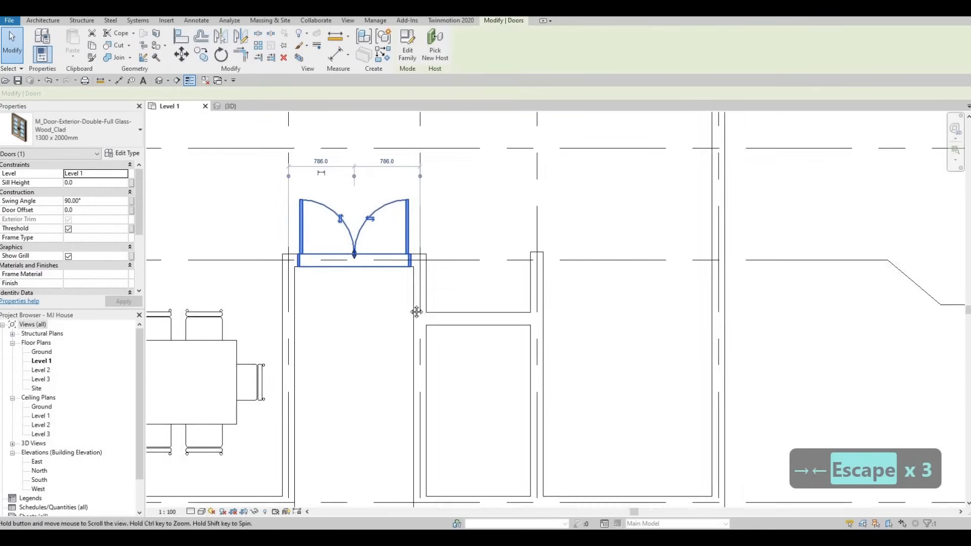
key(Escape)
middle_drag(377, 293, 411, 310)
scroll(409, 307, down, 1)
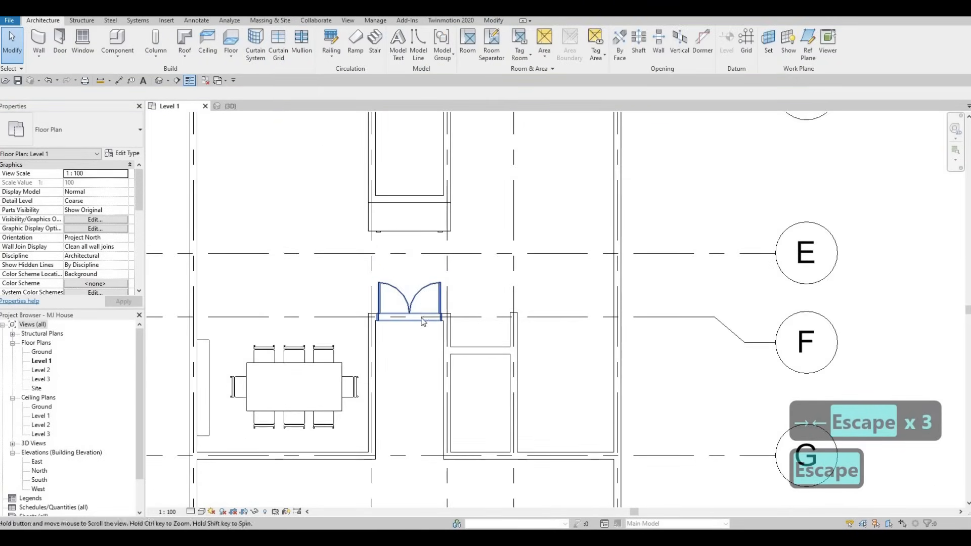
middle_drag(418, 355, 445, 314)
scroll(446, 315, down, 2)
middle_drag(477, 194, 424, 194)
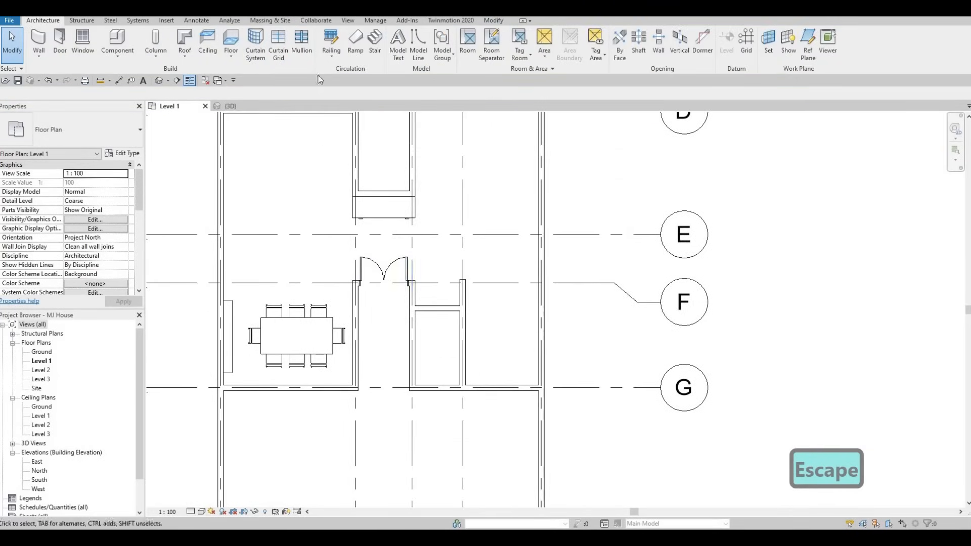
click(167, 20)
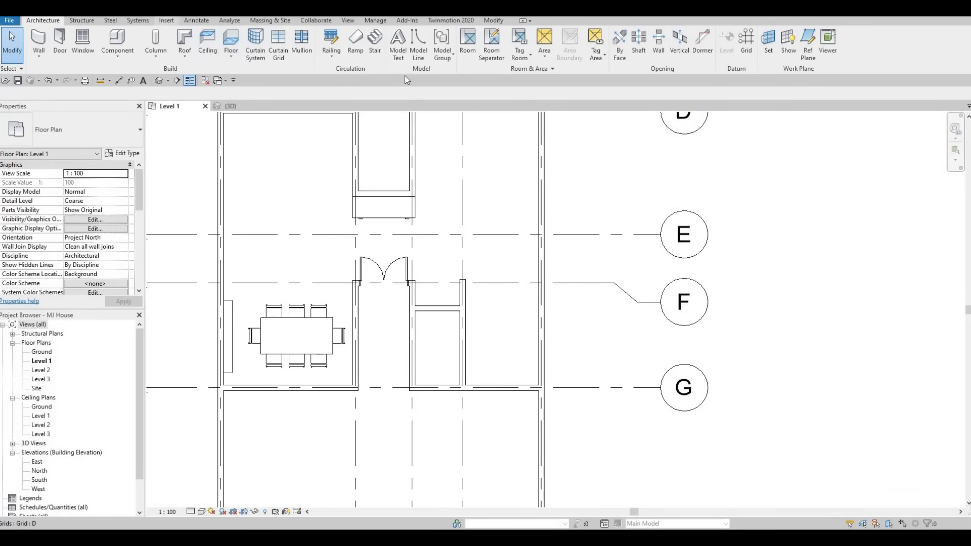
Step: Load a door family, browsing the Residential door families and opening M_Door-Interior-Single-5_Panel_Vert-Wood
click(415, 44)
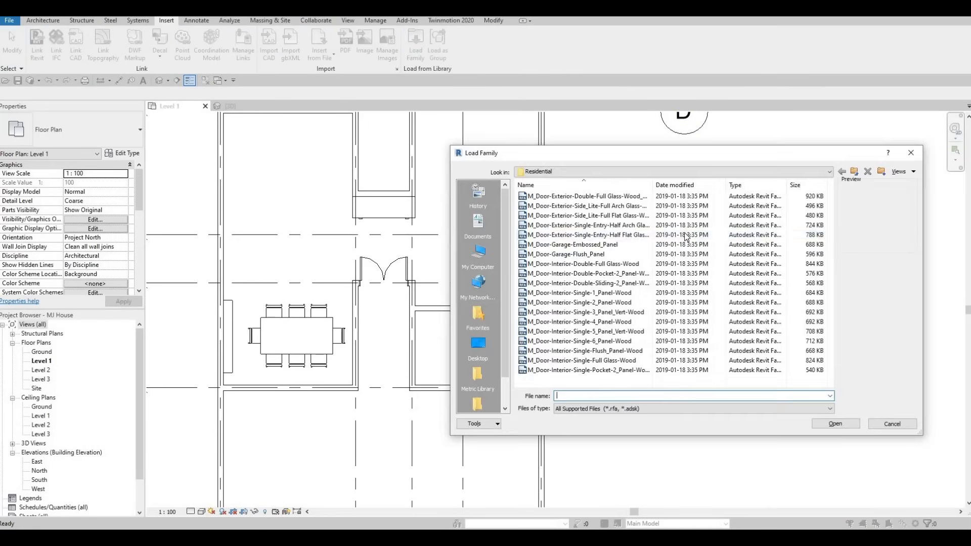
click(611, 247)
click(587, 274)
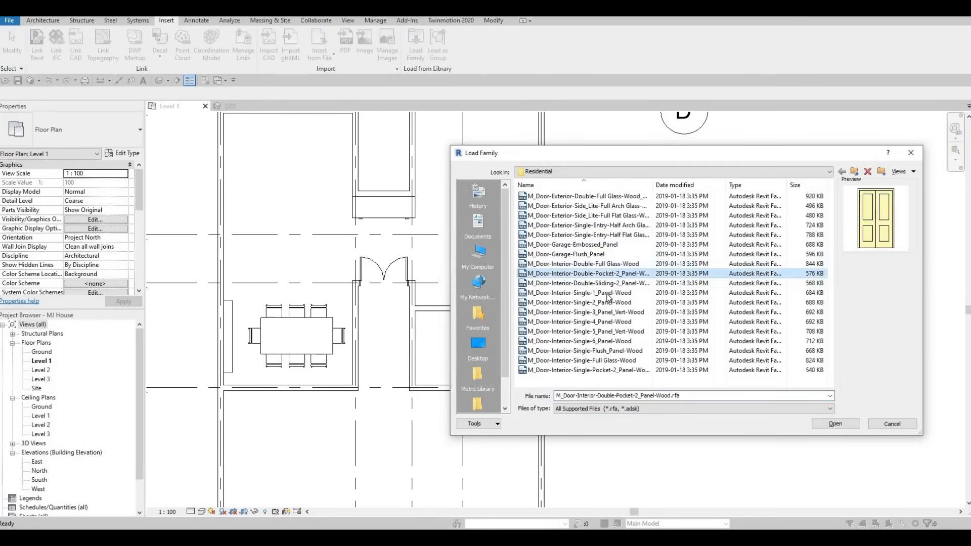
click(608, 296)
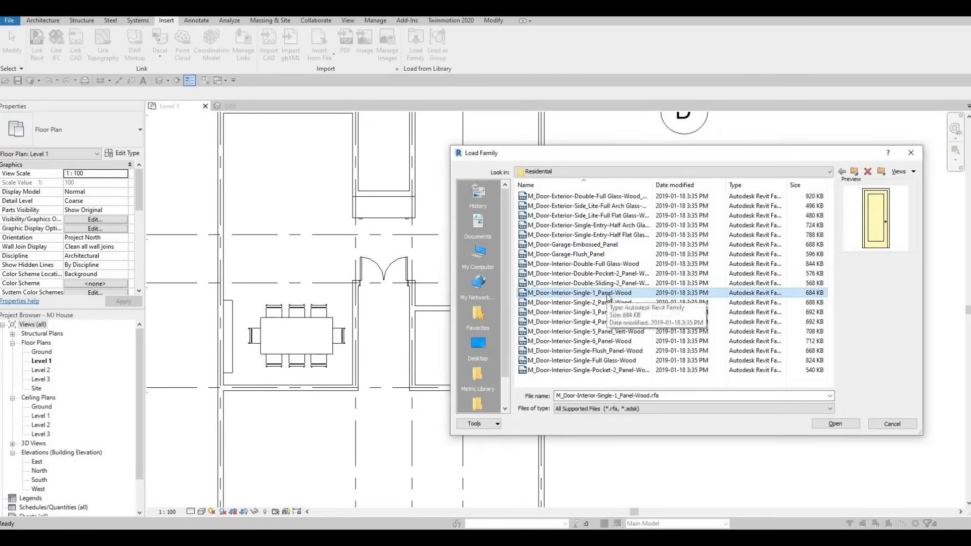
key(Down)
key(Down)
key(Down)
key(Down)
key(Down)
key(Down)
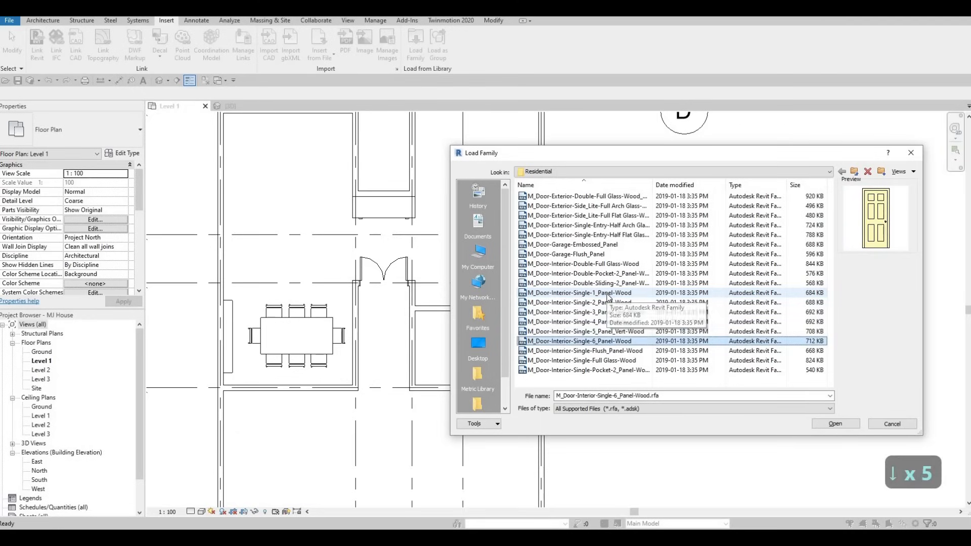
key(Down)
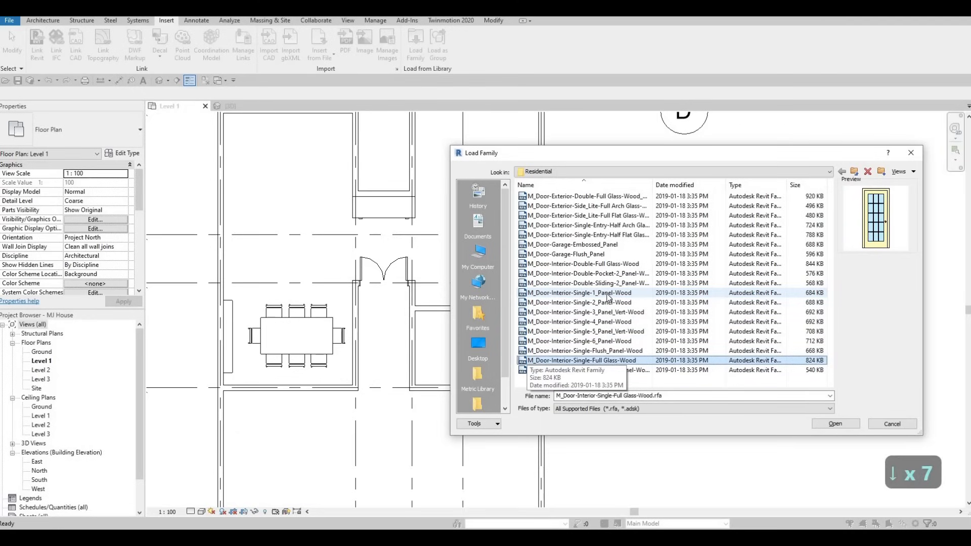
key(Down)
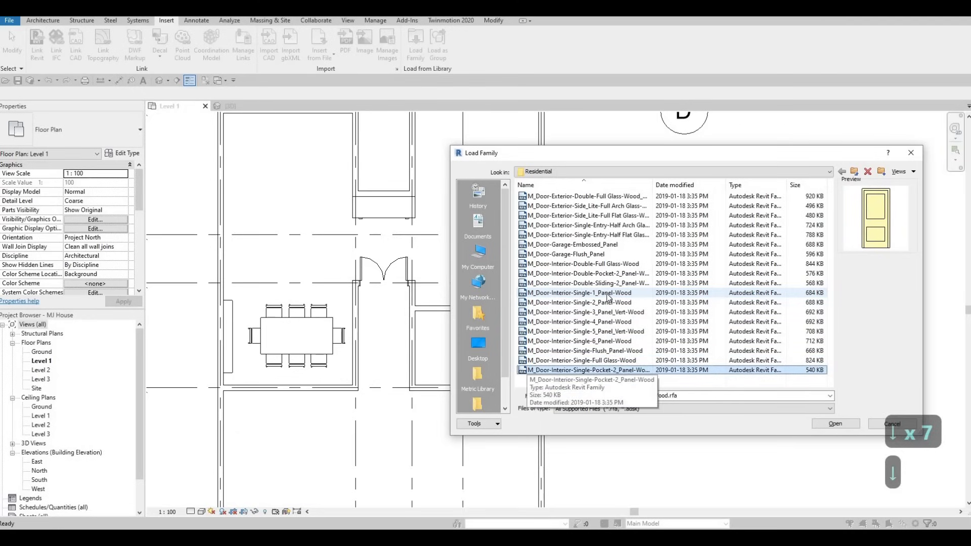
key(Up)
key(Up)
key(Up)
key(Up)
key(Up)
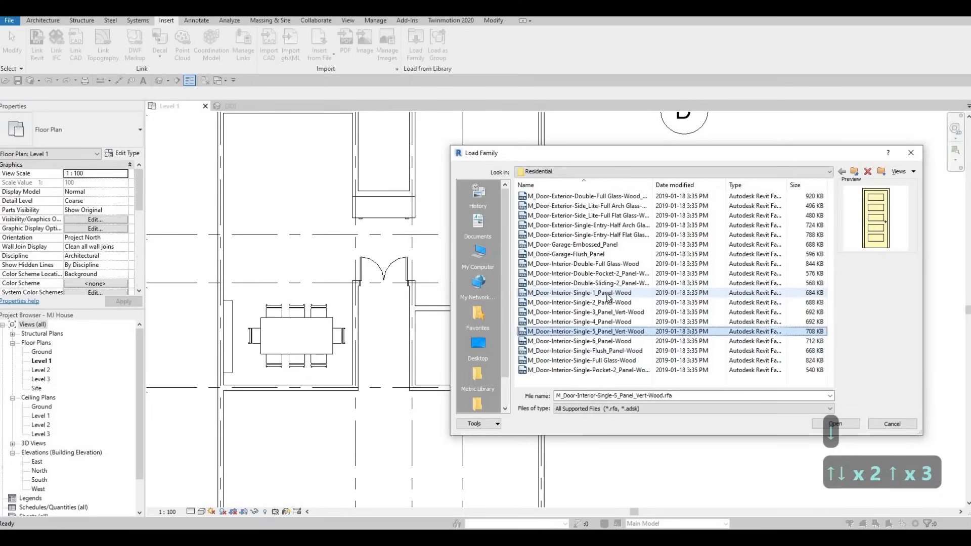
key(Down)
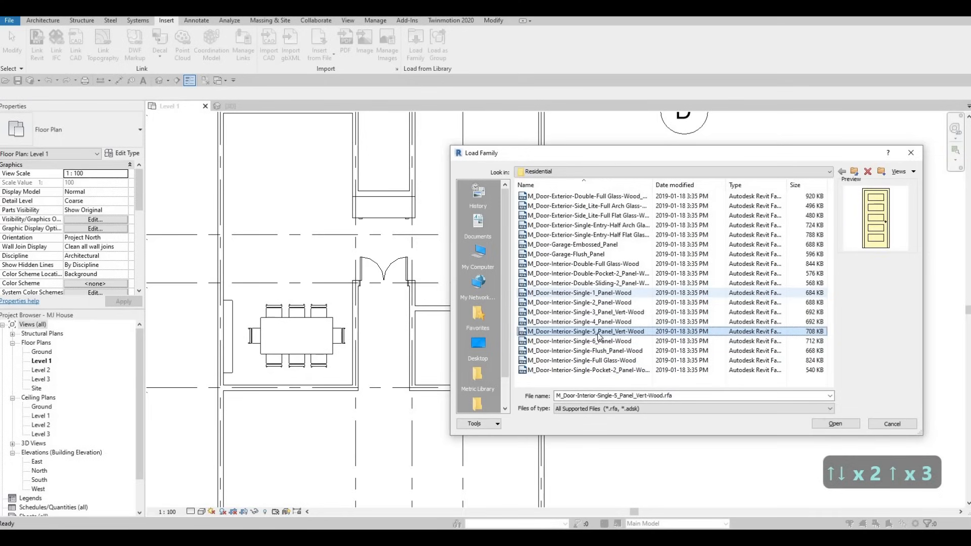
click(835, 424)
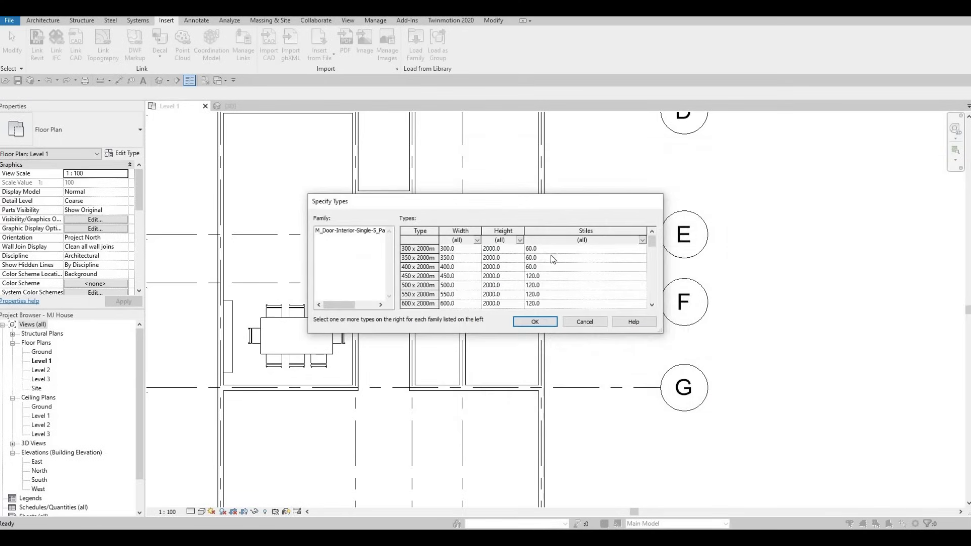
Step: Select every listed type of the family and load them all, continuing past the many-types prompt
click(427, 249)
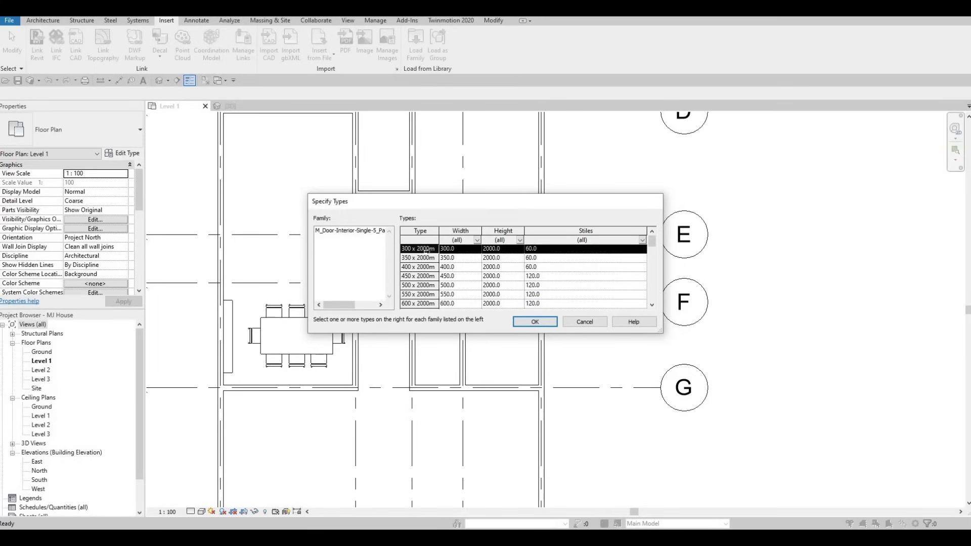
drag(651, 245, 653, 300)
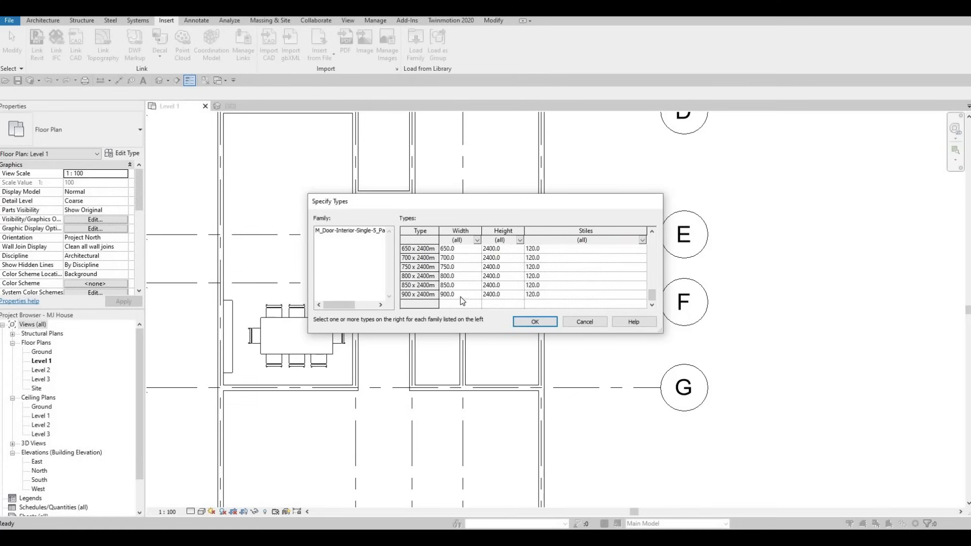
shift+click(502, 297)
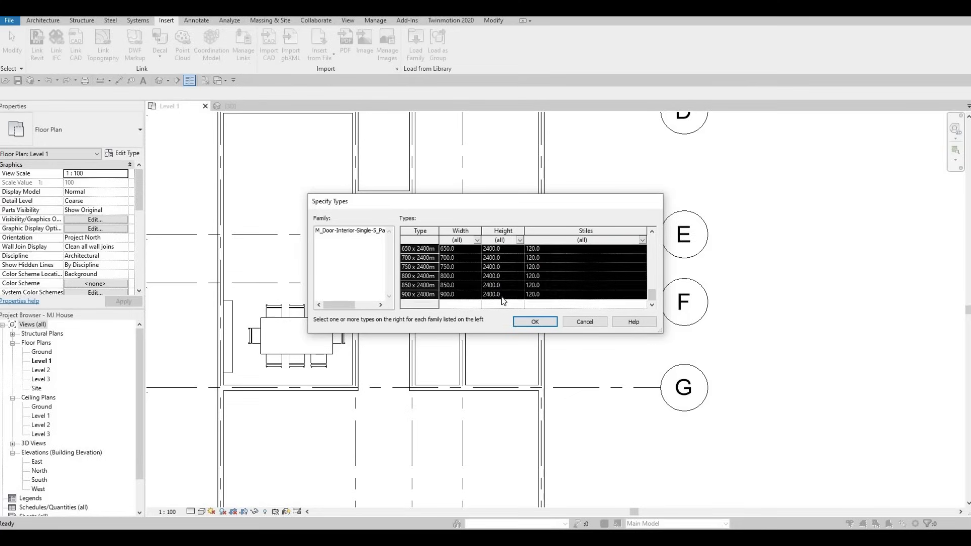
click(541, 323)
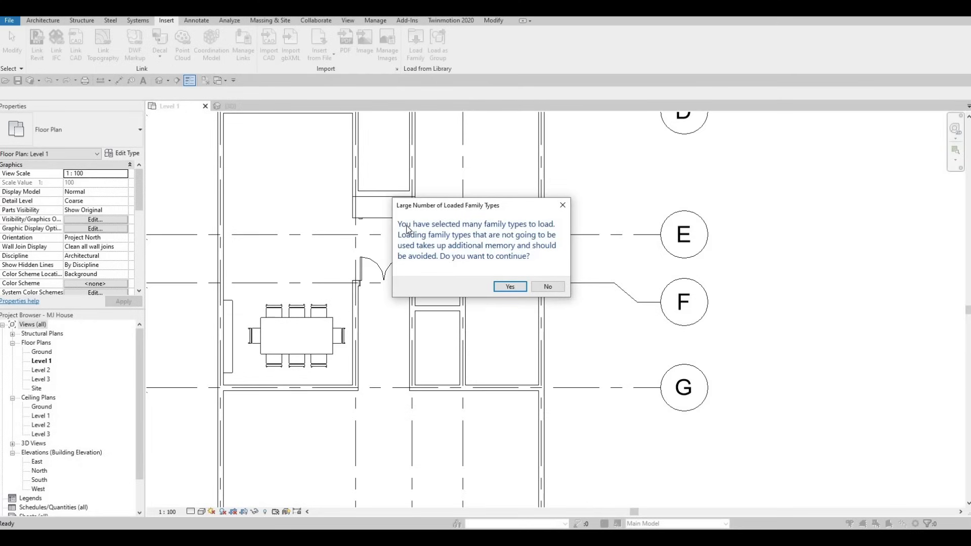
click(511, 288)
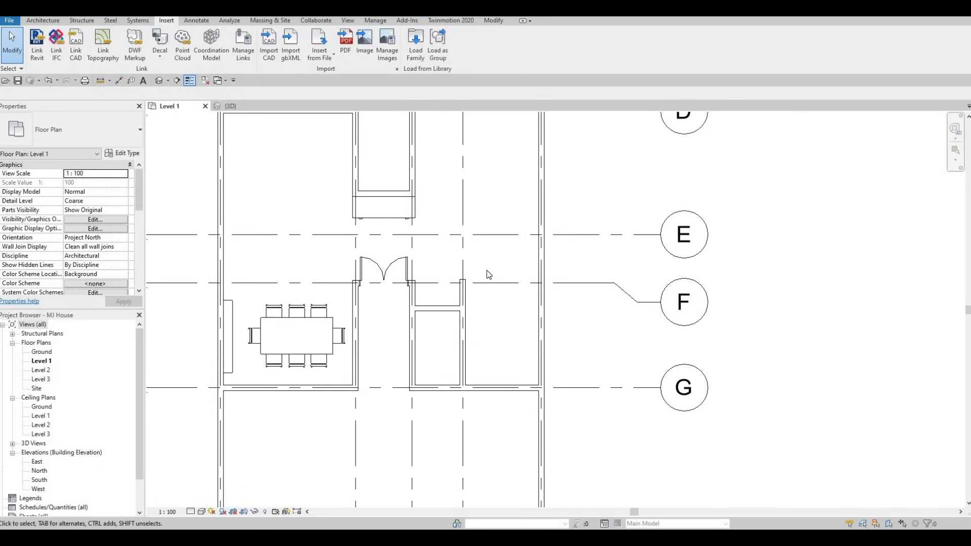
key(c)
key(m)
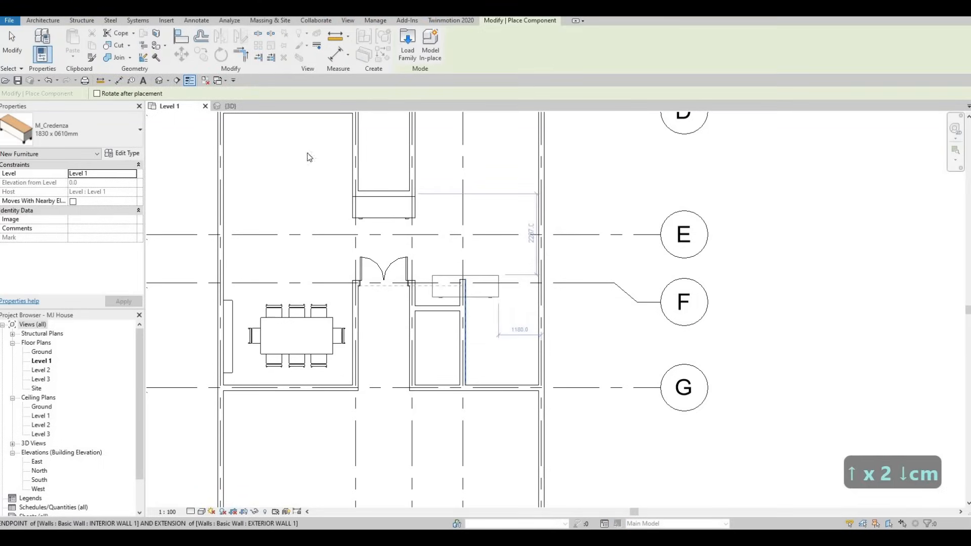
key(Escape)
key(Escape)
Step: Place a 700 x 2000mm 5-panel interior door, flipped, in the small room's wall between grids F and G
key(d)
key(r)
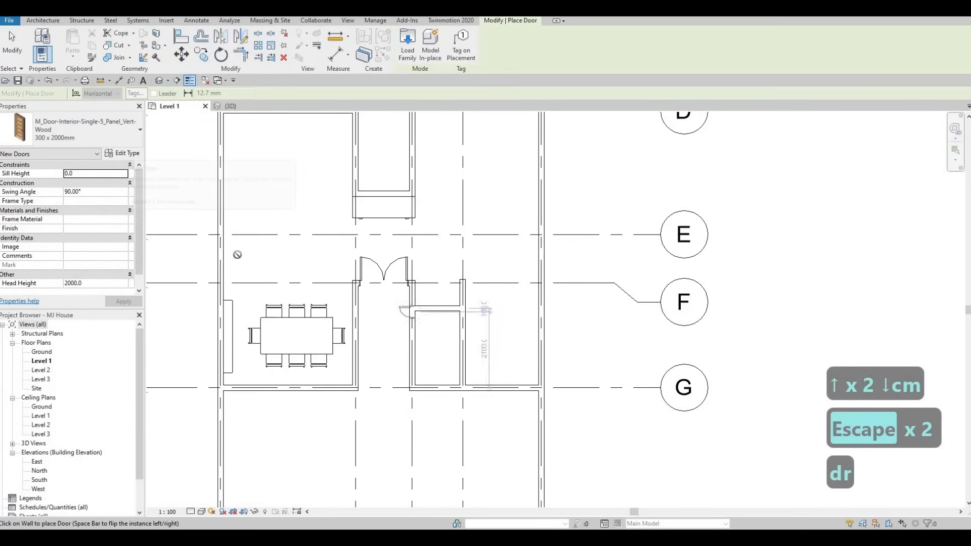
click(64, 126)
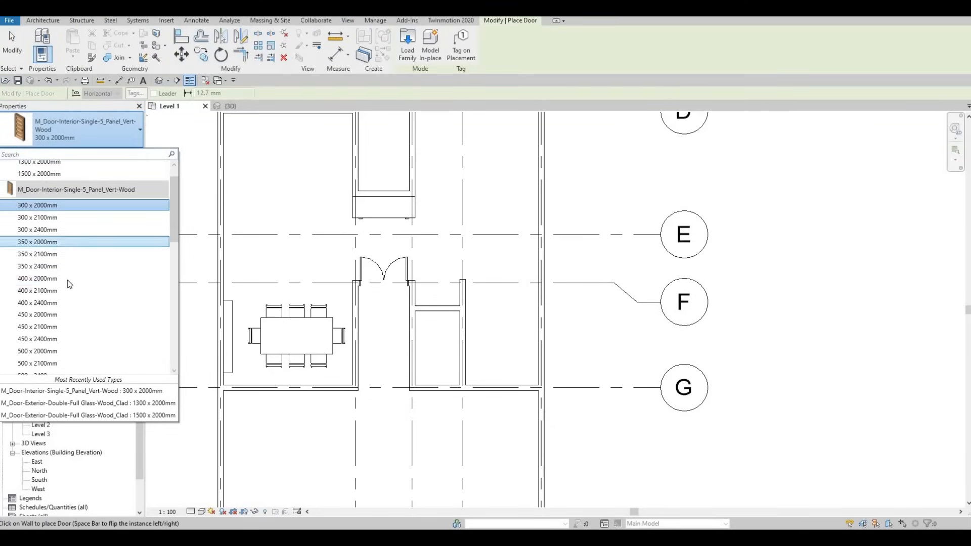
scroll(68, 280, down, 2)
scroll(66, 277, up, 3)
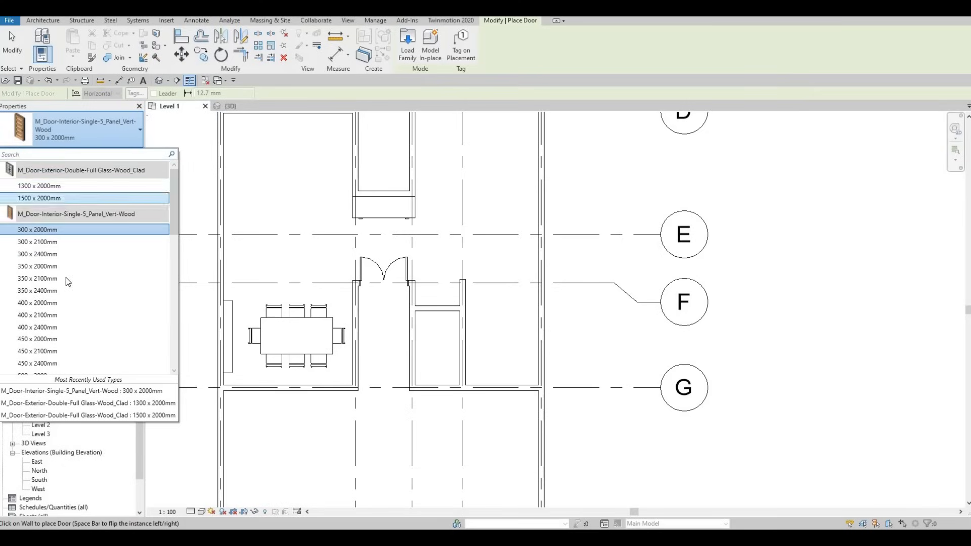
scroll(57, 301, down, 4)
scroll(57, 318, down, 2)
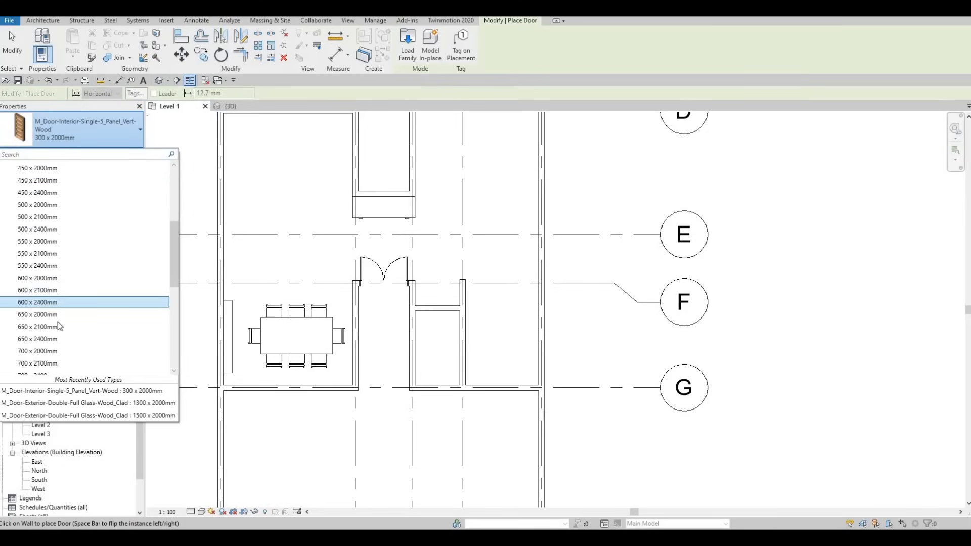
mouse_move(56, 329)
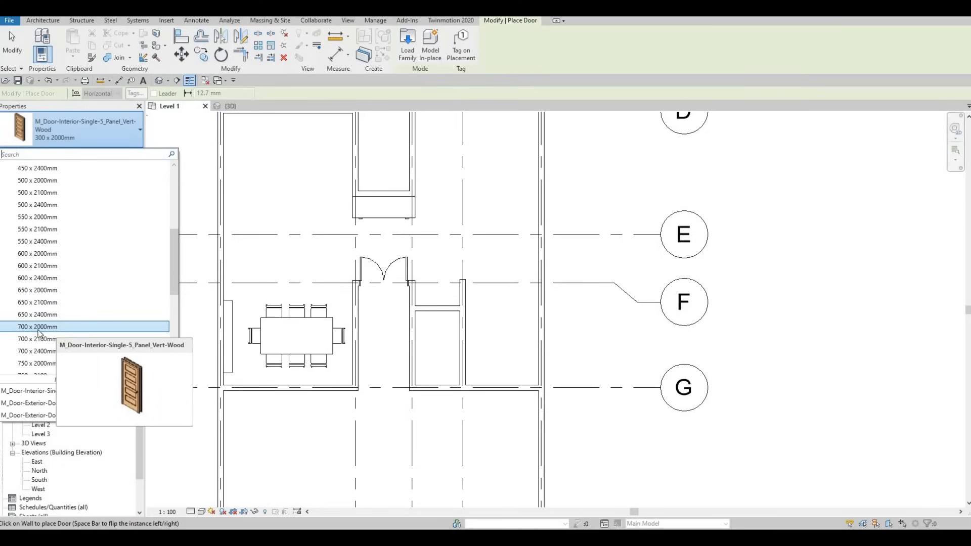
click(334, 333)
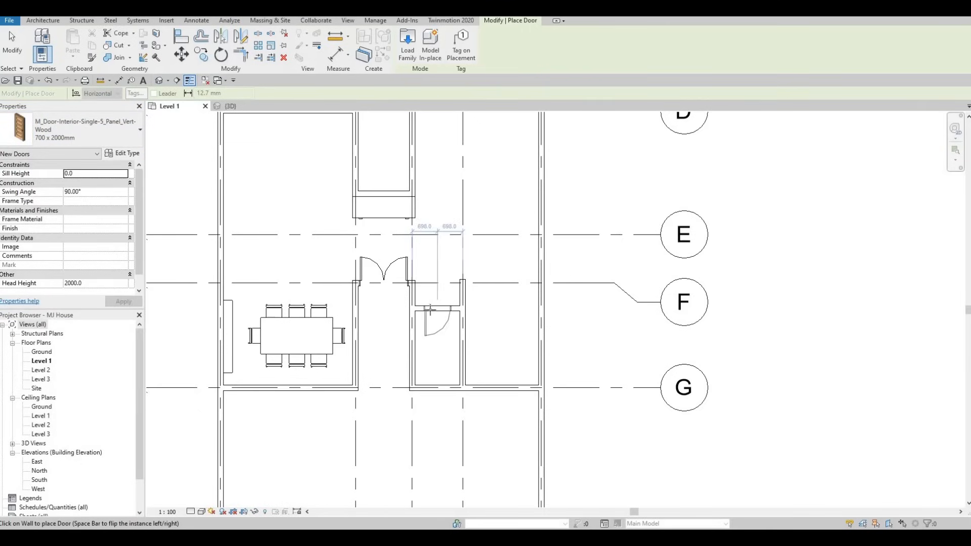
key(space)
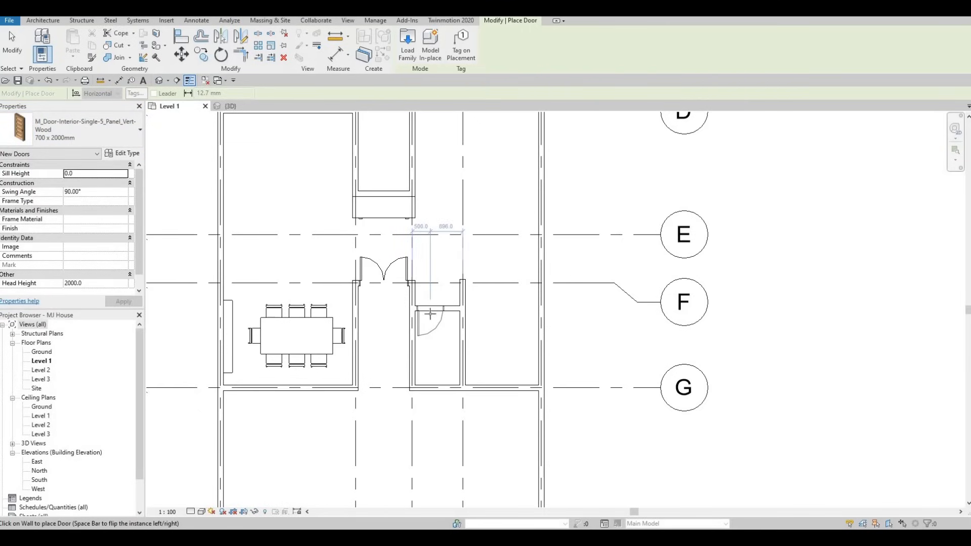
click(429, 328)
key(Escape)
key(Escape)
key(Escape)
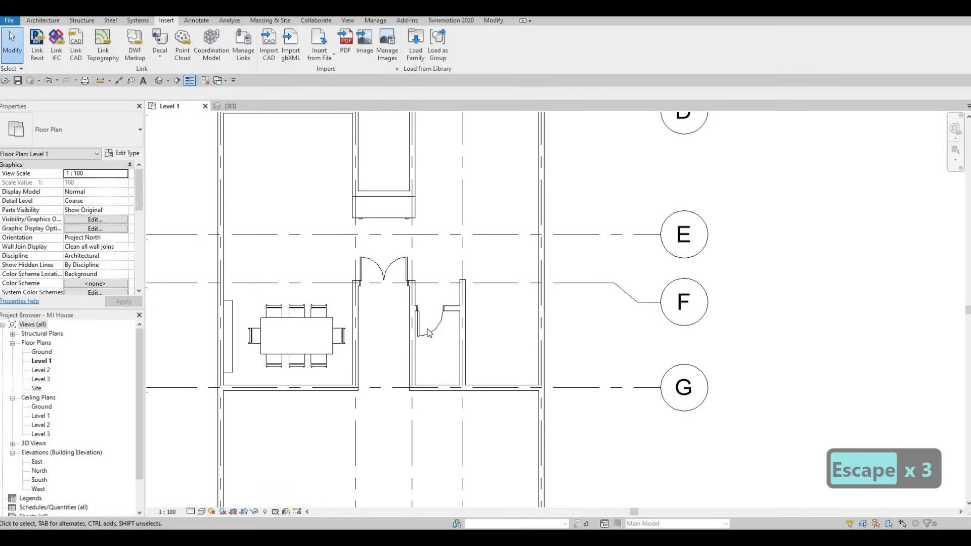
Step: Load a family, browsing the library up to Plumbing, Architectural, Fixtures and into the Water Closets folder
middle_drag(433, 364, 428, 329)
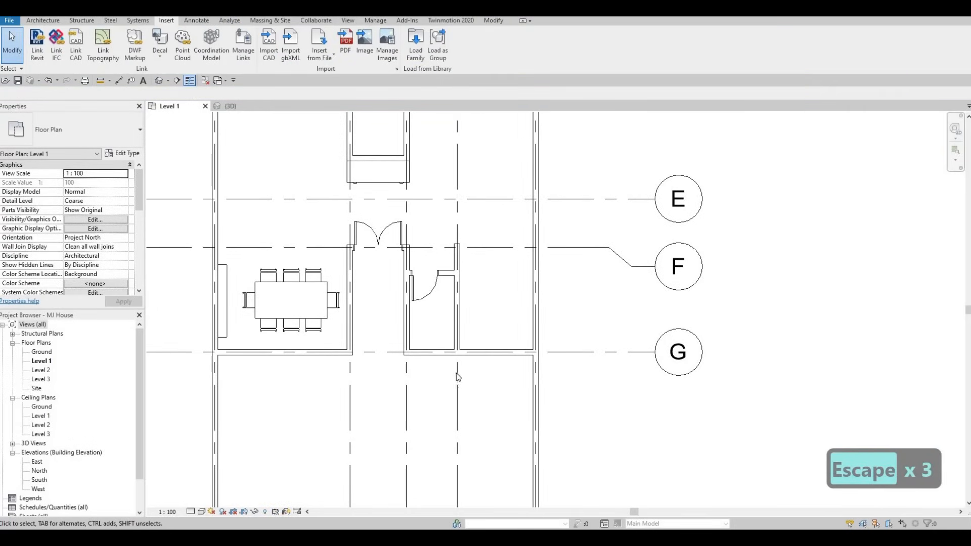
scroll(455, 375, down, 2)
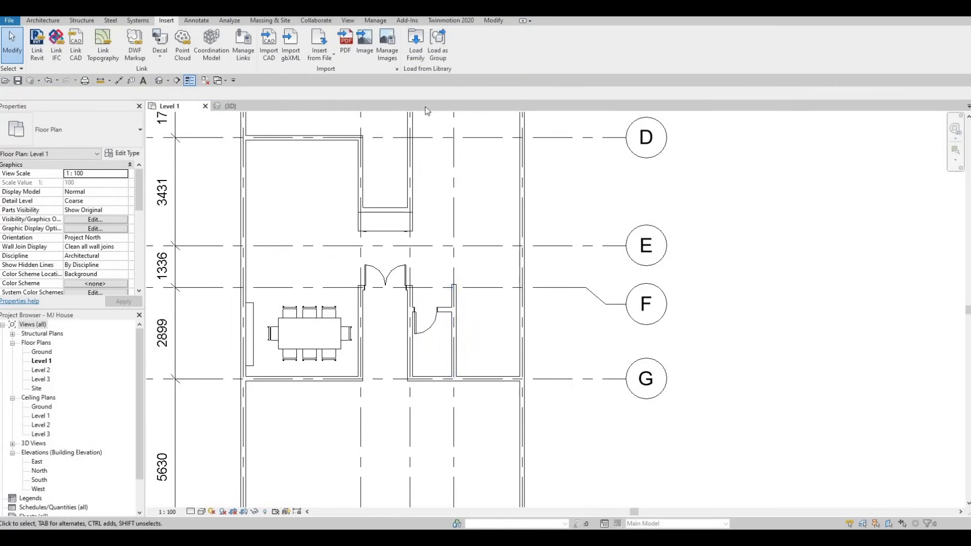
click(416, 44)
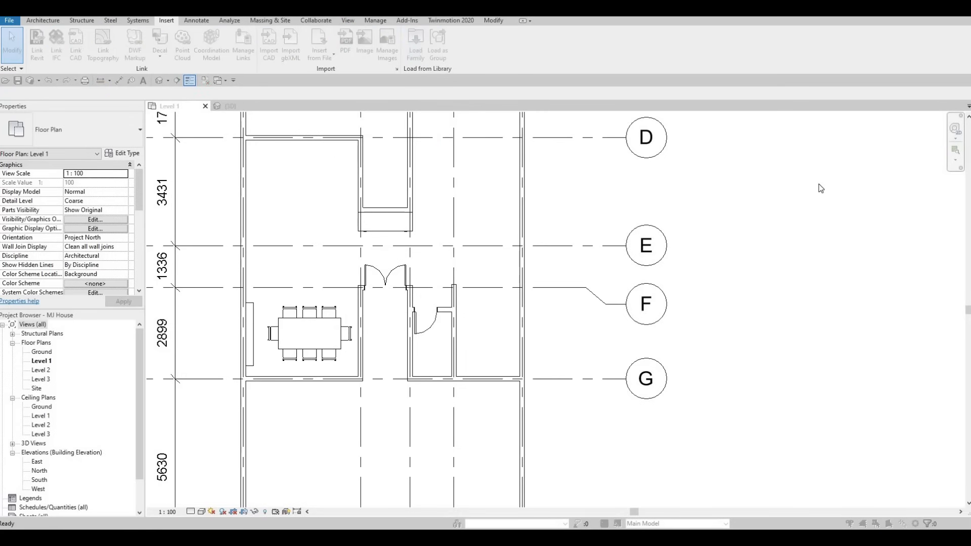
click(854, 172)
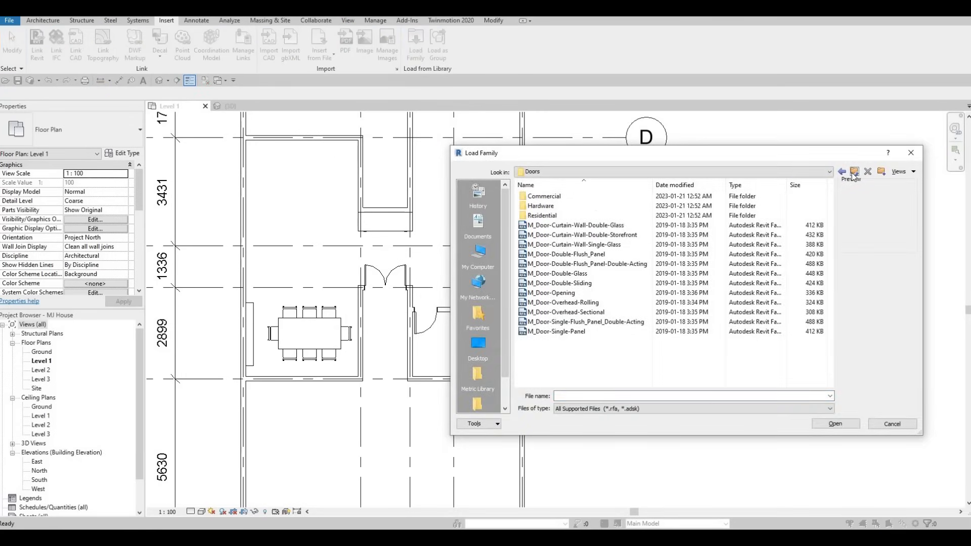
click(853, 172)
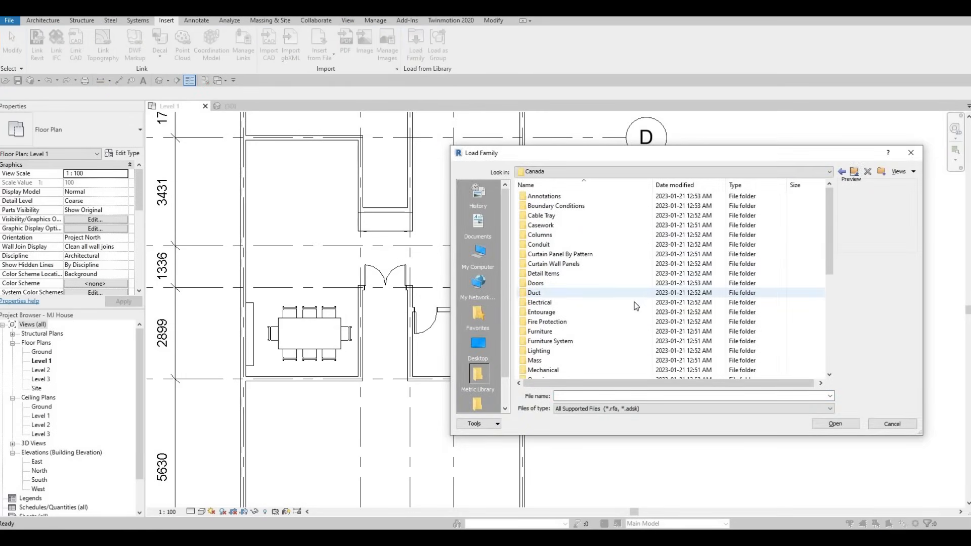
scroll(566, 359, down, 1)
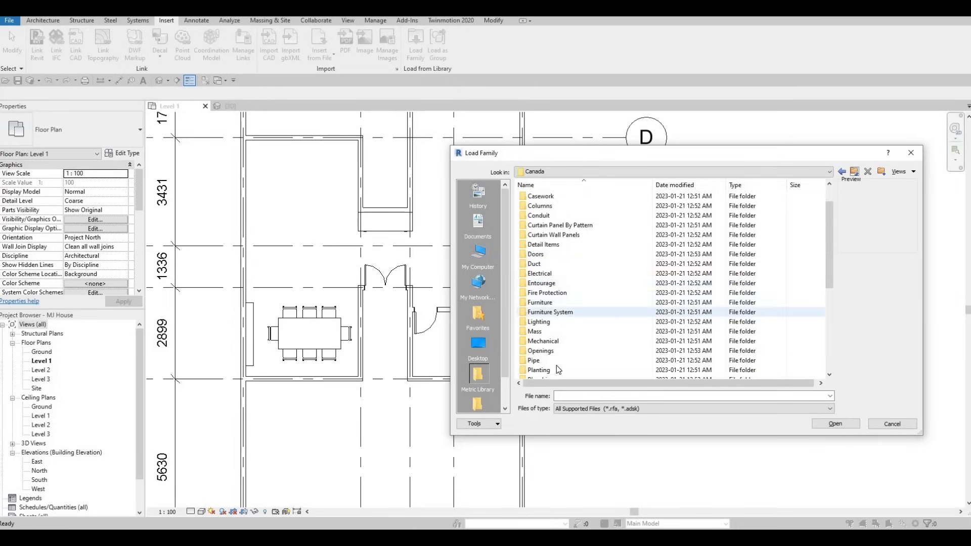
scroll(564, 354, down, 3)
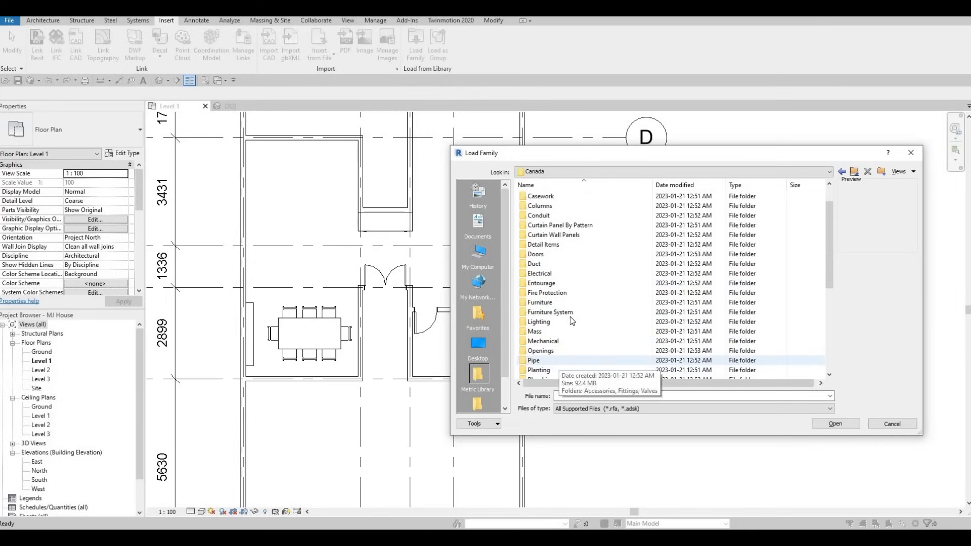
double_click(546, 225)
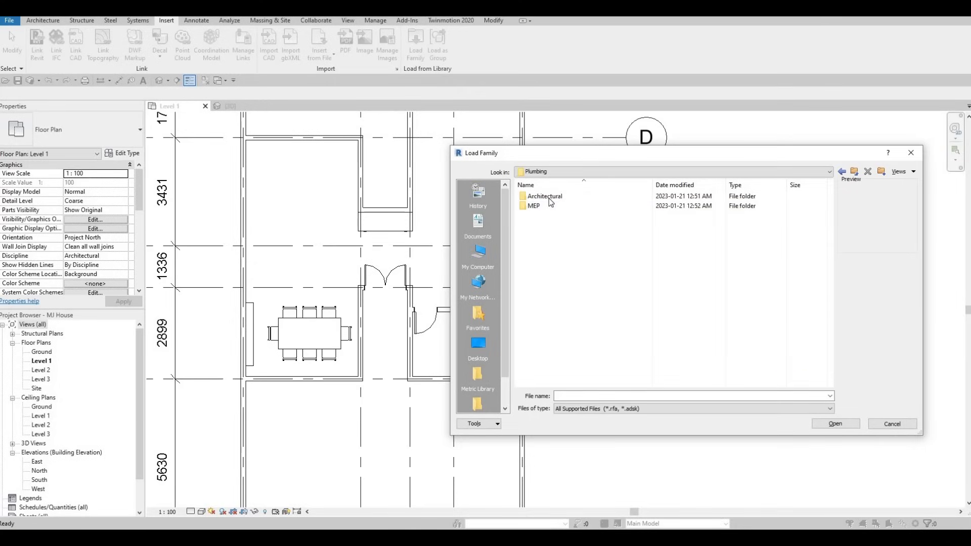
double_click(547, 204)
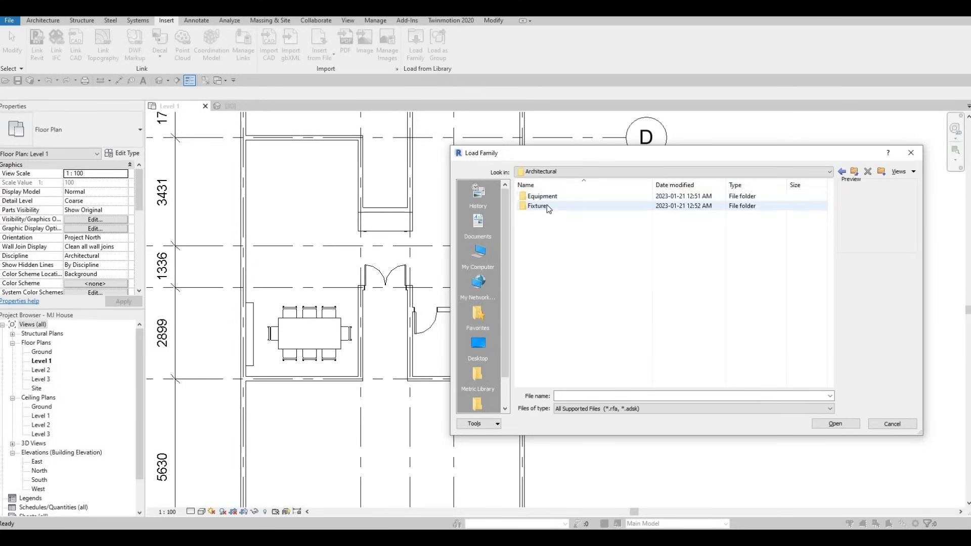
double_click(547, 205)
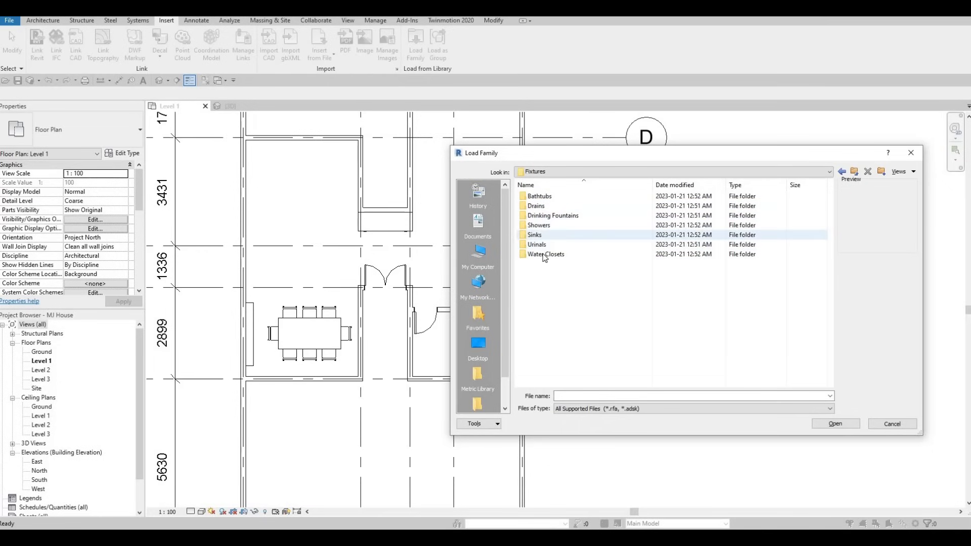
double_click(546, 254)
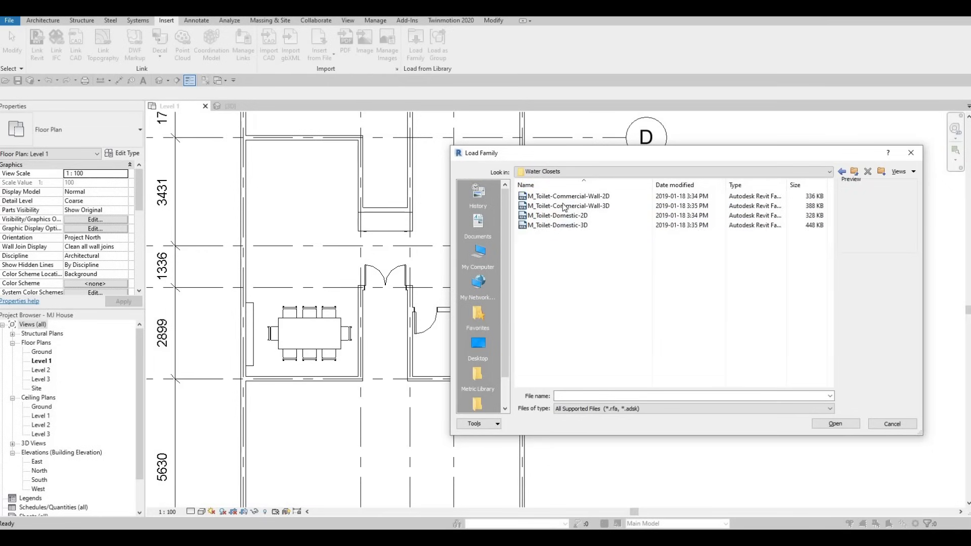
Step: Preview the domestic toilet families and load M_Toilet-Domestic-2D
click(565, 207)
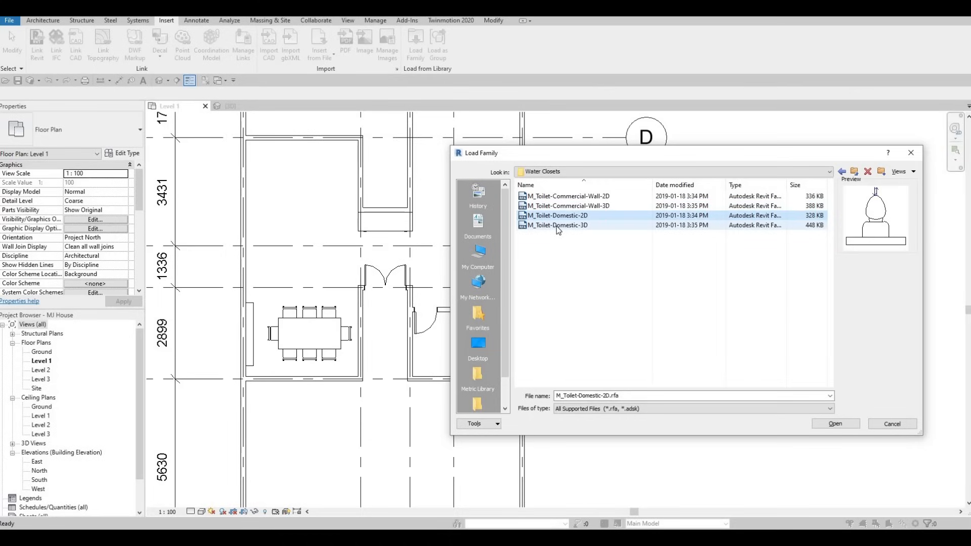
click(556, 226)
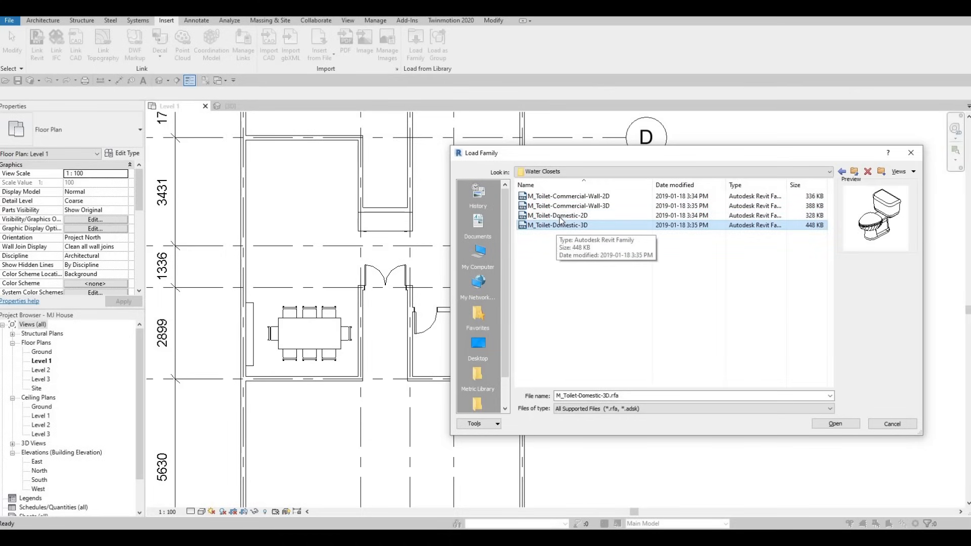
click(559, 216)
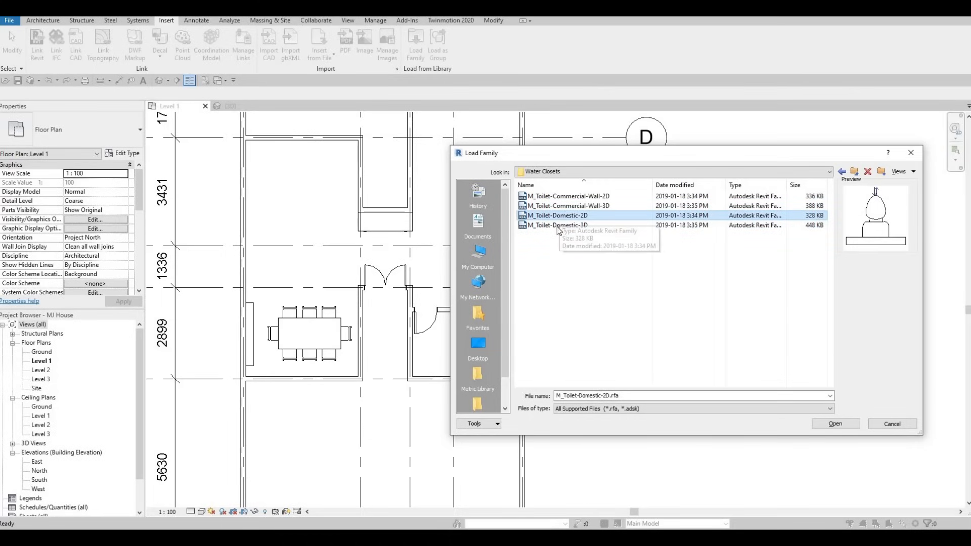
click(840, 424)
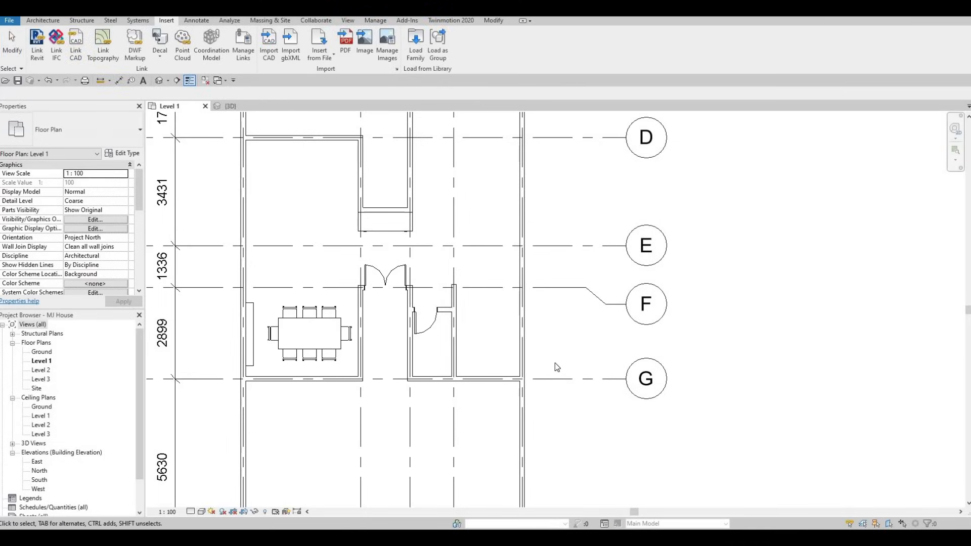
Step: Place the domestic toilet against the small room's wall along grid G
key(c)
key(m)
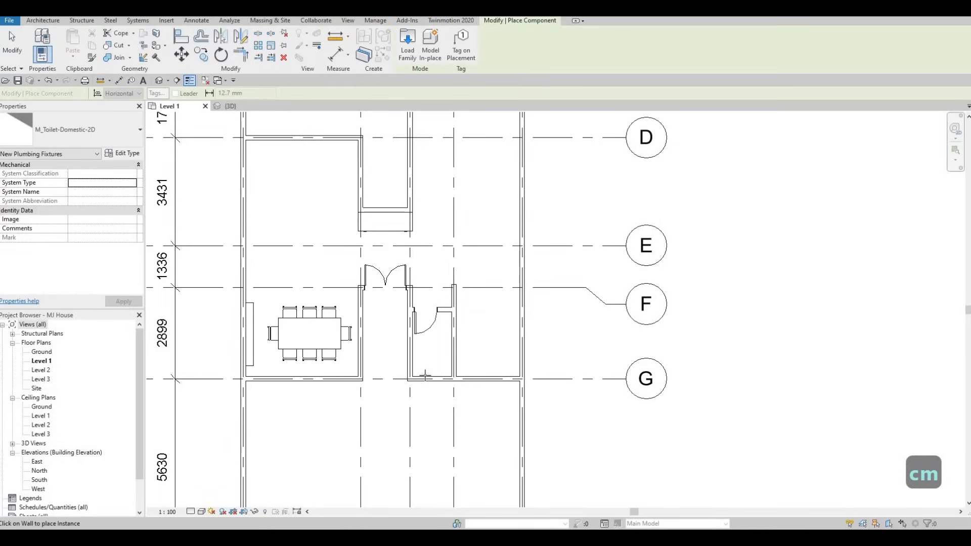
scroll(425, 374, up, 2)
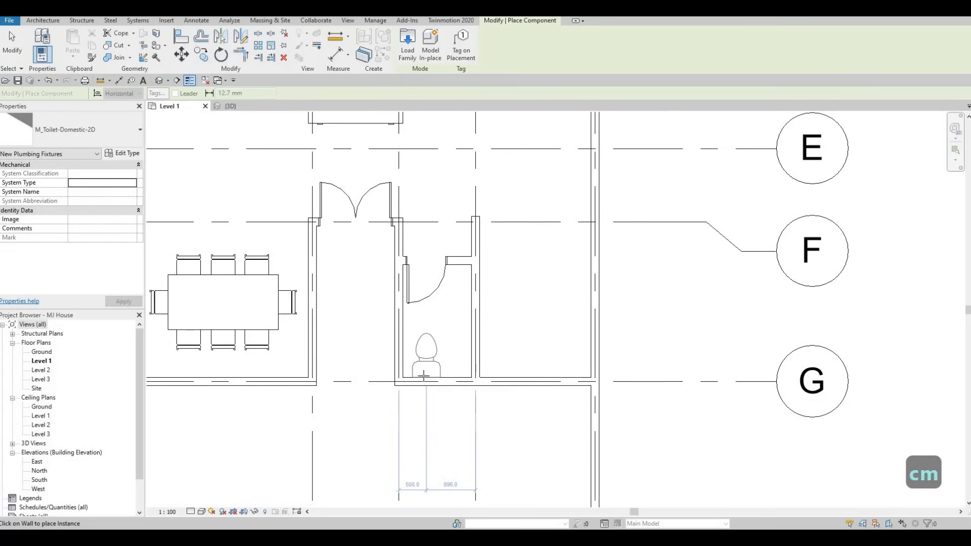
click(424, 377)
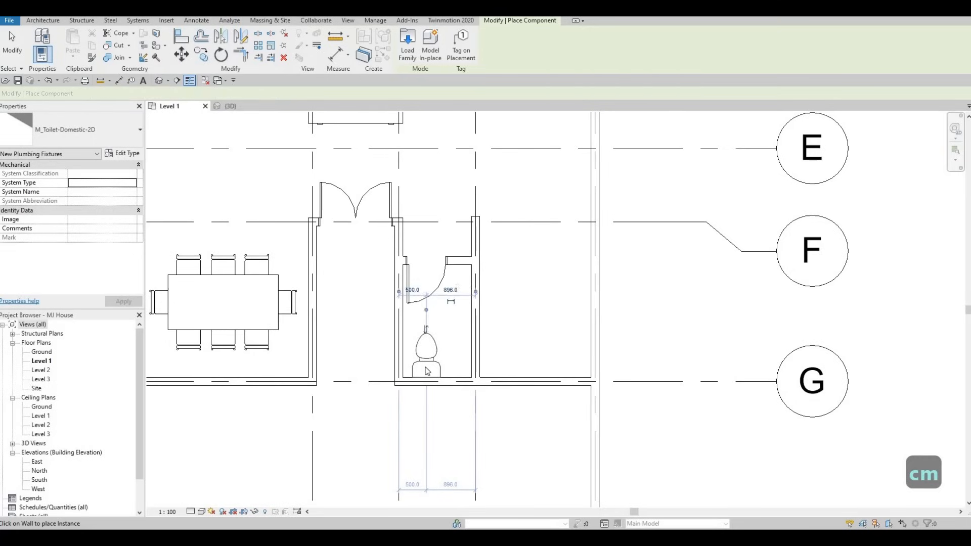
key(Escape)
key(Escape)
key(Escape)
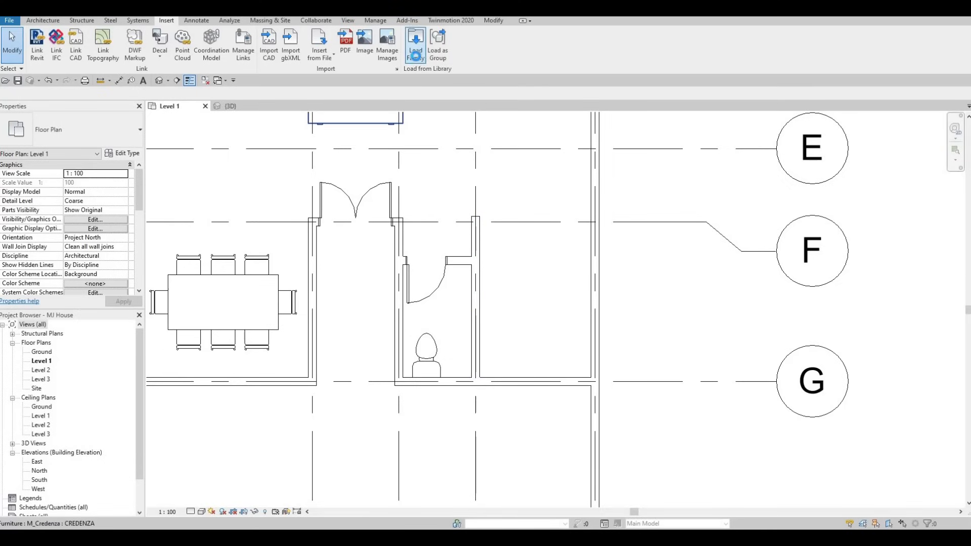
Step: Load another family, browsing back to Fixtures and opening the Sinks folder
click(416, 56)
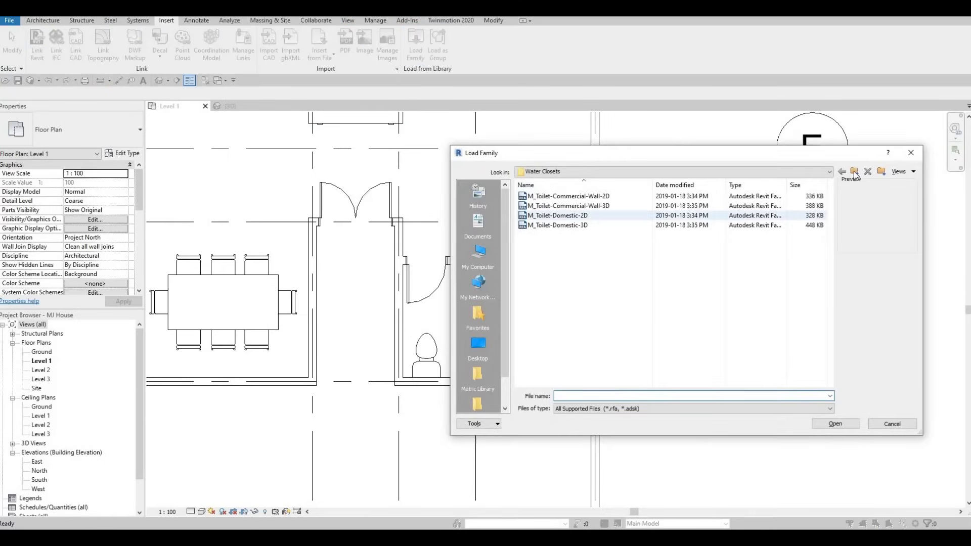
click(855, 173)
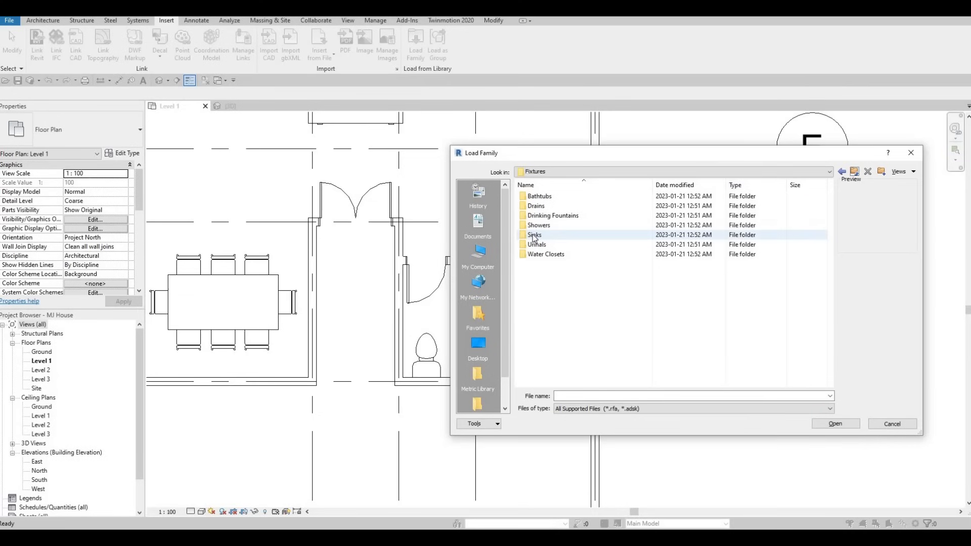
click(535, 237)
double_click(534, 236)
click(553, 206)
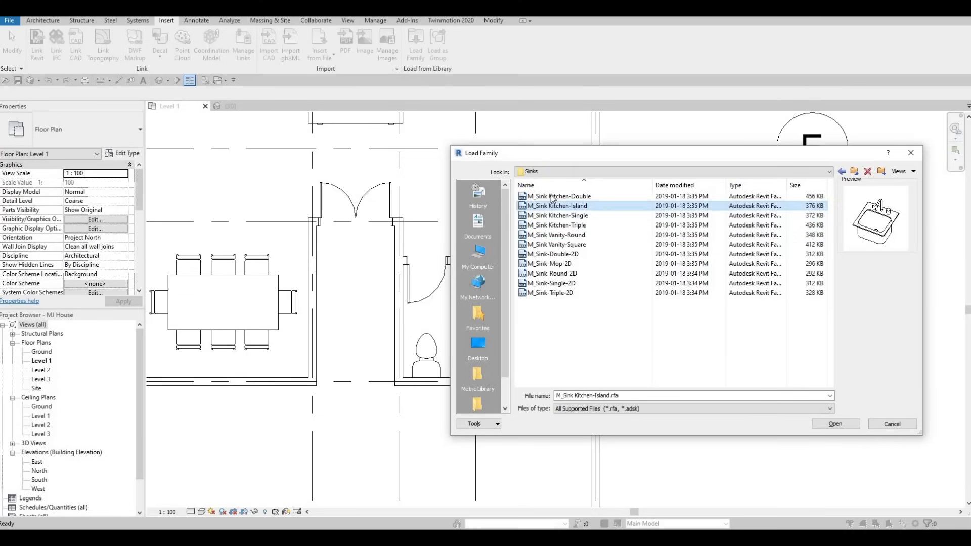
Step: Preview the sink families one by one and load M_Sink Vanity-Round
click(553, 196)
key(Down)
key(Down)
key(Down)
key(Down)
key(Down)
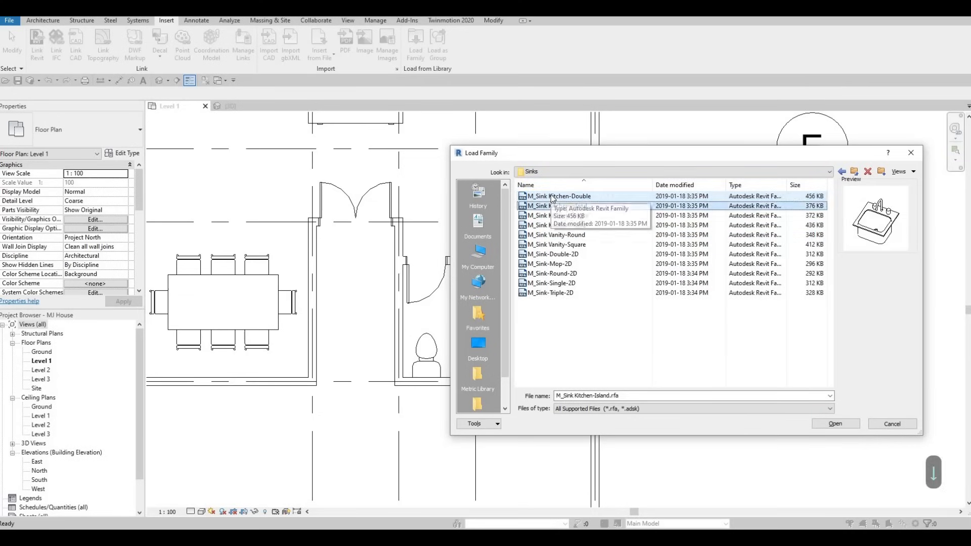
key(Up)
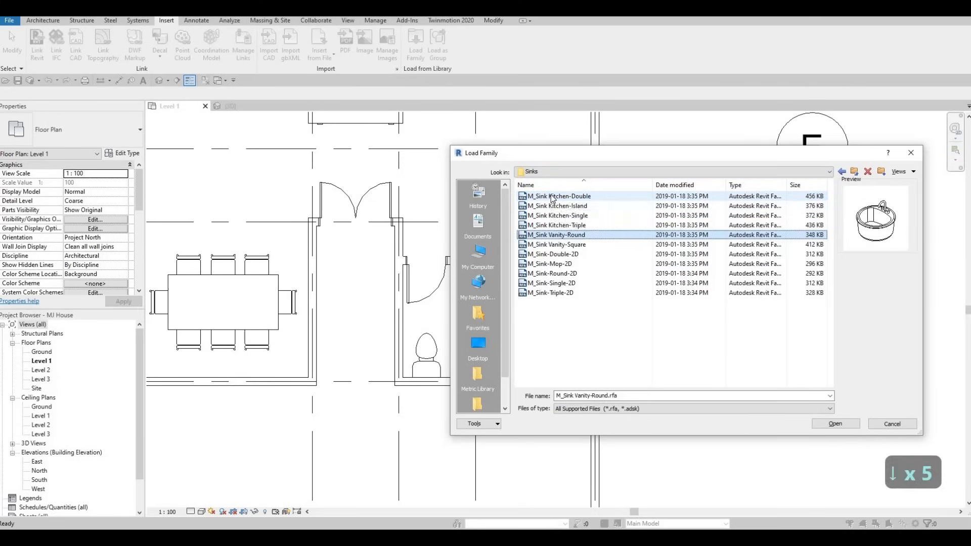
key(Down)
key(Down)
key(Down)
key(Down)
key(Down)
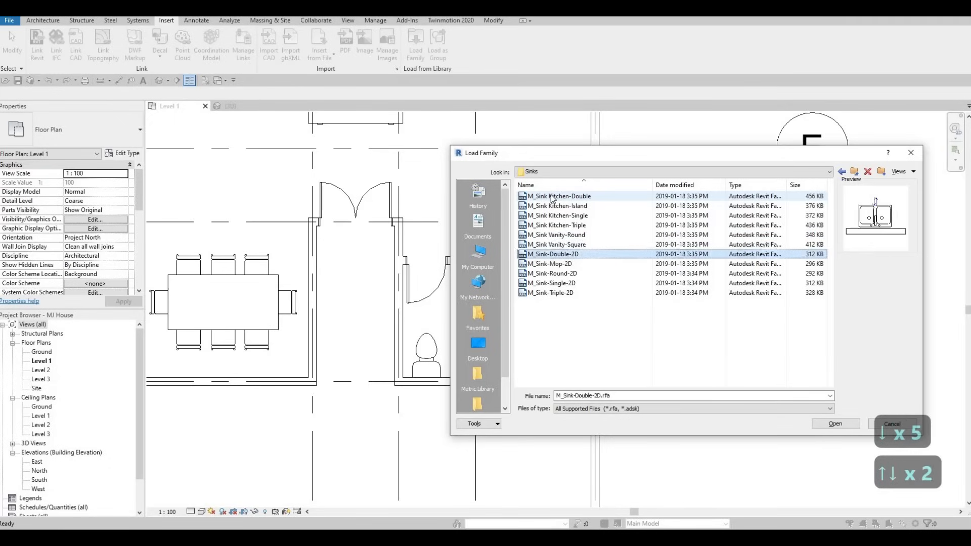
key(Up)
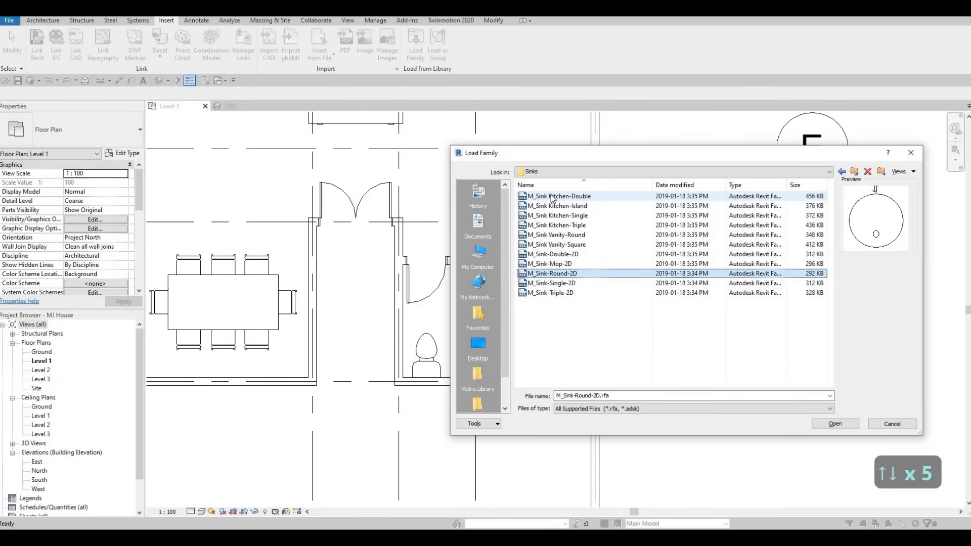
key(Up)
key(Up)
key(Up)
key(Up)
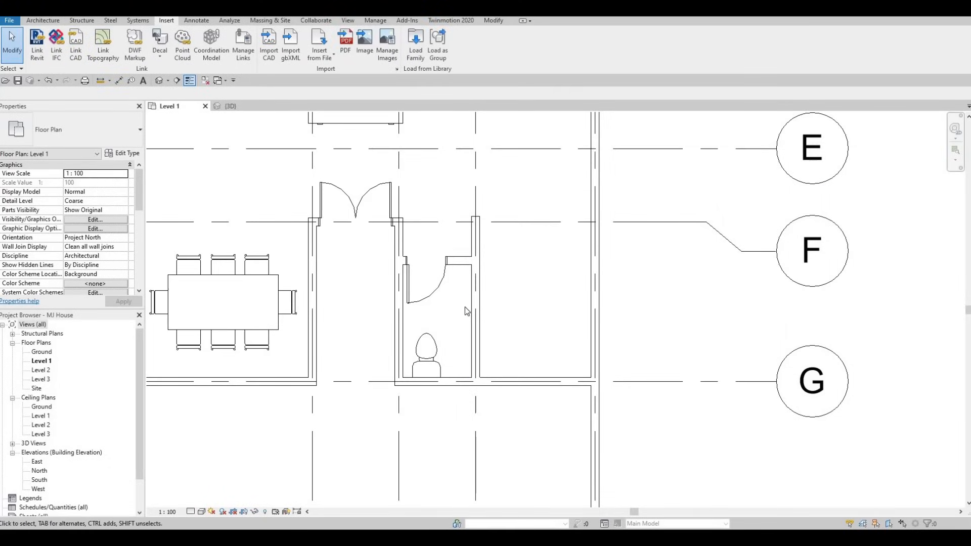
Step: Place the round vanity sink in the small room between the door swing and the toilet
key(c)
key(m)
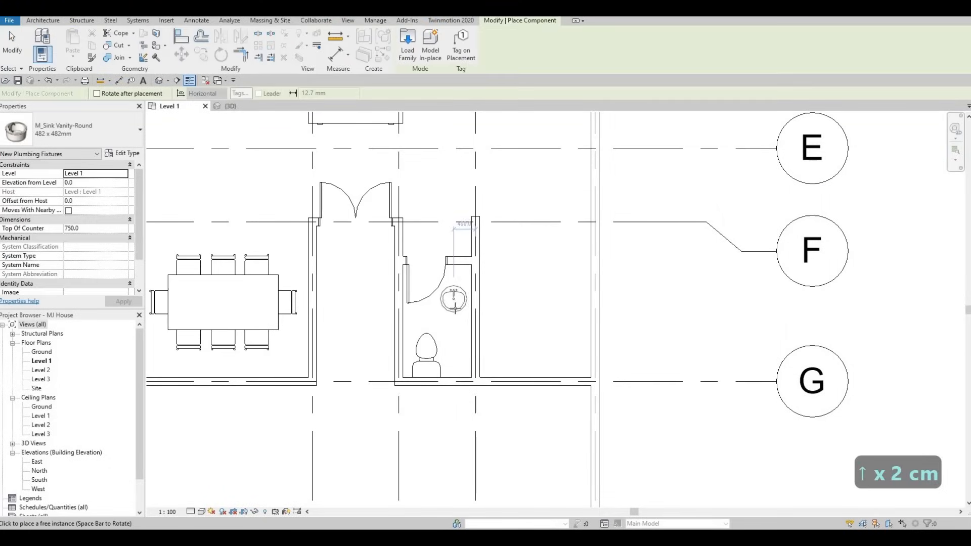
scroll(454, 303, up, 3)
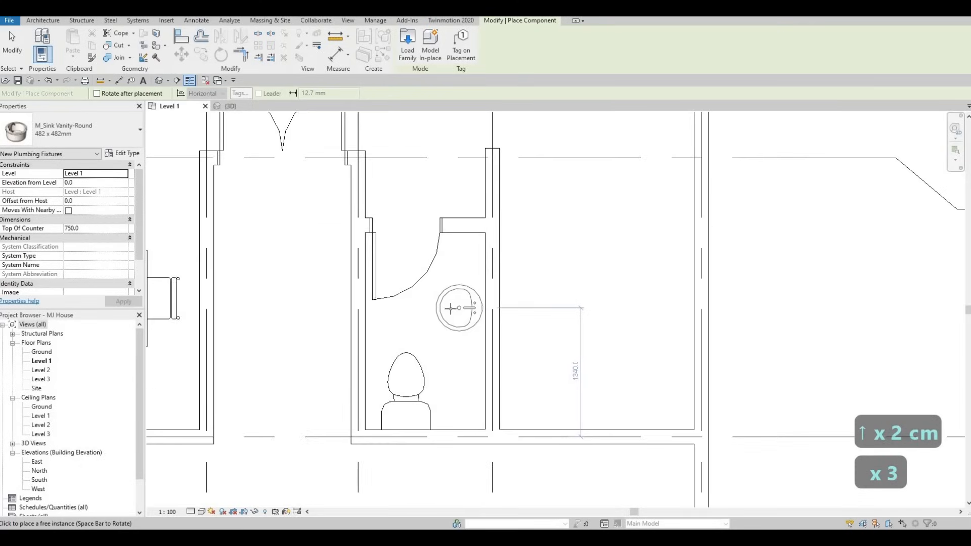
key(Escape)
key(Escape)
key(Escape)
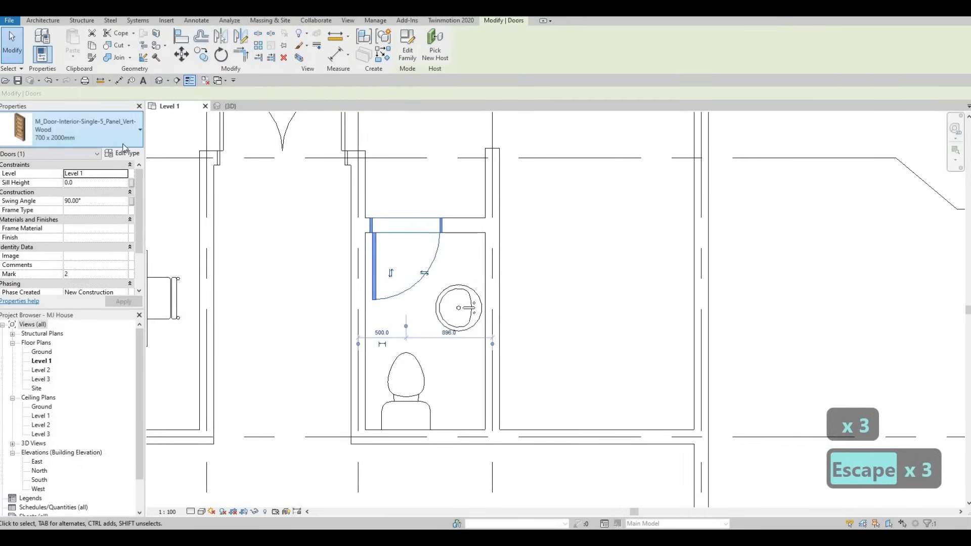
Step: Change the small room's door type to 650 x 2000mm
click(96, 133)
scroll(76, 177, up, 2)
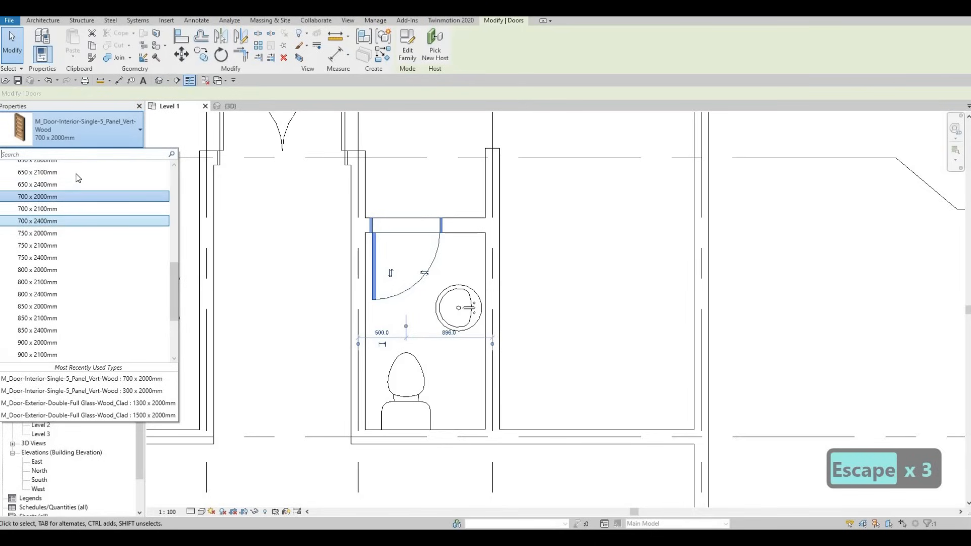
scroll(71, 180, up, 2)
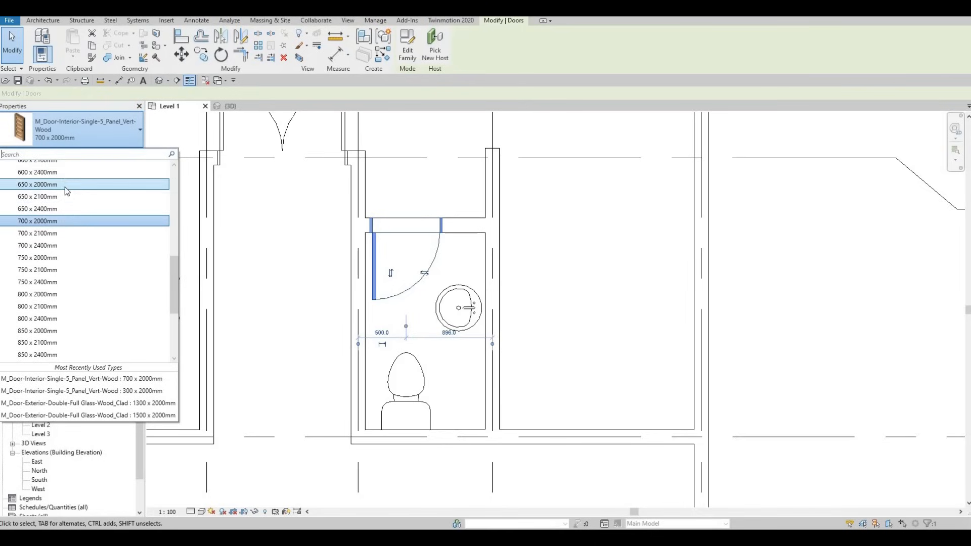
scroll(68, 189, up, 2)
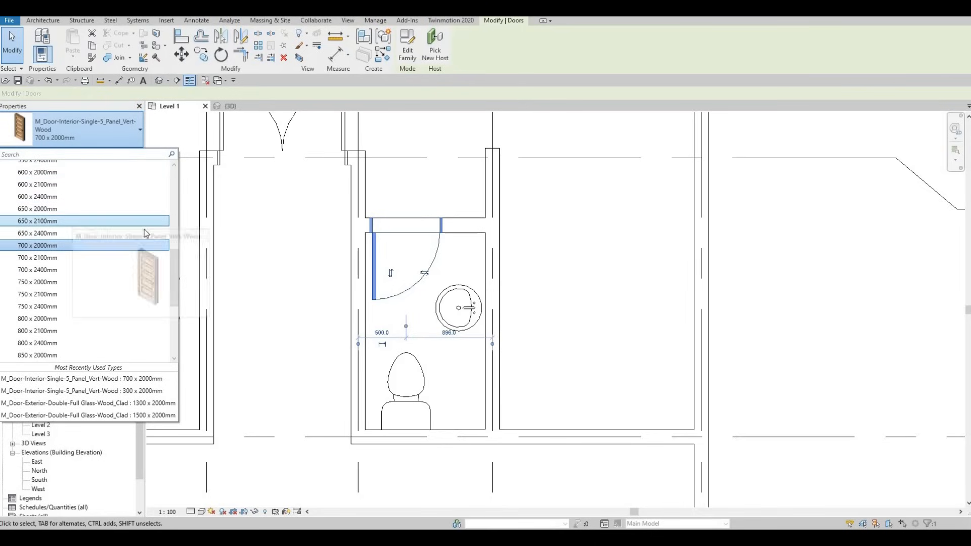
key(Escape)
key(Escape)
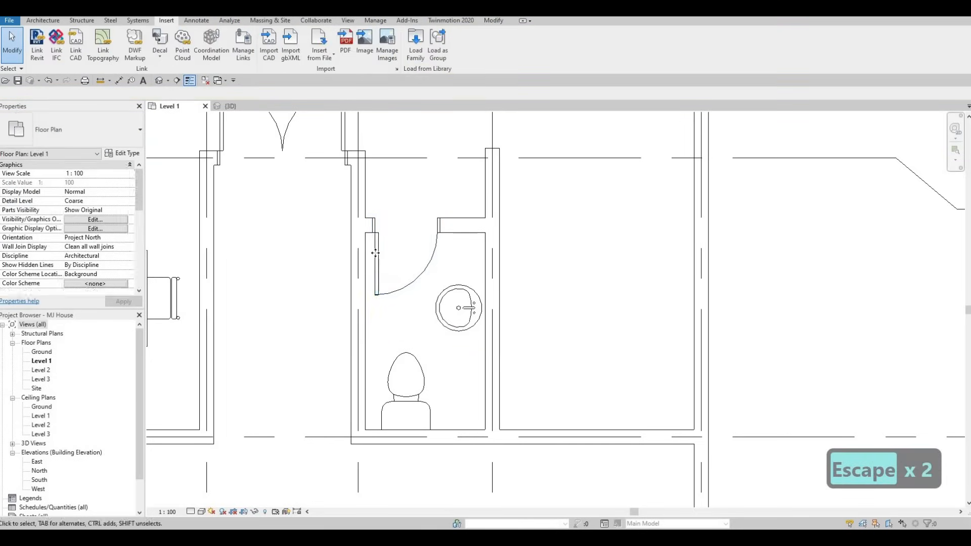
Step: Select the small room's door and nudge it slightly left along its wall
click(375, 253)
key(Left)
key(Left)
key(Left)
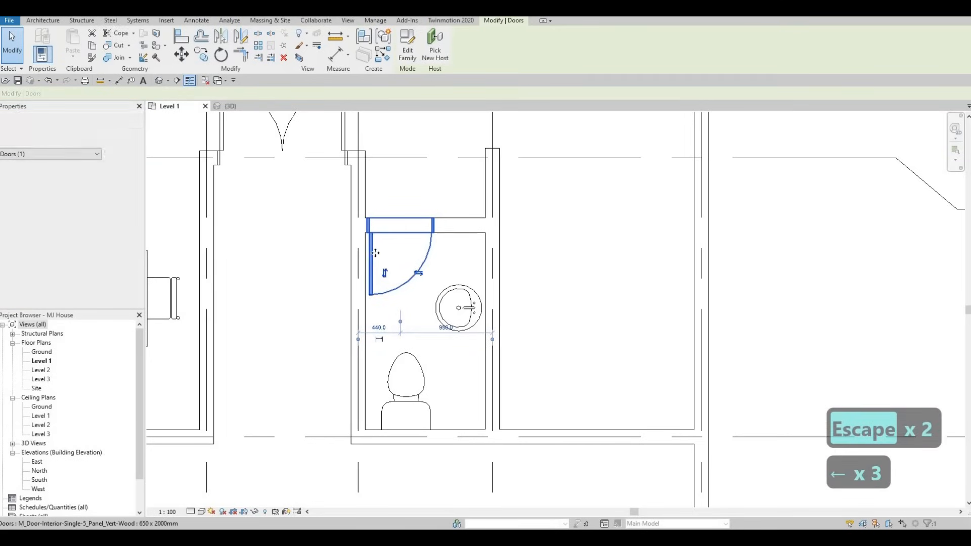
Step: Nudge the round vanity sink slightly right toward the washroom's side wall
key(Escape)
key(Escape)
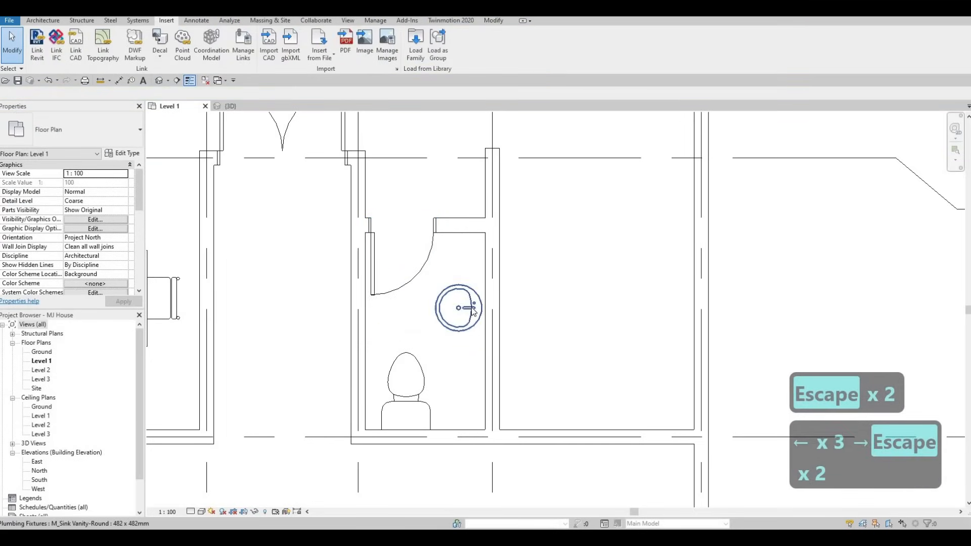
click(473, 309)
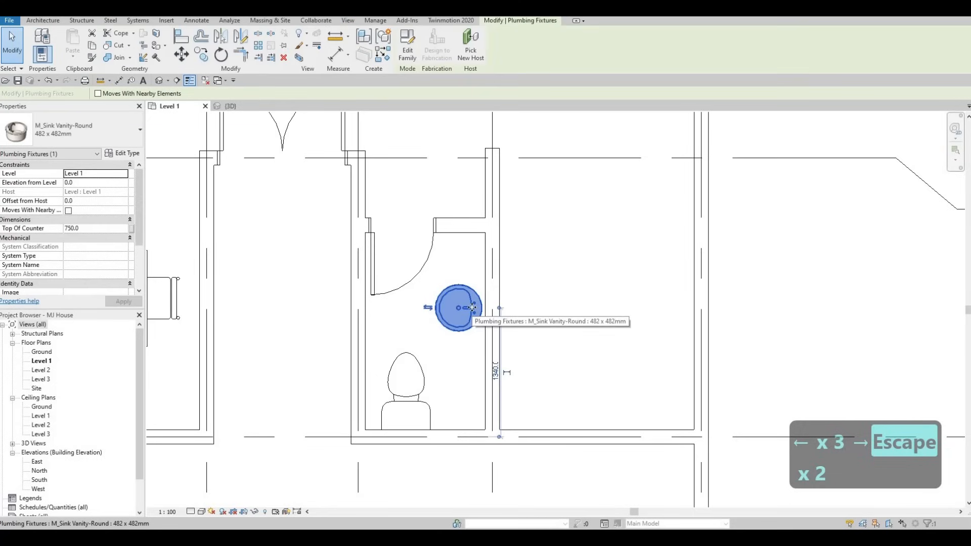
key(Right)
key(Right)
key(Left)
key(Escape)
key(Escape)
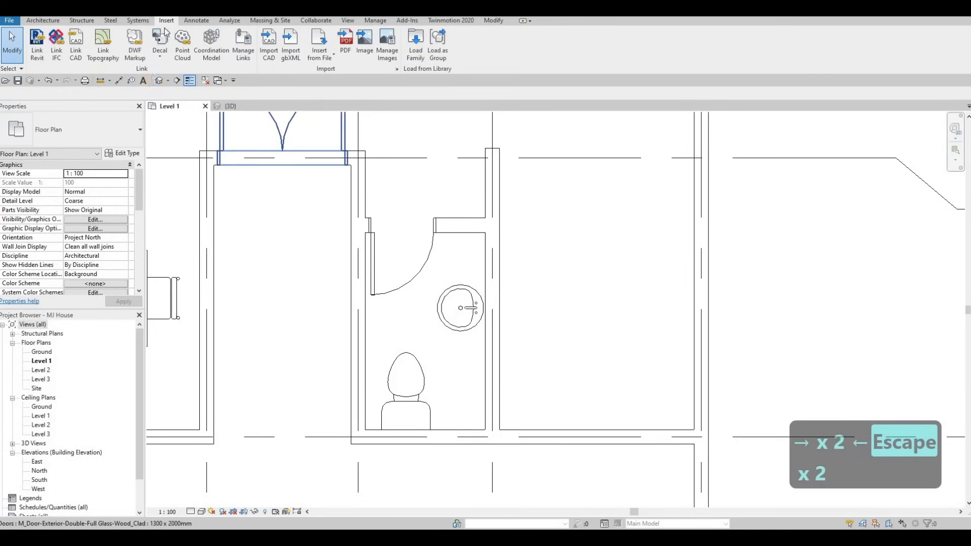
Step: Try to draw a detail line from the door frame's corner down to the washroom's bottom wall as a guide
key(Escape)
click(193, 20)
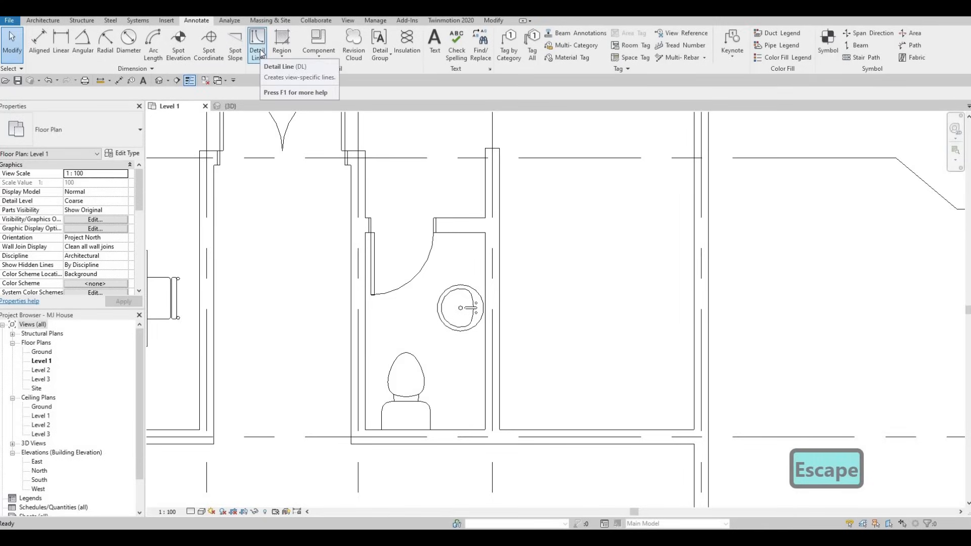
click(260, 52)
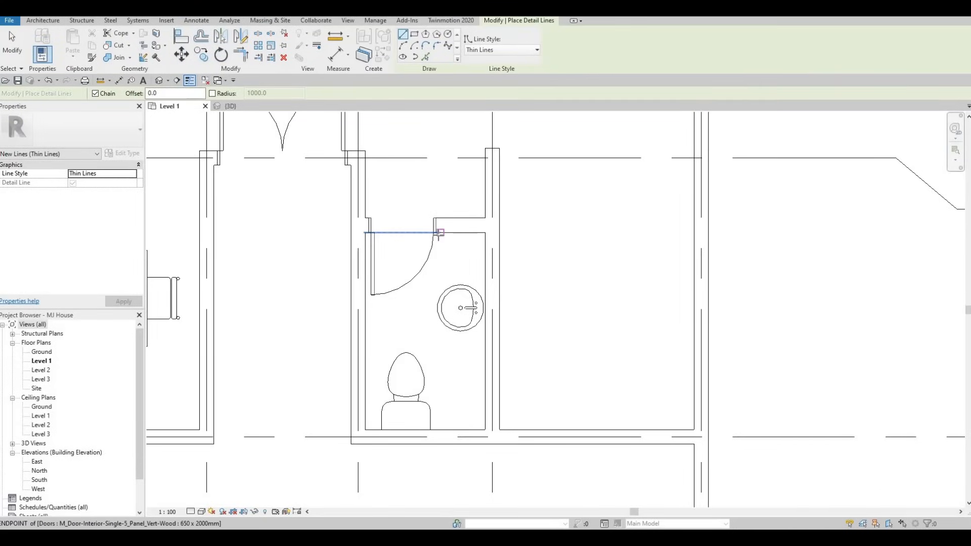
scroll(438, 232, up, 3)
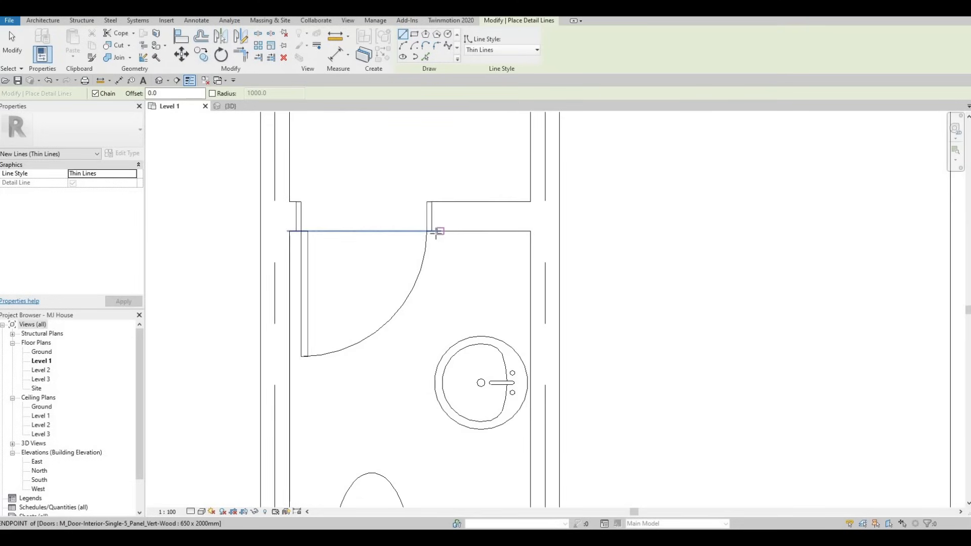
click(433, 232)
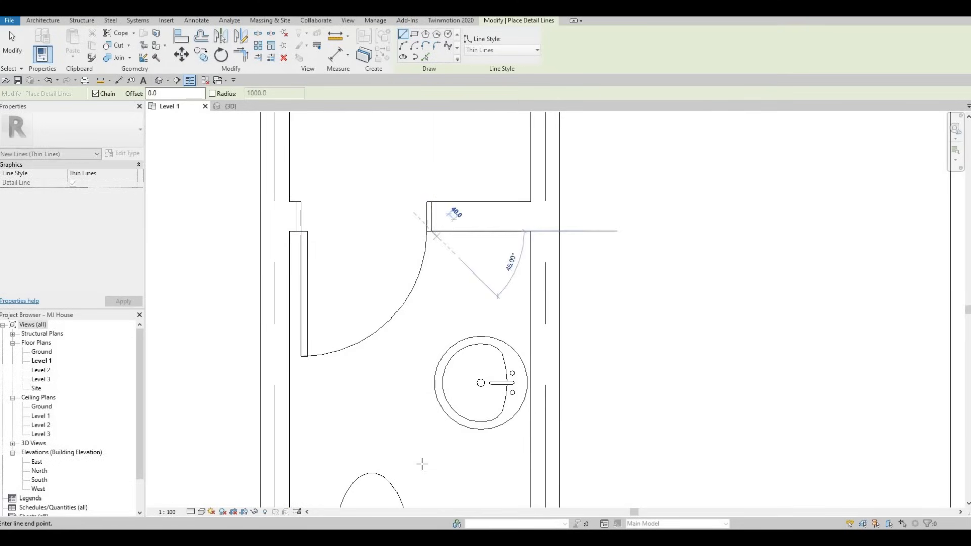
middle_drag(421, 451, 431, 353)
middle_drag(459, 433, 465, 377)
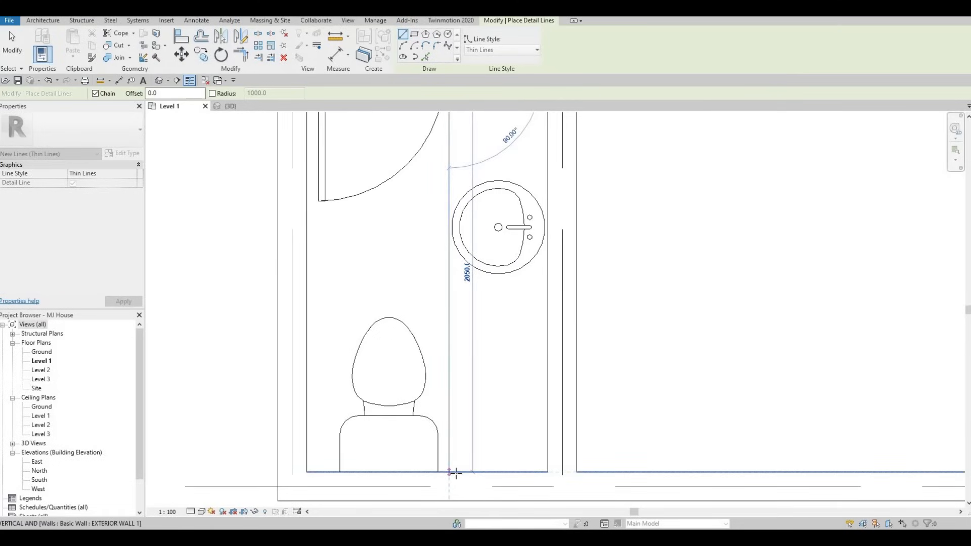
key(Escape)
key(Escape)
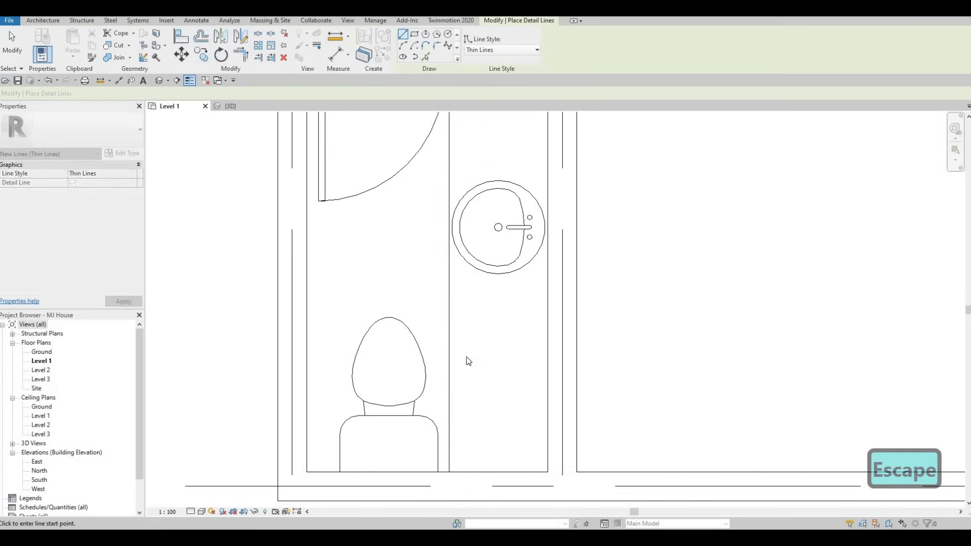
Step: Nudge the vanity sink slightly upward in the washroom
scroll(467, 357, down, 2)
key(Escape)
click(469, 344)
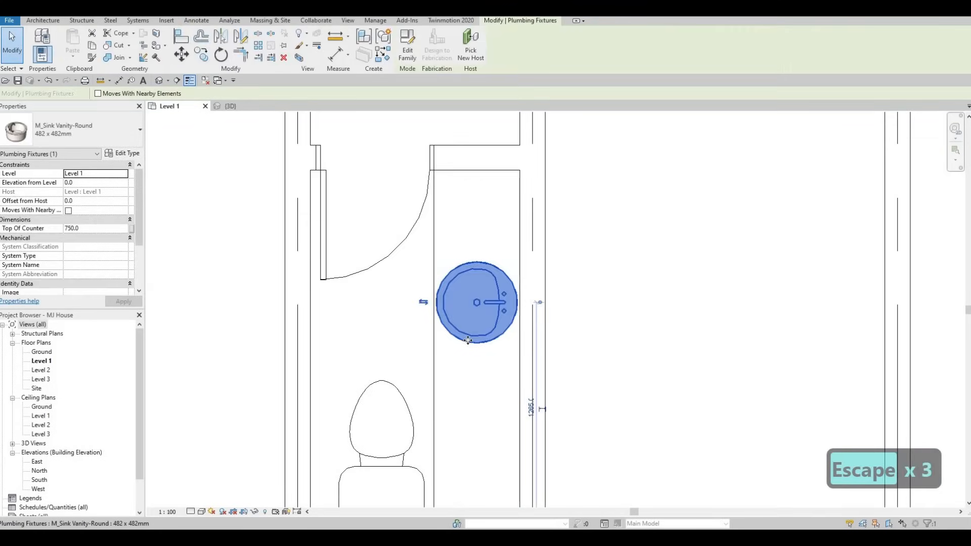
drag(469, 345, 468, 340)
key(Up)
key(Up)
key(Up)
key(Down)
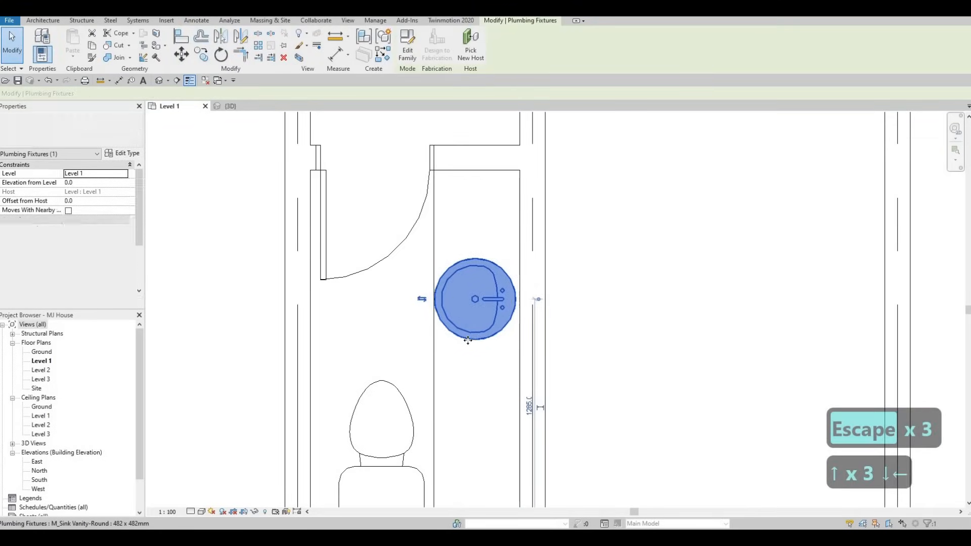
key(Left)
key(Right)
key(Down)
key(Down)
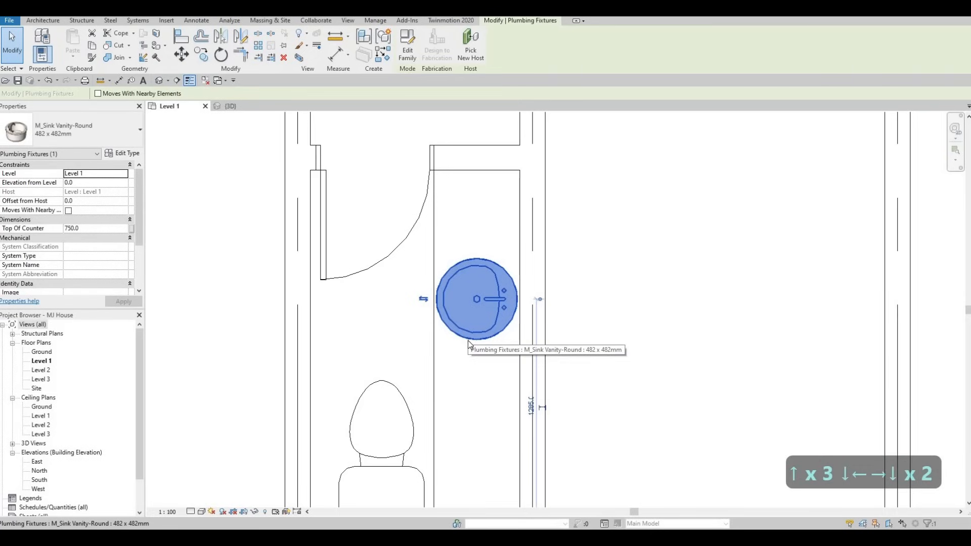
key(Up)
key(Up)
key(Up)
key(Up)
key(Escape)
key(Escape)
scroll(434, 313, down, 2)
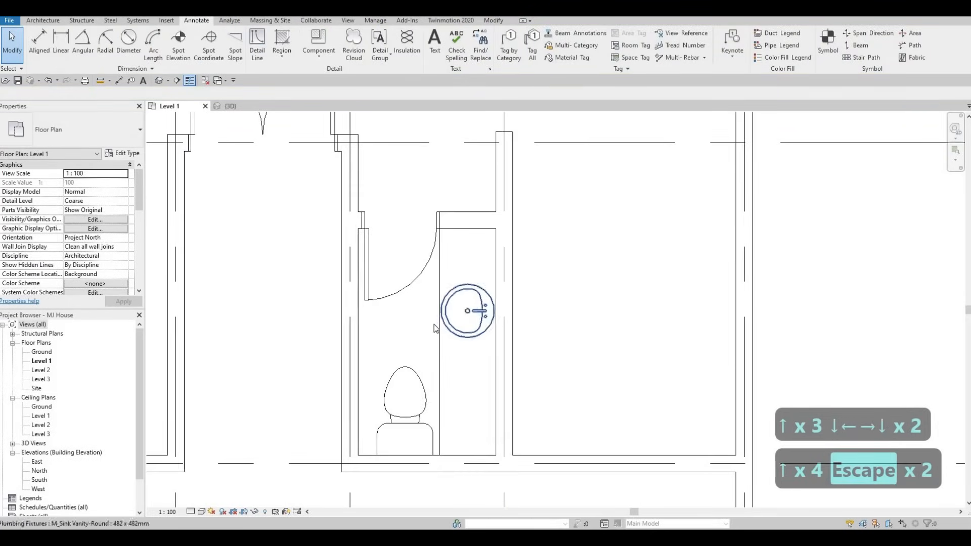
Step: Nudge the vanity sink a little further up, closer to the door swing
key(Escape)
key(Escape)
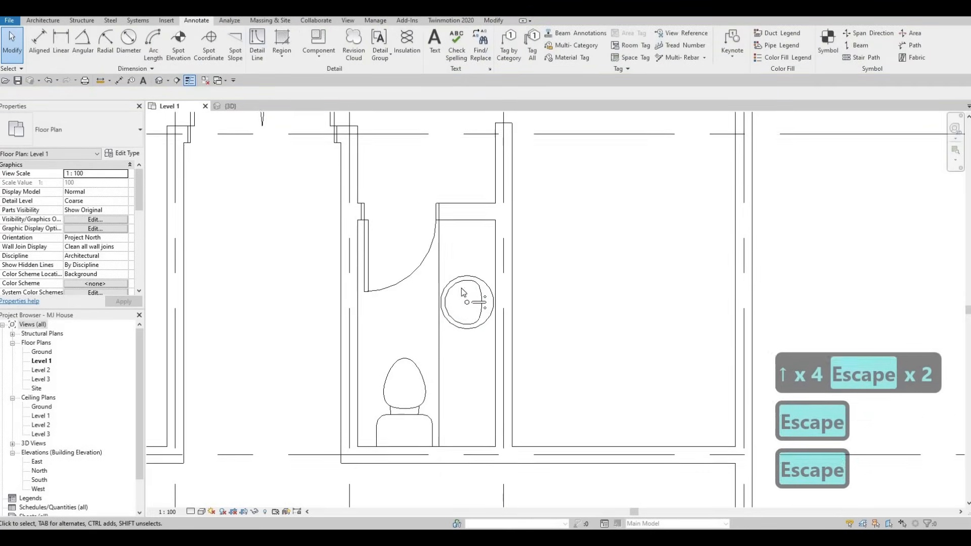
click(462, 281)
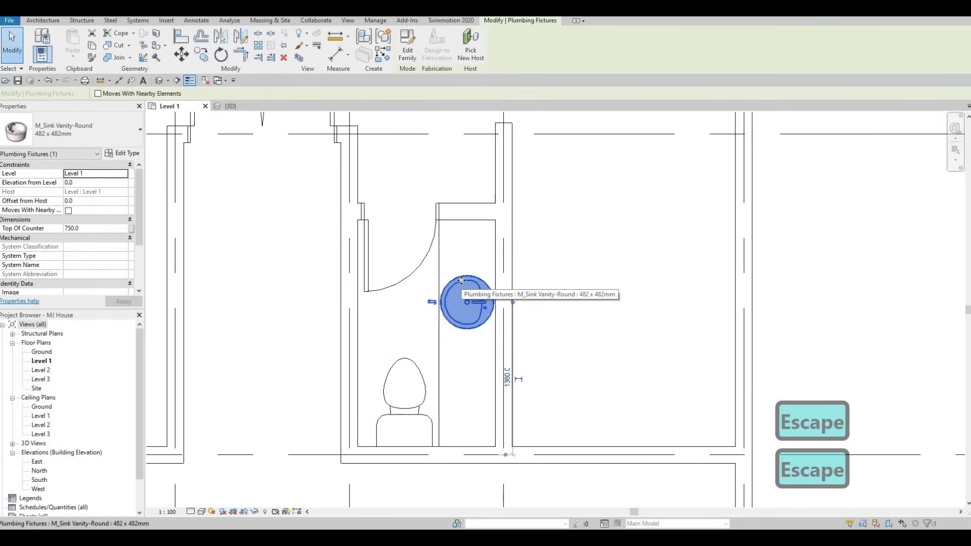
key(Up)
key(Up)
key(Up)
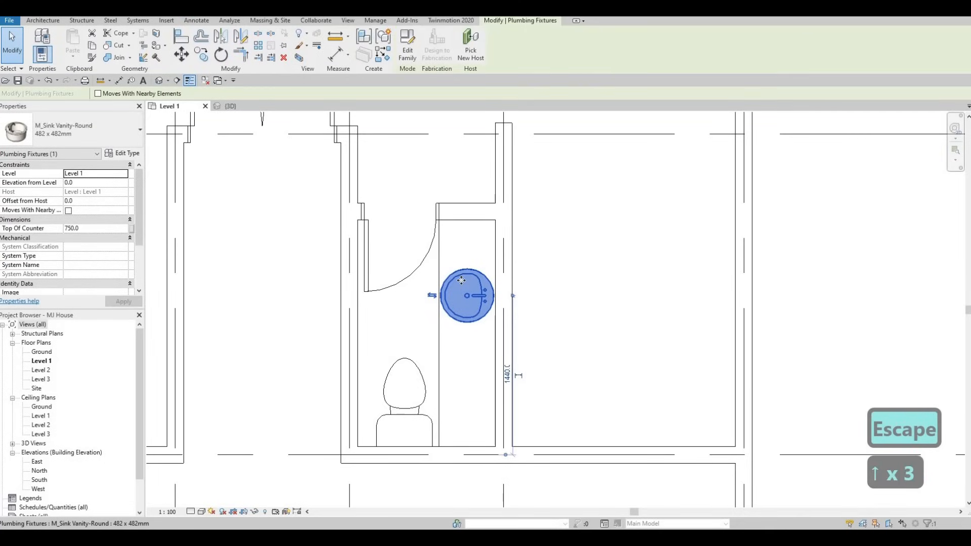
key(Escape)
key(Escape)
Step: Nudge the toilet slightly left toward the washroom's side wall
click(417, 381)
key(Left)
key(Left)
key(Left)
key(Left)
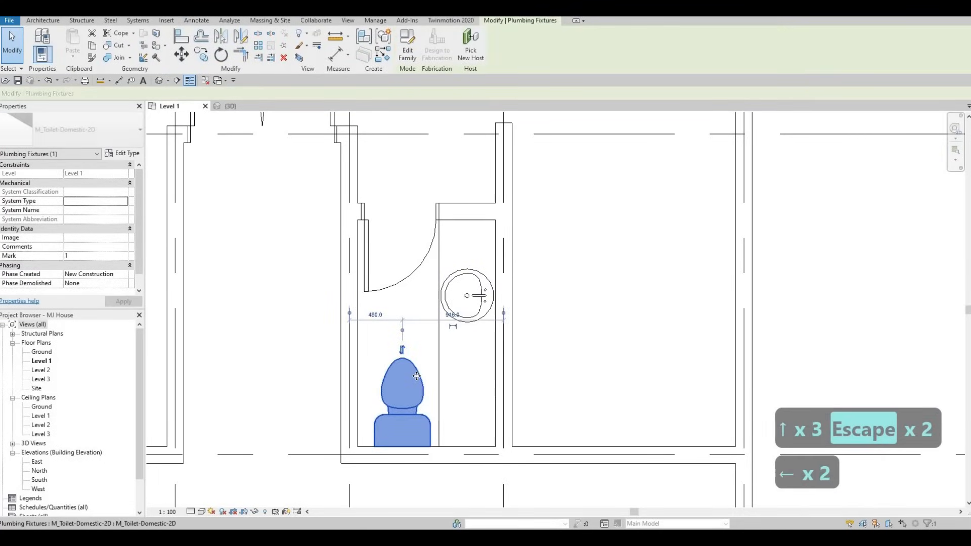
key(Escape)
key(Escape)
scroll(456, 404, down, 5)
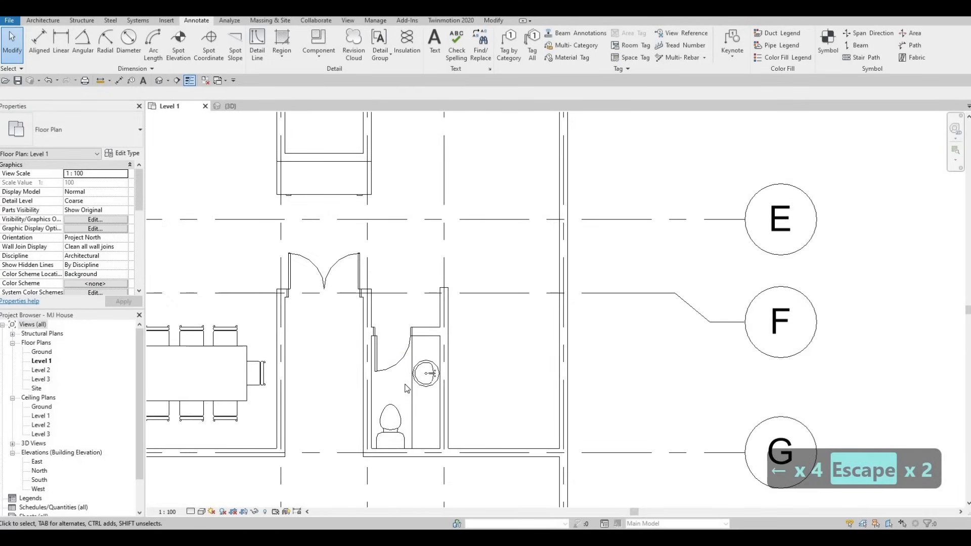
key(Escape)
key(Escape)
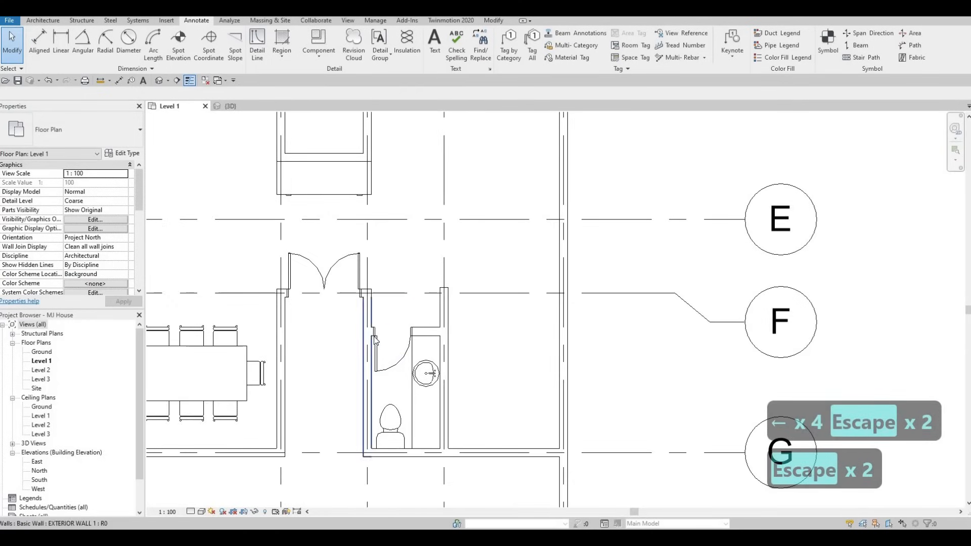
Step: Nudge the washroom door slightly further left along its wall
scroll(387, 344, up, 5)
click(389, 347)
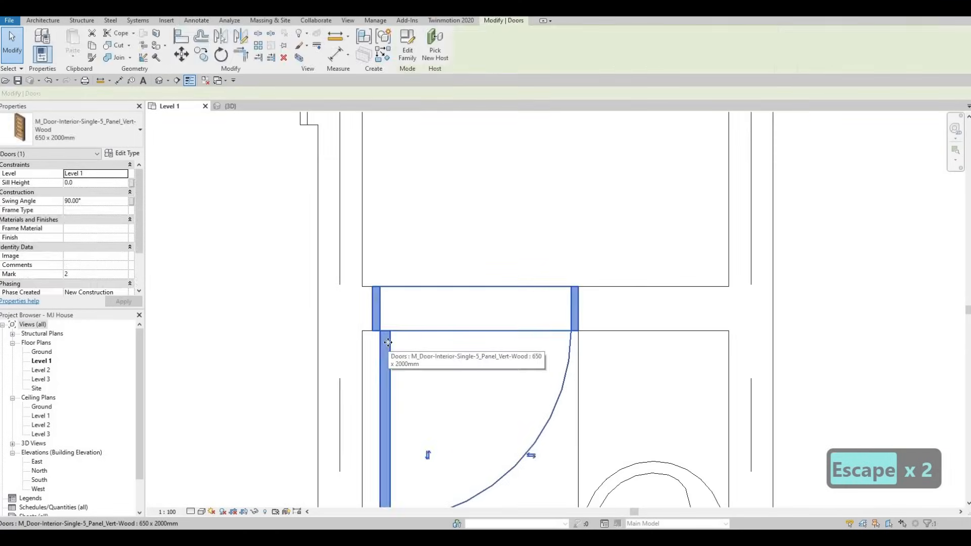
key(Left)
key(Left)
key(Left)
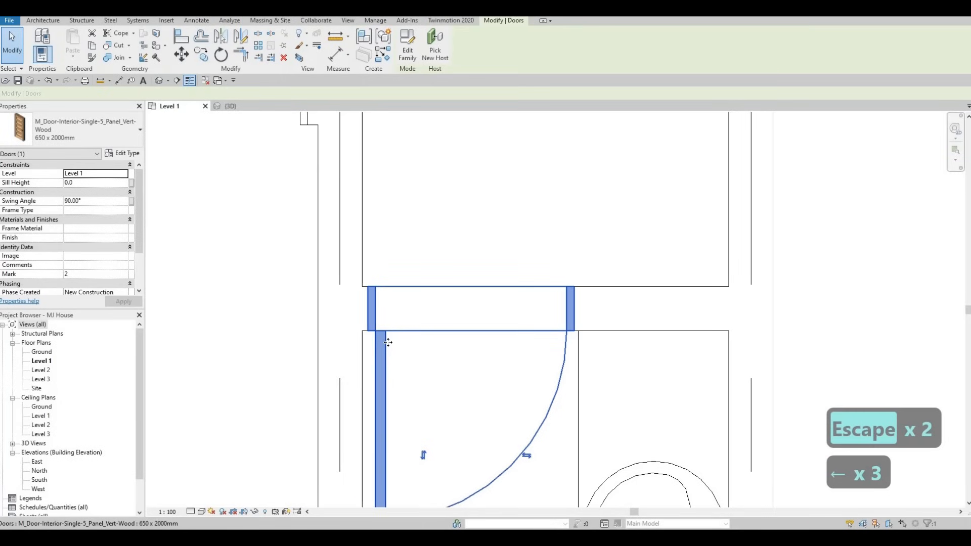
key(Escape)
key(Escape)
Step: Draw a Curtain Wall about 3300 mm long along the upper exterior wall of the room above the washroom
scroll(357, 324, down, 3)
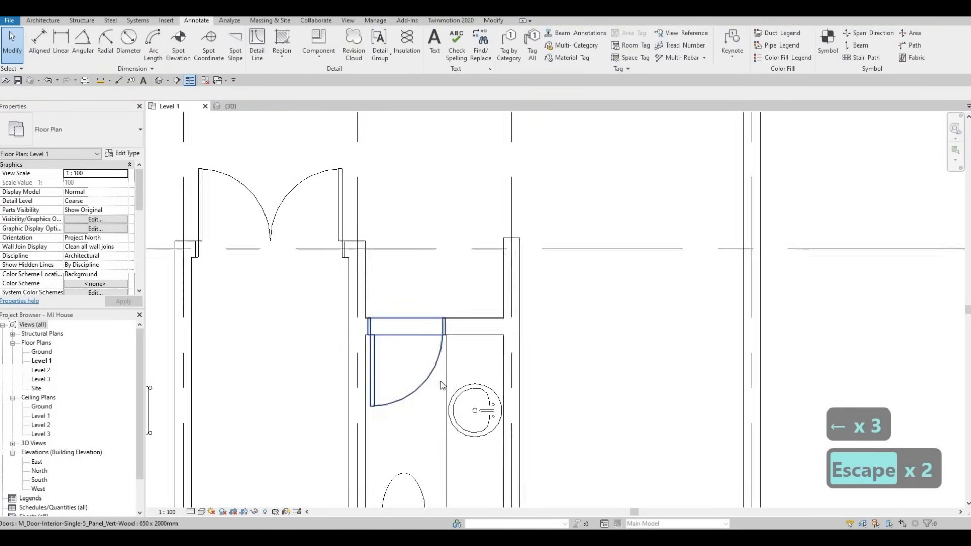
scroll(441, 381, down, 3)
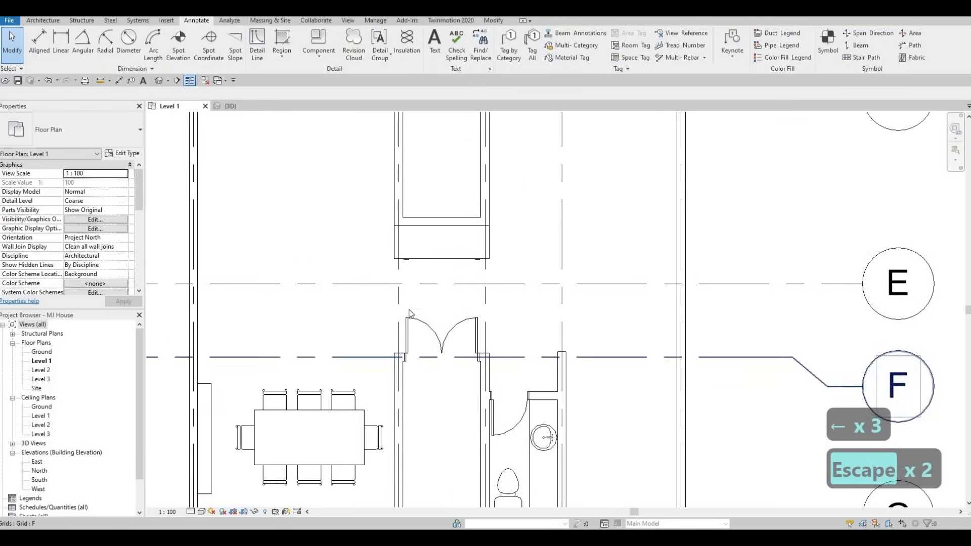
scroll(409, 313, down, 3)
key(Escape)
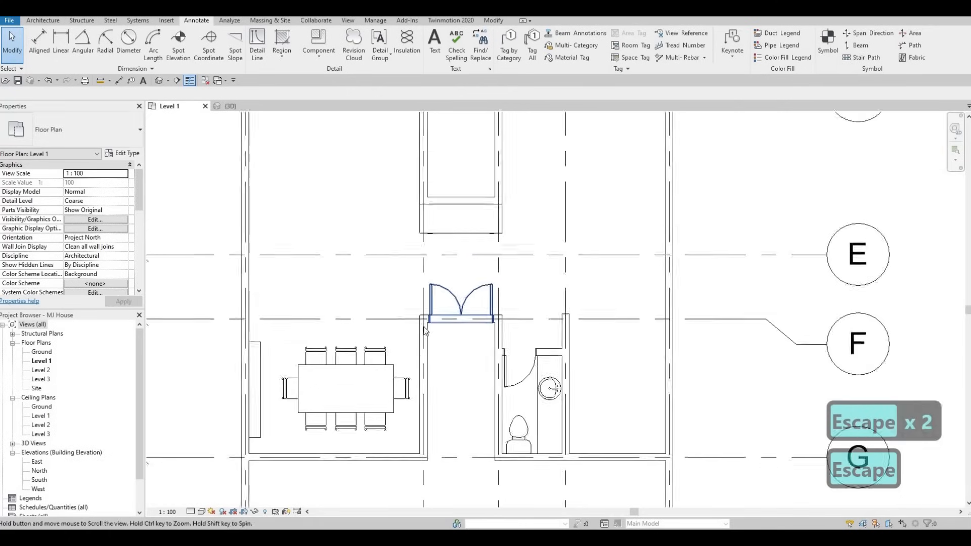
scroll(424, 329, down, 4)
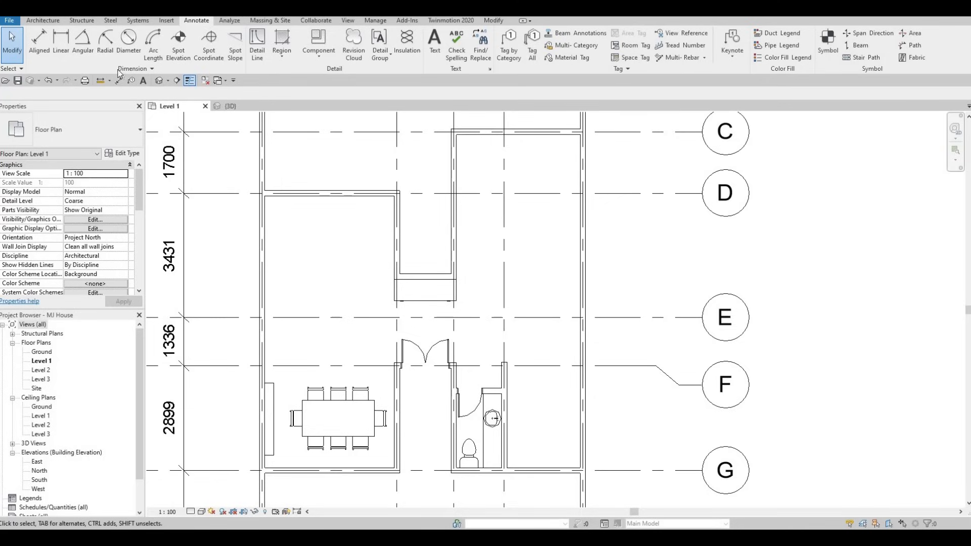
click(40, 21)
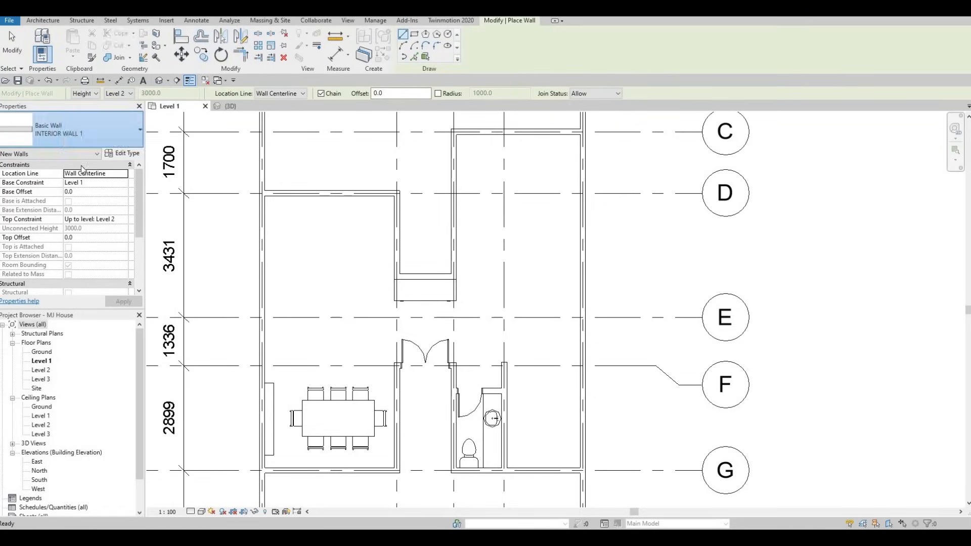
click(102, 119)
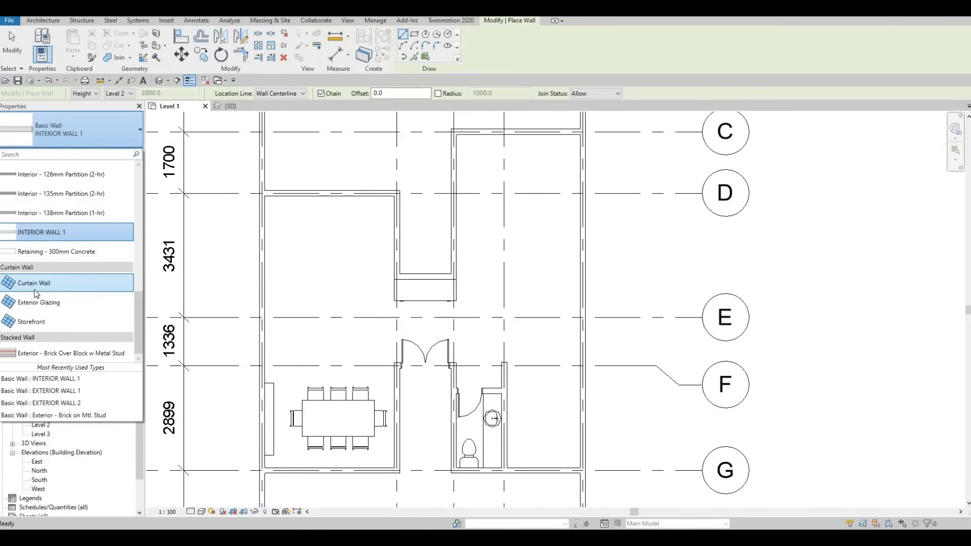
click(36, 286)
click(237, 132)
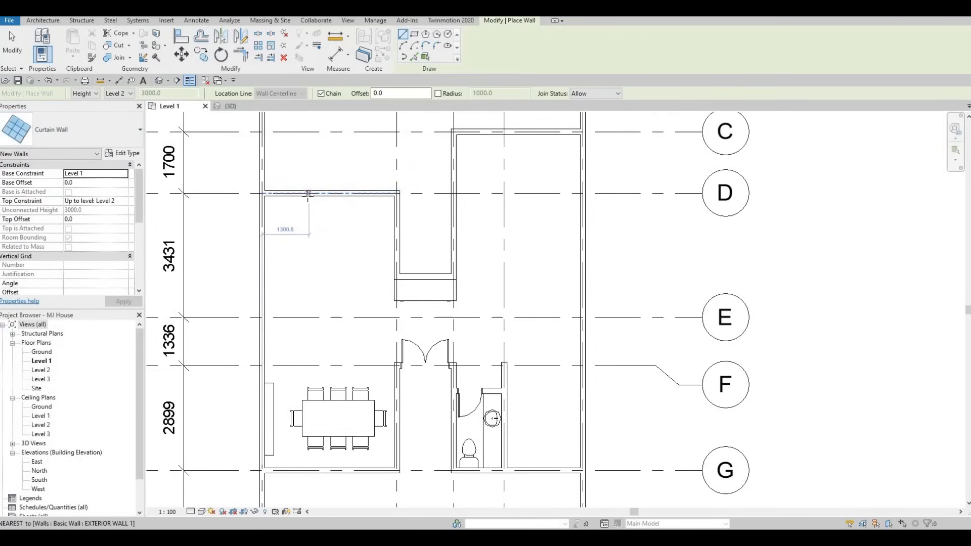
scroll(308, 193, up, 1)
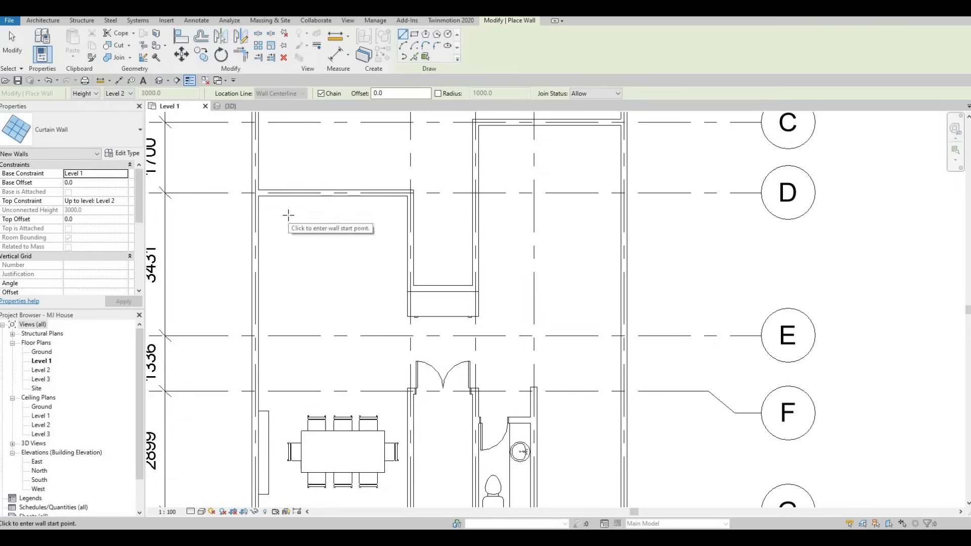
scroll(260, 185, up, 3)
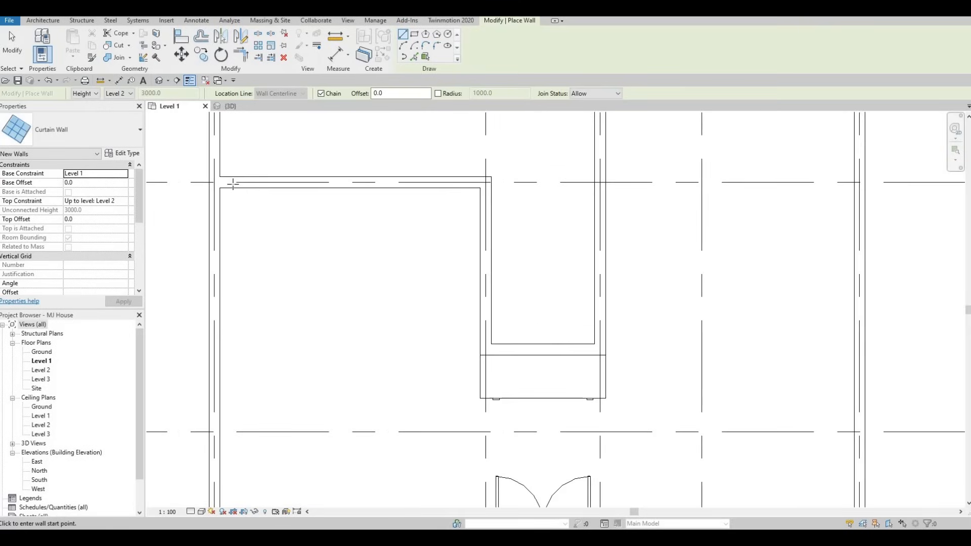
click(236, 183)
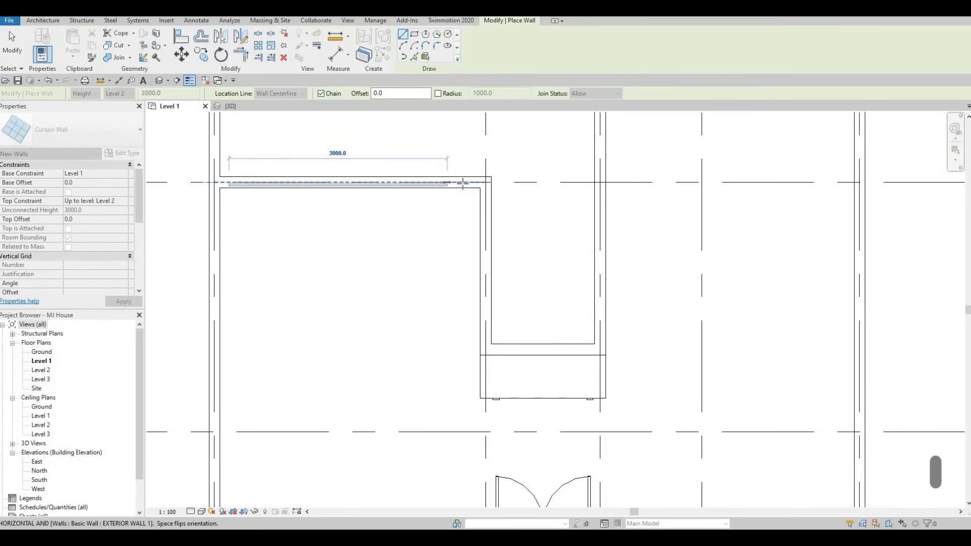
scroll(457, 182, up, 2)
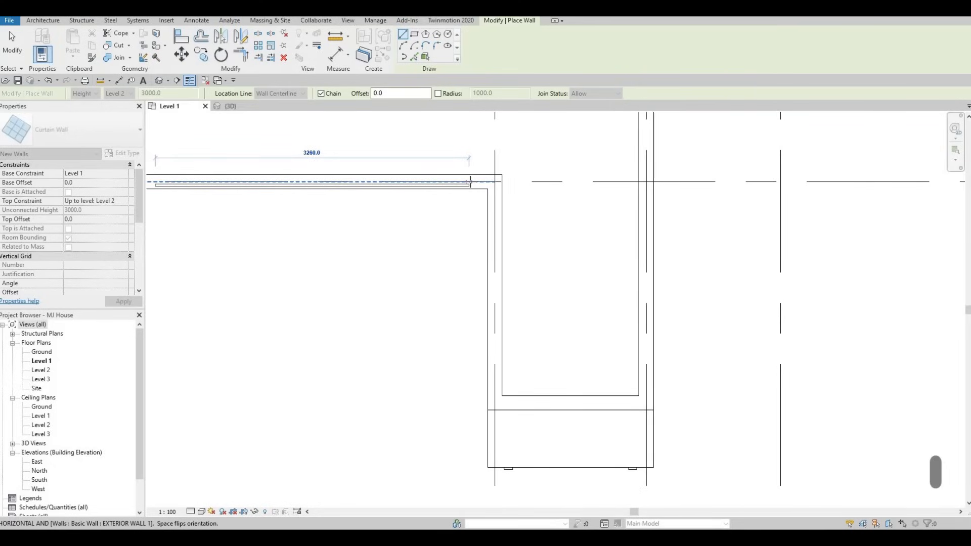
scroll(471, 182, down, 2)
scroll(472, 182, up, 3)
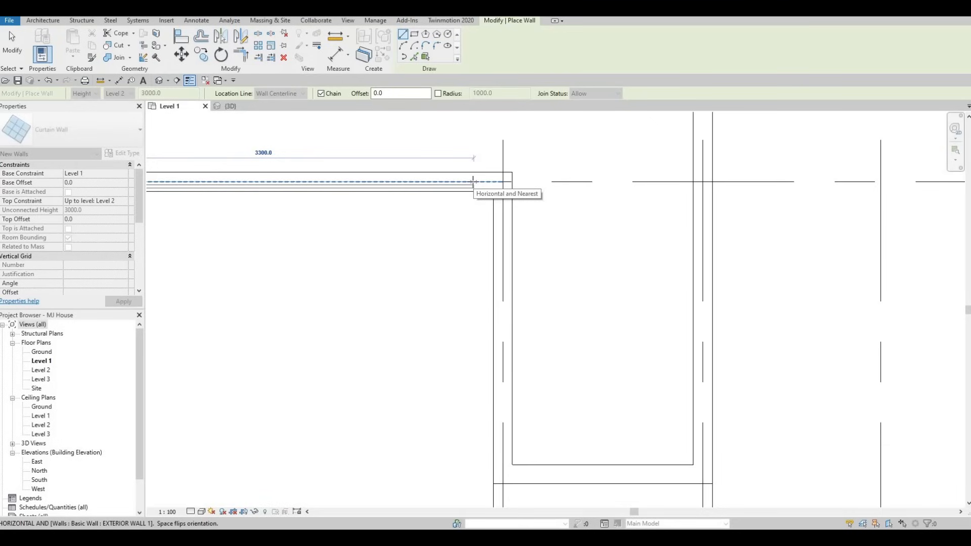
click(473, 181)
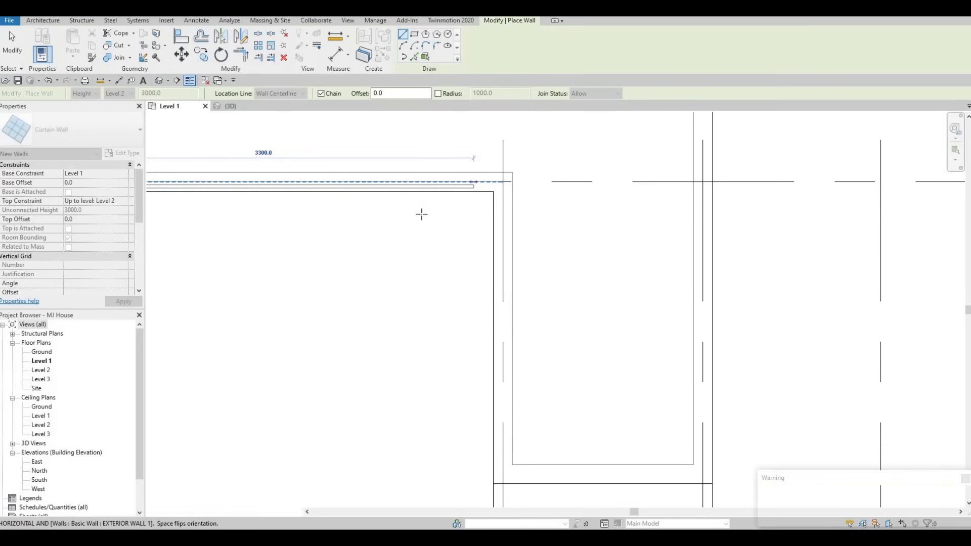
scroll(471, 188, up, 2)
key(Escape)
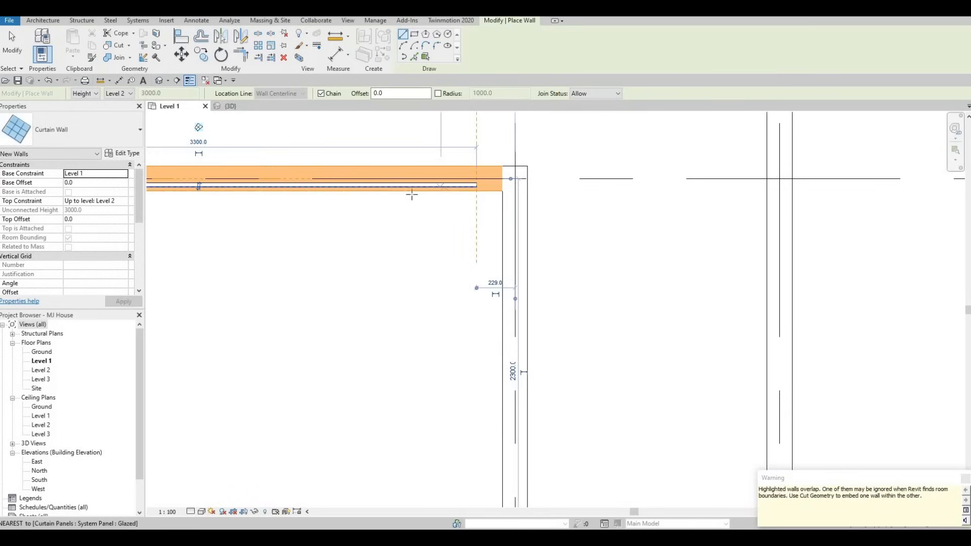
Step: Draw a vertical Curtain Wall about 1980 mm long along the left wall of the recessed bay beside that room
scroll(263, 180, down, 1)
middle_drag(260, 178, 456, 195)
middle_drag(375, 195, 462, 197)
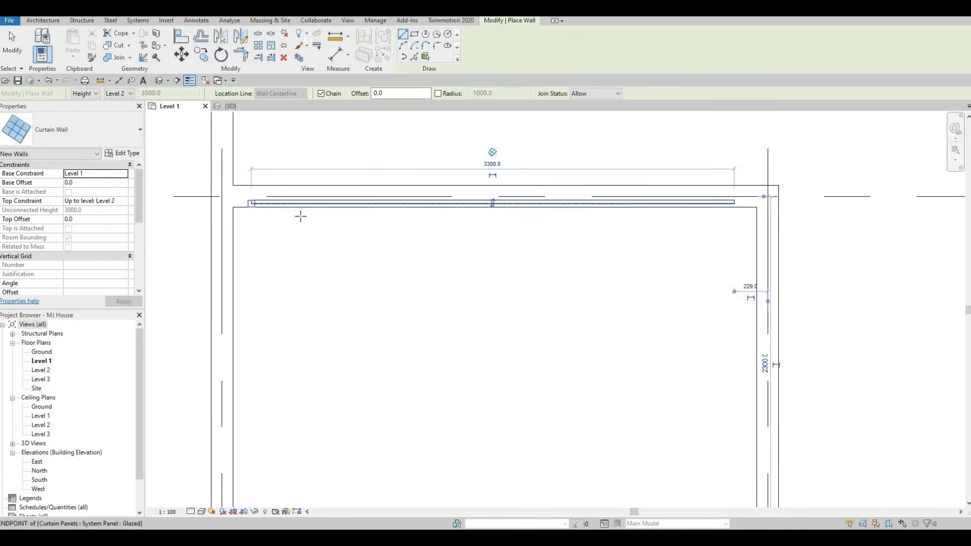
scroll(338, 184, down, 1)
middle_drag(485, 246, 397, 184)
scroll(400, 185, down, 2)
key(Escape)
scroll(565, 176, down, 1)
middle_drag(569, 175, 479, 190)
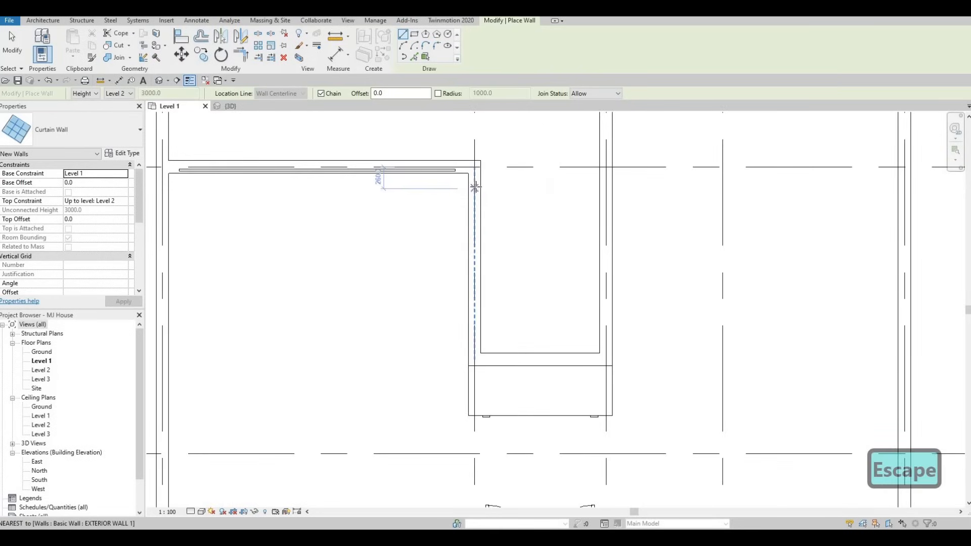
click(474, 186)
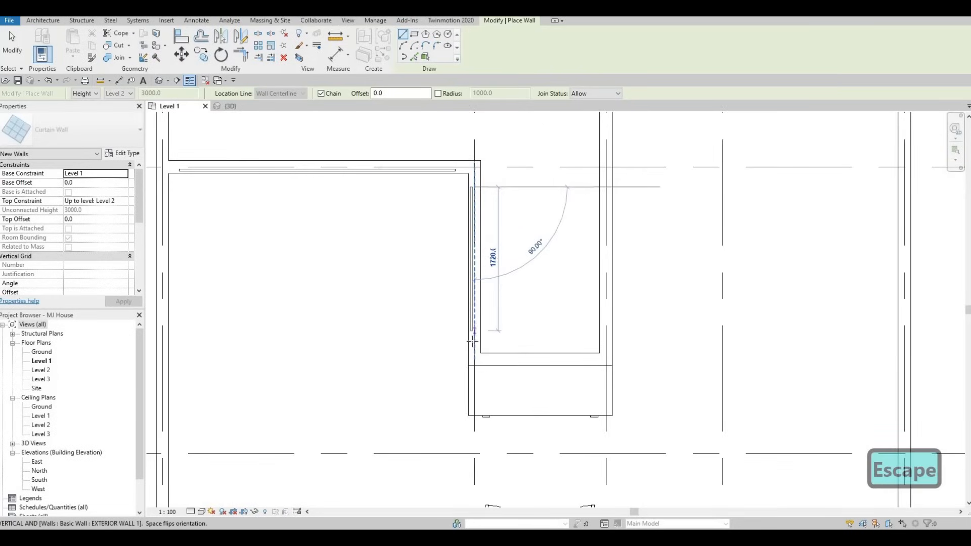
scroll(473, 344, up, 2)
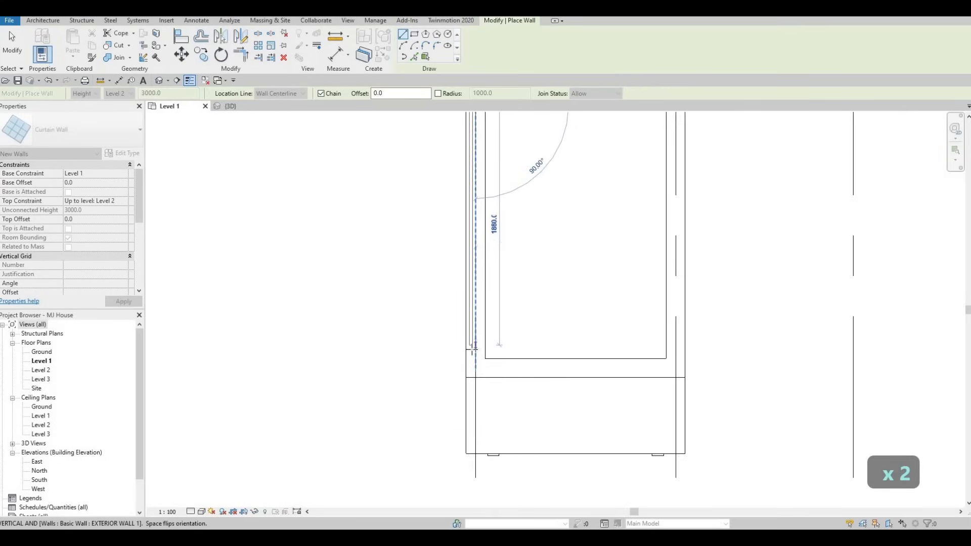
click(473, 347)
key(Escape)
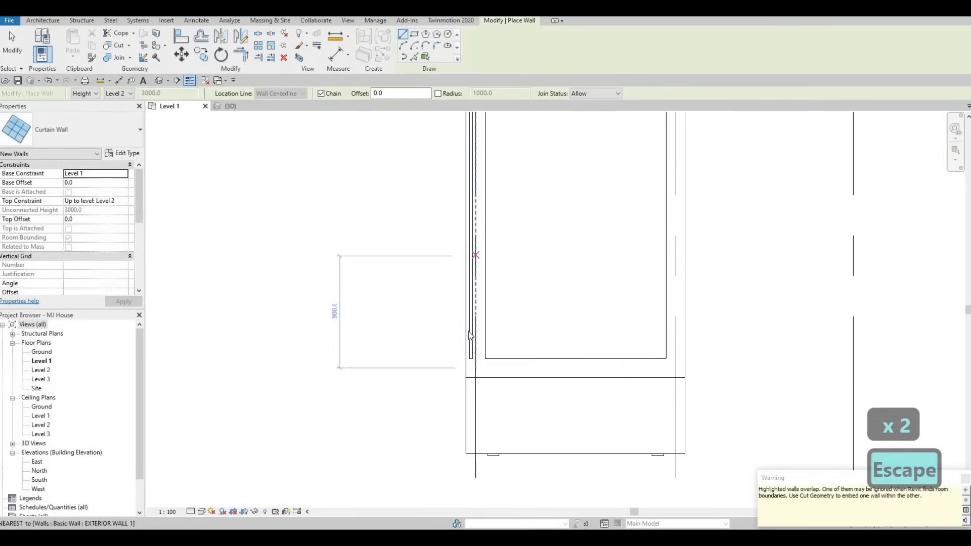
key(Escape)
click(476, 349)
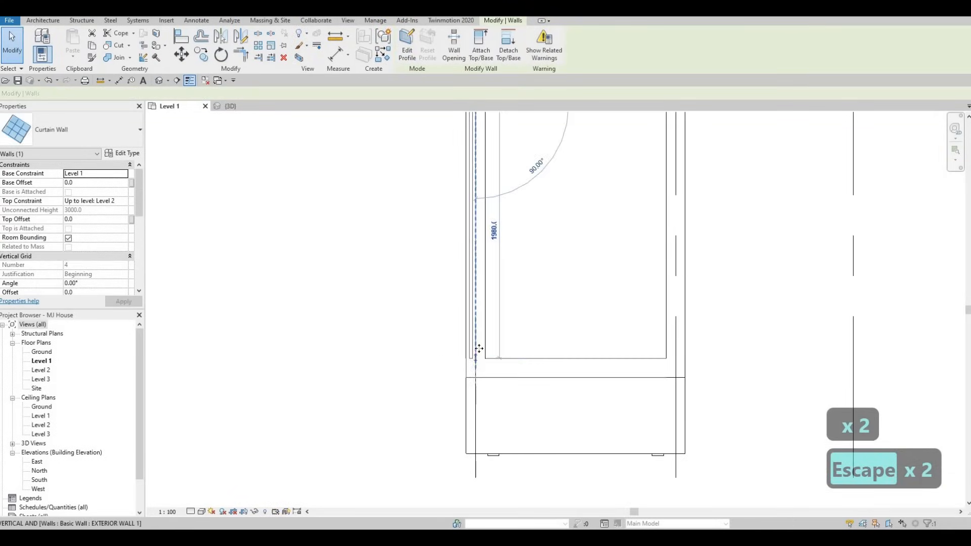
drag(479, 349, 478, 342)
Step: Create a similar Curtain Wall about 1100 mm long along the bottom wall of the recessed bay
scroll(454, 344, down, 3)
middle_drag(457, 210, 374, 243)
scroll(439, 300, up, 2)
key(Escape)
scroll(414, 314, up, 1)
scroll(374, 245, down, 4)
scroll(382, 350, down, 1)
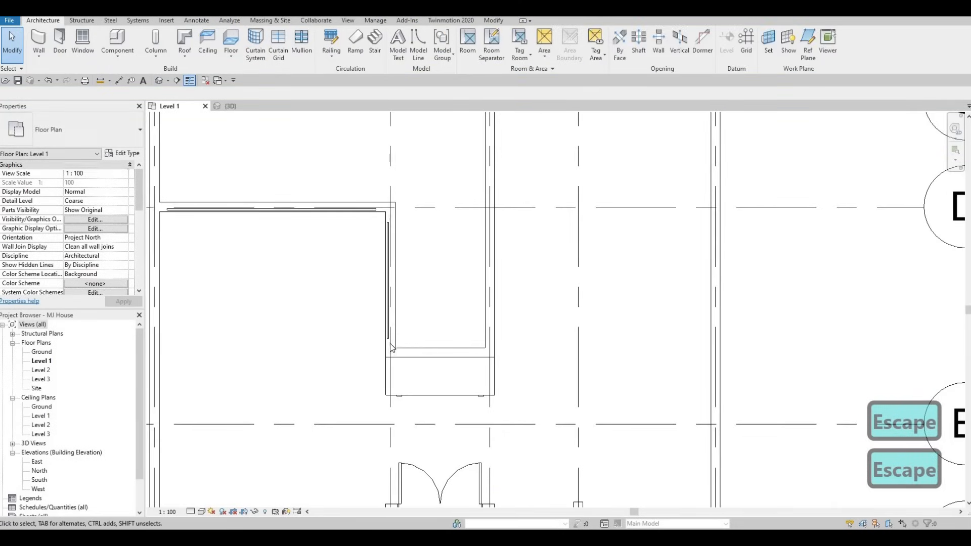
click(390, 276)
key(c)
key(s)
scroll(432, 349, up, 2)
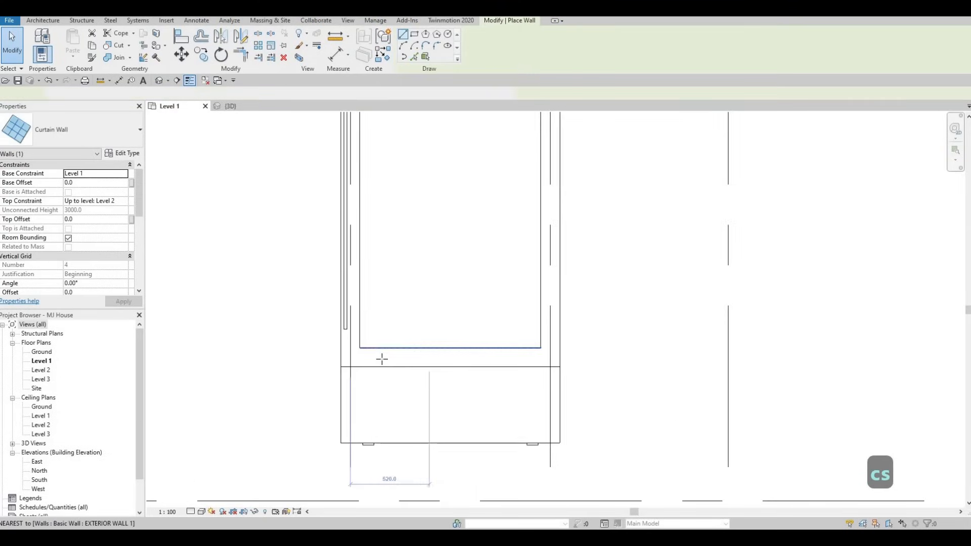
click(376, 357)
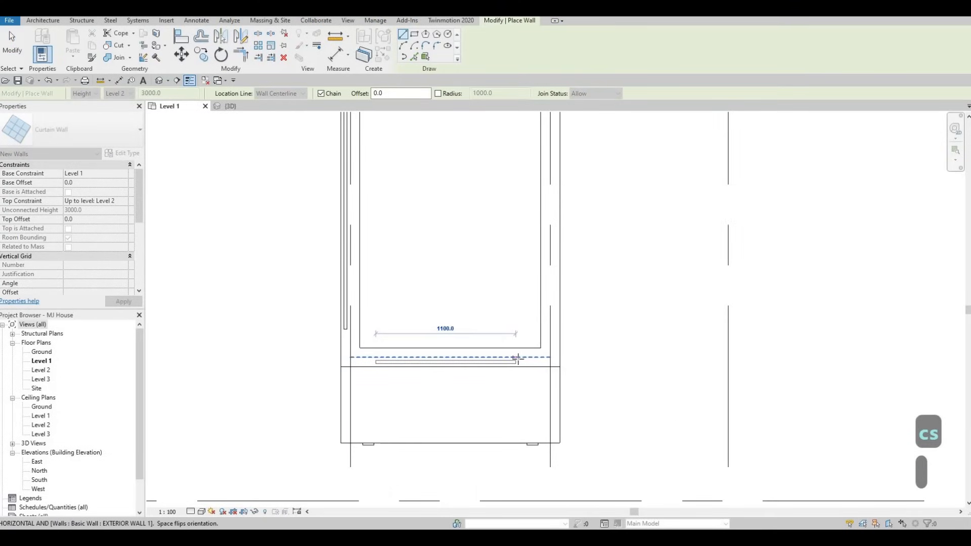
click(518, 357)
key(Escape)
Step: Draw a vertical Curtain Wall about 1840 mm long along the right wall of the recessed bay
middle_drag(549, 332, 499, 392)
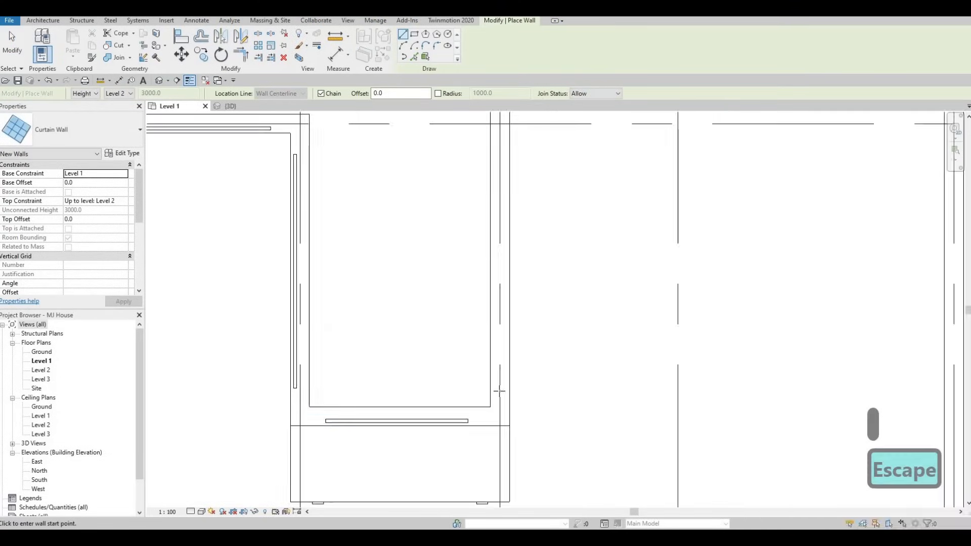
click(500, 388)
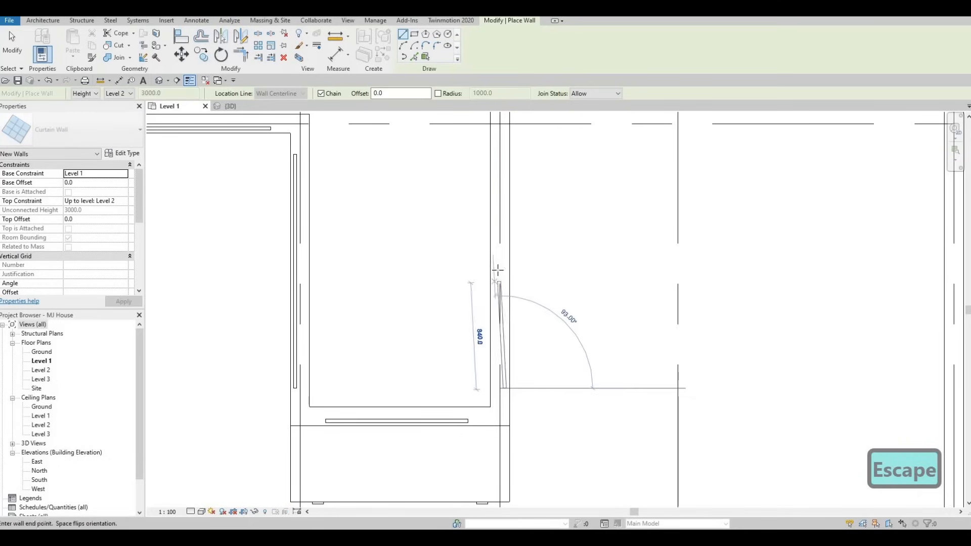
middle_drag(501, 167, 501, 250)
click(500, 236)
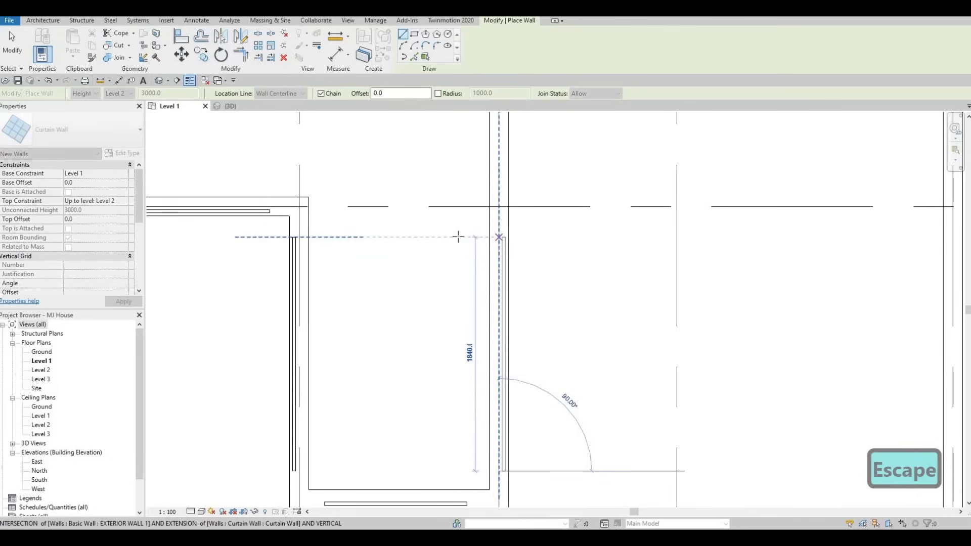
key(Escape)
Step: Extend the right-hand bay curtain wall upward to about 3500 mm, reaching the upper exterior wall
scroll(469, 263, down, 2)
middle_drag(481, 267, 467, 332)
key(Escape)
scroll(468, 332, down, 2)
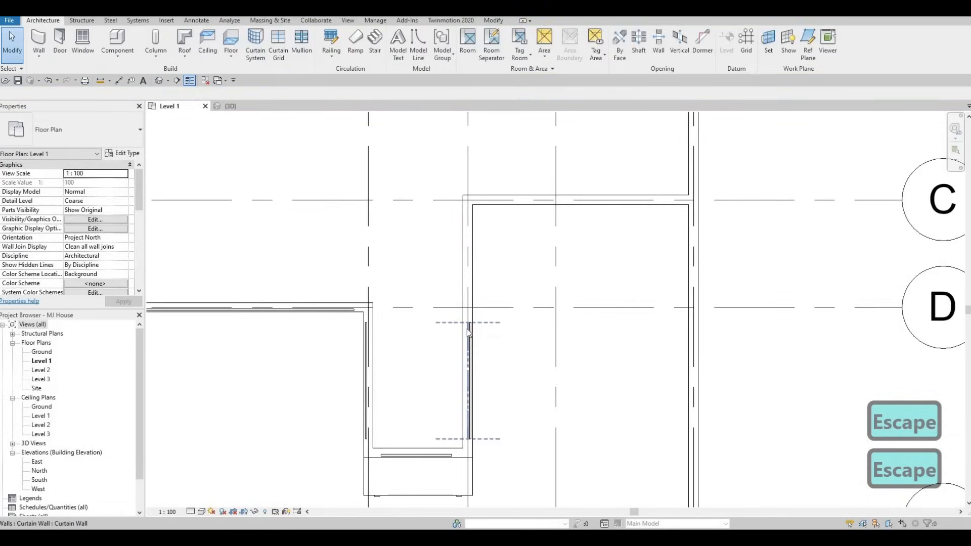
click(469, 326)
drag(467, 268, 469, 218)
key(Escape)
key(Escape)
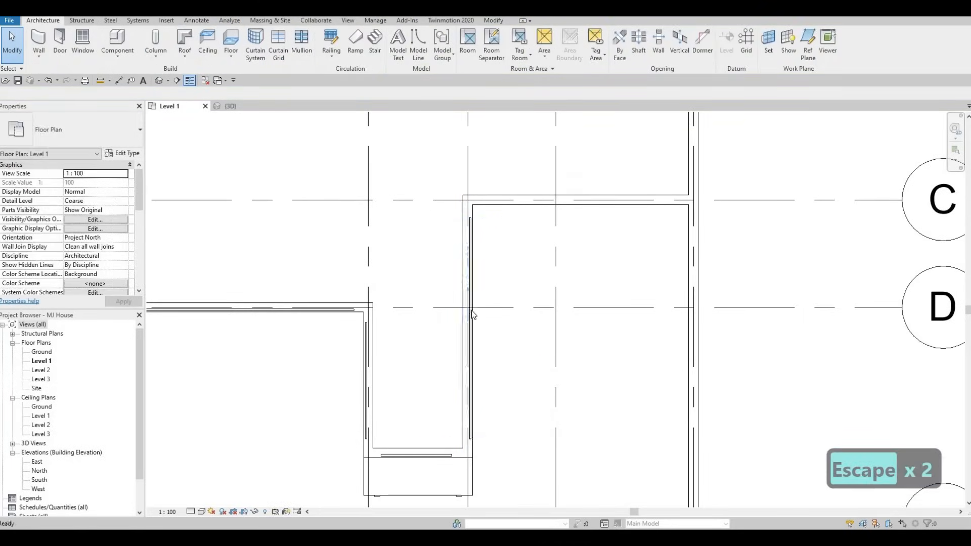
Step: Draw a similar Curtain Wall about 3200 mm long along the upper exterior wall of the room right of the bay
middle_drag(467, 233, 481, 301)
key(Escape)
key(Escape)
click(481, 299)
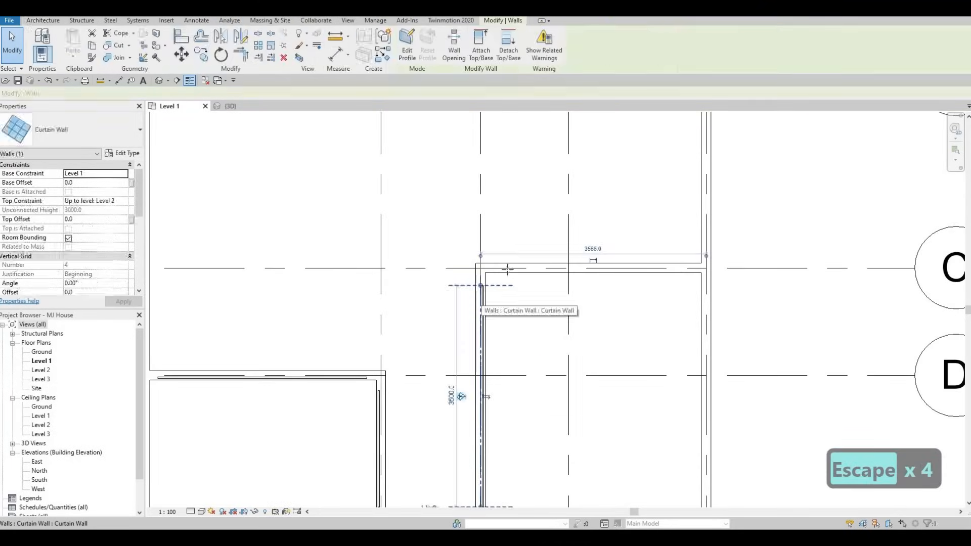
key(c)
key(s)
scroll(483, 264, up, 2)
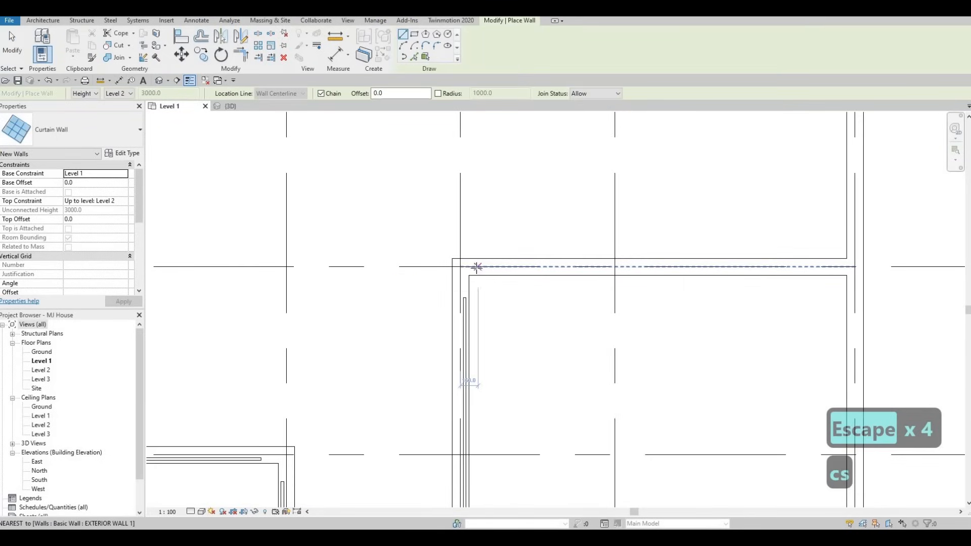
click(477, 266)
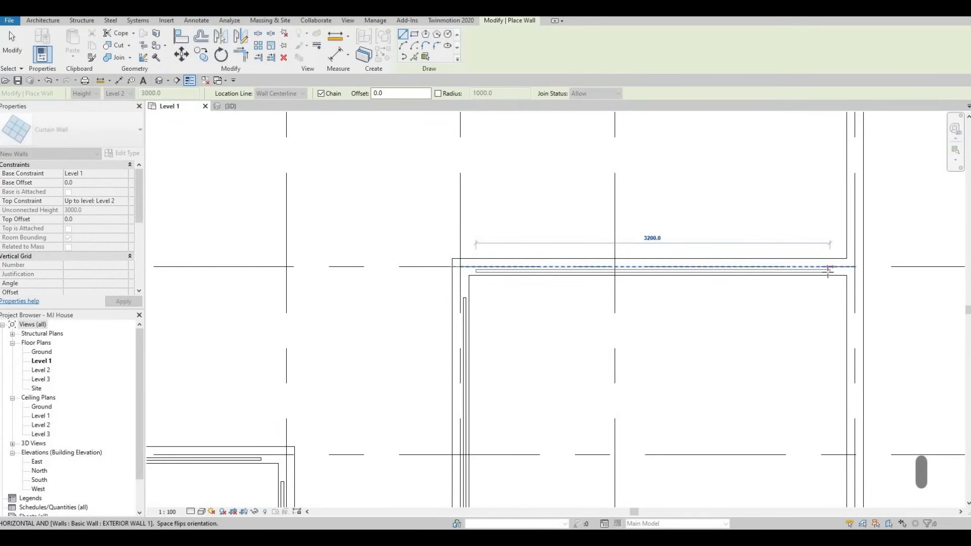
click(805, 281)
key(Escape)
key(Escape)
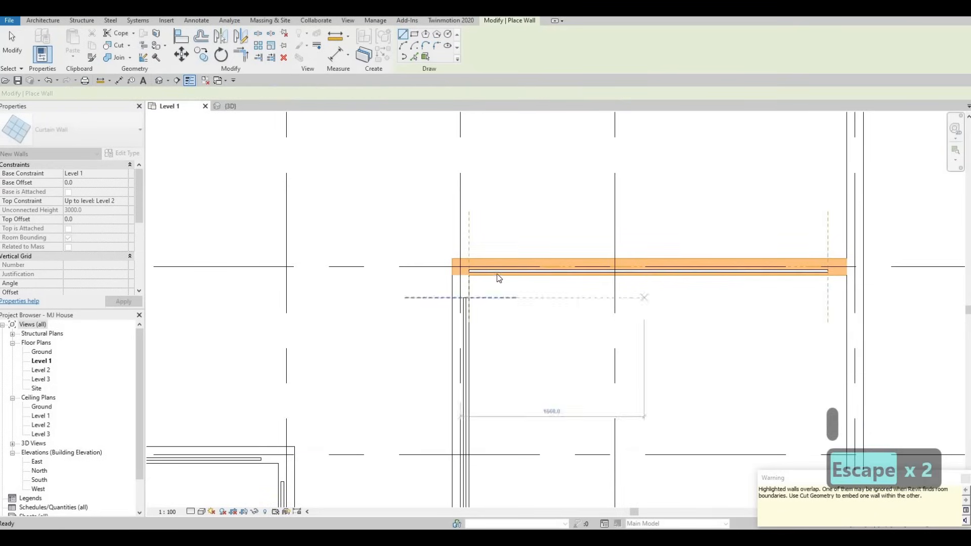
Step: Pull that curtain wall's left end about 260 mm inward, then delete the wall
drag(460, 266, 489, 271)
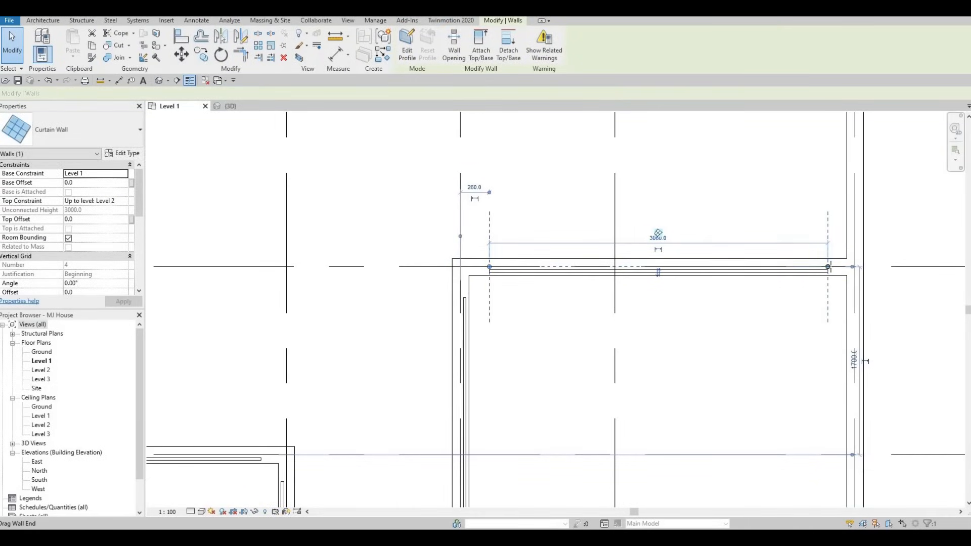
key(Escape)
key(Escape)
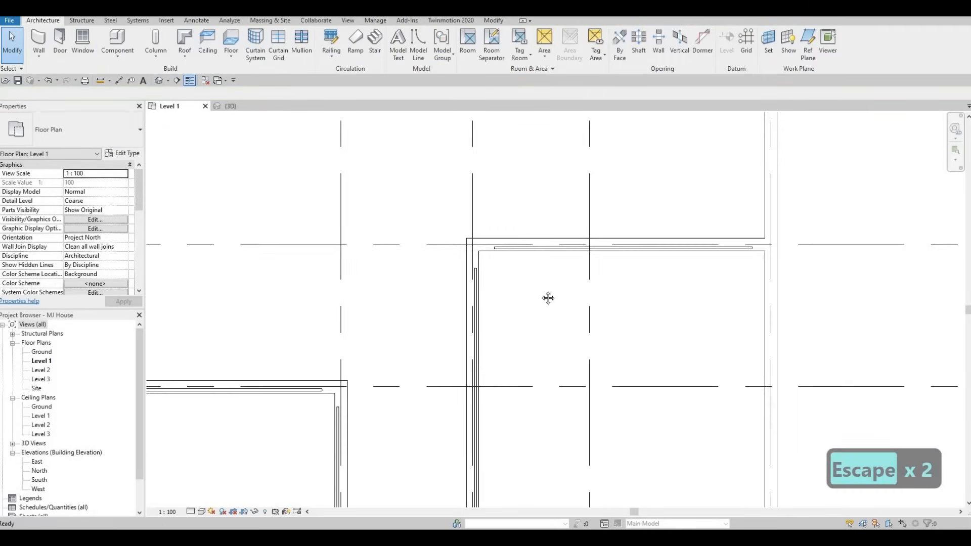
scroll(543, 294, down, 4)
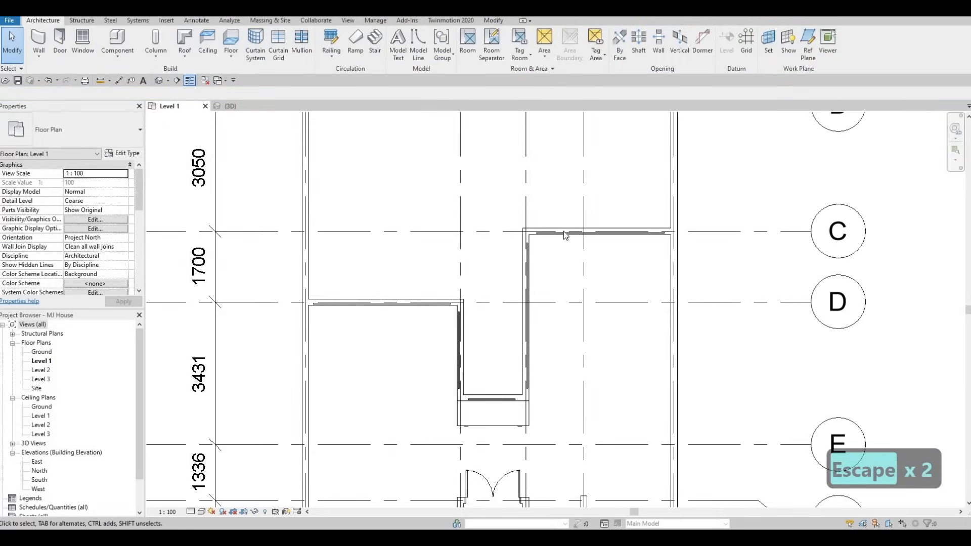
click(564, 232)
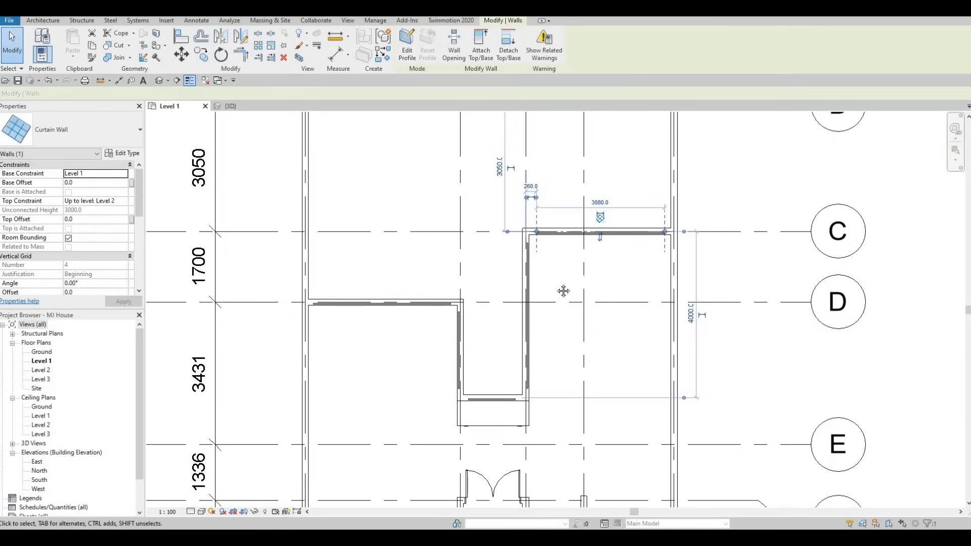
middle_drag(556, 243, 558, 270)
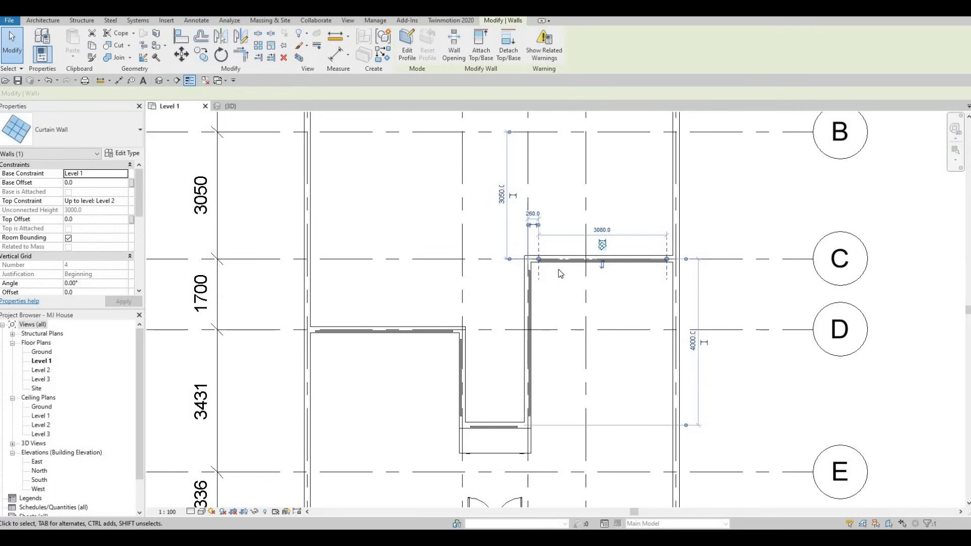
key(Delete)
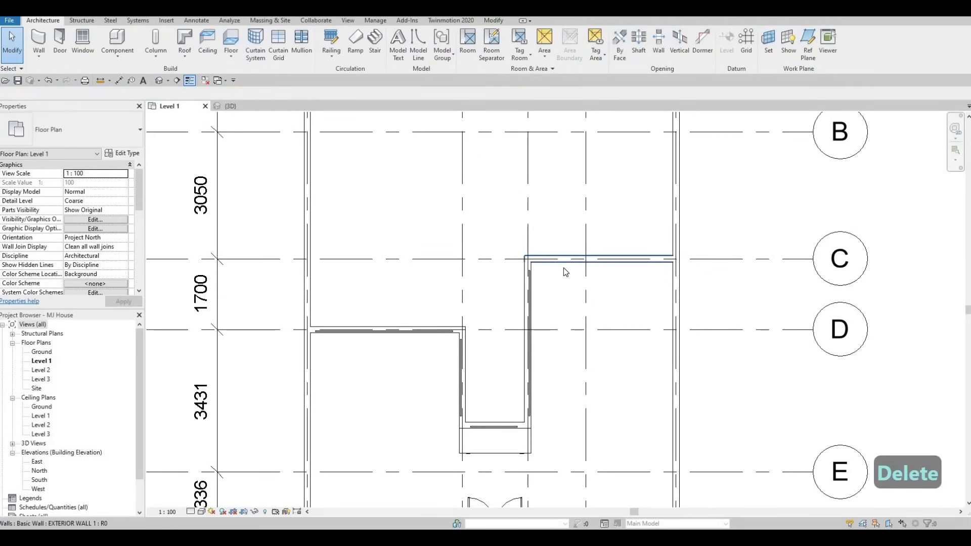
middle_drag(486, 319, 469, 246)
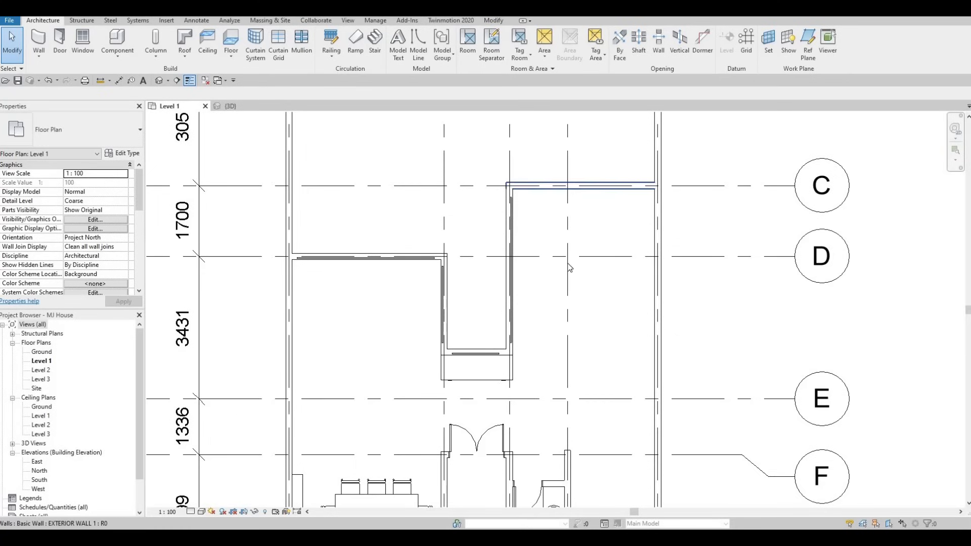
middle_drag(538, 192, 537, 269)
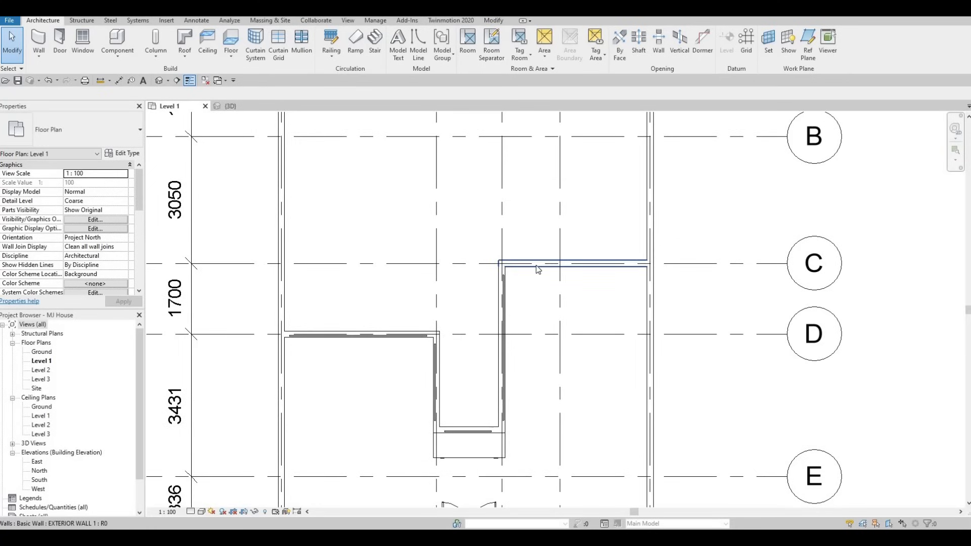
middle_drag(443, 361, 467, 237)
scroll(576, 175, down, 1)
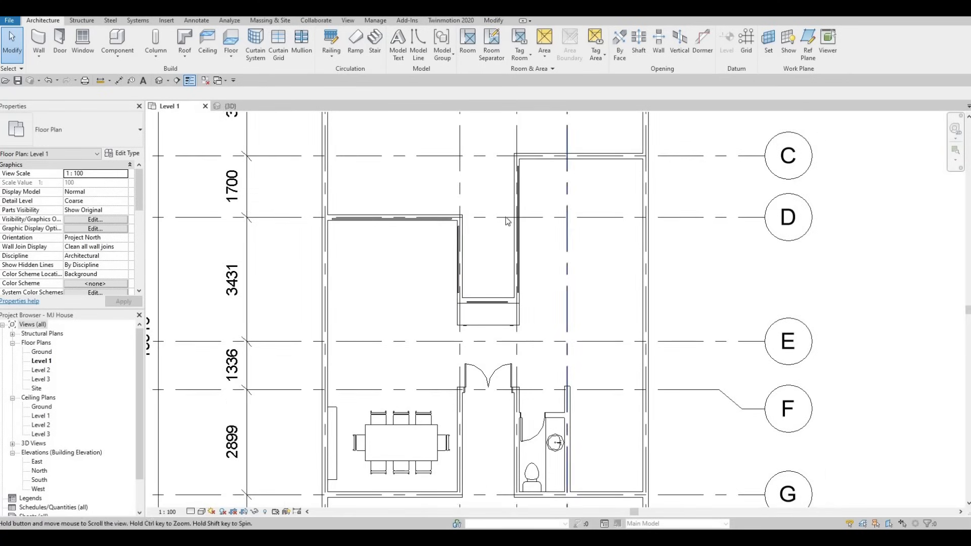
middle_drag(536, 225, 487, 250)
scroll(482, 282, down, 1)
middle_drag(479, 321, 452, 211)
key(Escape)
key(Escape)
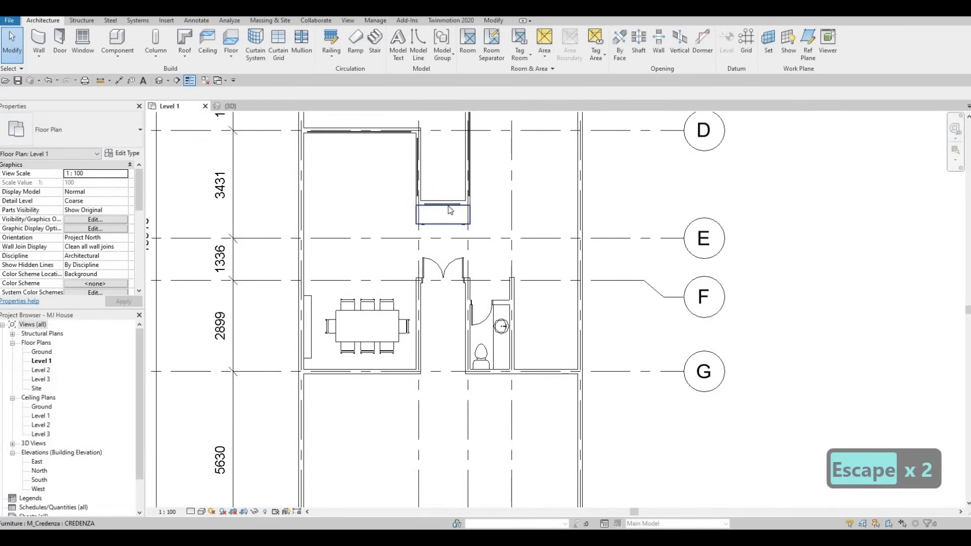
Step: Create a similar Curtain Wall about 380 mm long along the washroom's lower exterior wall
click(448, 206)
key(c)
key(s)
scroll(494, 383, up, 6)
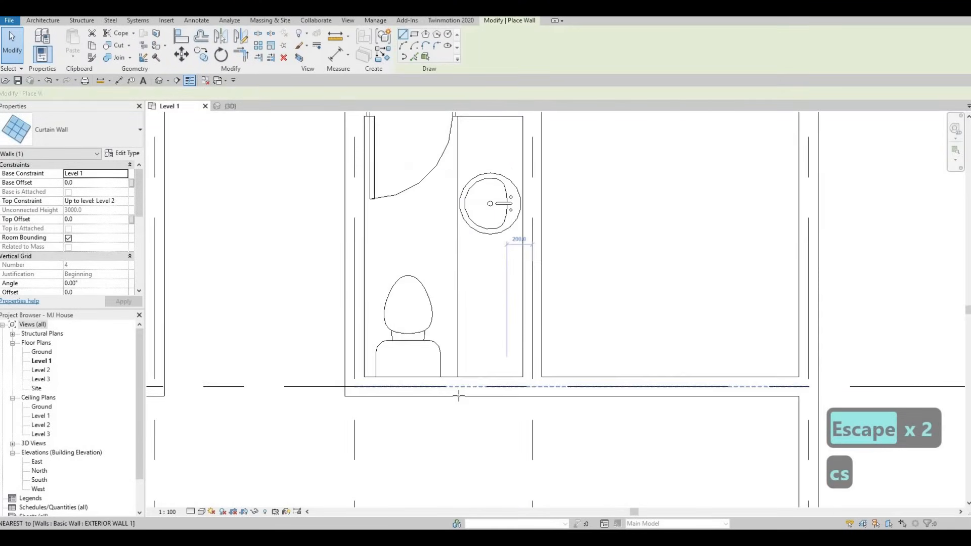
click(421, 393)
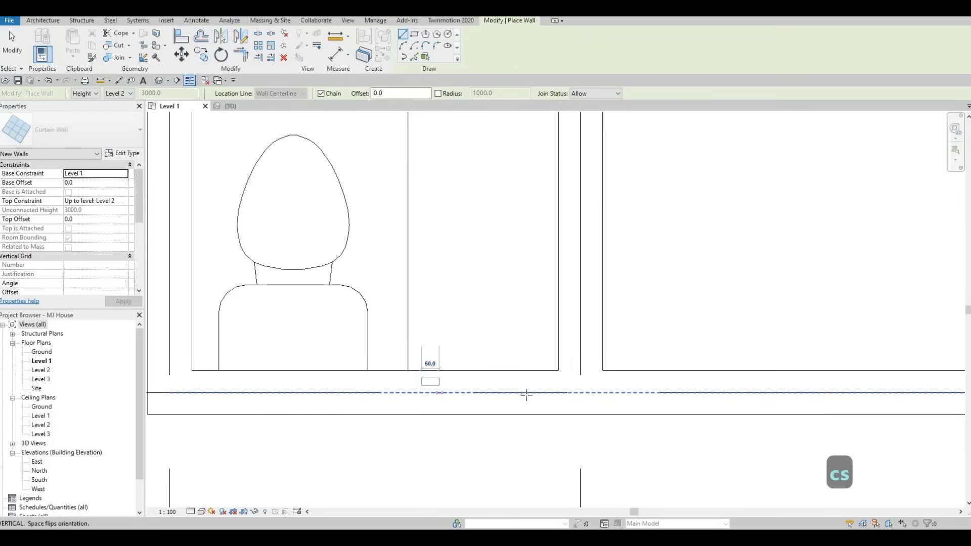
click(510, 312)
key(Escape)
Step: Draw a Curtain Wall about 1660 mm long along the lower exterior wall of the room right of the washroom
scroll(487, 340, down, 4)
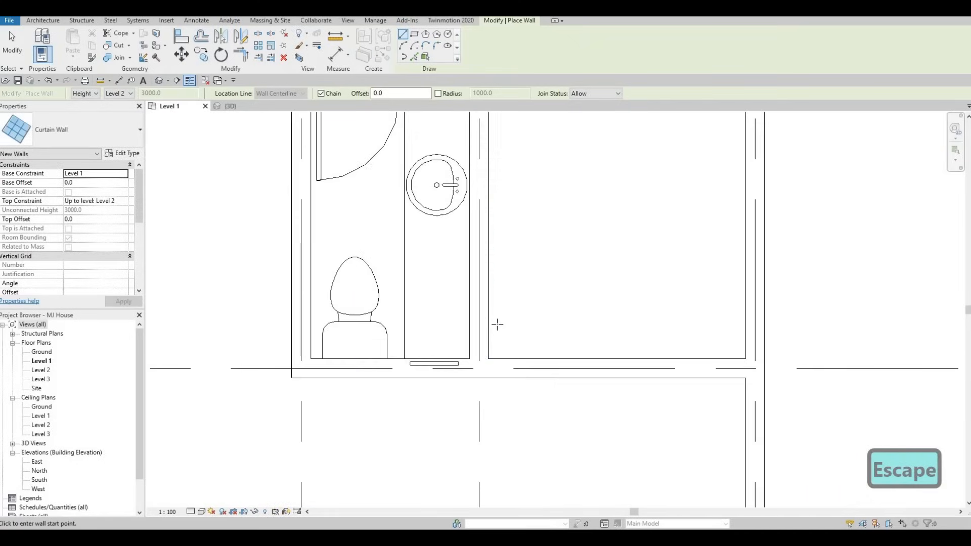
middle_drag(600, 314, 514, 310)
scroll(501, 346, up, 4)
scroll(490, 356, down, 8)
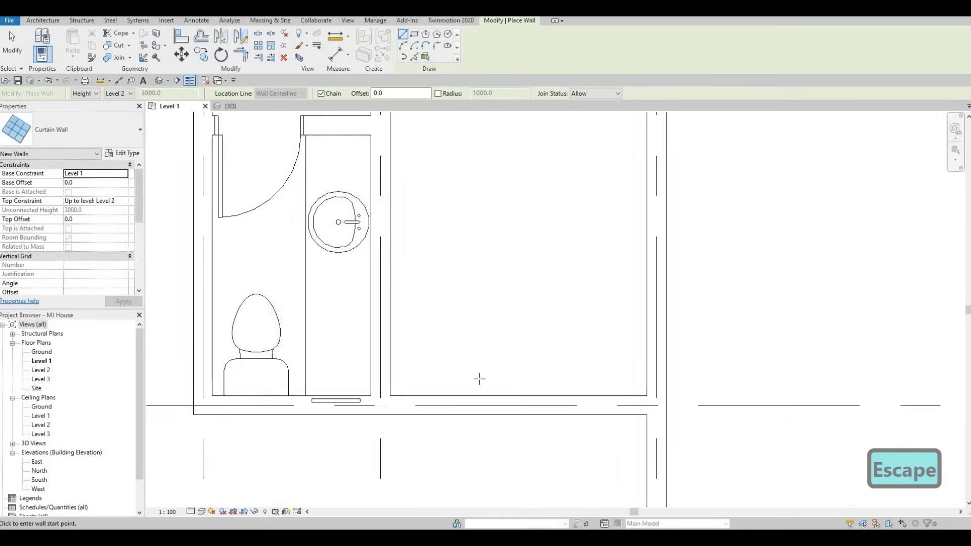
scroll(431, 383, up, 2)
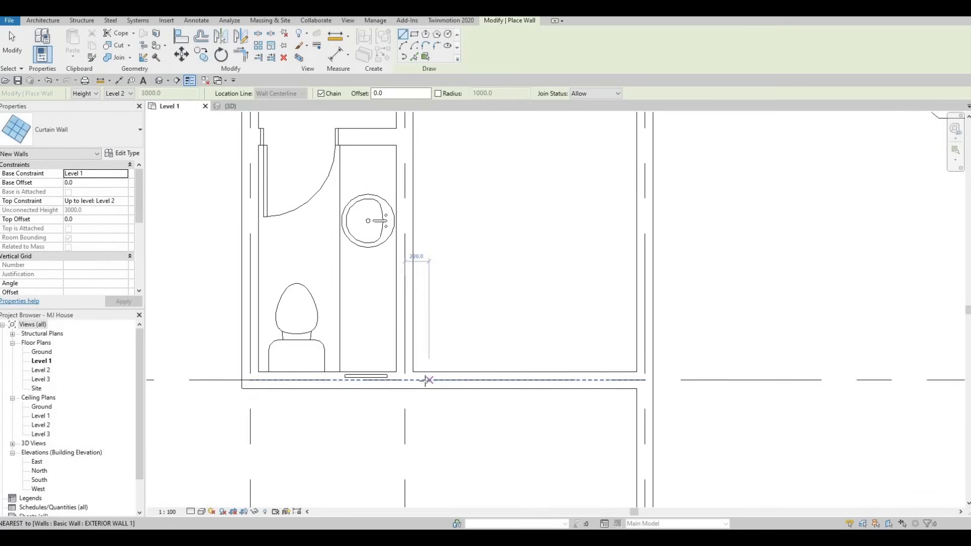
click(429, 380)
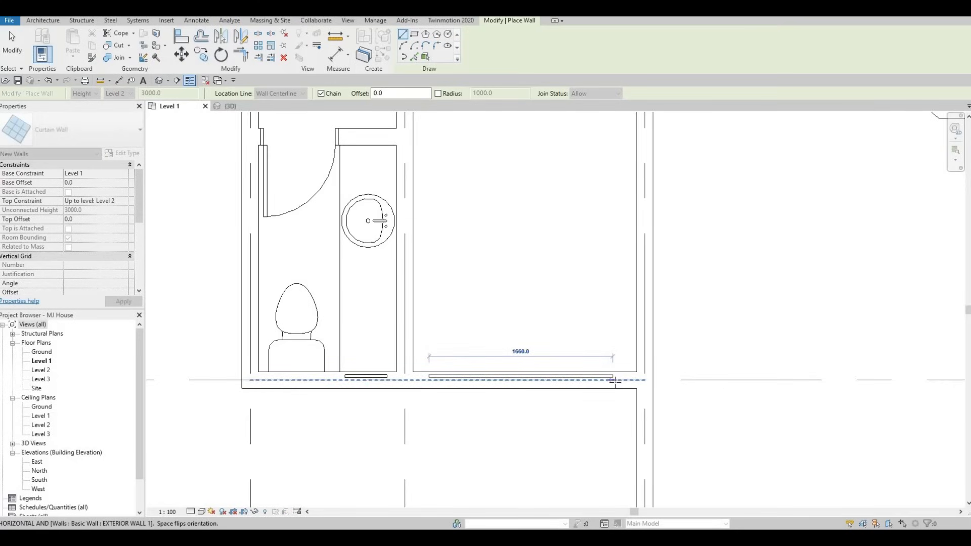
click(615, 380)
key(Escape)
key(Escape)
scroll(603, 357, down, 3)
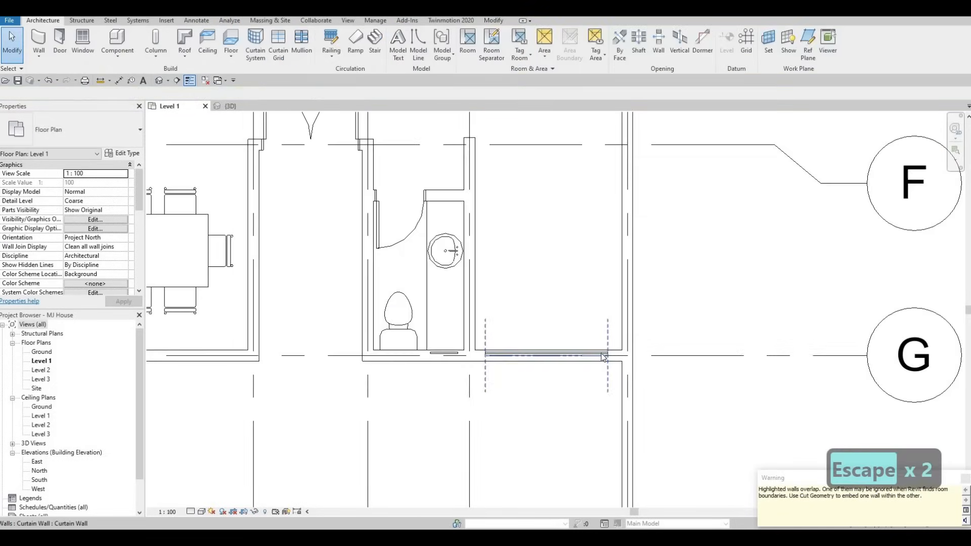
Step: Zoom in to examine the curtain wall and exterior wall below the washroom
key(Escape)
scroll(606, 356, up, 4)
click(608, 353)
scroll(612, 354, up, 3)
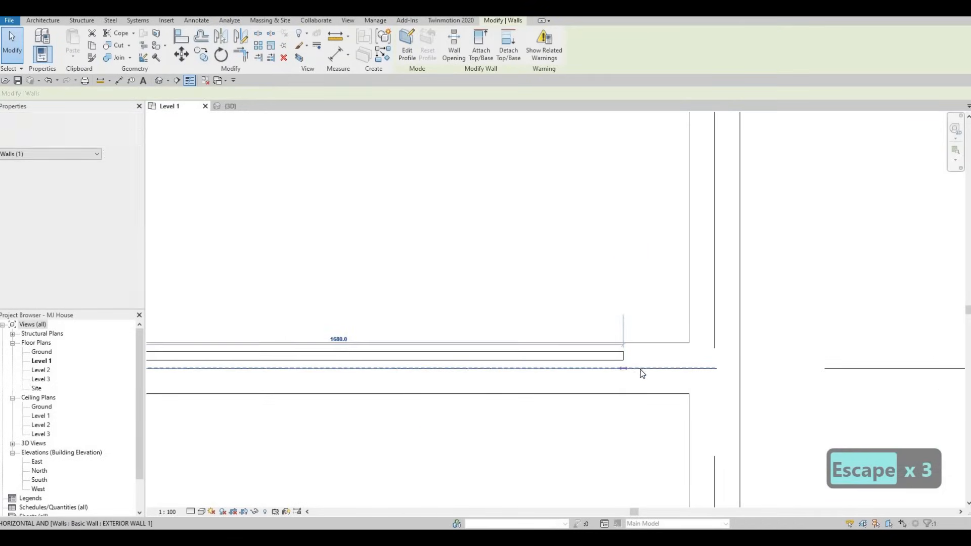
scroll(538, 292, down, 3)
key(Escape)
key(Escape)
scroll(478, 248, up, 3)
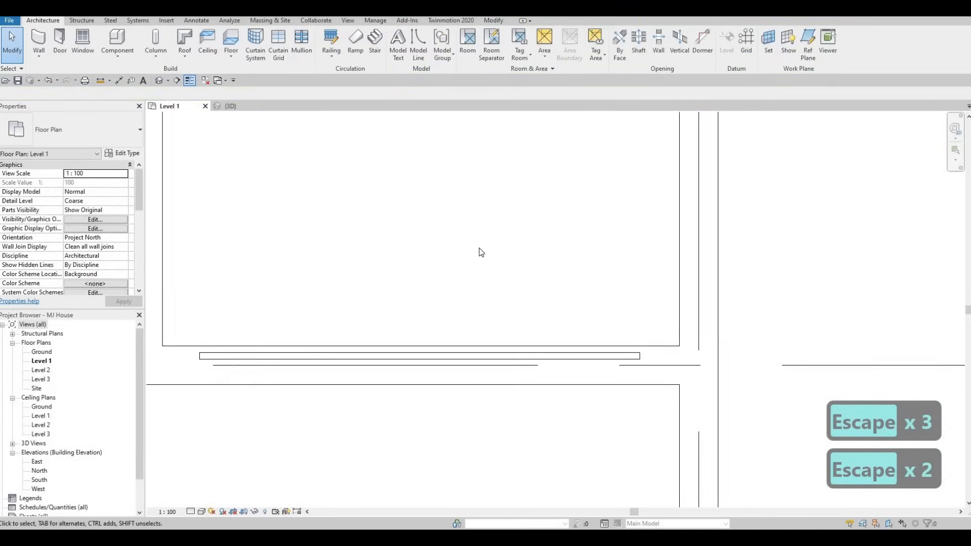
scroll(523, 285, down, 5)
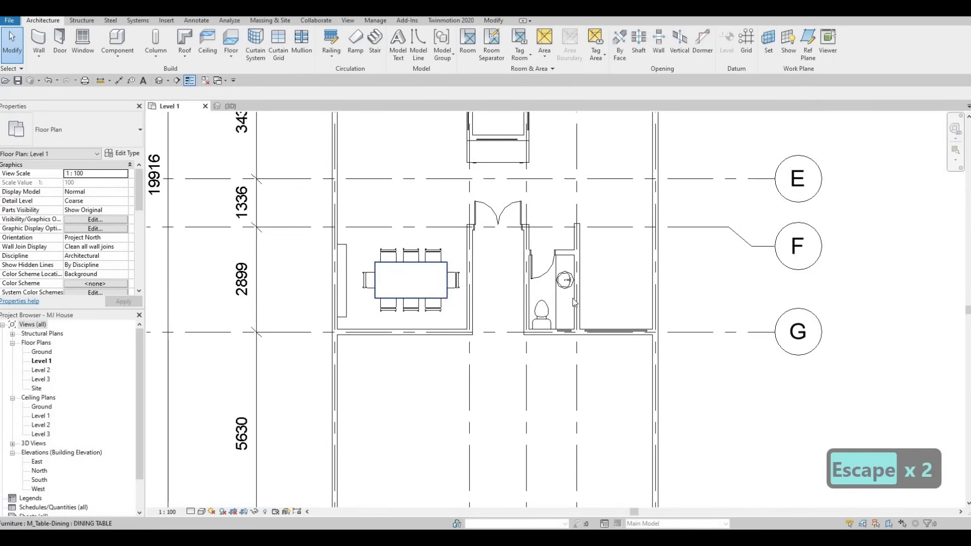
Step: Create a similar Curtain Wall about 3080 mm long along the dining room's lower exterior wall
key(Escape)
click(616, 332)
key(c)
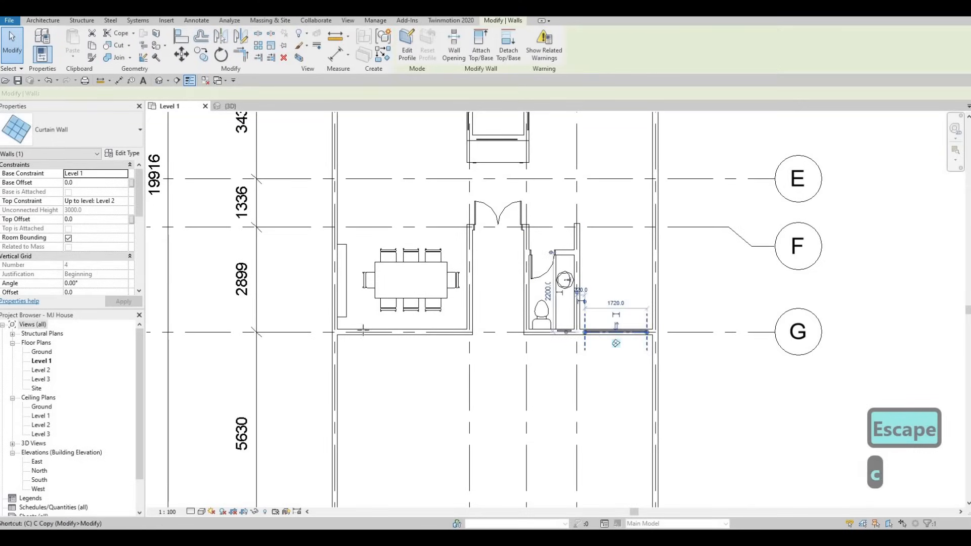
key(s)
scroll(328, 335, up, 4)
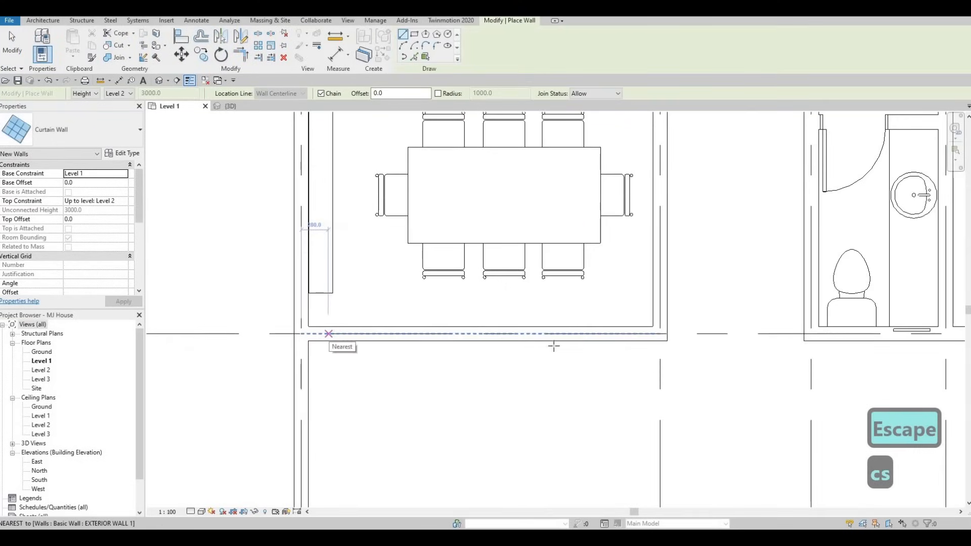
click(328, 334)
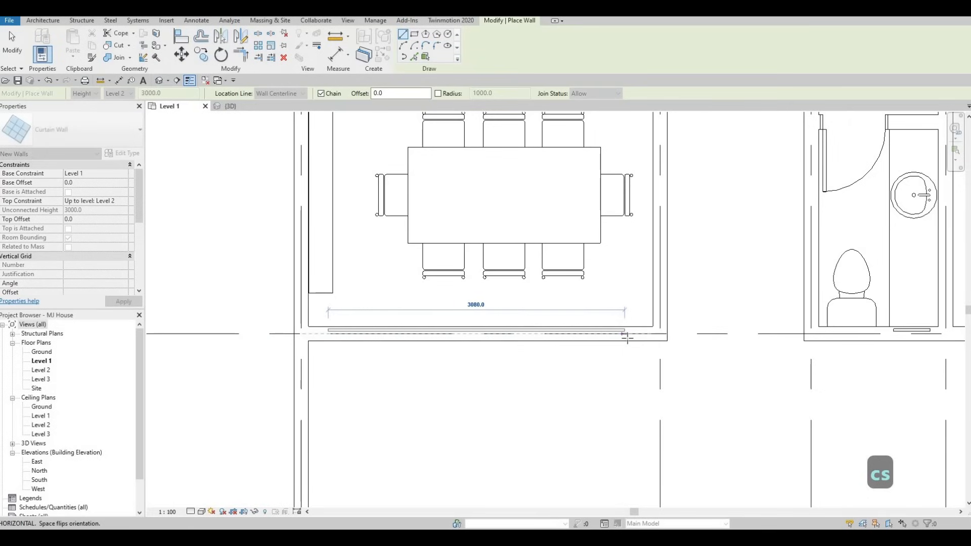
click(627, 333)
key(Escape)
click(659, 318)
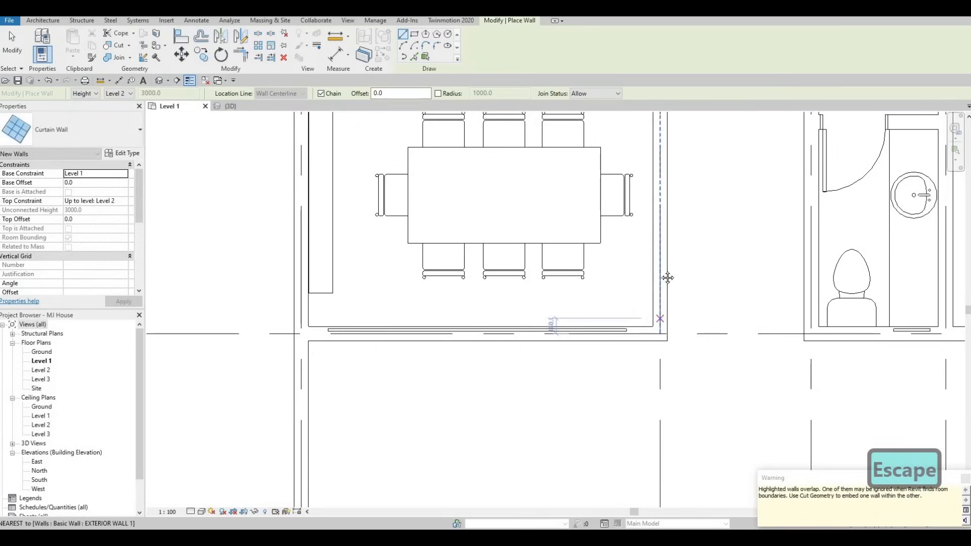
middle_drag(647, 346, 647, 424)
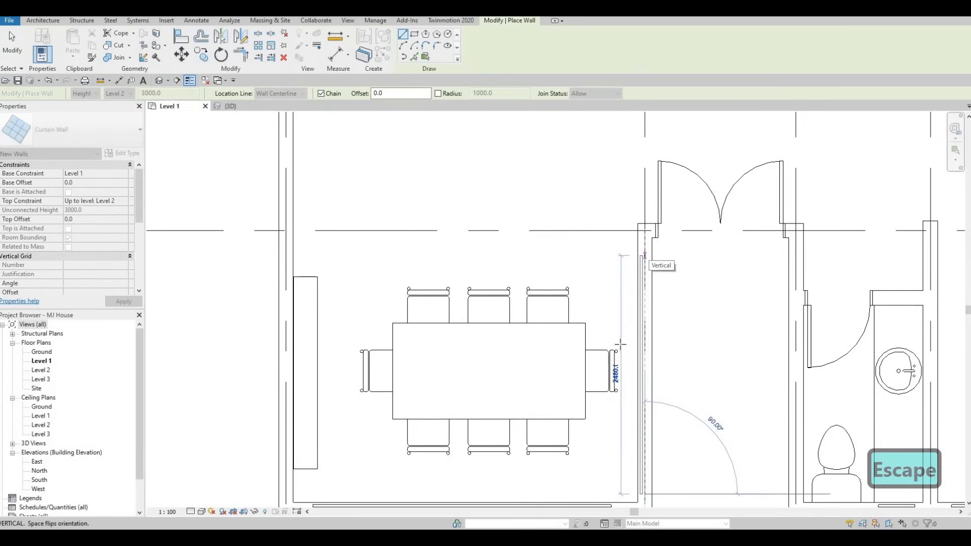
key(Escape)
middle_drag(606, 454, 611, 382)
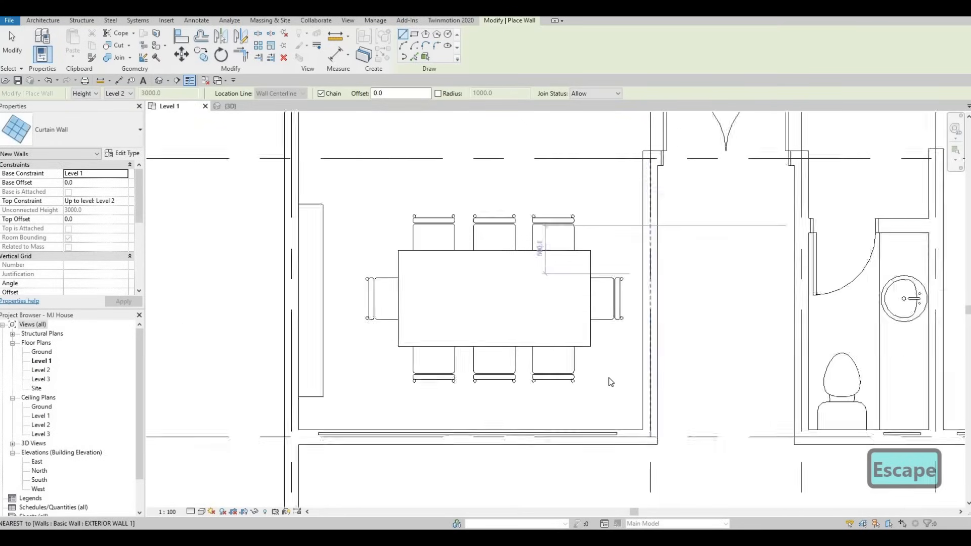
key(Escape)
Step: Select the dining room's curtain wall and pan around the plan to check the curtain walls
scroll(621, 486, up, 3)
click(627, 382)
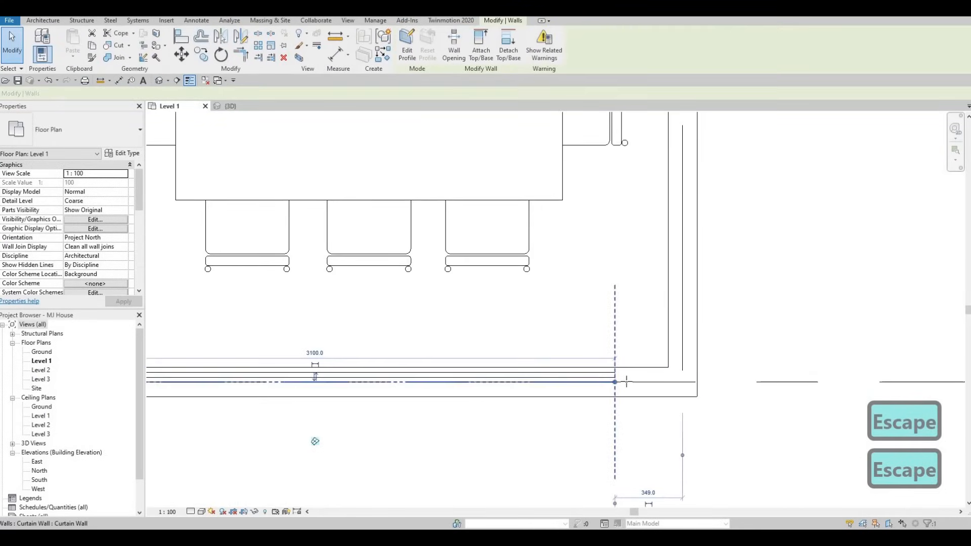
scroll(667, 355, down, 2)
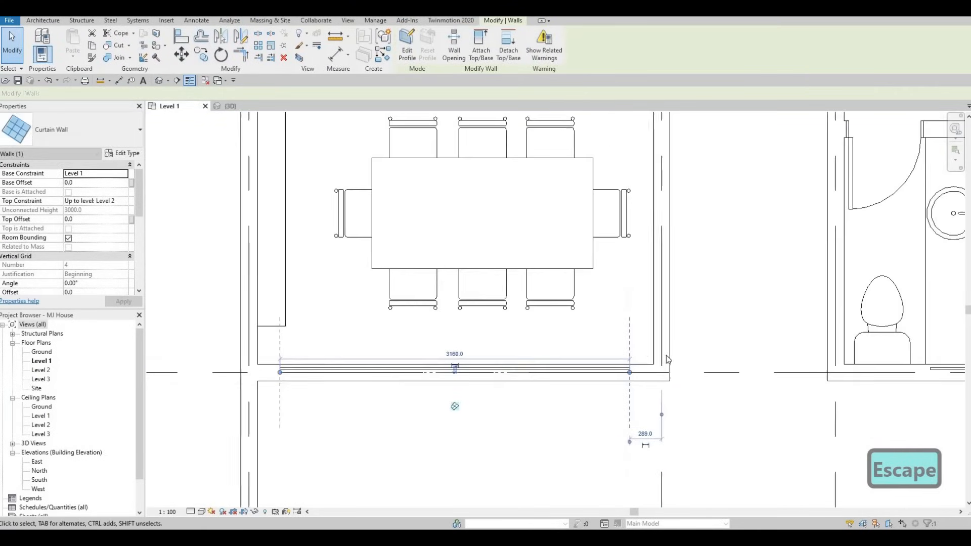
scroll(666, 355, down, 3)
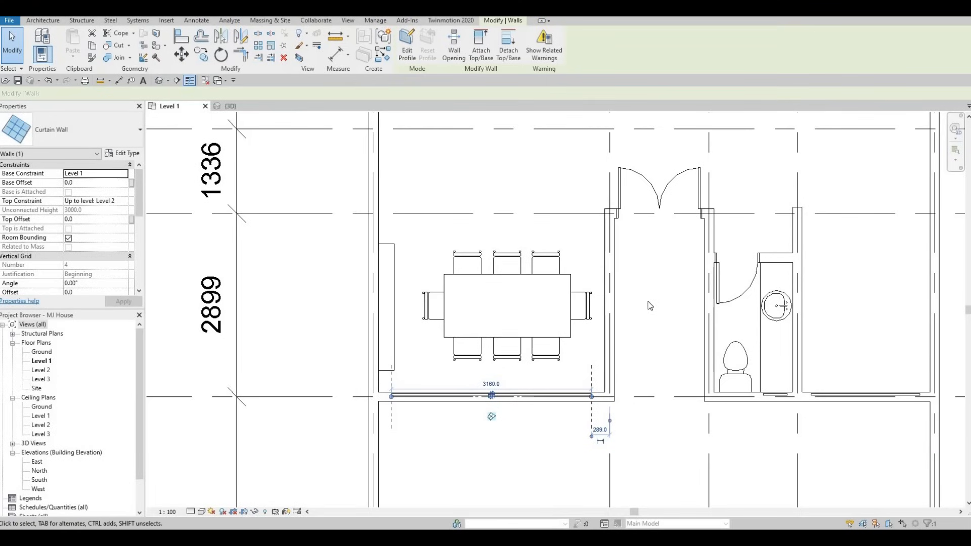
middle_drag(657, 378, 648, 403)
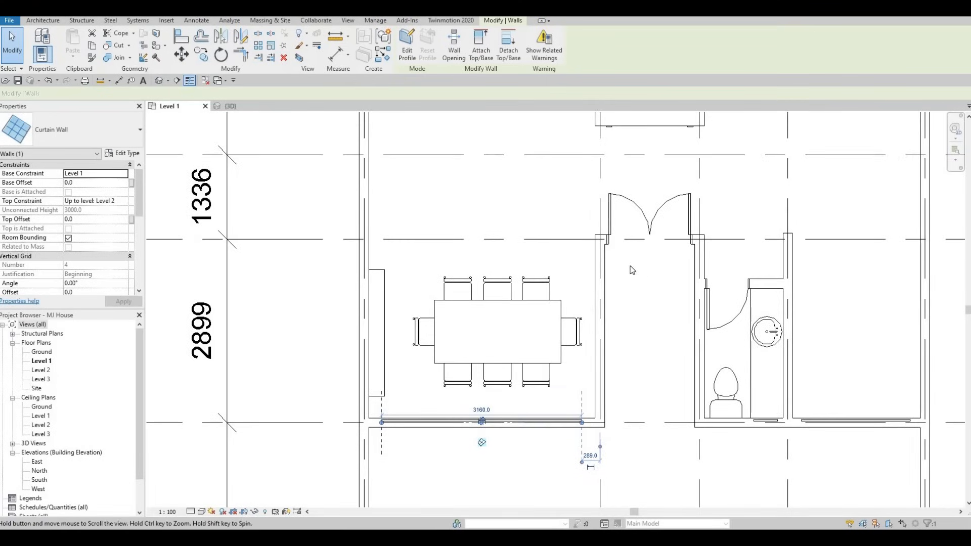
middle_drag(630, 266, 622, 220)
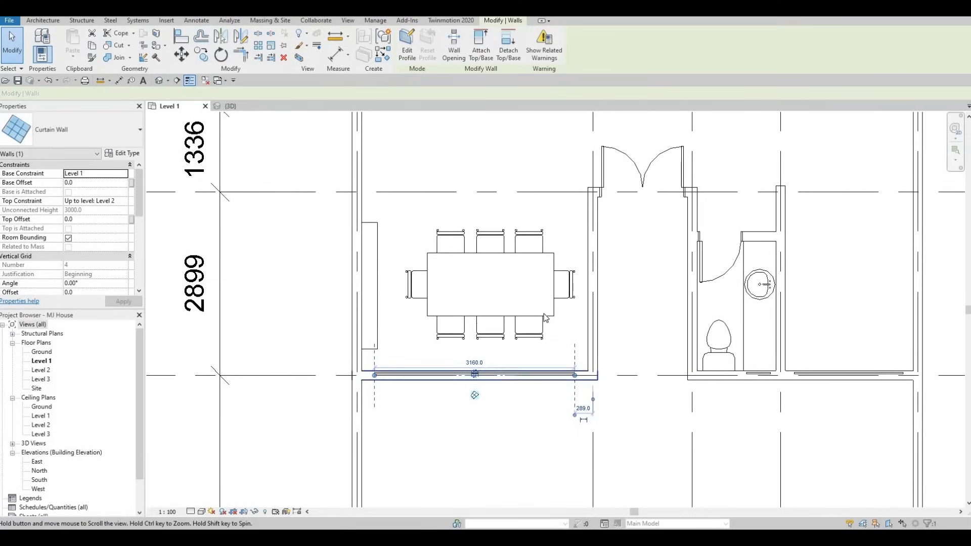
middle_drag(598, 347, 598, 313)
scroll(396, 338, up, 4)
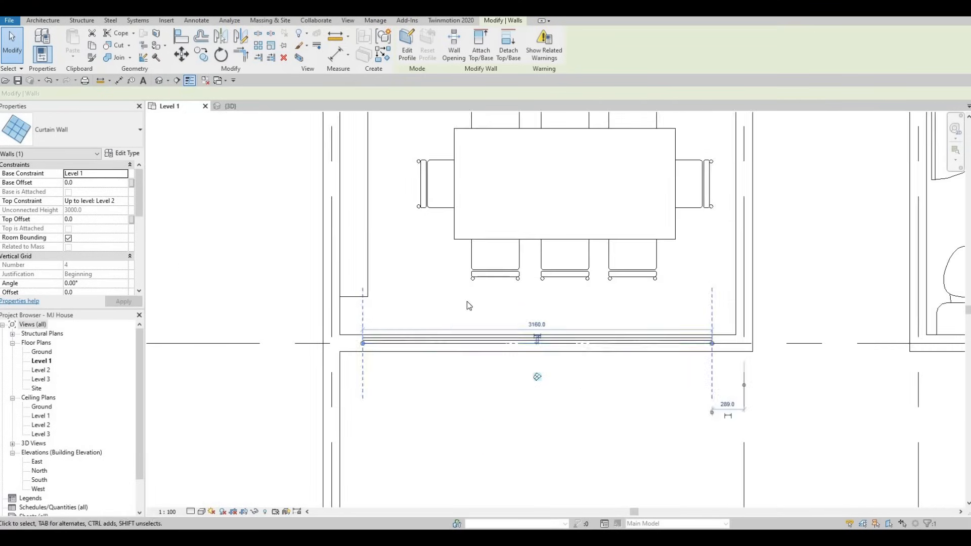
middle_drag(502, 352, 427, 369)
scroll(427, 368, down, 4)
middle_drag(516, 393, 477, 409)
scroll(476, 409, down, 1)
key(Escape)
scroll(601, 430, down, 1)
middle_drag(632, 397, 563, 426)
scroll(563, 427, down, 2)
middle_drag(513, 142, 468, 182)
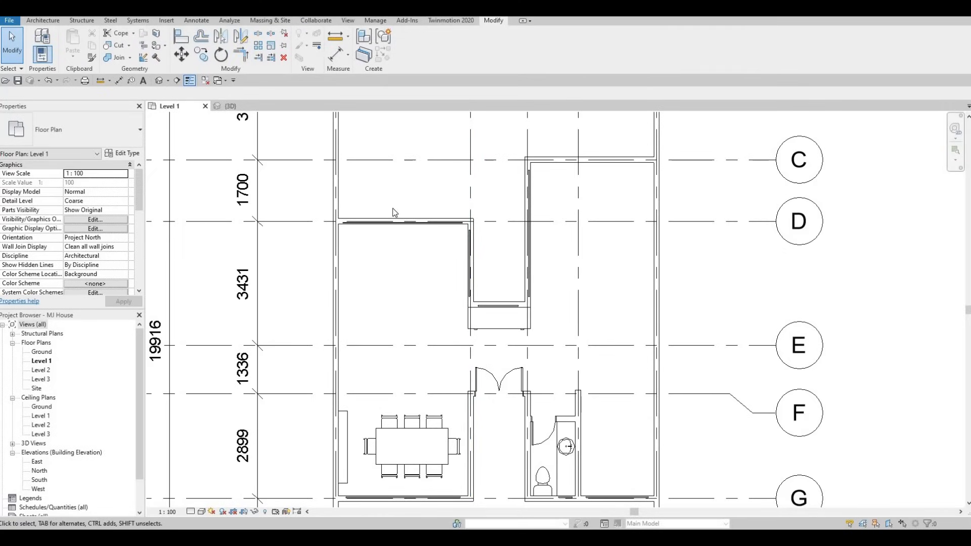
scroll(400, 215, up, 5)
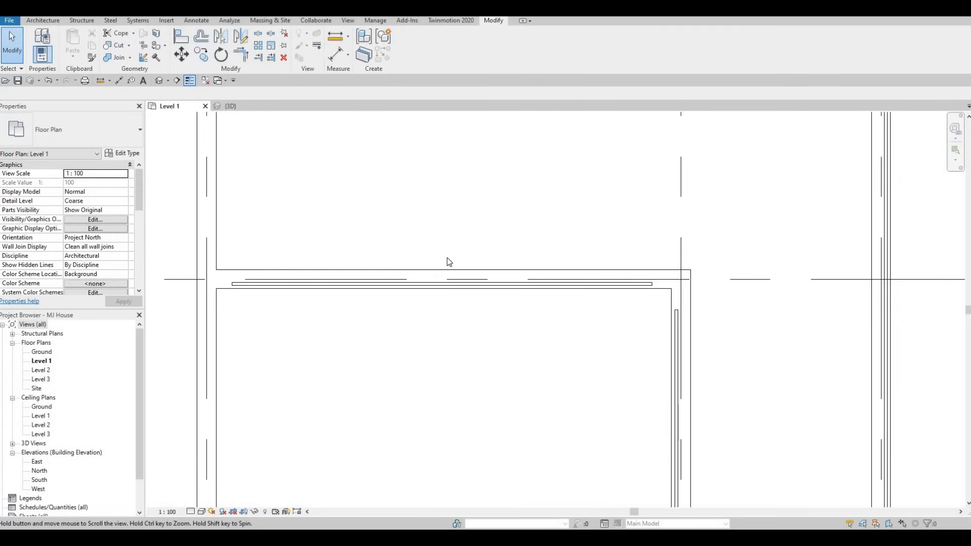
scroll(448, 262, down, 1)
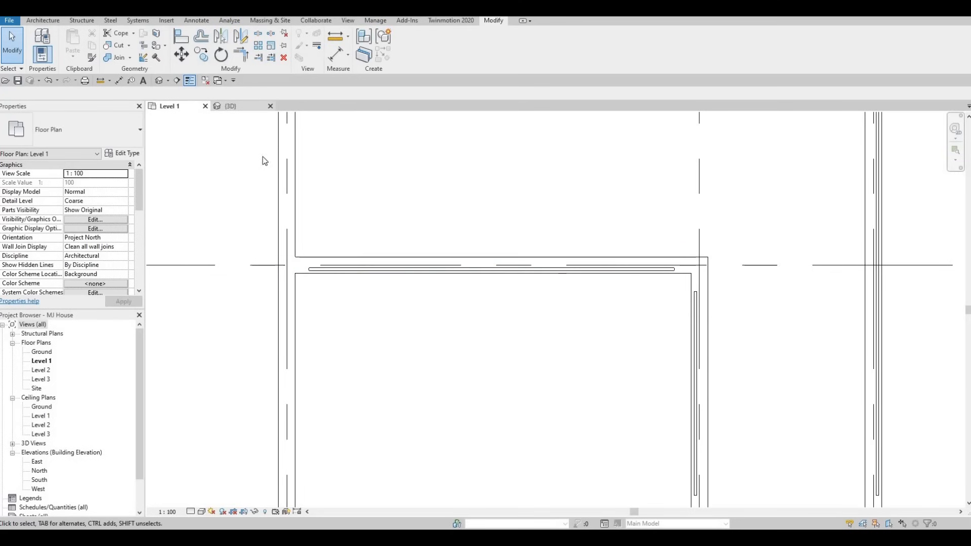
Step: Switch to the 3D view and use Cut Geometry to embed a curtain wall into its exterior wall
click(230, 106)
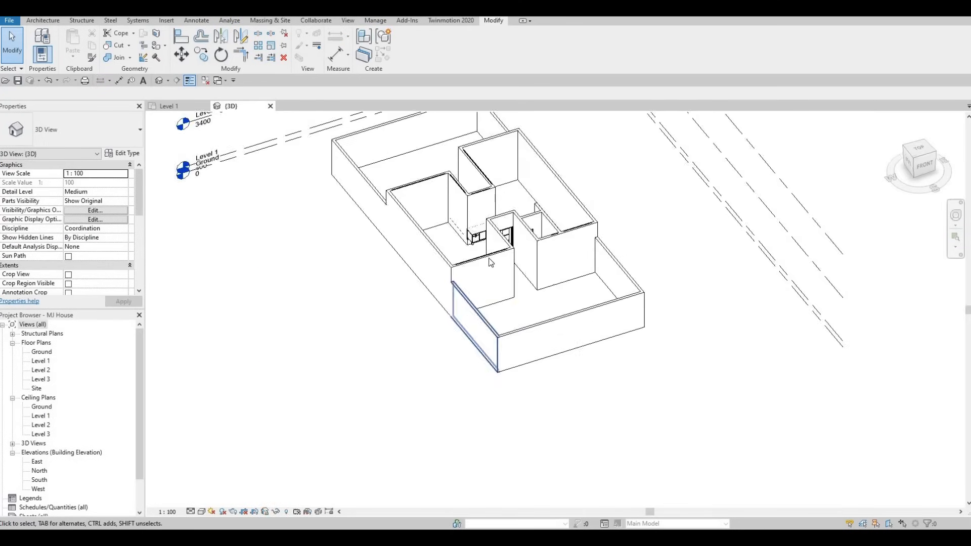
scroll(531, 225, up, 8)
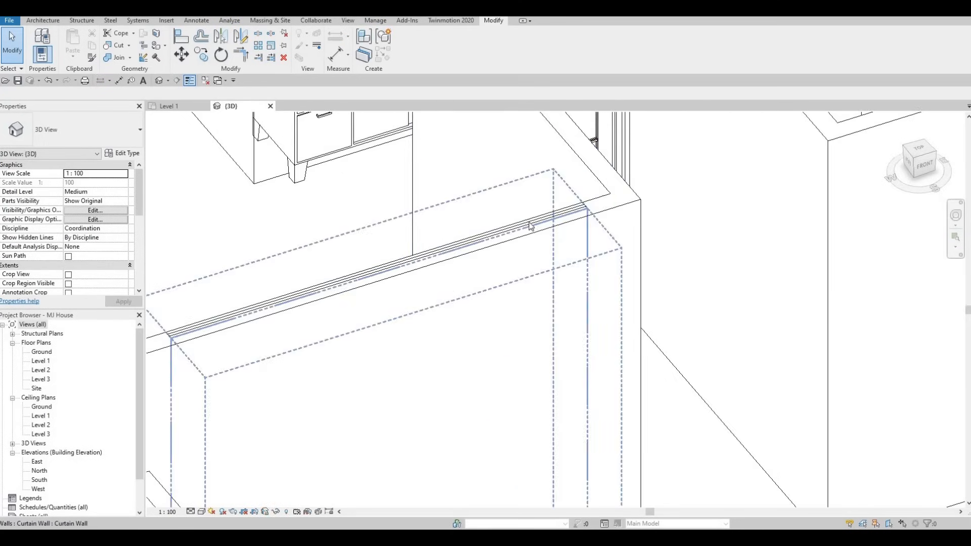
scroll(531, 225, down, 6)
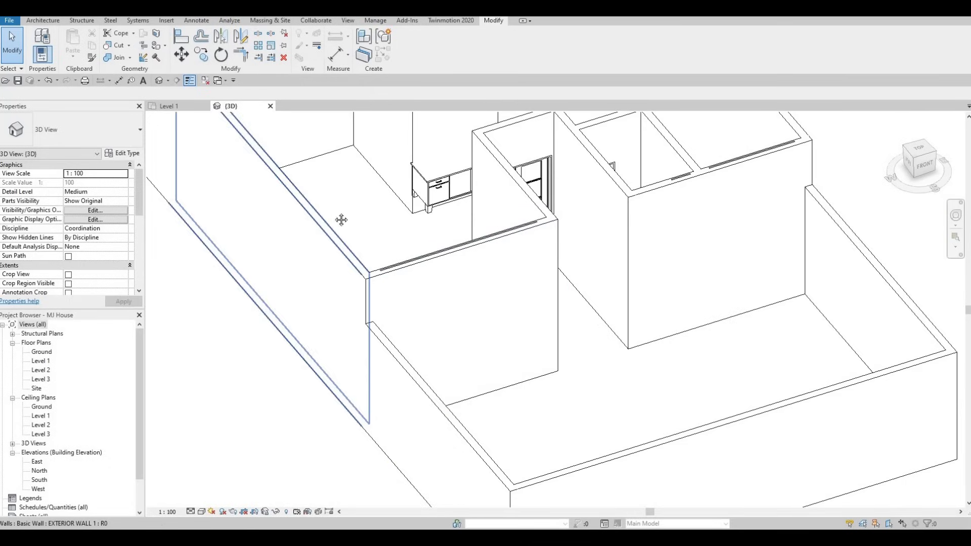
scroll(446, 383, down, 1)
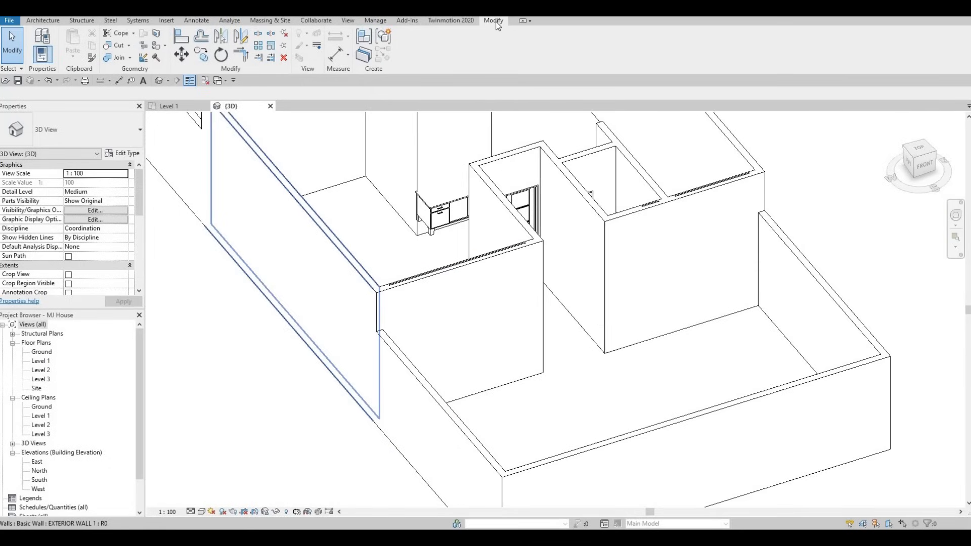
click(118, 49)
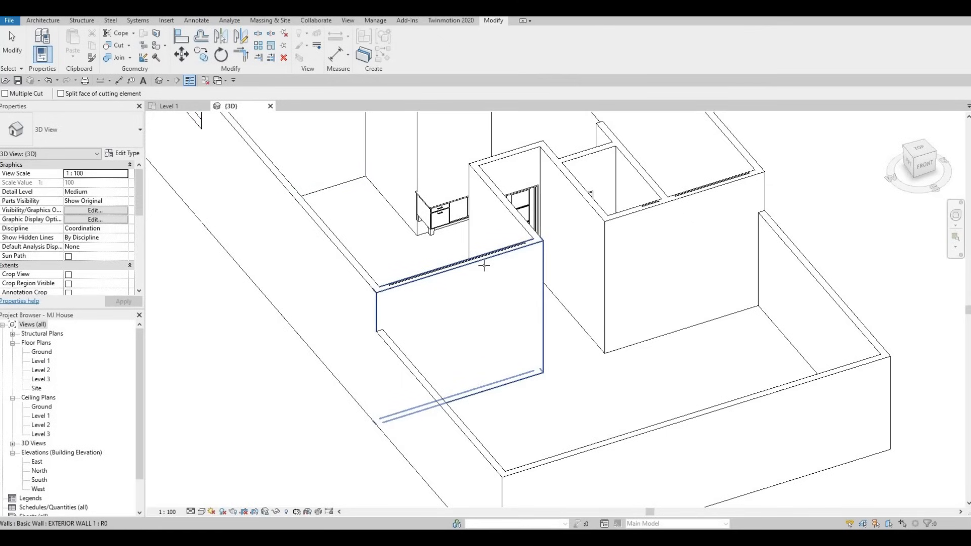
scroll(484, 262, up, 5)
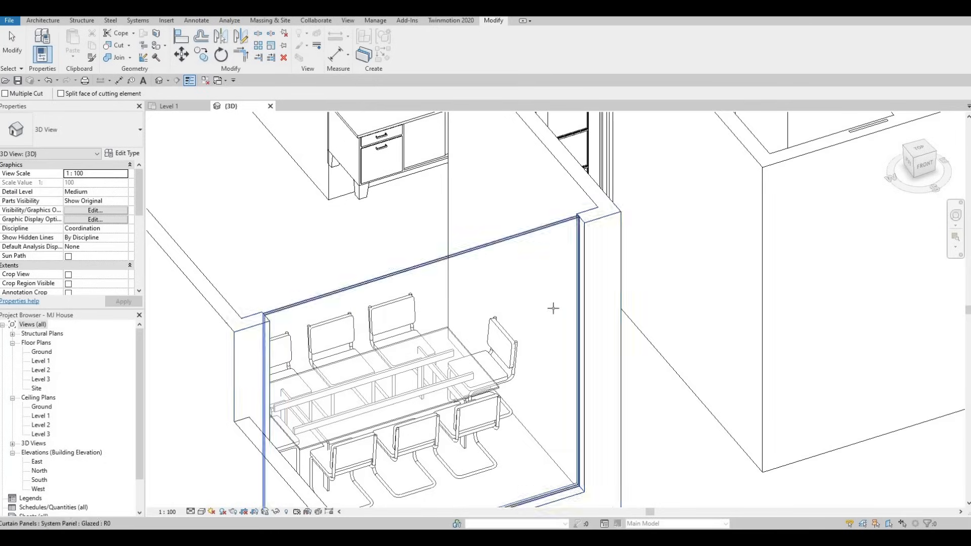
middle_drag(886, 131, 610, 267)
click(608, 268)
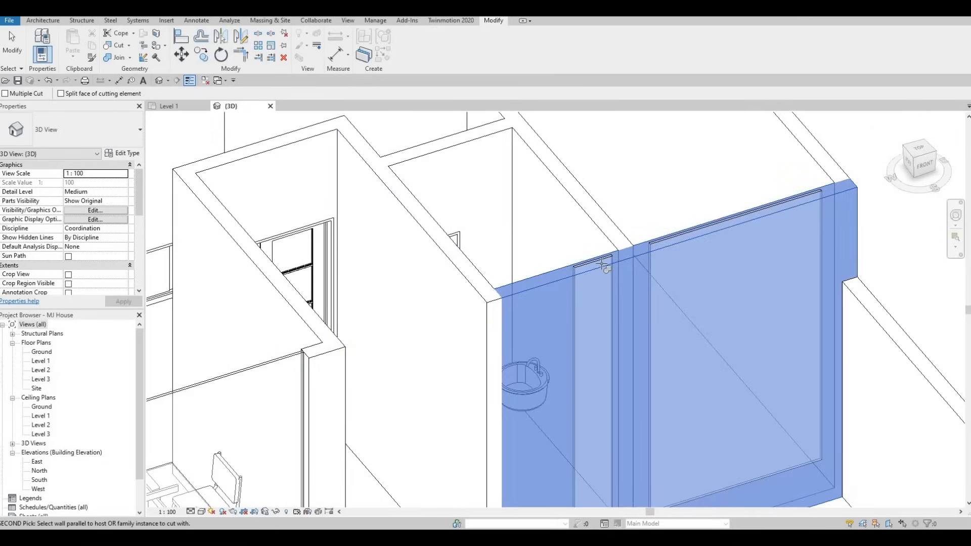
click(593, 264)
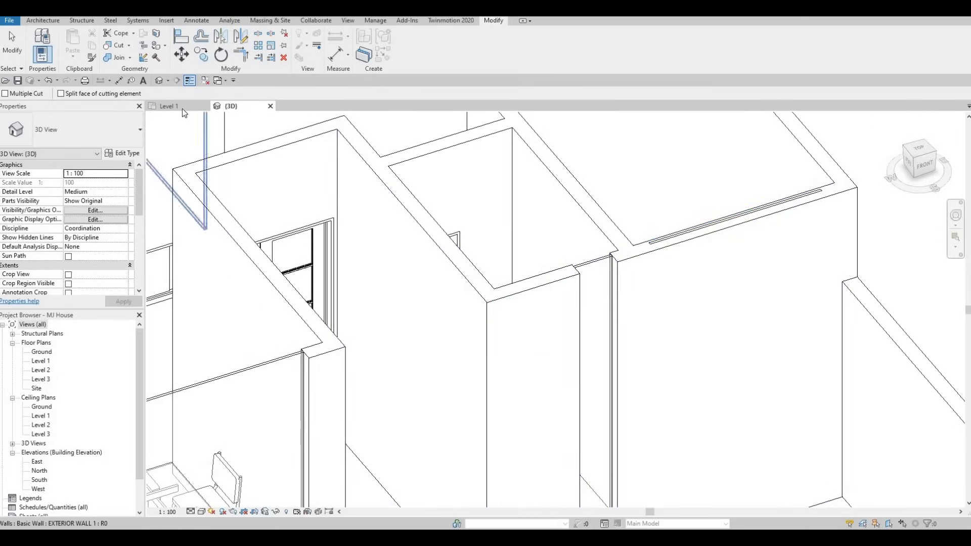
Step: Return to Level 1 and cut the curtain wall along grid D into its host exterior wall
click(170, 106)
scroll(565, 277, down, 5)
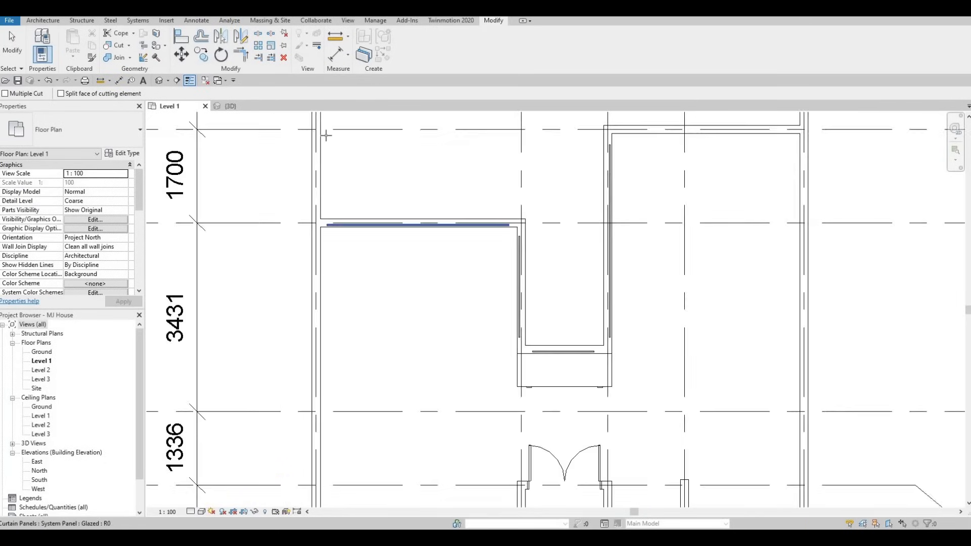
middle_drag(436, 192, 418, 240)
scroll(418, 239, up, 3)
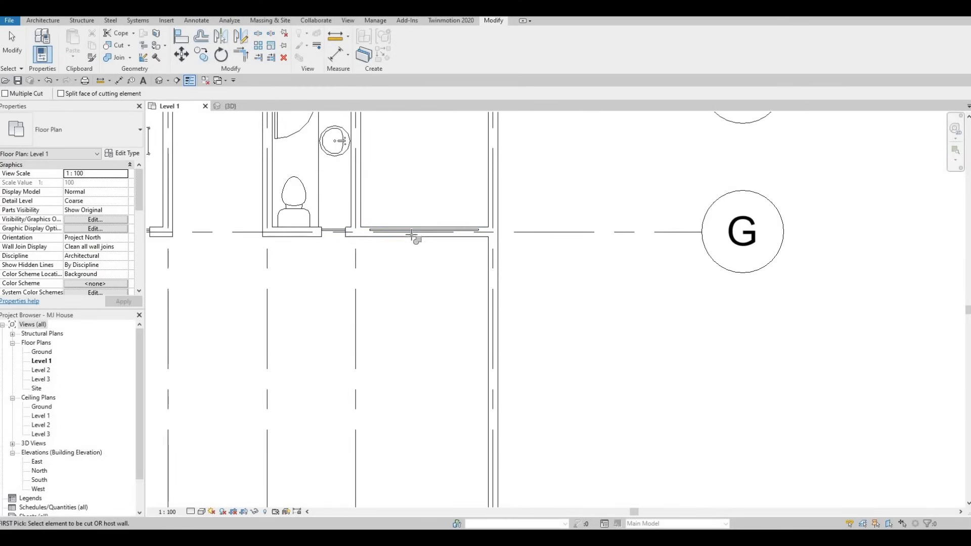
scroll(390, 193, down, 2)
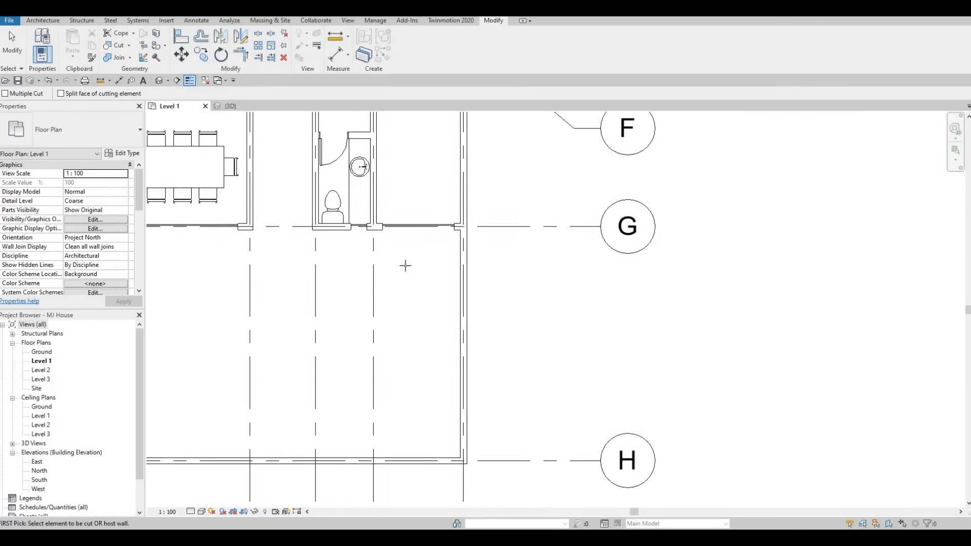
middle_drag(405, 265, 368, 292)
scroll(418, 284, up, 1)
scroll(400, 243, down, 2)
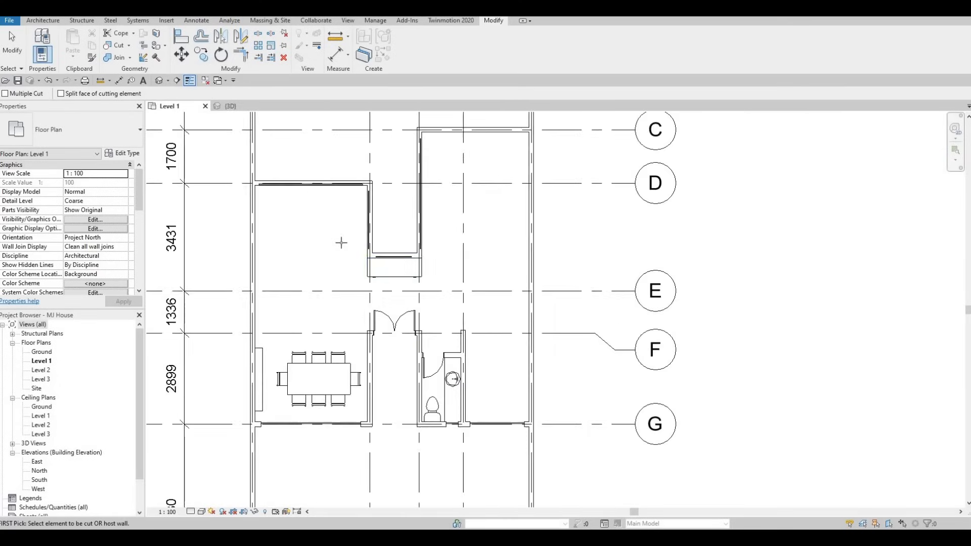
middle_drag(400, 243, 422, 310)
scroll(336, 260, up, 3)
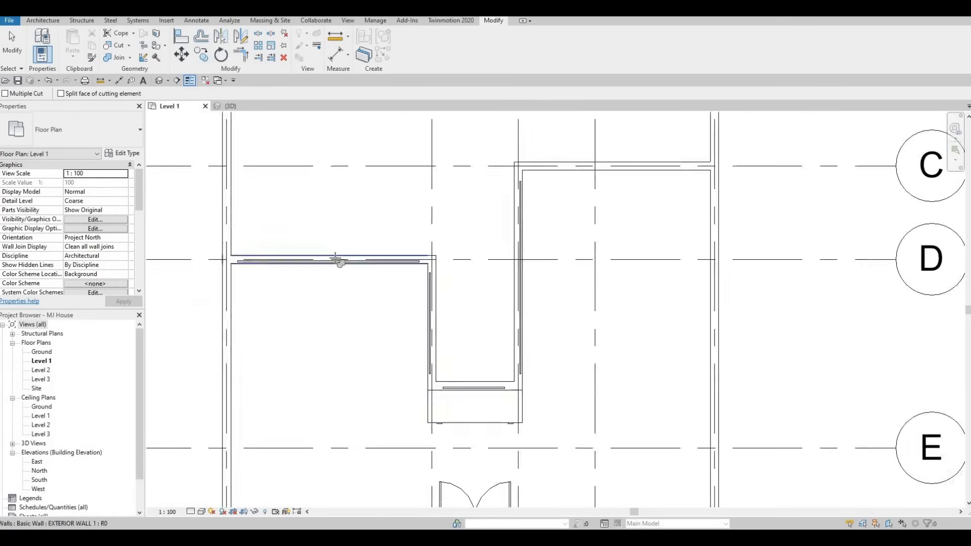
click(436, 293)
click(429, 294)
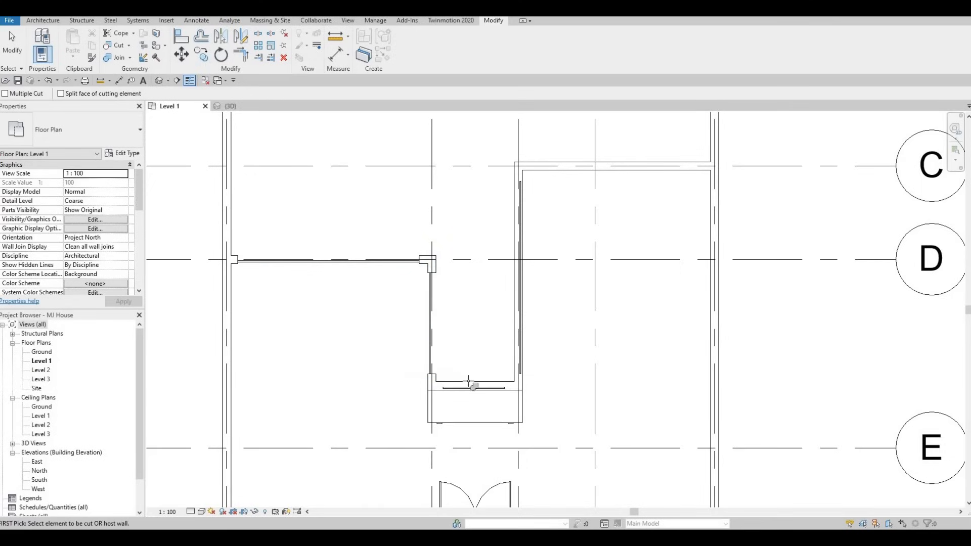
Step: Cut the curtain wall at the end of the bay into its exterior wall and exit the command
click(468, 386)
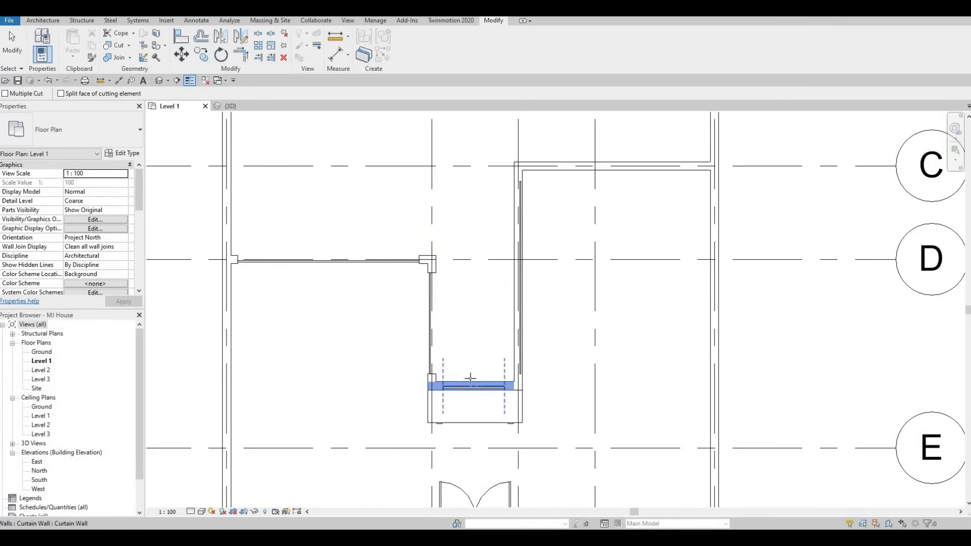
click(517, 279)
scroll(442, 304, down, 3)
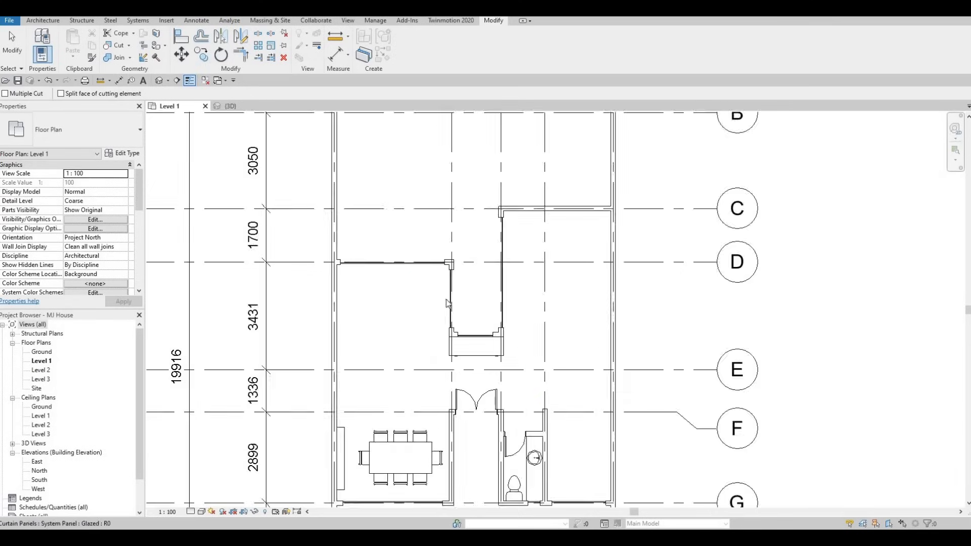
key(Escape)
key(Escape)
scroll(435, 306, up, 5)
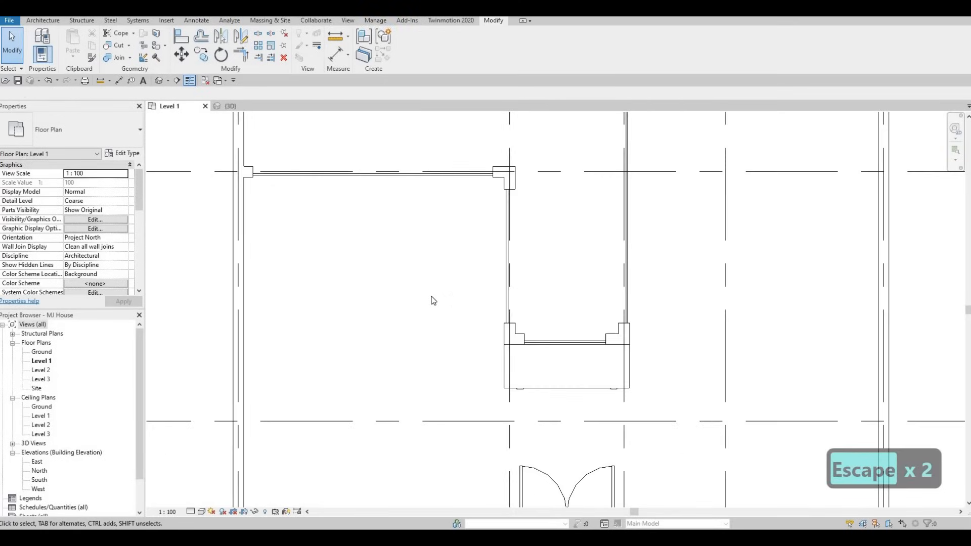
scroll(476, 321, up, 1)
scroll(473, 320, down, 1)
scroll(506, 316, down, 1)
middle_drag(525, 314, 513, 343)
scroll(528, 334, down, 2)
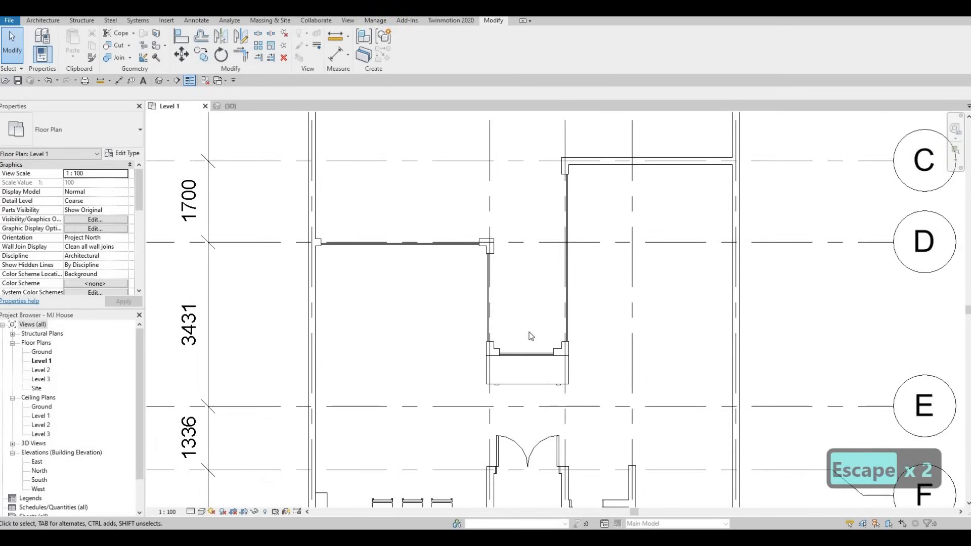
Step: Open the 3D view and drag the dining room curtain wall's top edge lower
scroll(537, 311, down, 1)
middle_drag(556, 311, 512, 321)
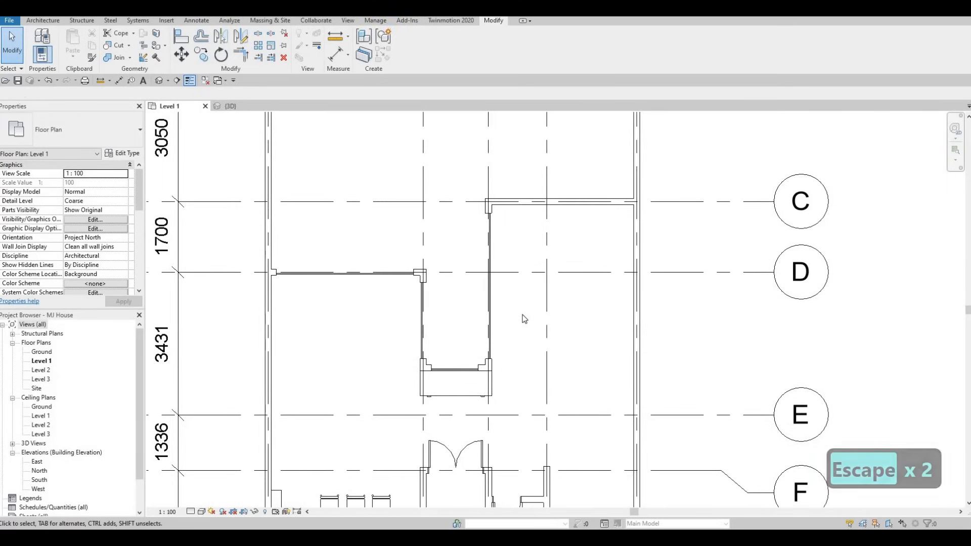
scroll(526, 284, up, 1)
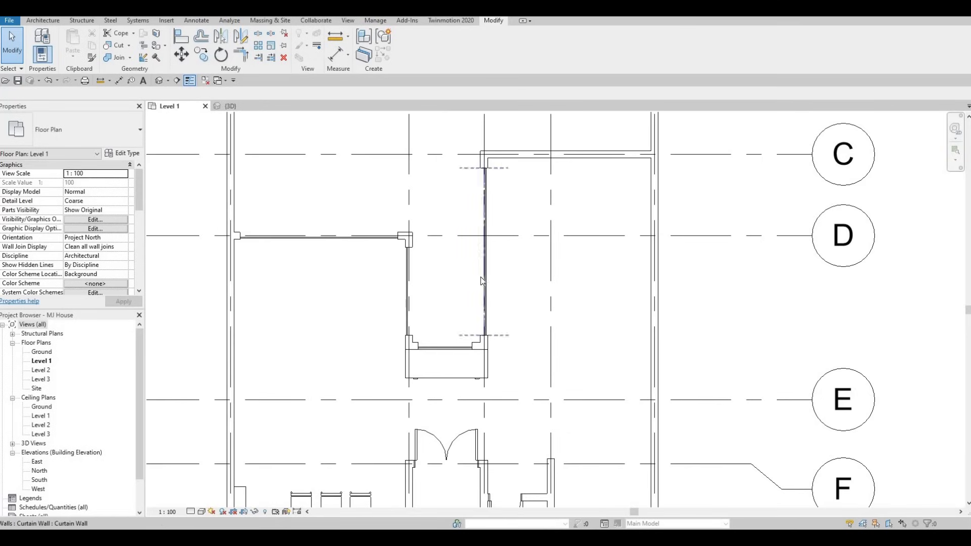
scroll(479, 283, down, 4)
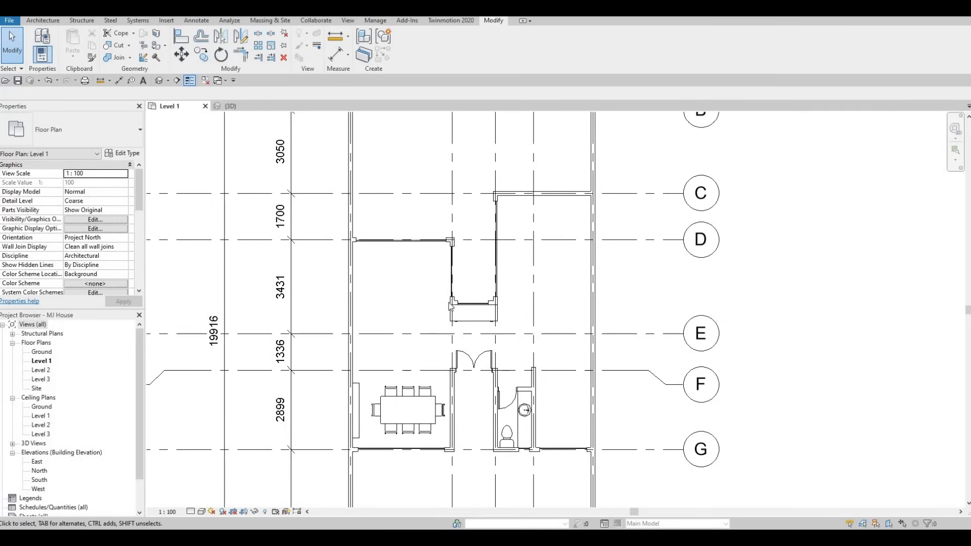
scroll(441, 305, down, 1)
middle_drag(441, 305, 471, 248)
click(234, 107)
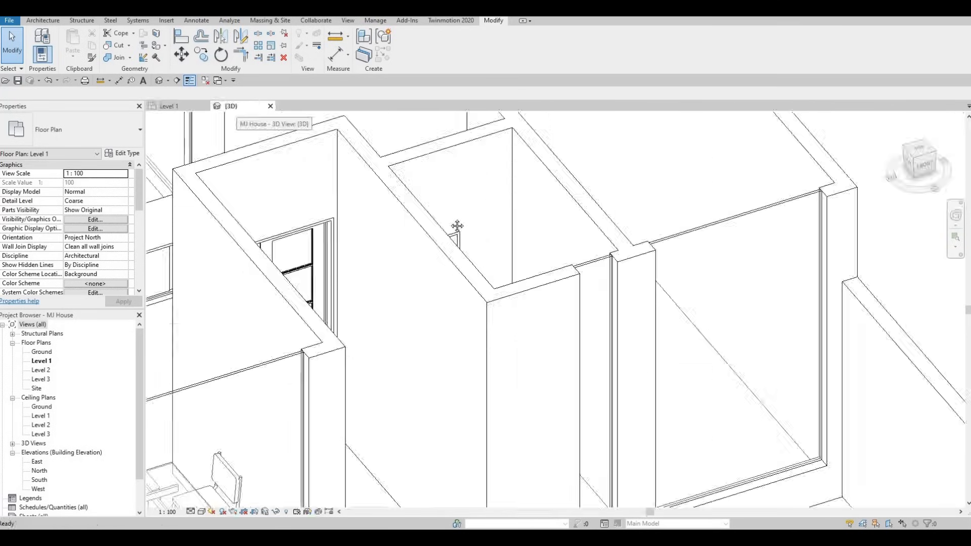
scroll(425, 287, down, 2)
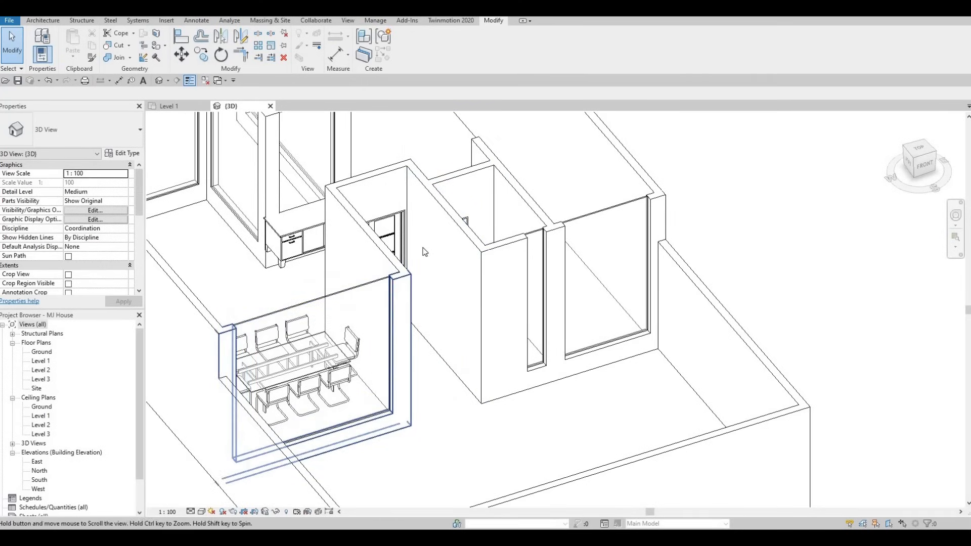
middle_drag(405, 284, 477, 236)
drag(386, 253, 381, 274)
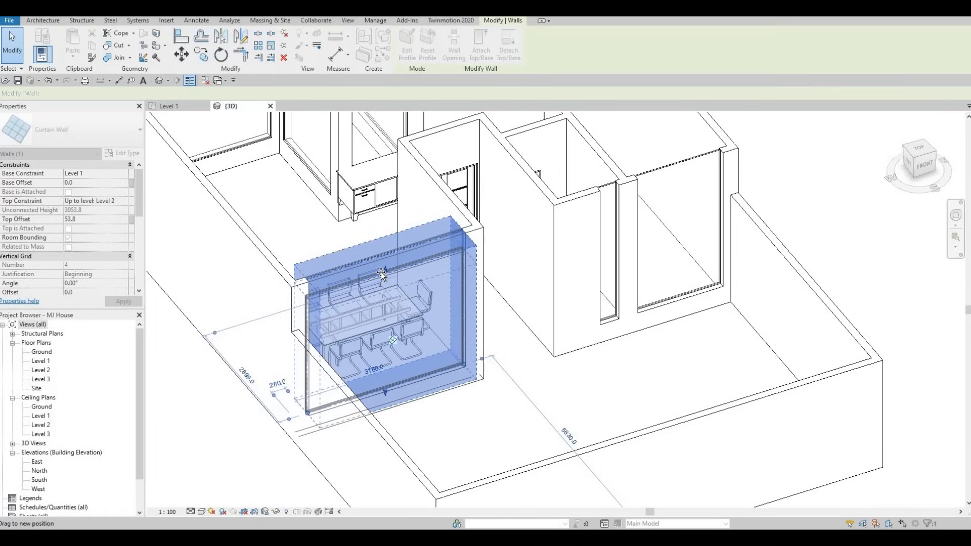
drag(380, 281, 381, 282)
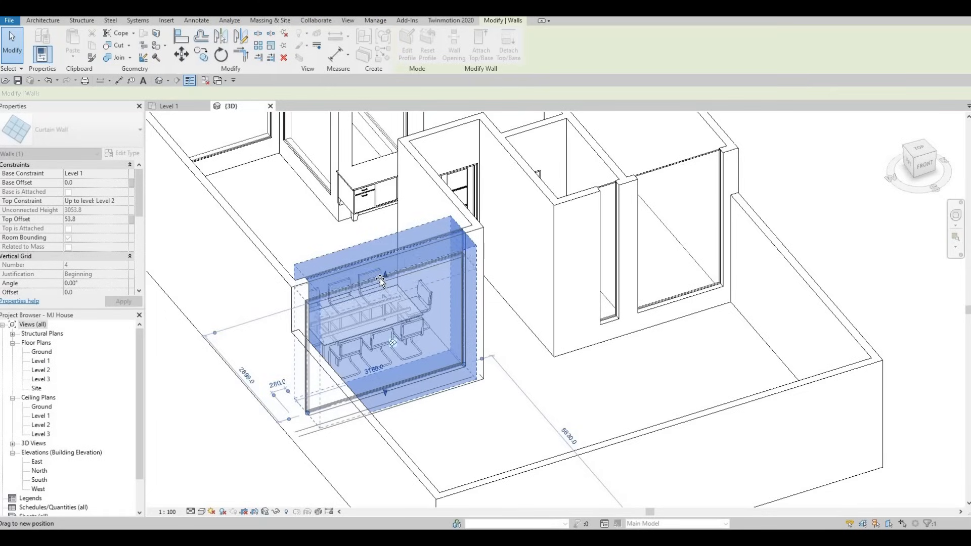
drag(428, 205, 430, 243)
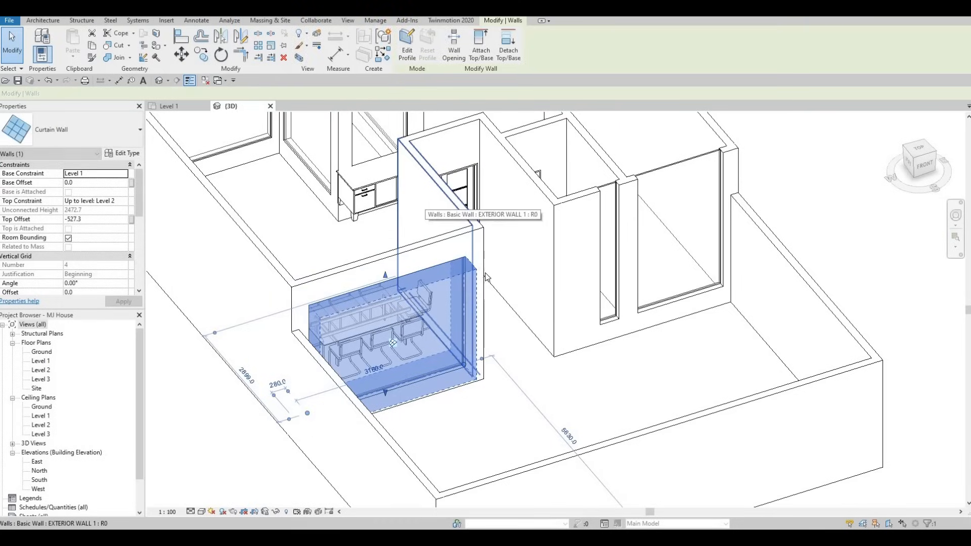
Step: Set the dining room curtain wall's top offset to -600 mm
click(526, 299)
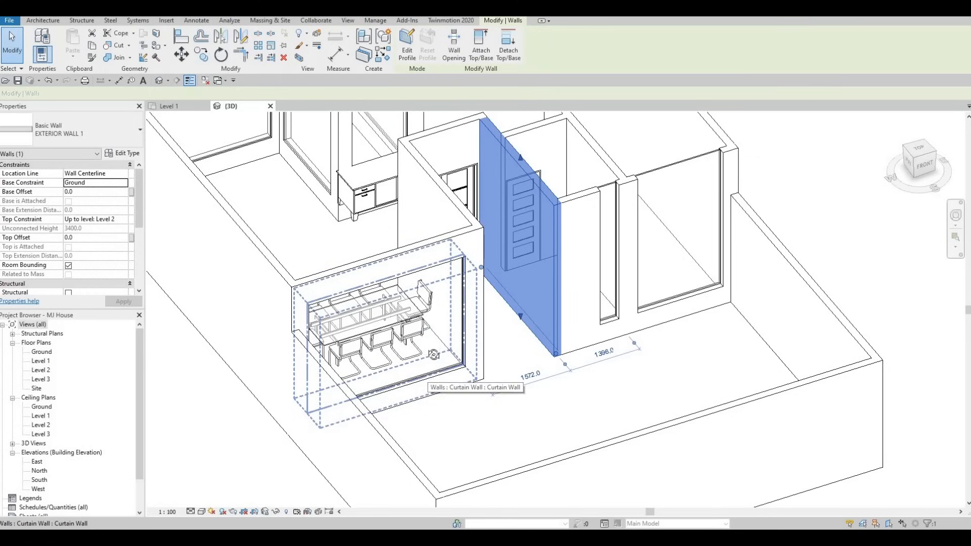
shift+middle_drag(430, 377, 428, 178)
scroll(427, 177, up, 1)
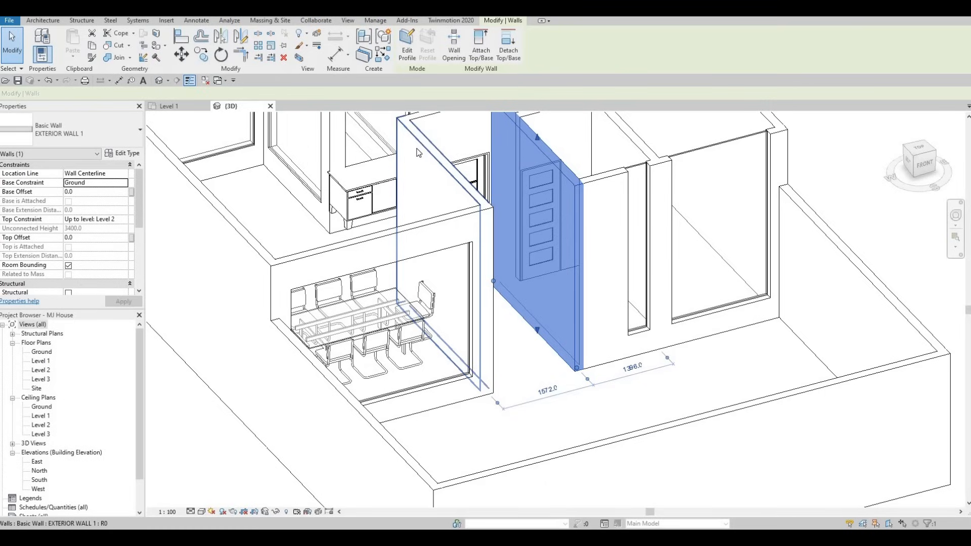
key(F1)
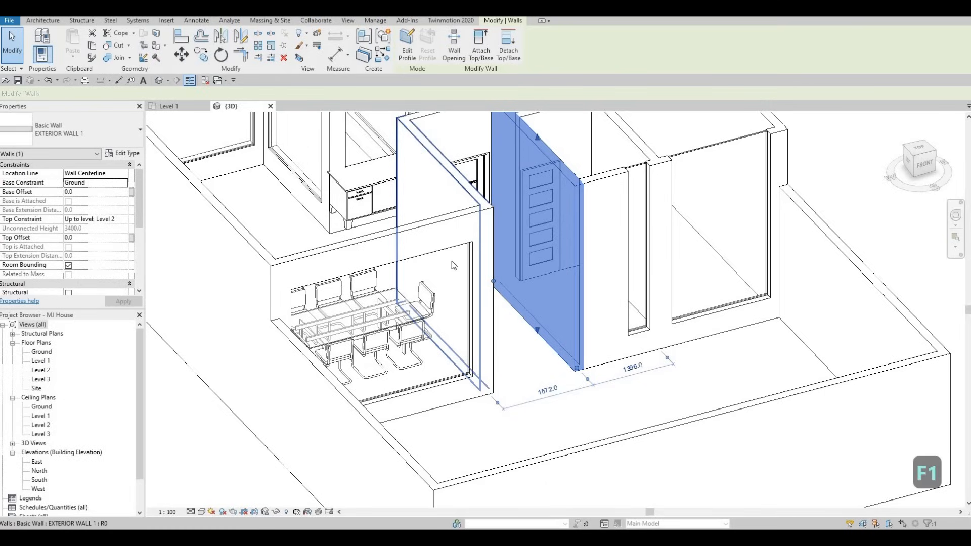
click(426, 265)
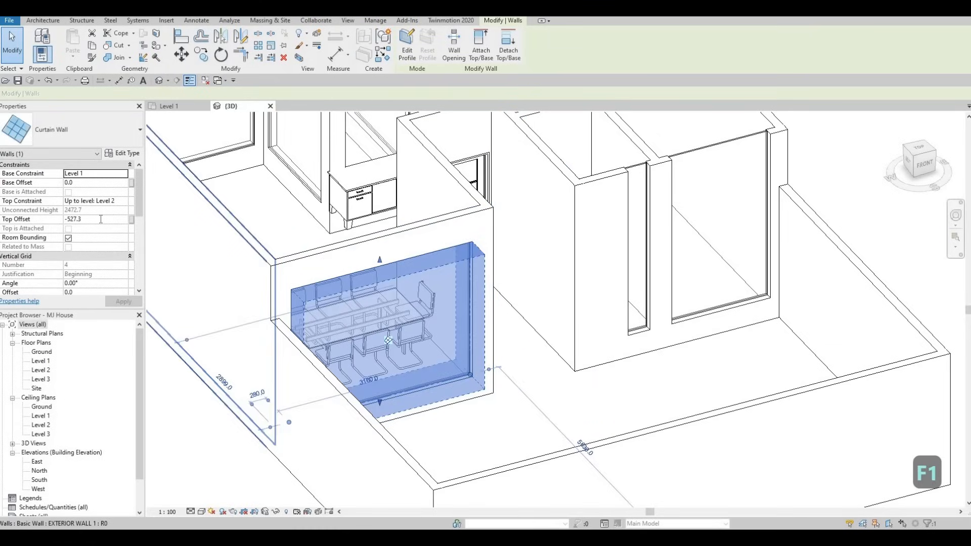
click(101, 219)
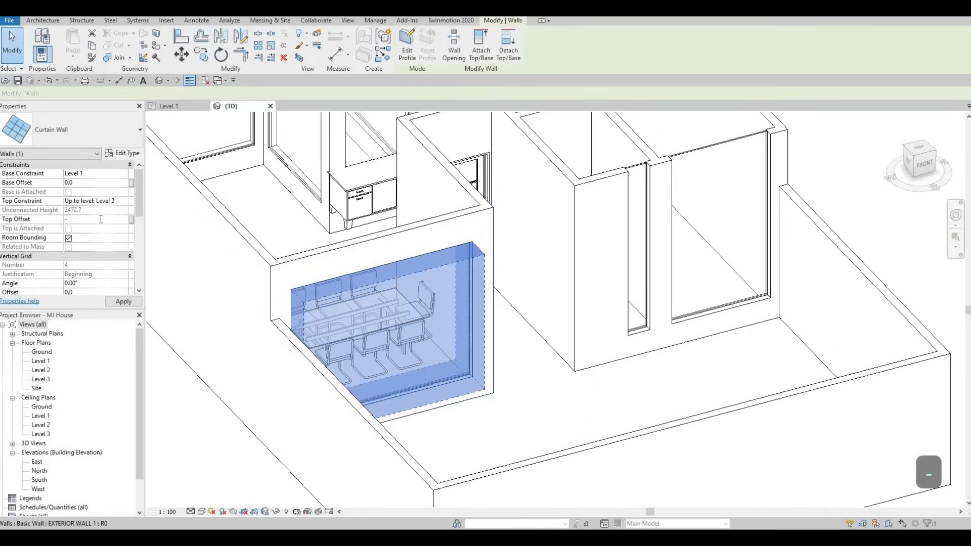
text(-600)
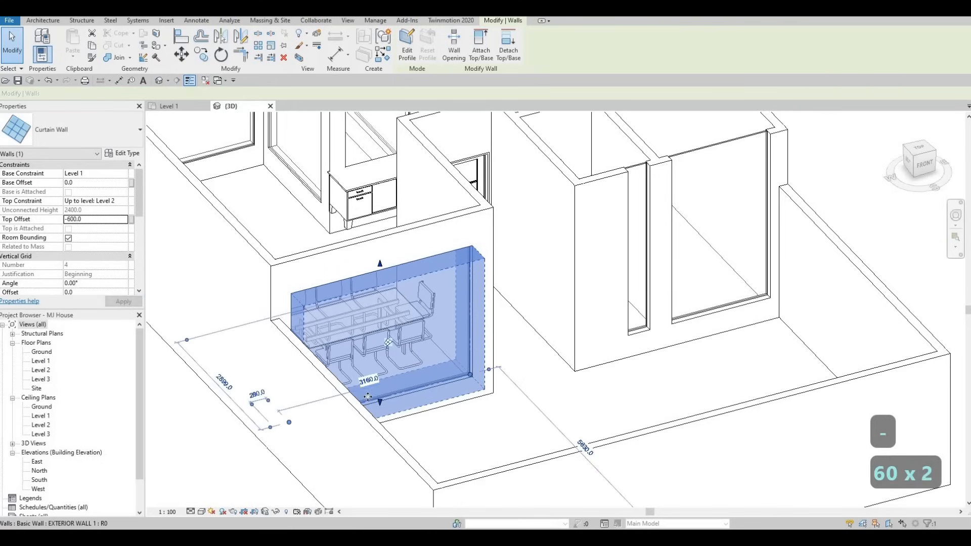
Step: Raise the dining room curtain wall's base by setting its base offset to 250 mm
drag(380, 401, 380, 387)
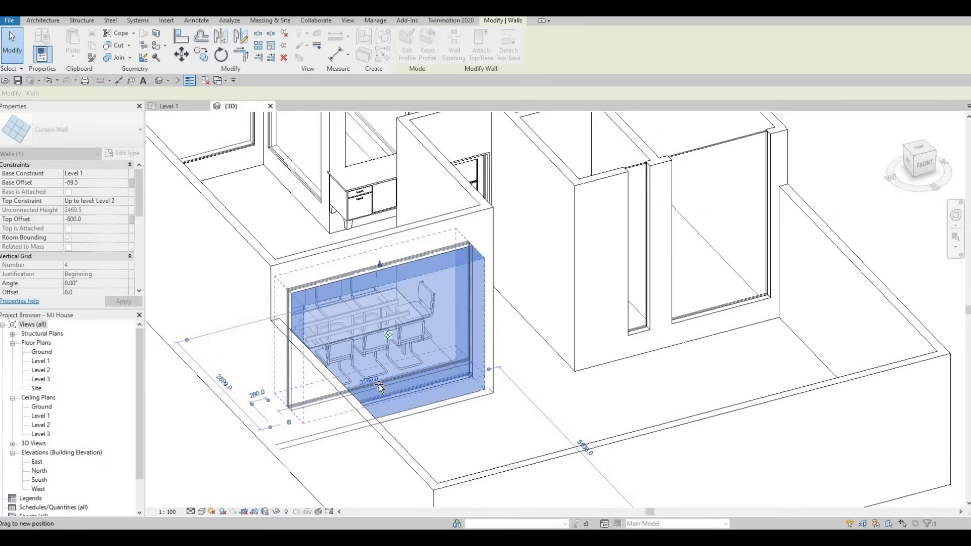
drag(141, 282, 151, 276)
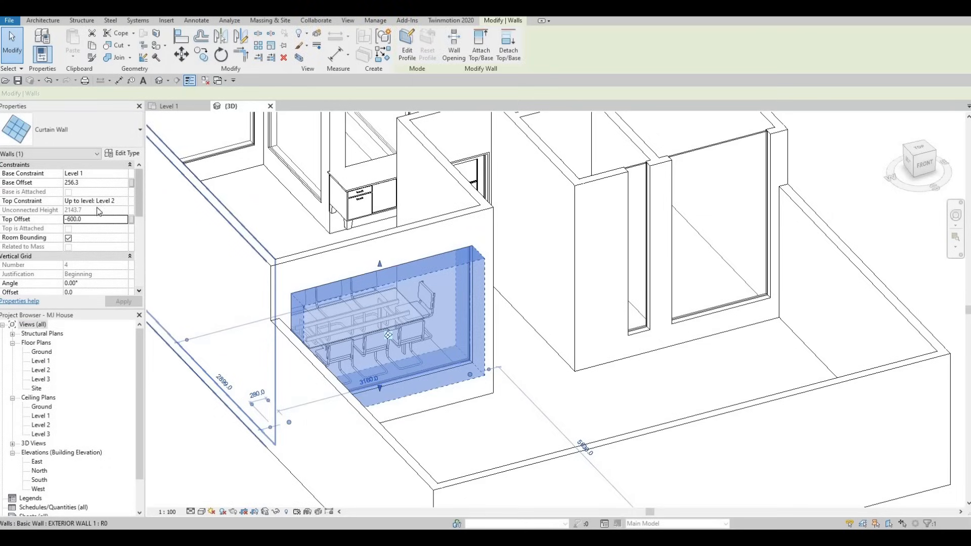
click(94, 184)
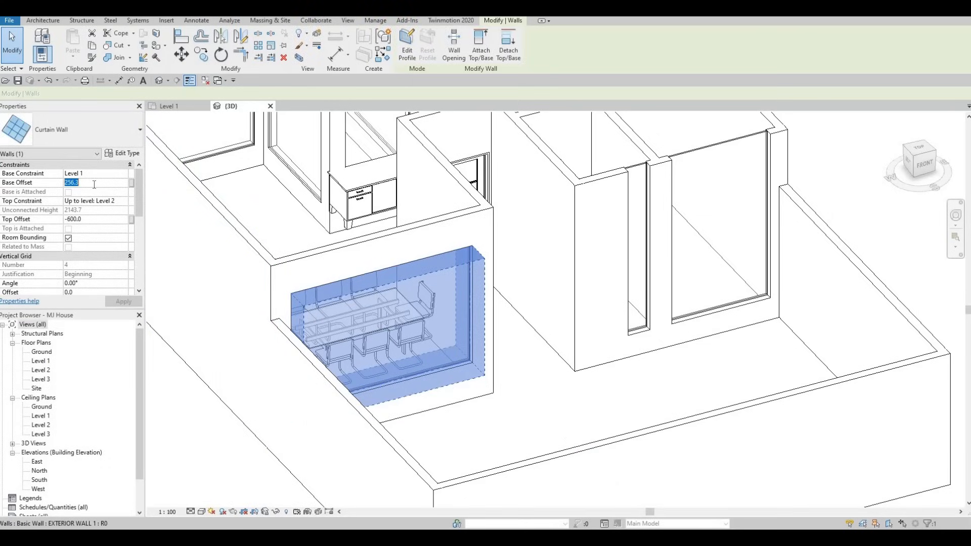
text(250)
key(Return)
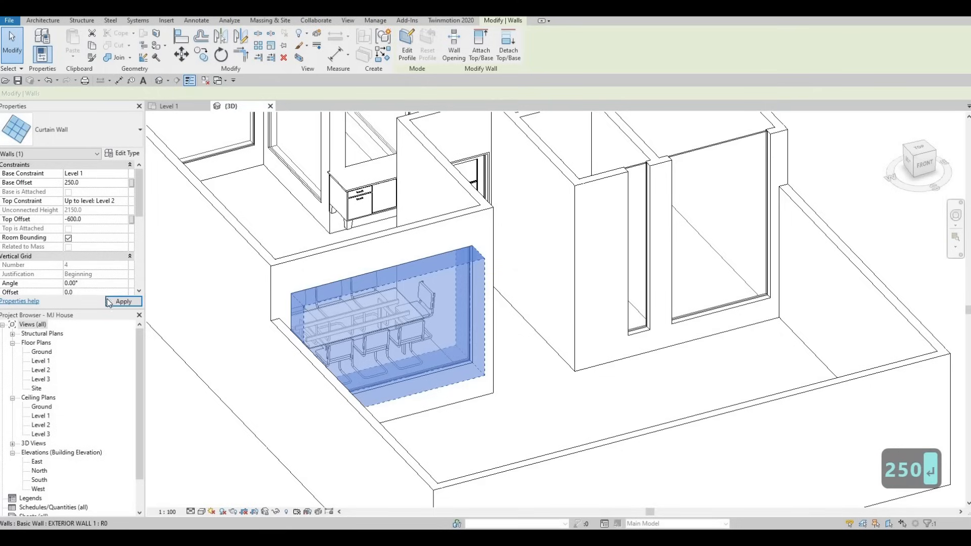
key(Escape)
key(Escape)
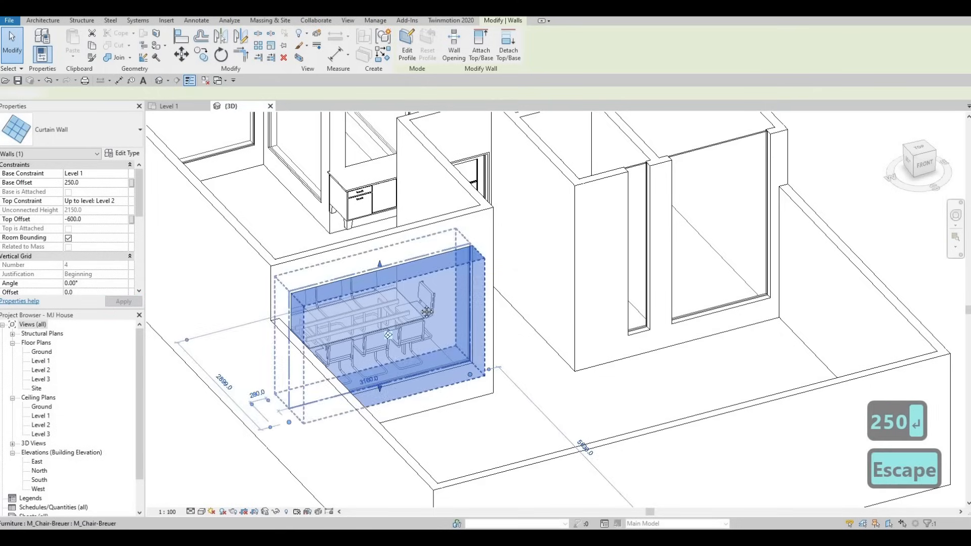
Step: Use Align to match the top of the neighbouring room's curtain wall to the dining room curtain wall's top
scroll(273, 249, down, 1)
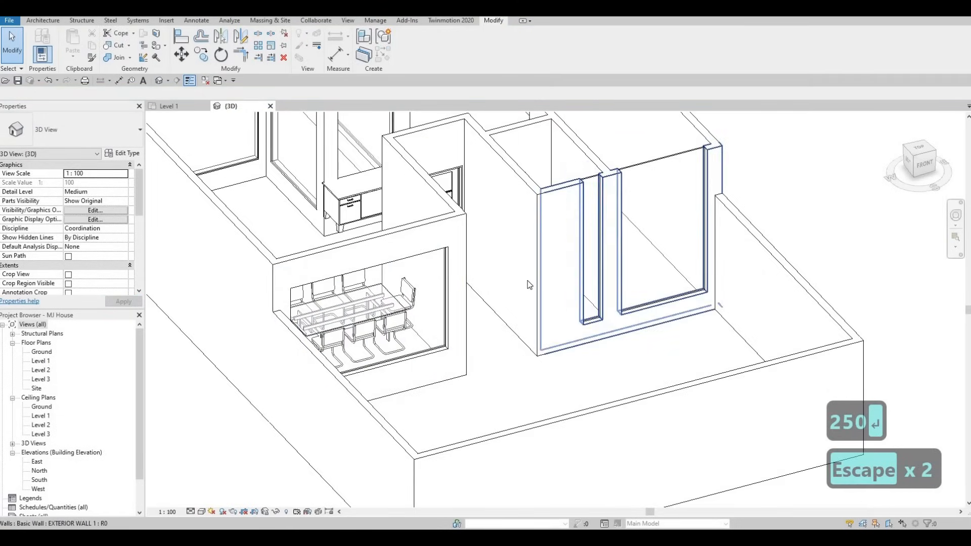
middle_drag(543, 230, 533, 259)
scroll(464, 291, down, 1)
middle_drag(464, 291, 495, 266)
key(Escape)
key(Escape)
key(Escape)
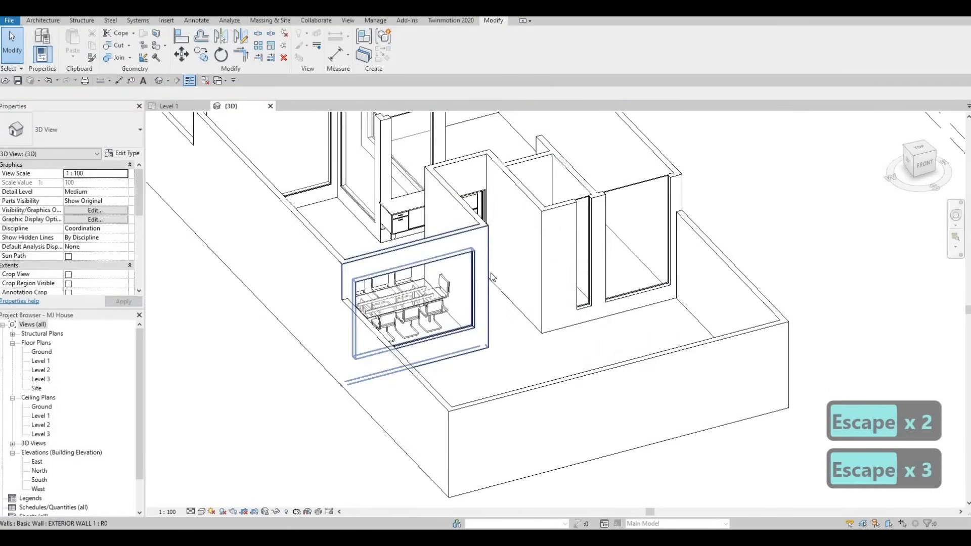
key(a)
key(l)
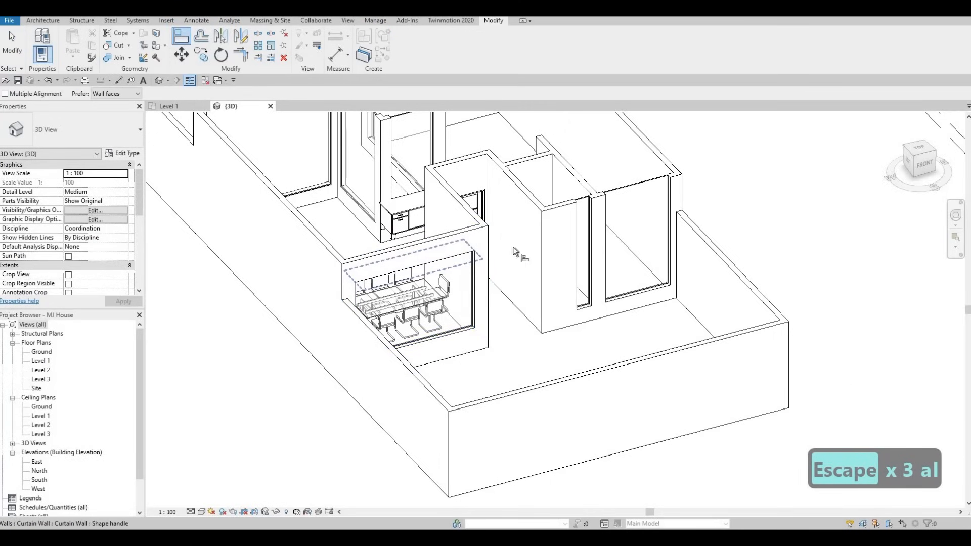
click(447, 258)
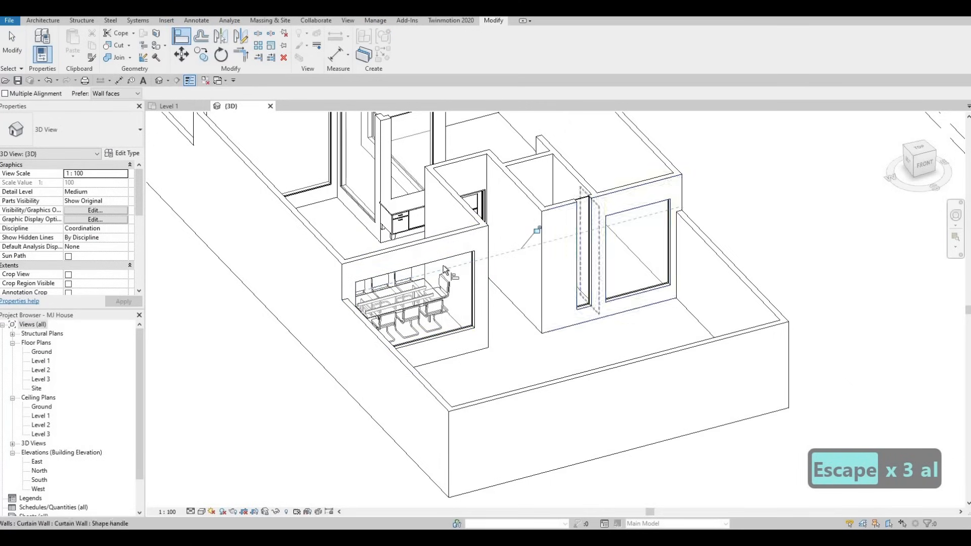
click(584, 202)
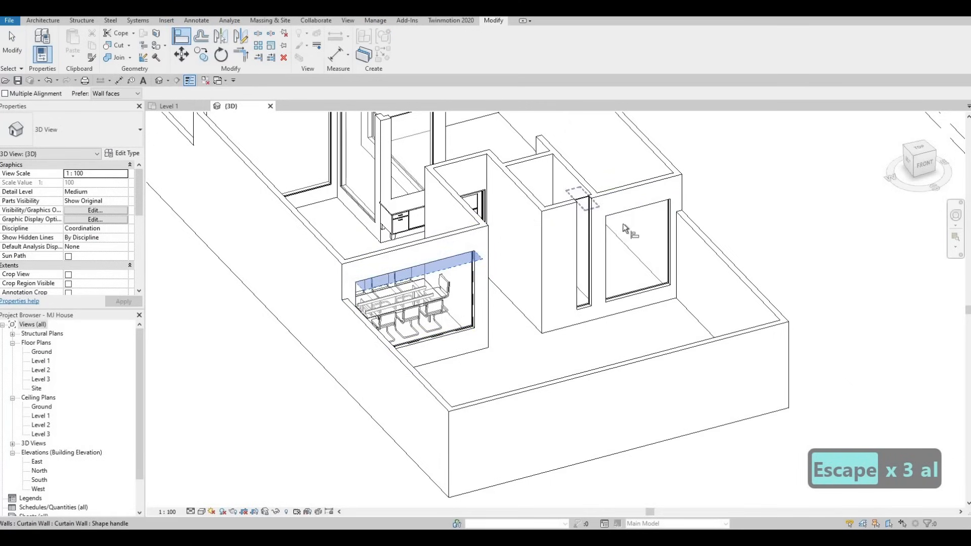
Step: Align the top of the curtain wall in the room behind to the same reference height
click(638, 213)
middle_drag(320, 191, 406, 373)
click(403, 279)
click(445, 284)
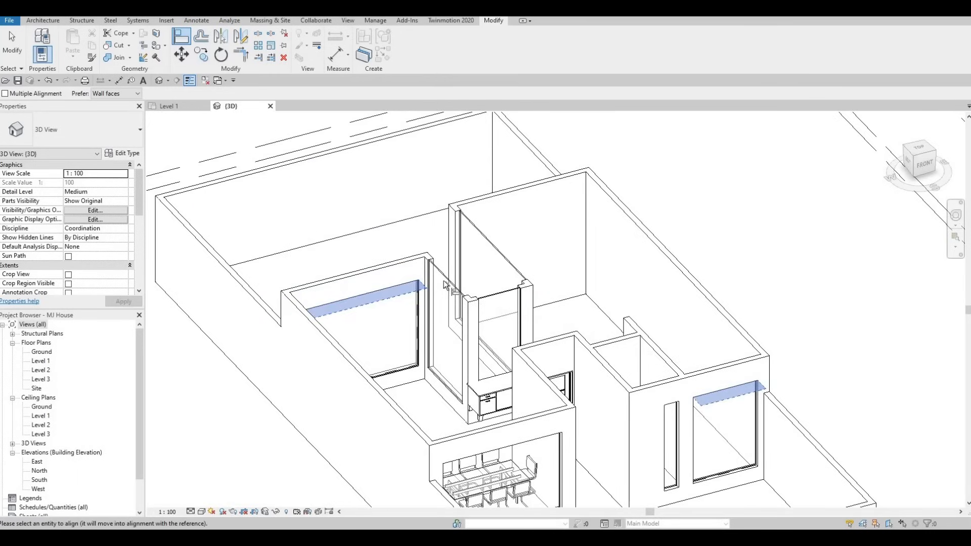
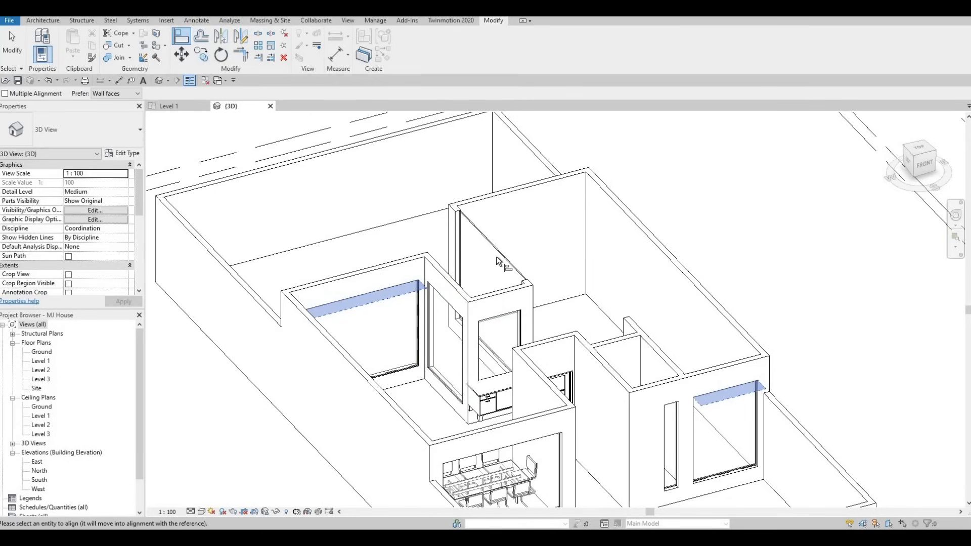
Step: Inspect the curtain walls and their properties around the model from several angles
scroll(441, 288, down, 1)
key(Escape)
key(Escape)
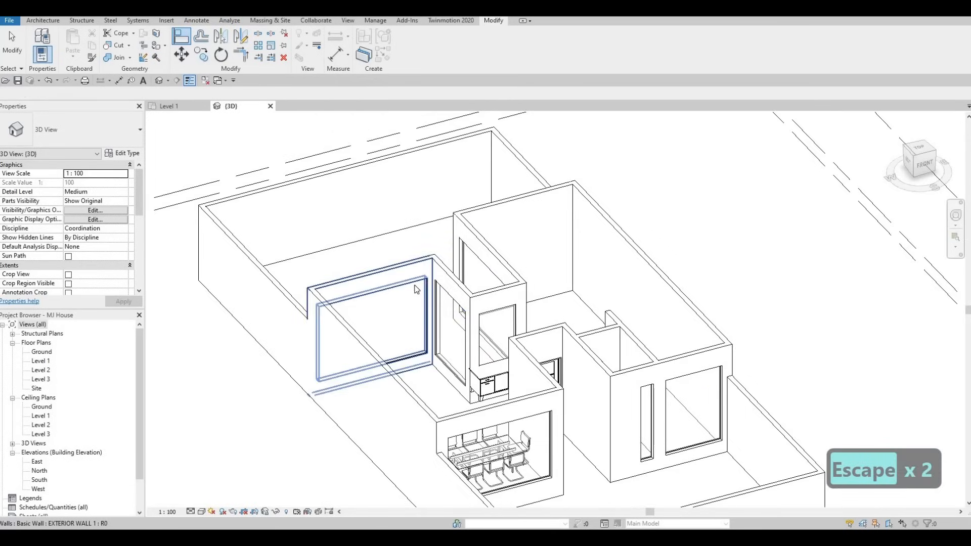
key(Escape)
click(414, 291)
click(414, 291)
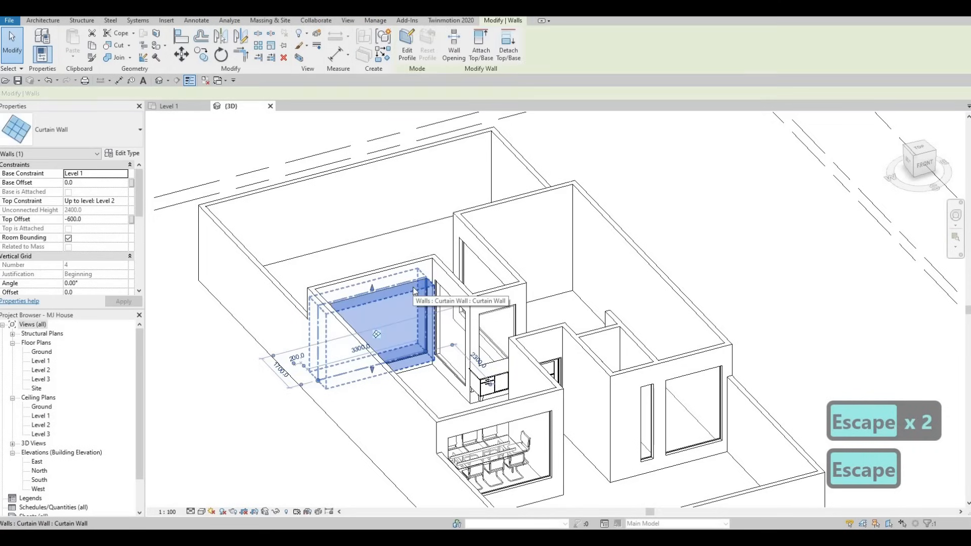
scroll(430, 283, up, 4)
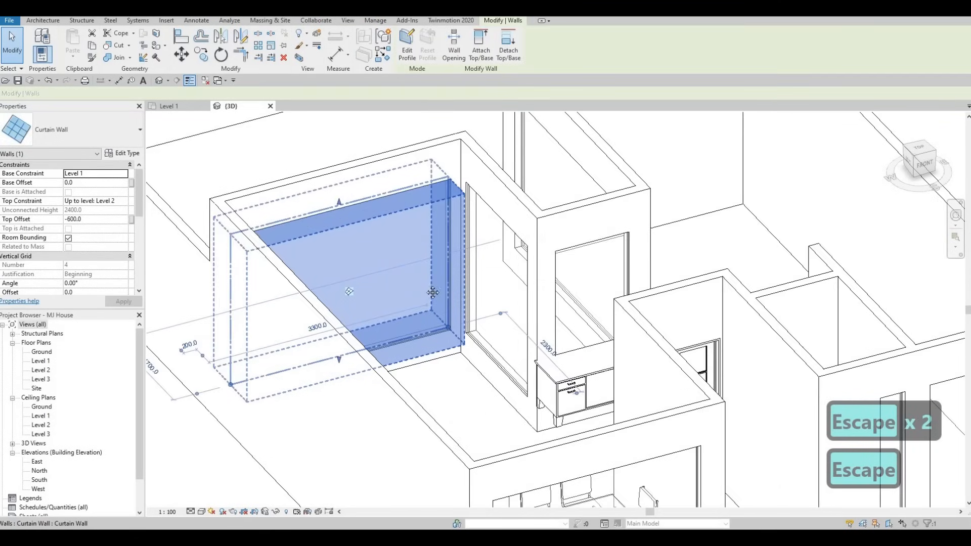
scroll(445, 299, down, 1)
scroll(432, 290, down, 1)
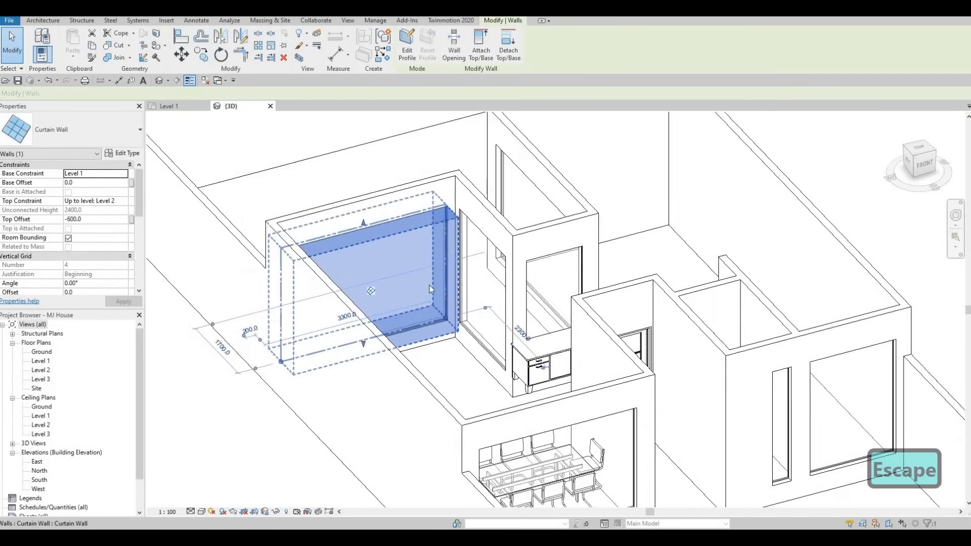
scroll(433, 273, up, 1)
key(Escape)
scroll(446, 248, down, 1)
middle_drag(520, 204, 475, 278)
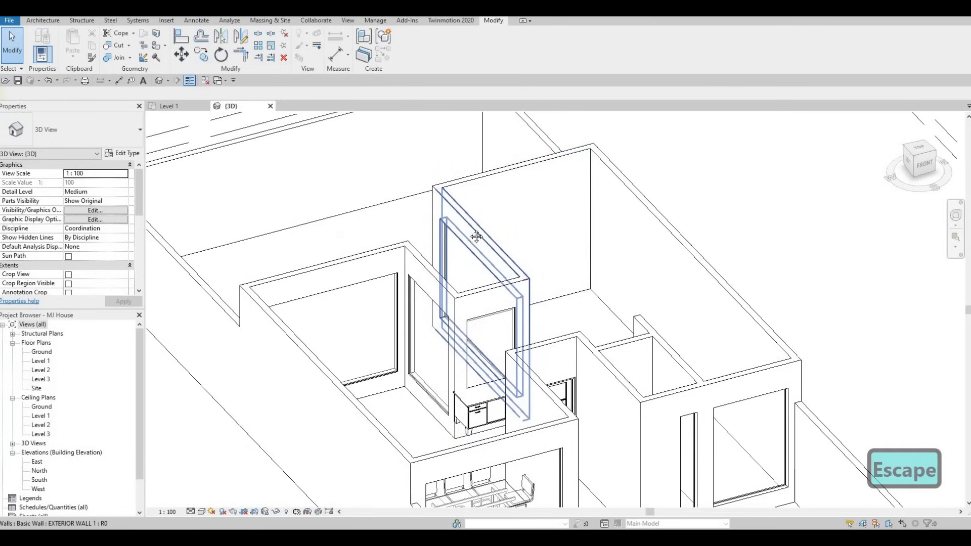
scroll(488, 283, down, 1)
middle_drag(498, 339, 499, 248)
key(Escape)
middle_drag(471, 319, 460, 299)
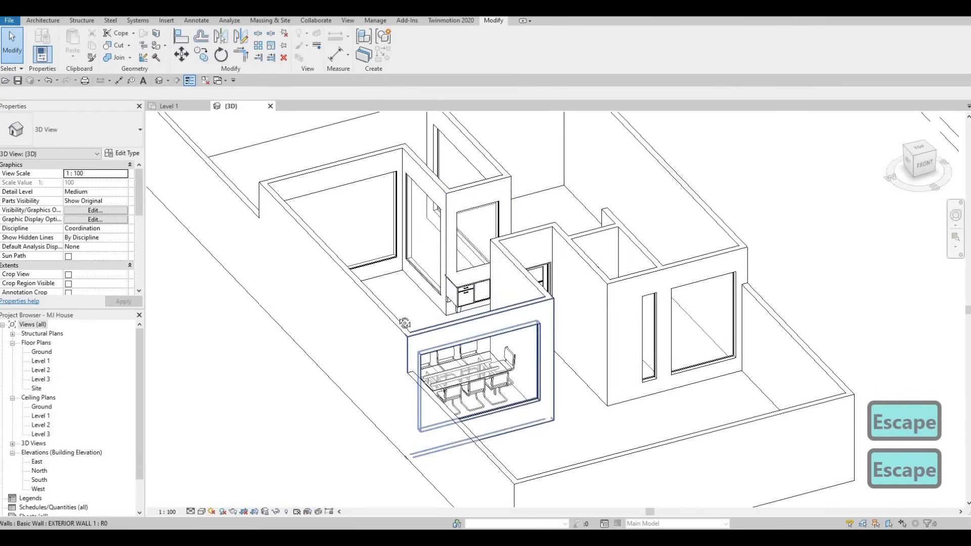
shift+middle_drag(405, 324, 451, 286)
shift+middle_drag(629, 364, 645, 405)
scroll(630, 365, up, 3)
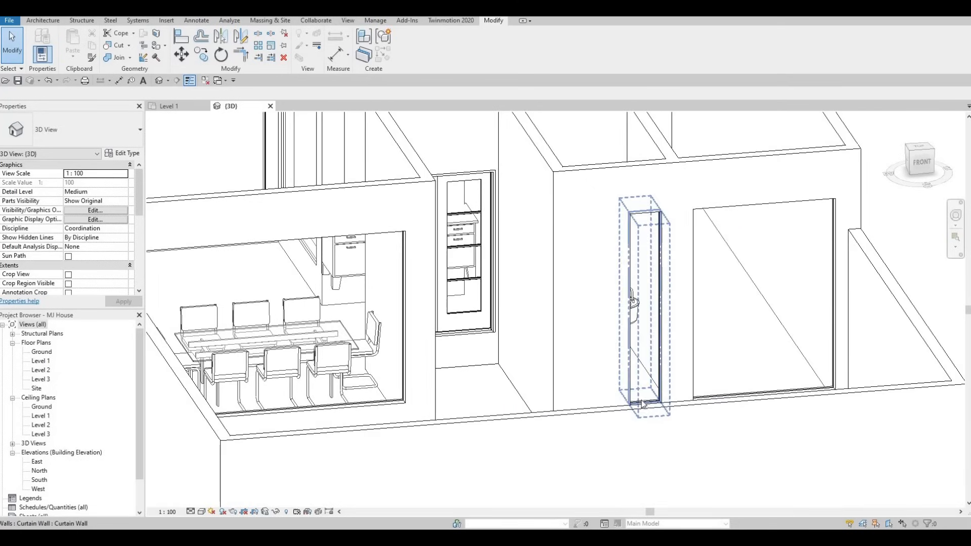
Step: Raise the base of the narrow curtain wall in the right room to a base offset of about 1125 mm
click(643, 400)
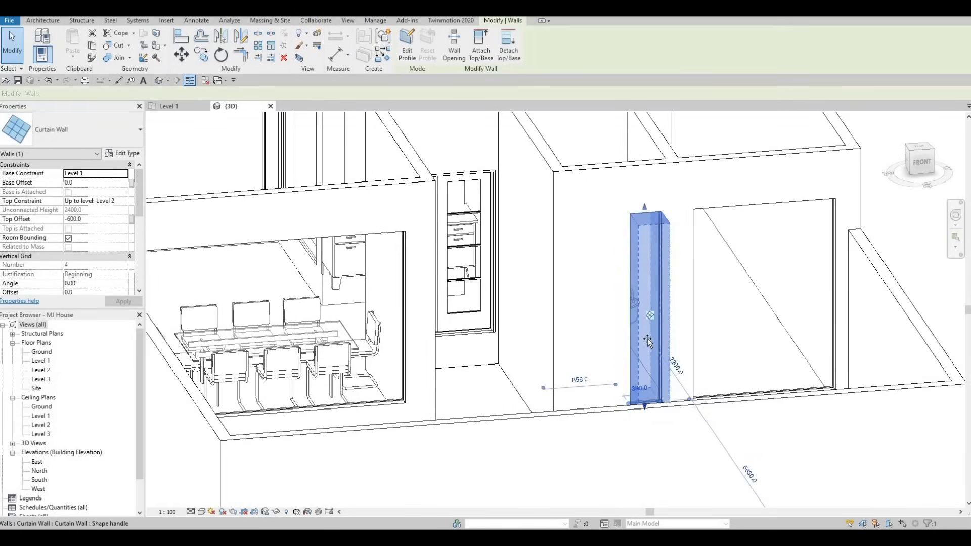
drag(648, 342, 651, 315)
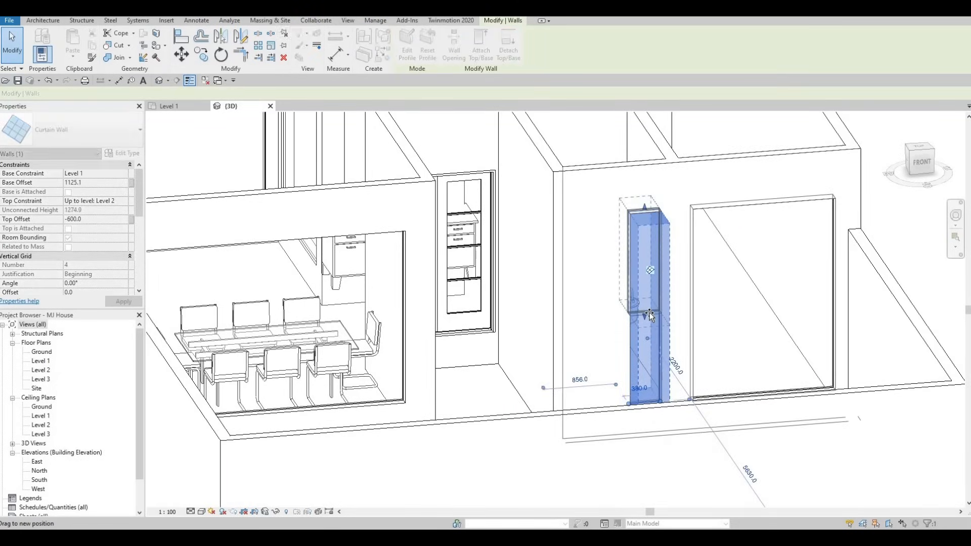
shift+middle_drag(604, 350, 664, 289)
key(Escape)
shift+middle_drag(663, 359, 495, 373)
click(490, 373)
key(a)
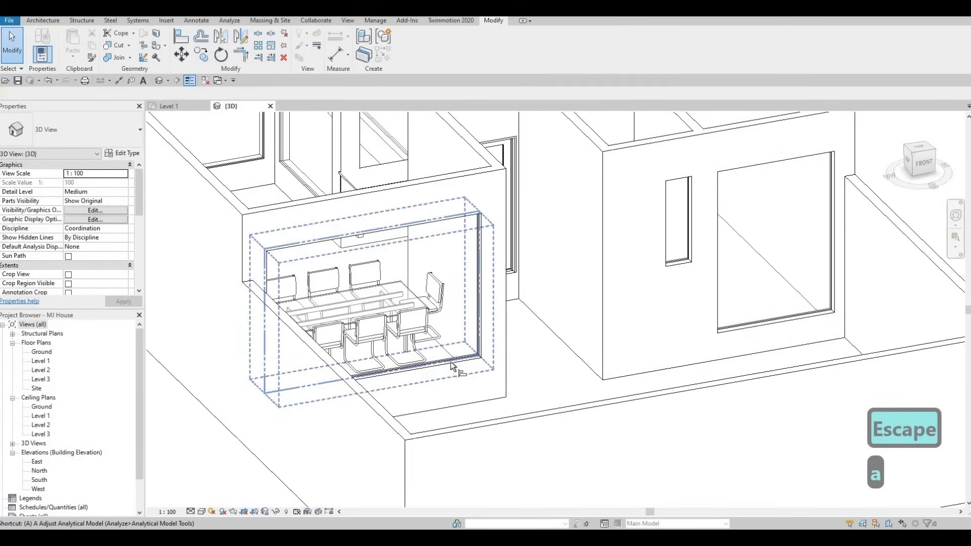
key(l)
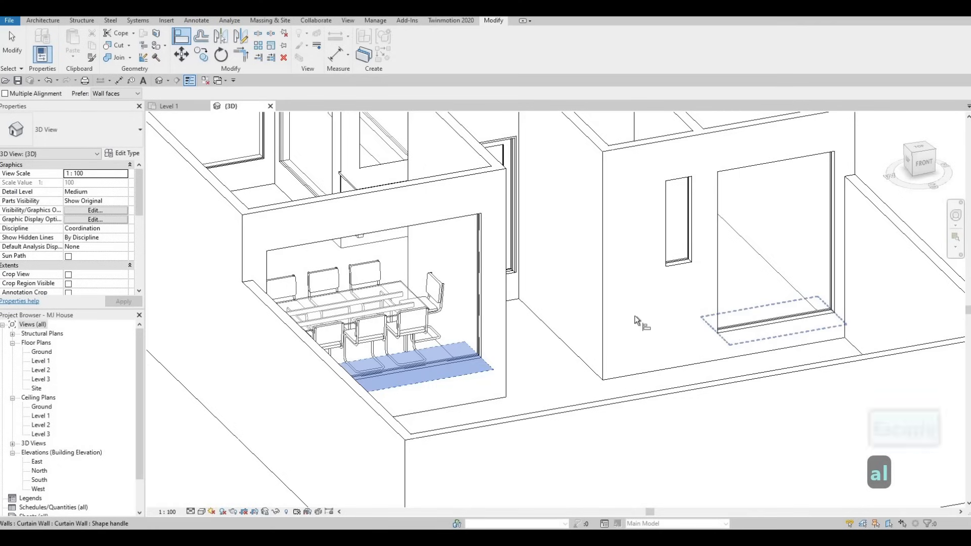
shift+middle_drag(726, 330, 303, 217)
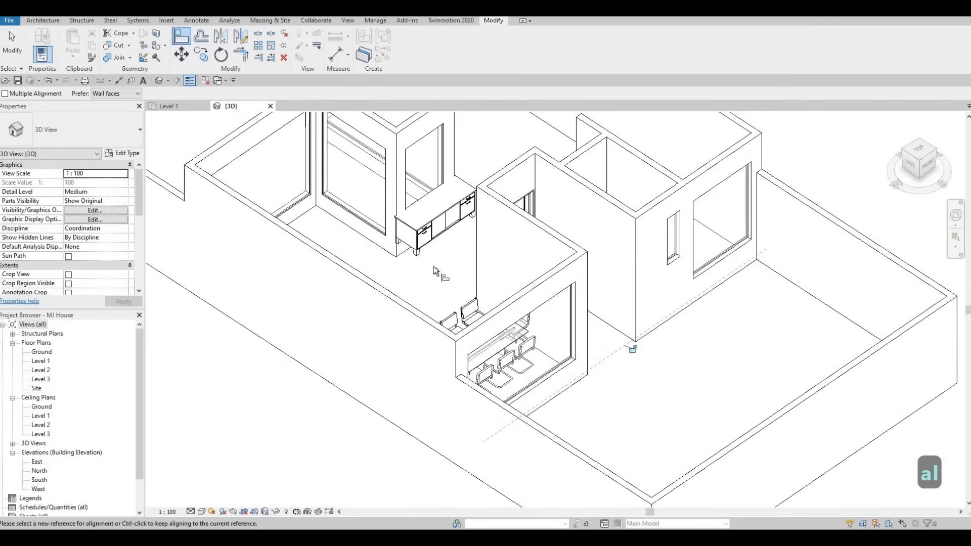
click(541, 375)
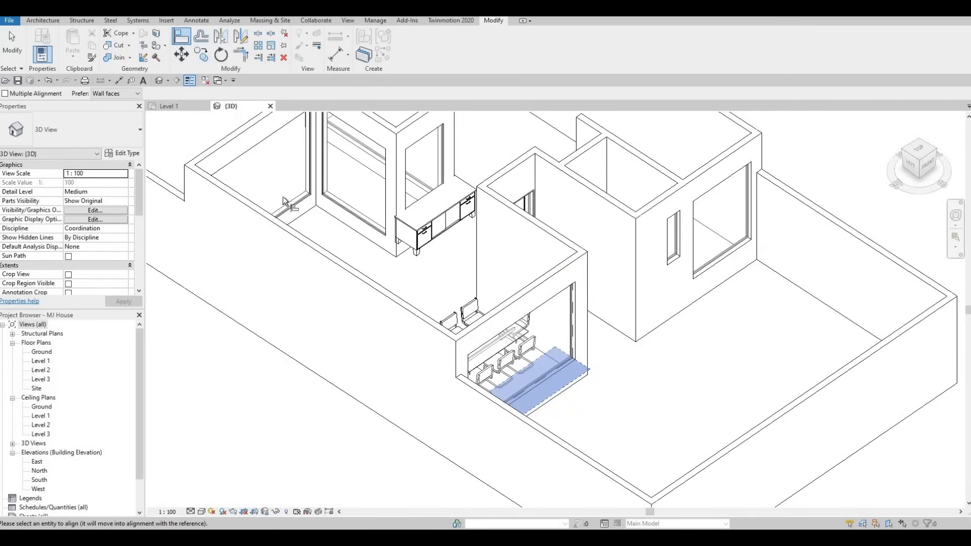
key(Escape)
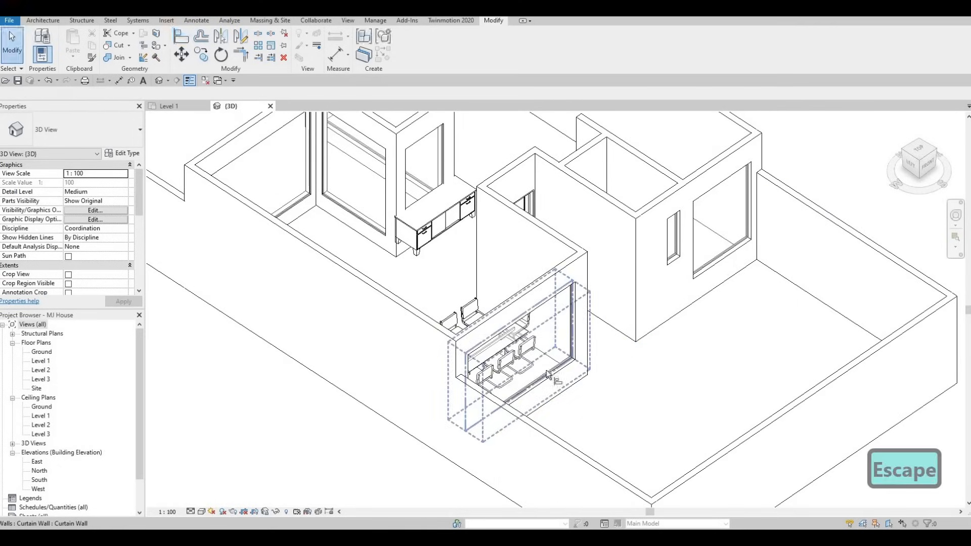
Step: Align the bottom of the curtain wall in the room behind to the dining room curtain wall's bottom
key(a)
key(l)
click(279, 212)
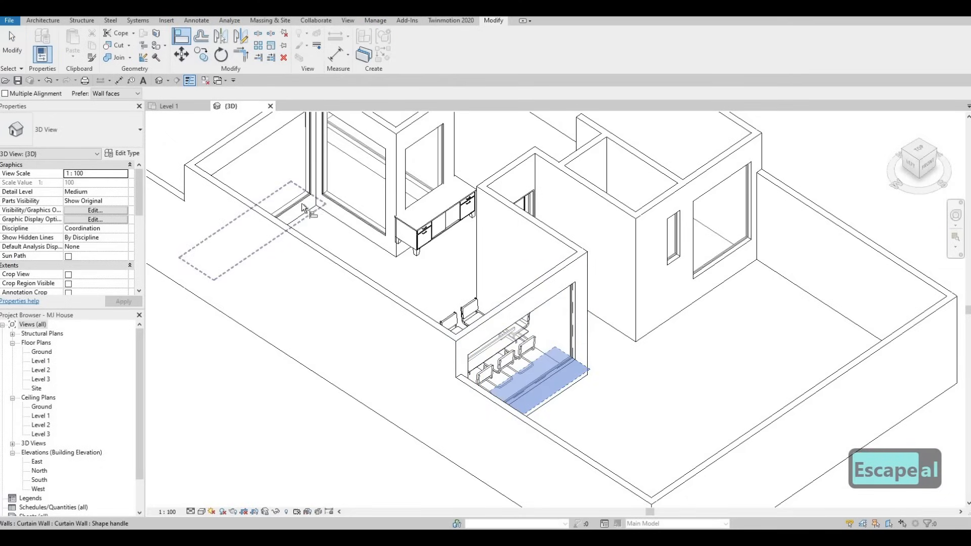
click(289, 193)
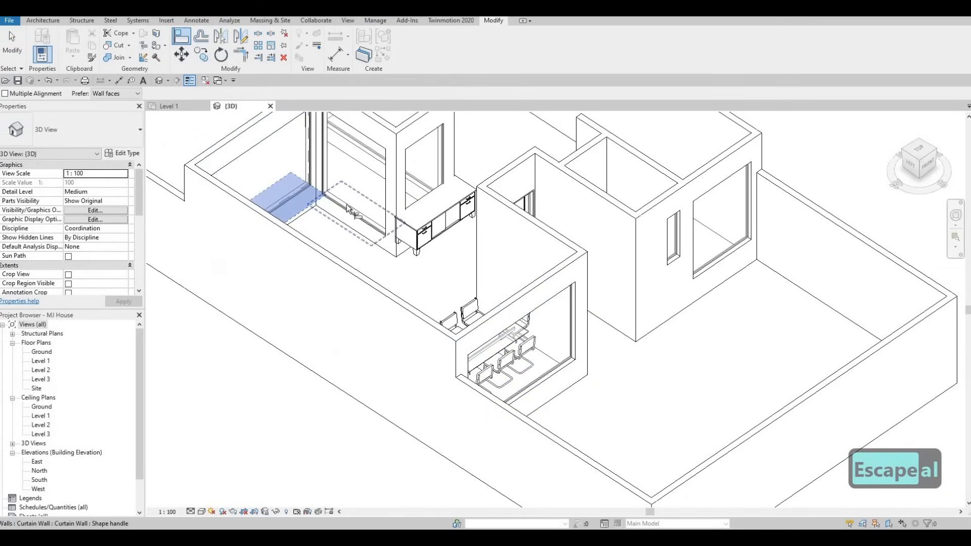
shift+middle_drag(391, 247, 442, 296)
click(448, 266)
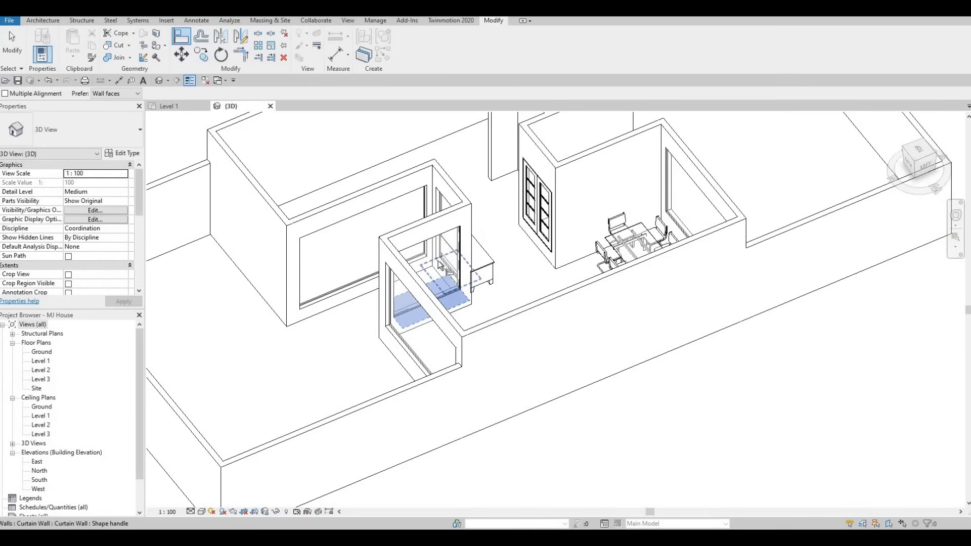
scroll(439, 265, up, 4)
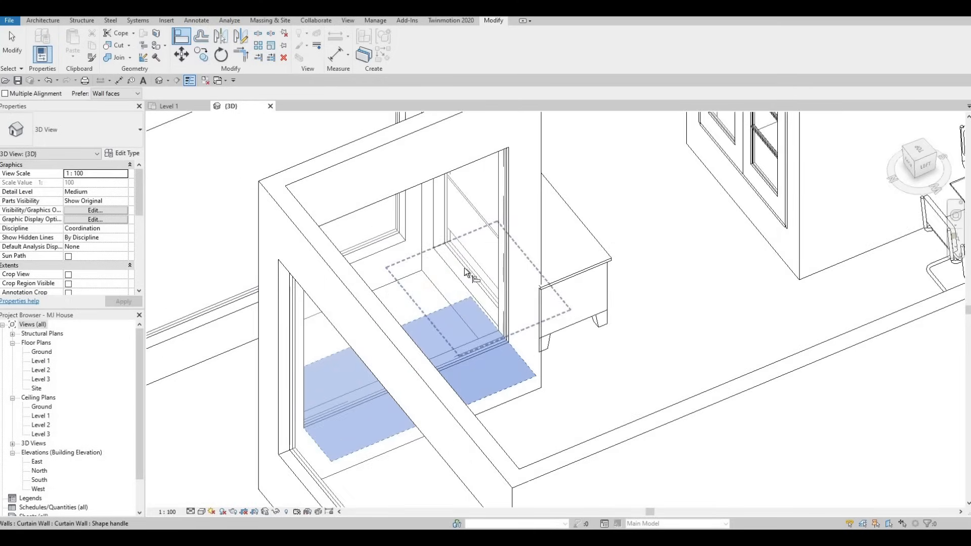
click(465, 273)
shift+middle_drag(406, 260, 450, 265)
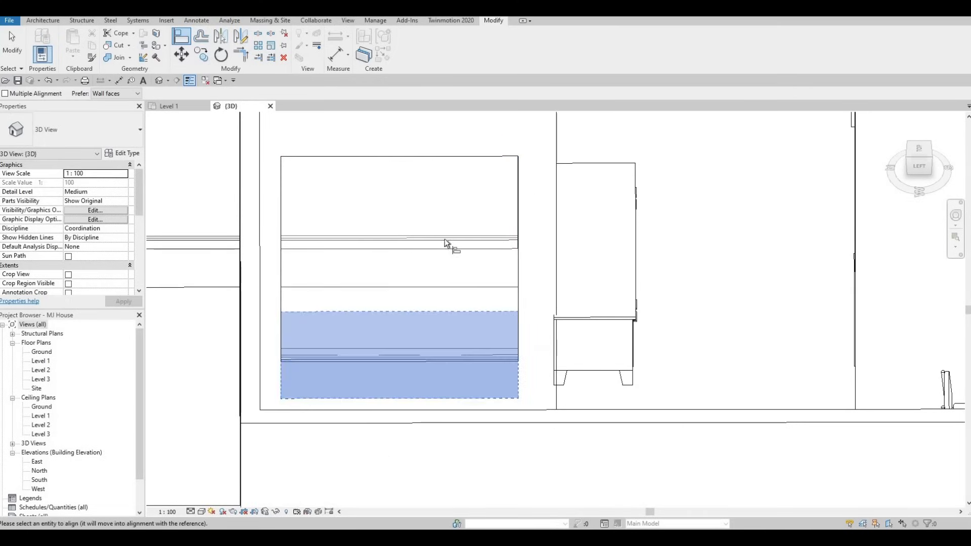
scroll(448, 244, down, 5)
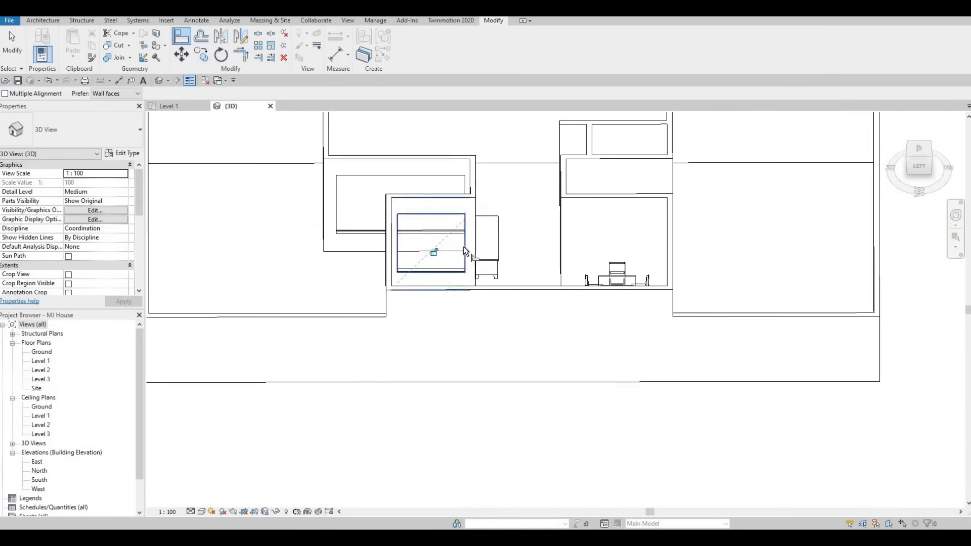
shift+middle_drag(466, 252, 461, 294)
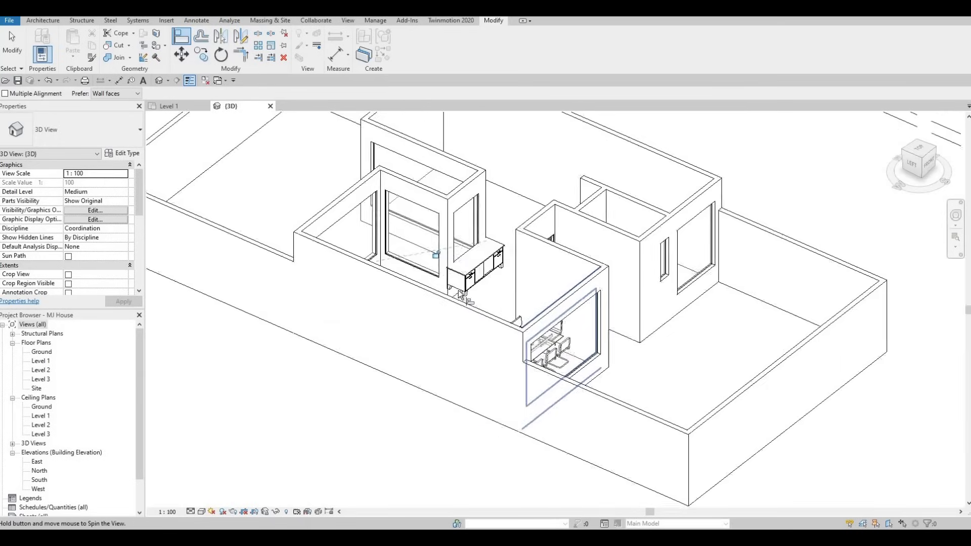
scroll(462, 295, up, 5)
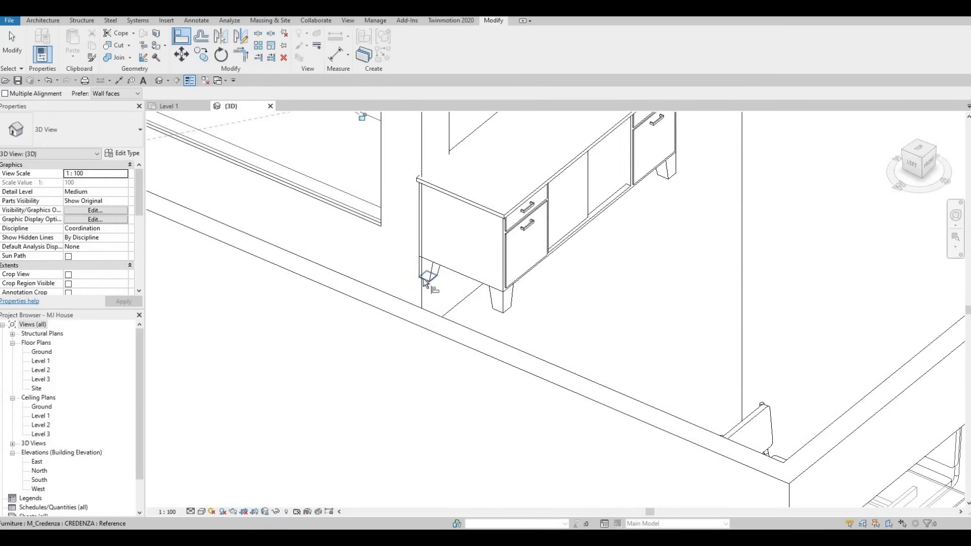
scroll(424, 282, down, 1)
scroll(415, 305, down, 5)
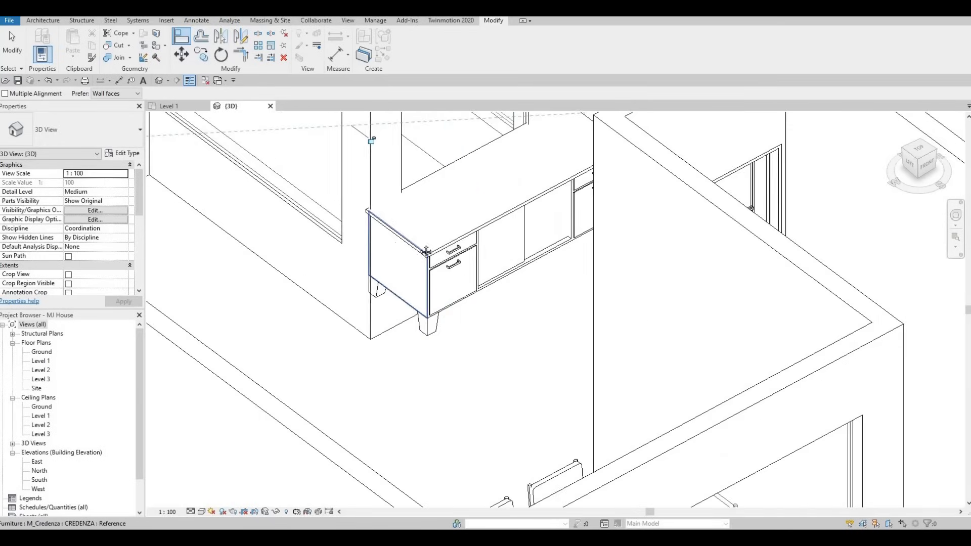
shift+middle_drag(431, 264, 451, 295)
scroll(505, 290, up, 1)
scroll(500, 263, down, 3)
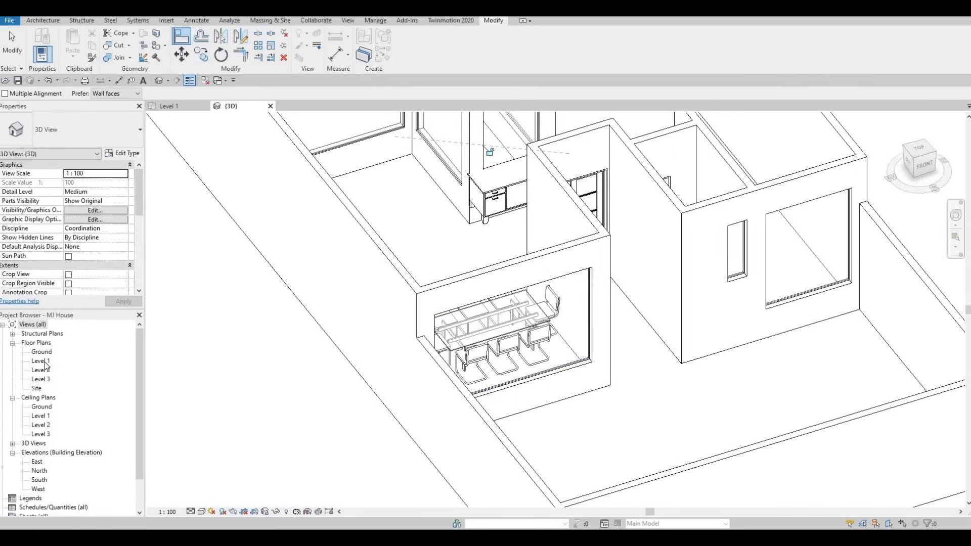
Step: Start a floor in the Level 1 plan and duplicate its type as FLOOR 1
double_click(41, 362)
scroll(394, 331, down, 2)
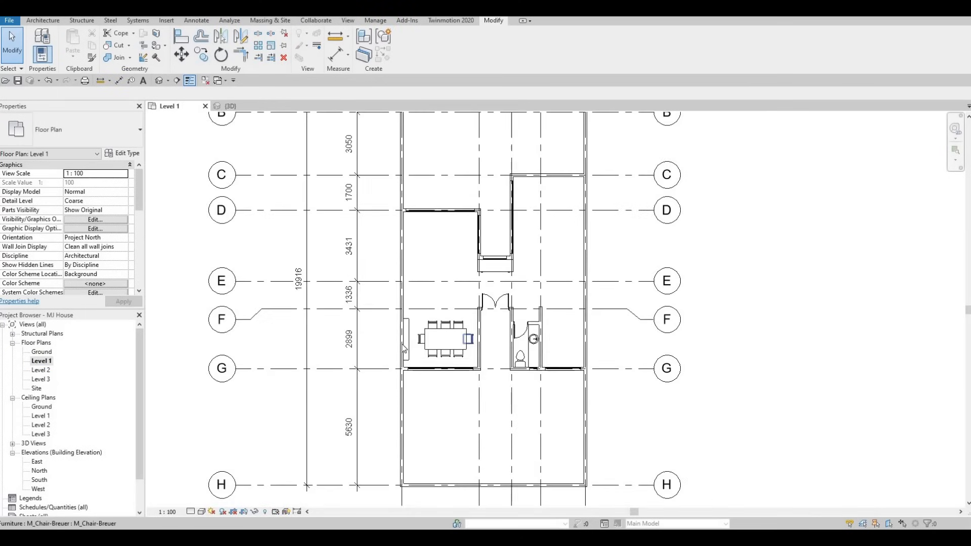
middle_drag(394, 332, 385, 346)
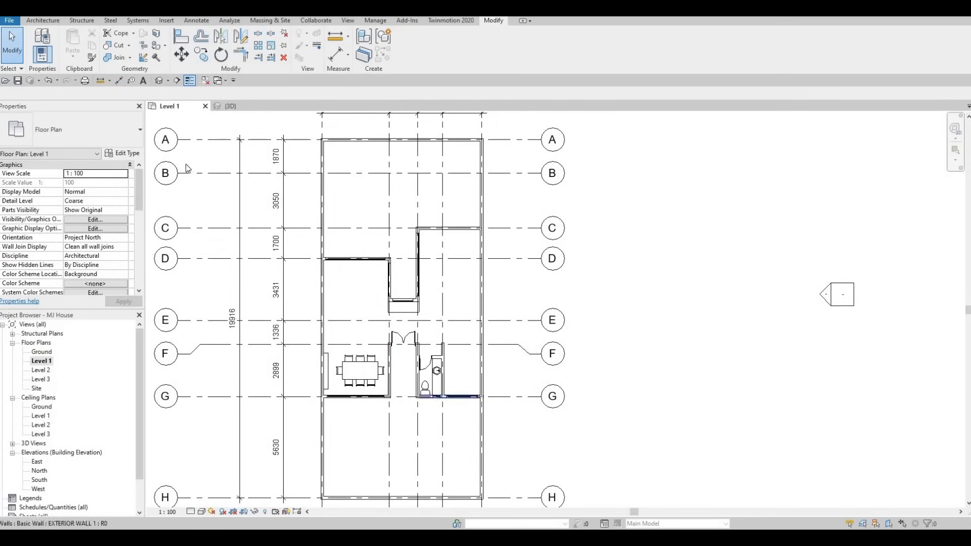
click(44, 20)
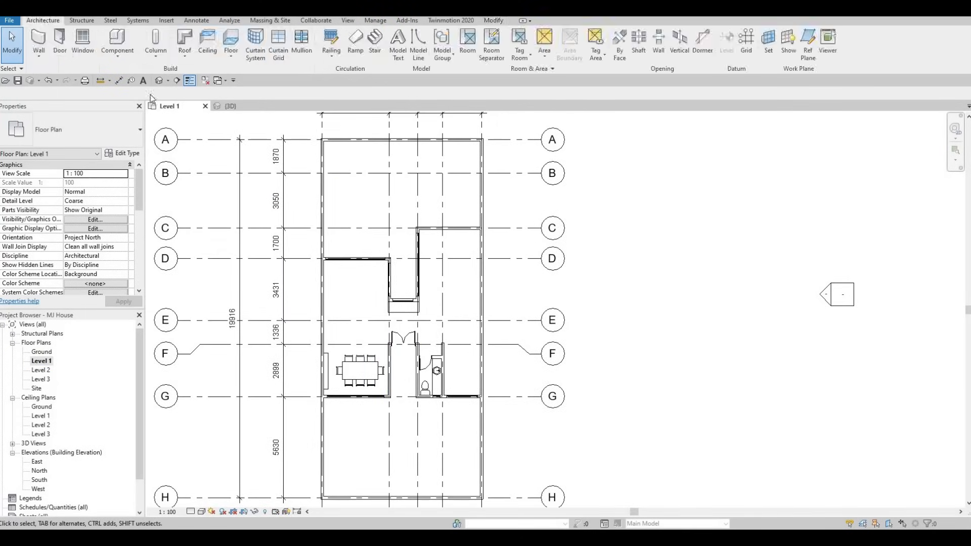
click(230, 43)
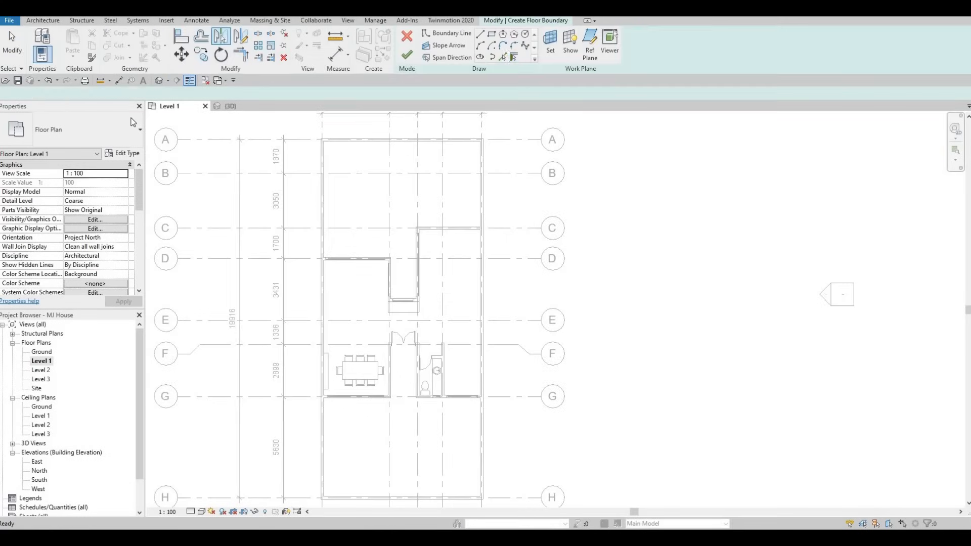
click(123, 153)
click(784, 165)
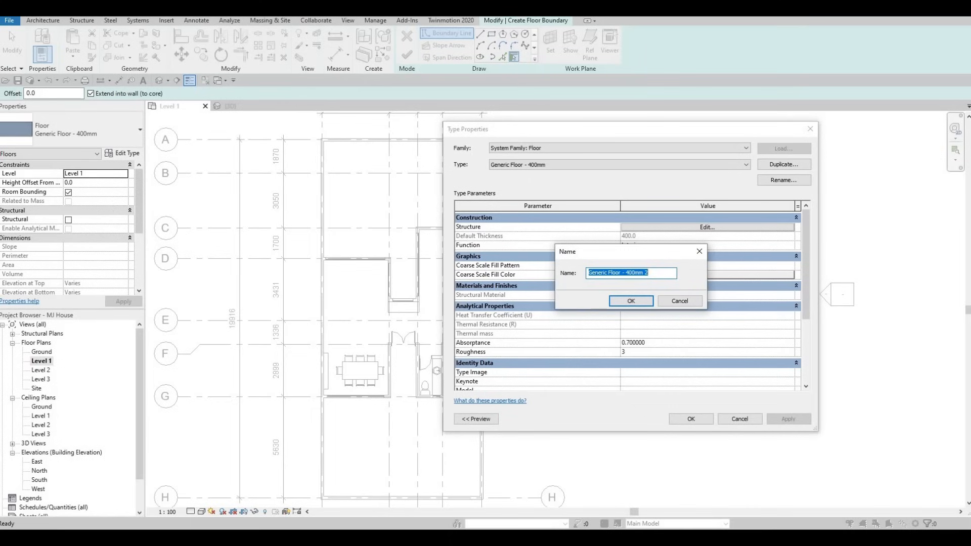
text(FLOOR 1)
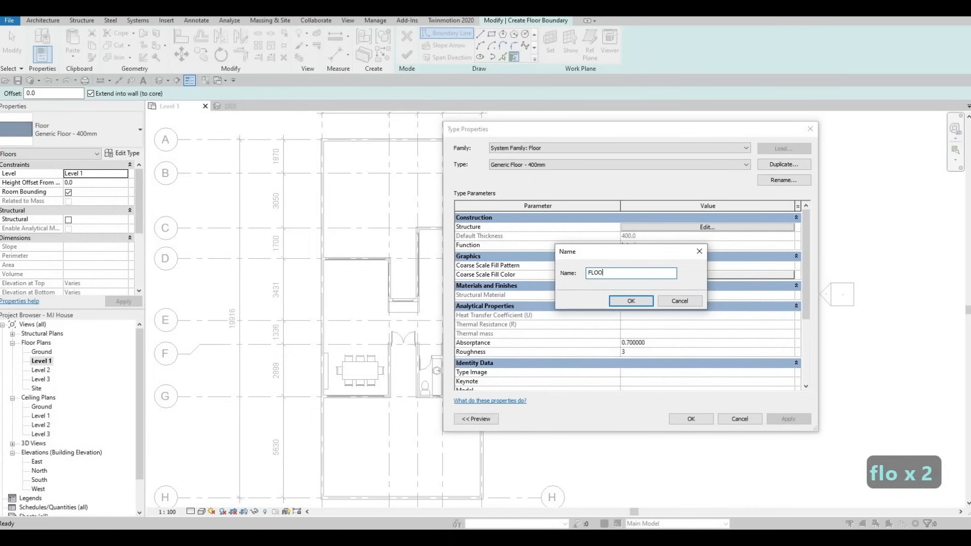
click(640, 302)
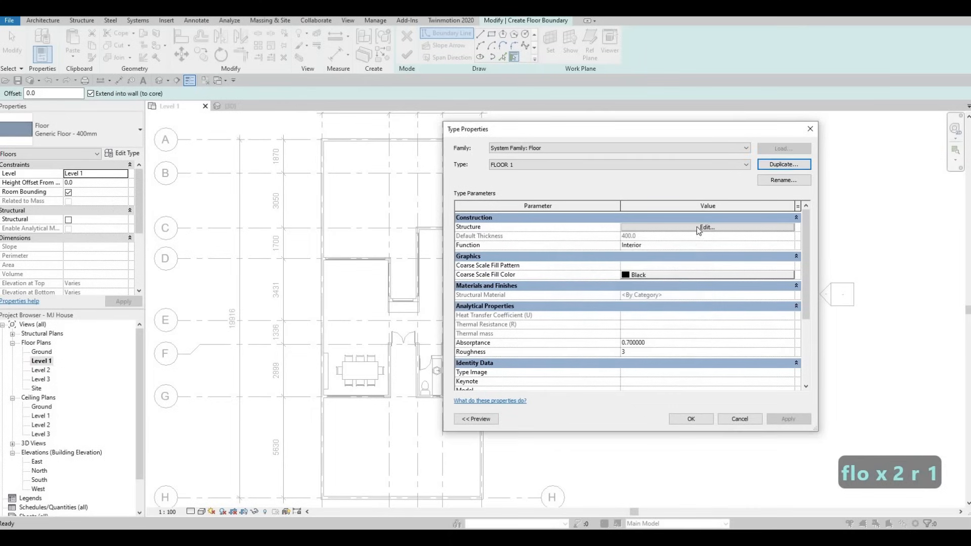
Step: Set the FLOOR 1 structure layer thickness to 200 mm
click(648, 227)
click(647, 228)
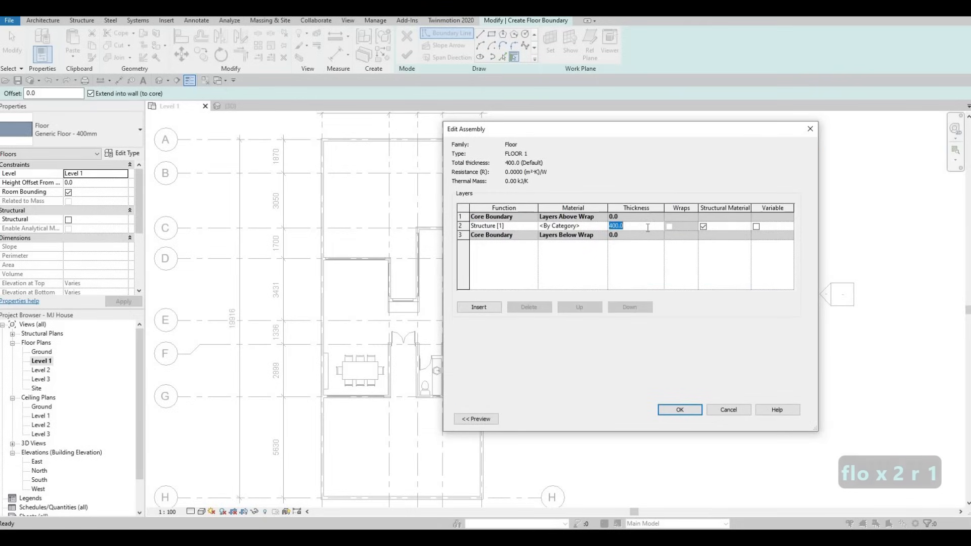
text(200)
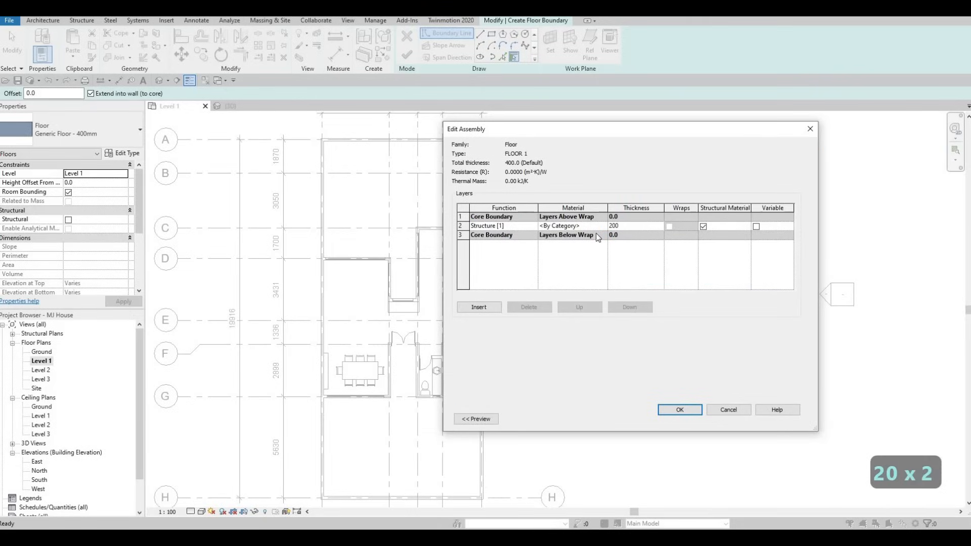
Step: Assign the Fieldstone material to the FLOOR 1 structure layer and confirm the type properties
click(604, 226)
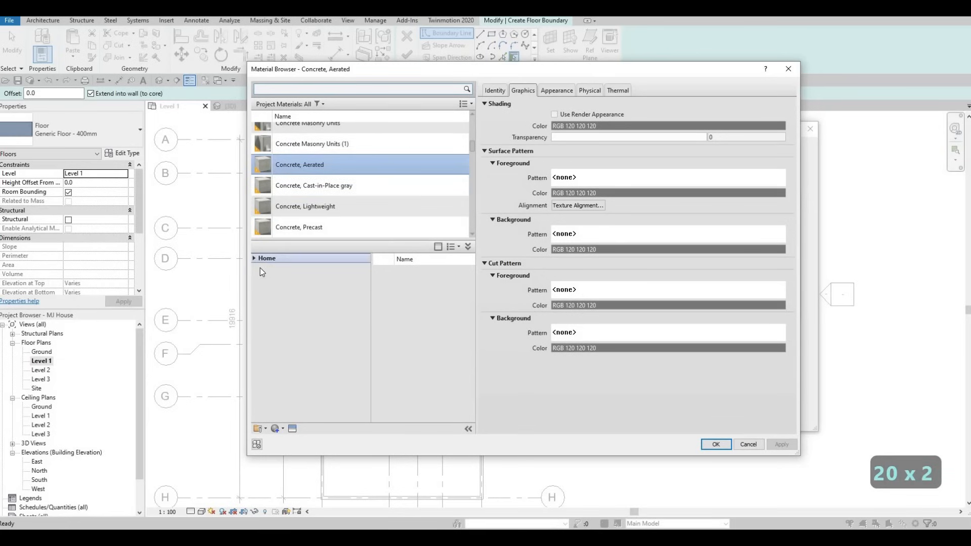
click(259, 278)
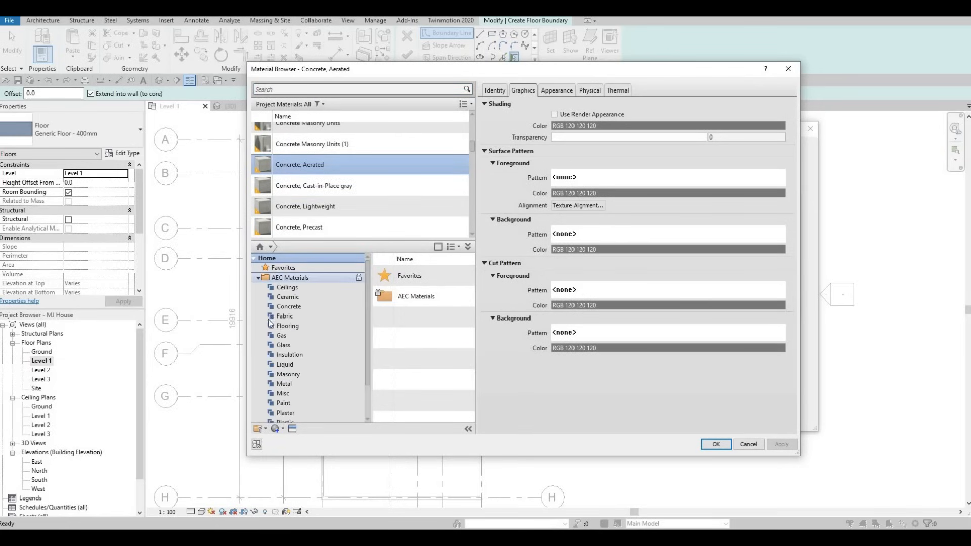
scroll(283, 370, down, 1)
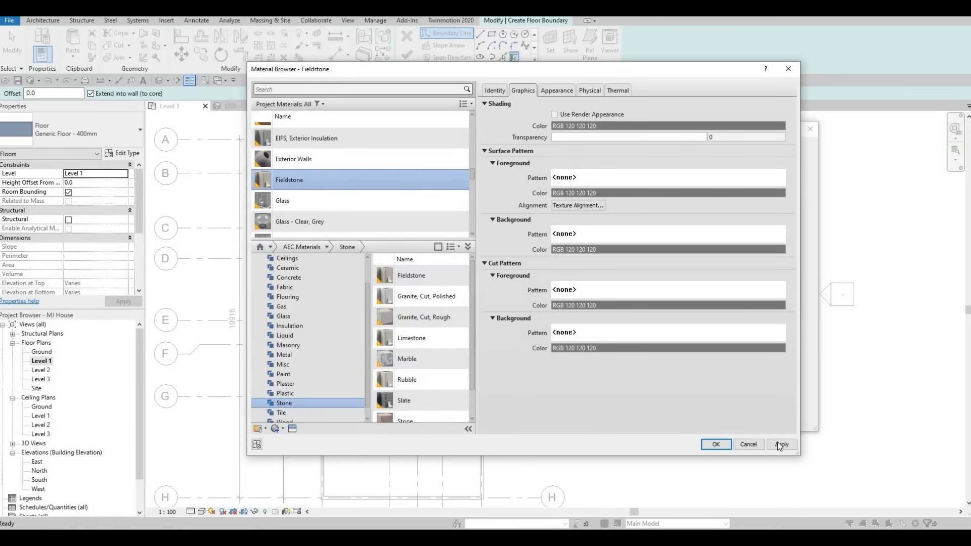
click(716, 444)
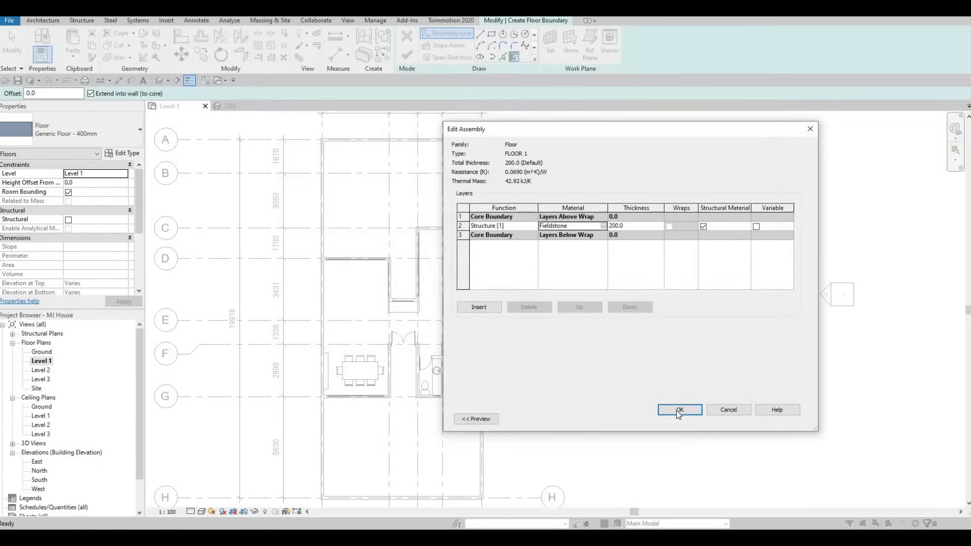
click(680, 410)
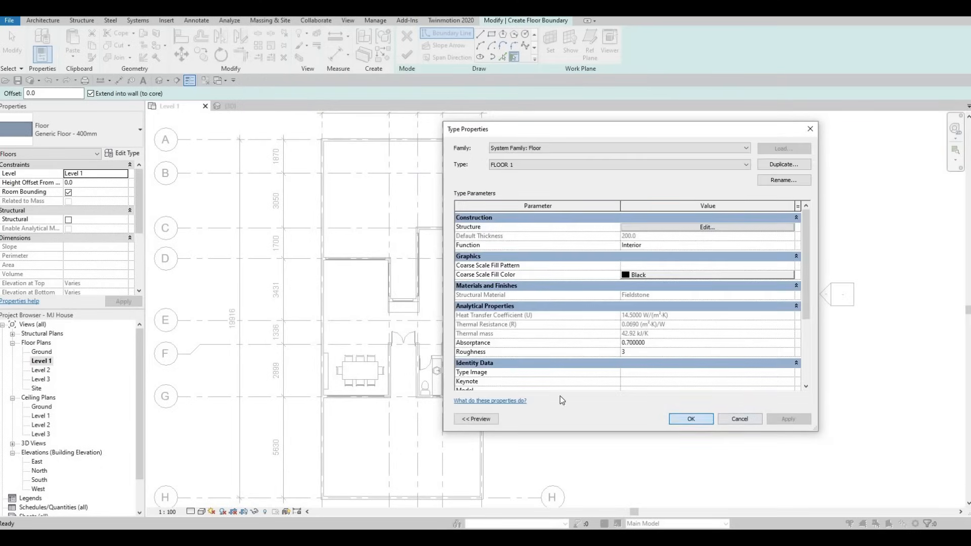
key(Return)
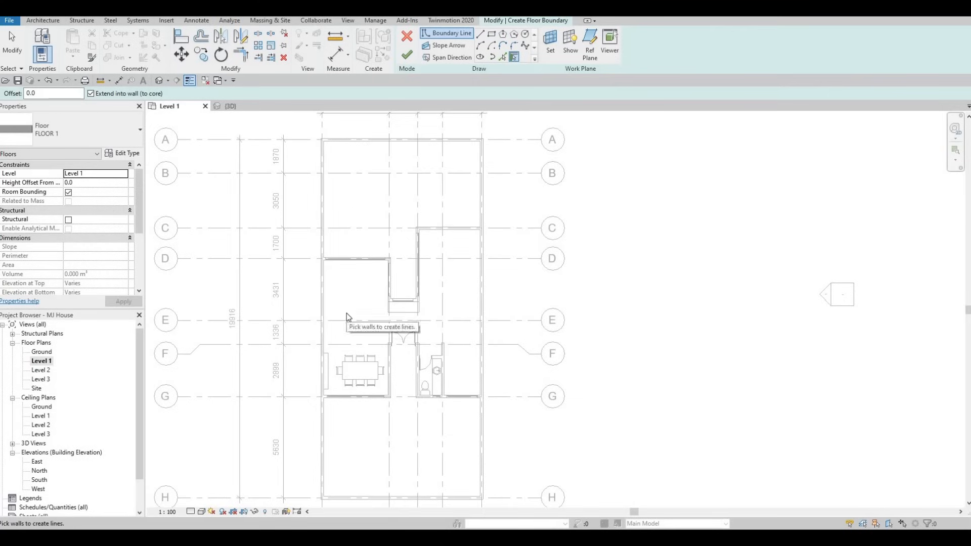
Step: Switch to Pick Lines and pick the exterior wall edges to start the floor boundary along the top and left
scroll(347, 314, up, 2)
mouse_move(348, 306)
middle_down()
mouse_move(362, 315)
mouse_move(337, 308)
middle_up()
scroll(337, 308, up, 4)
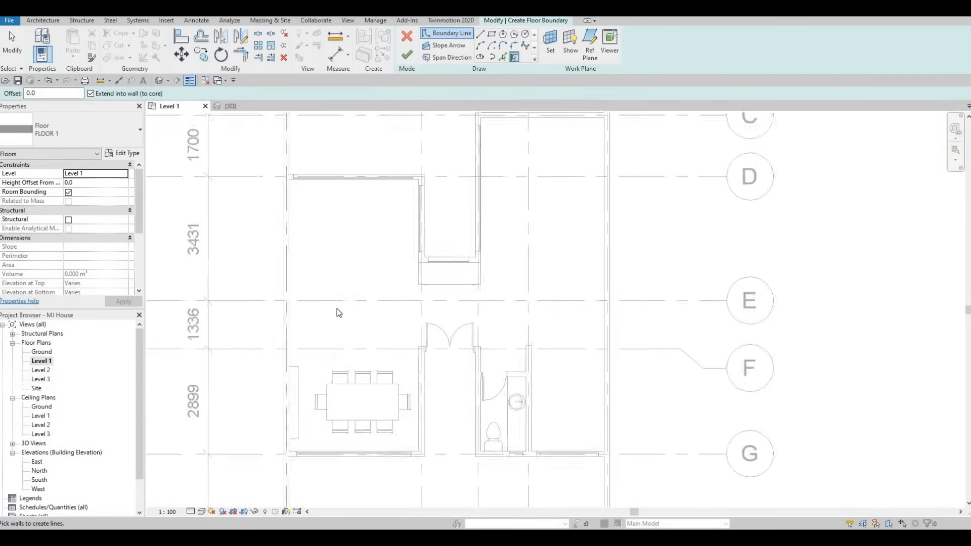
scroll(361, 349, down, 2)
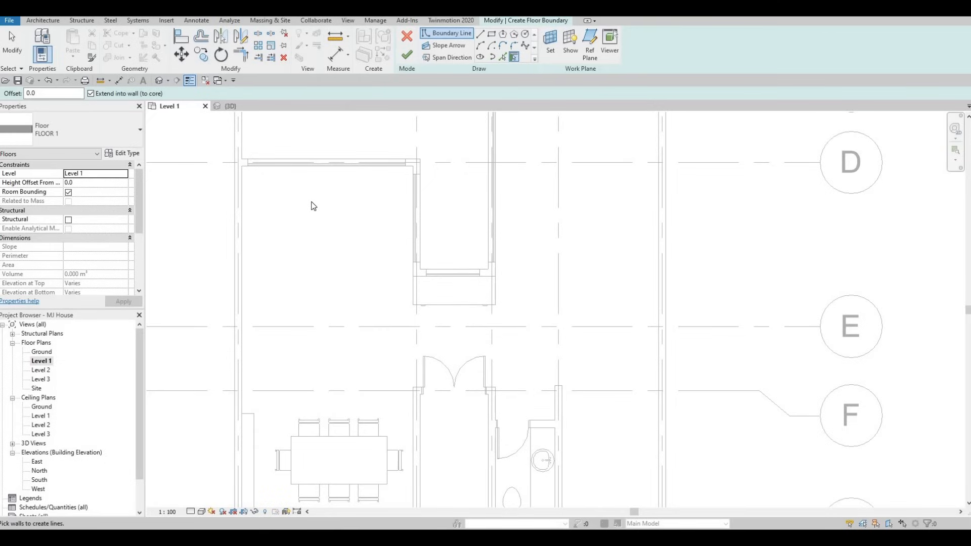
scroll(332, 255, down, 3)
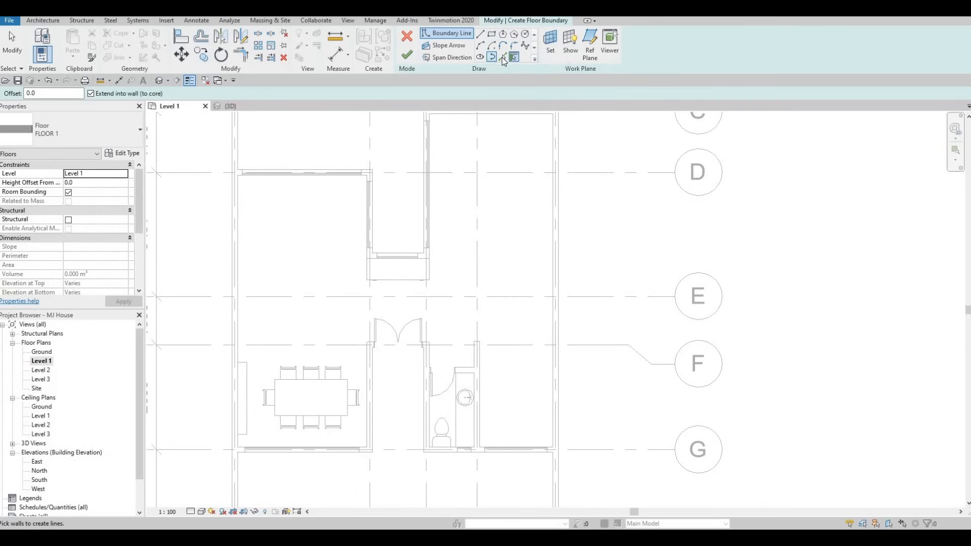
click(502, 57)
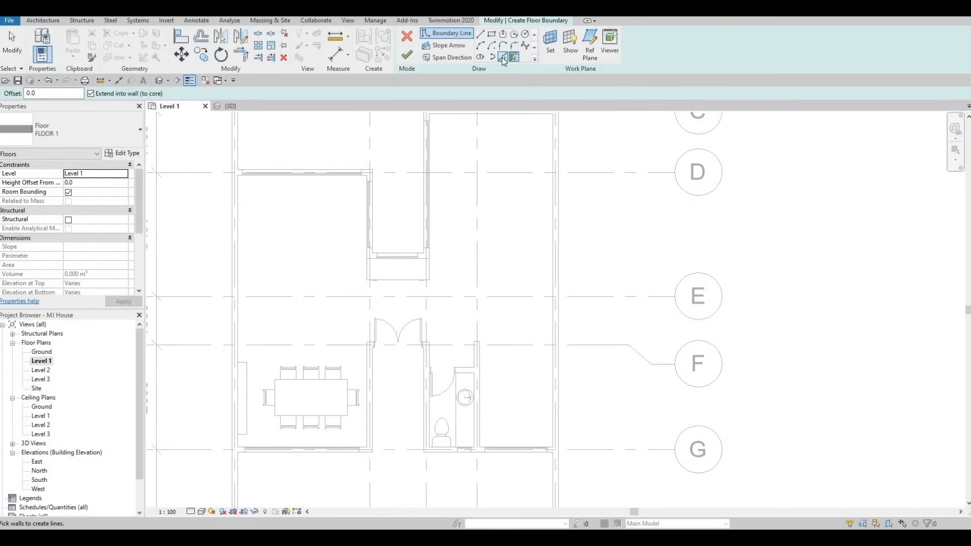
click(553, 248)
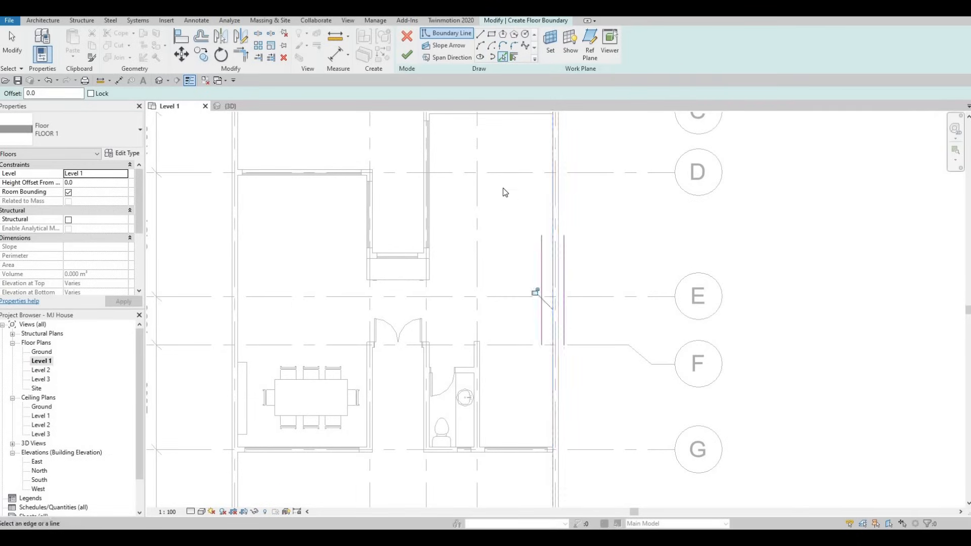
ctrl+scroll(506, 183, up, 2)
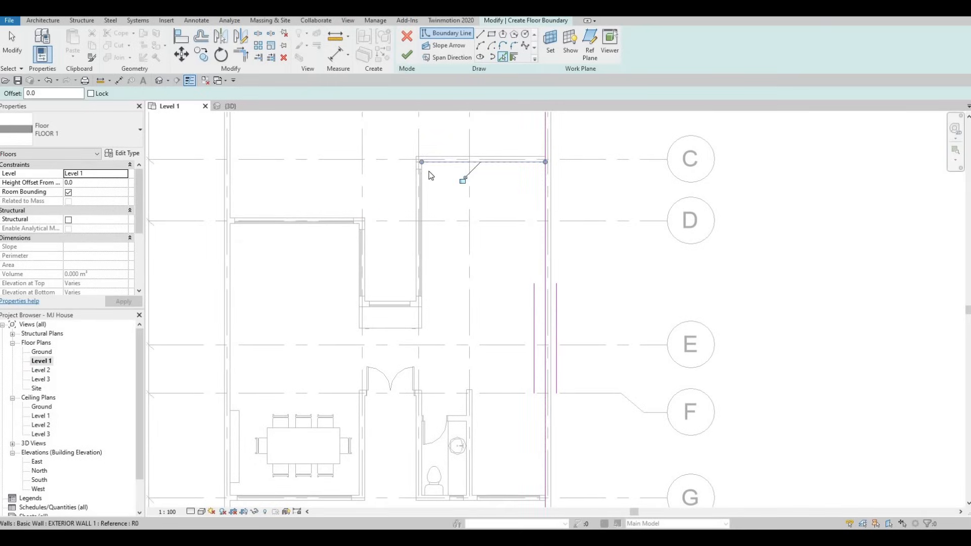
scroll(429, 171, up, 4)
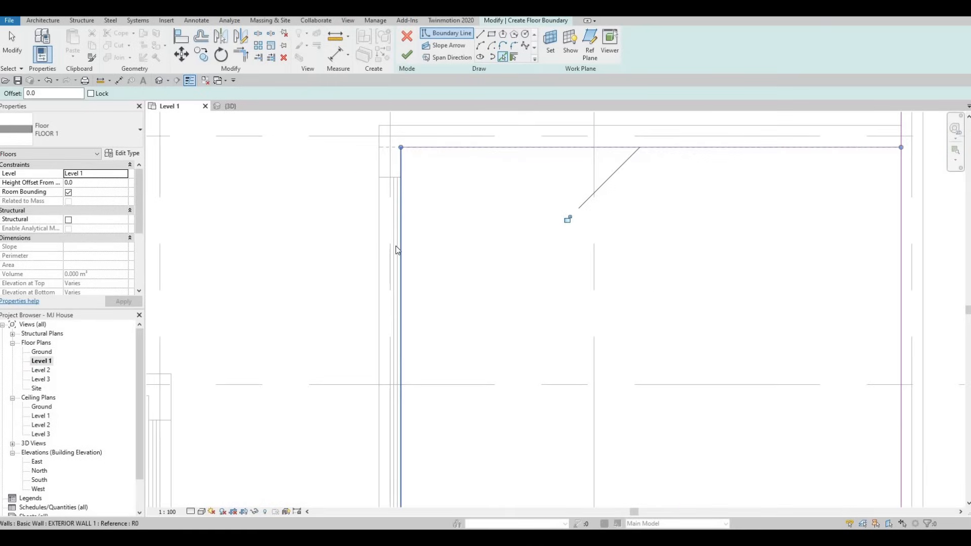
click(399, 248)
Step: Pick further wall and curtain wall edges around the dining room as floor boundary lines
scroll(433, 340, down, 3)
scroll(455, 332, up, 3)
scroll(456, 331, up, 2)
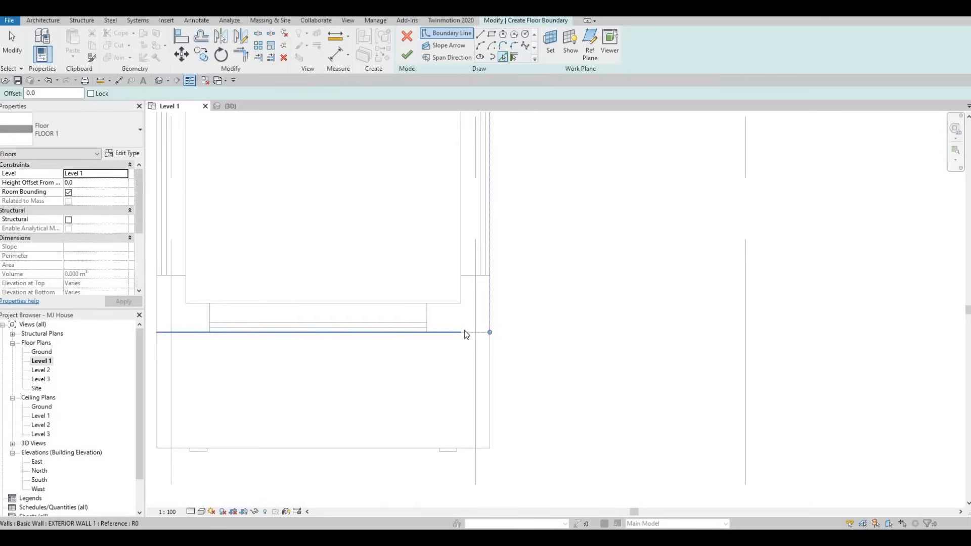
click(455, 334)
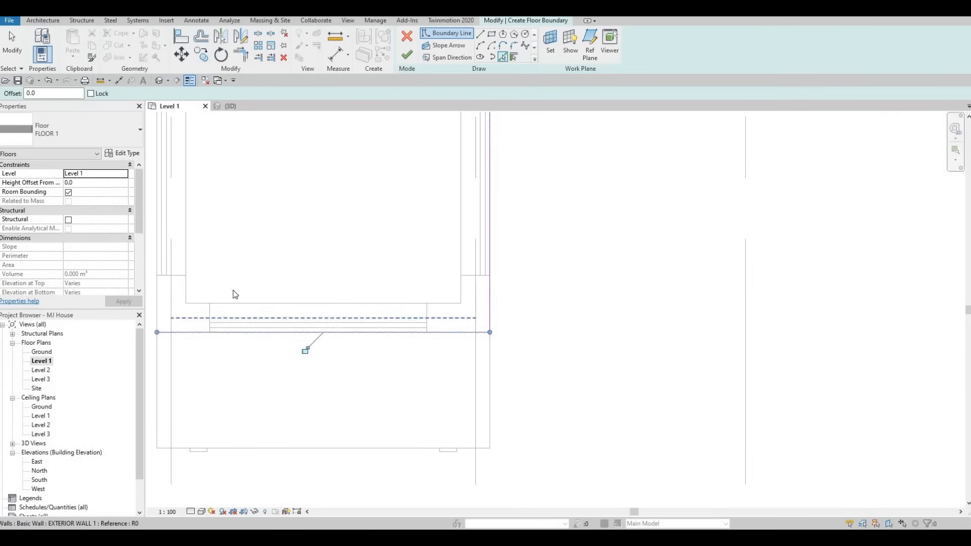
scroll(232, 298, down, 2)
scroll(392, 258, down, 4)
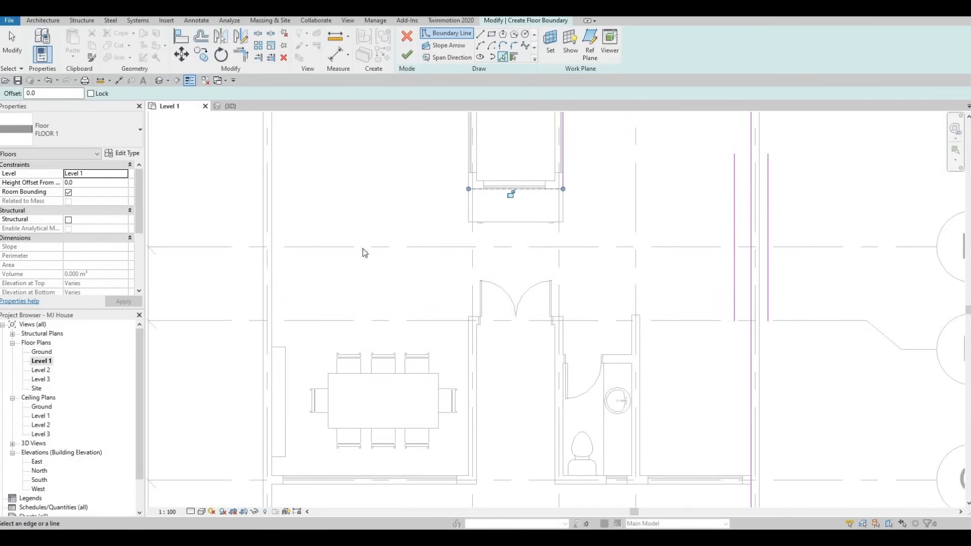
click(273, 283)
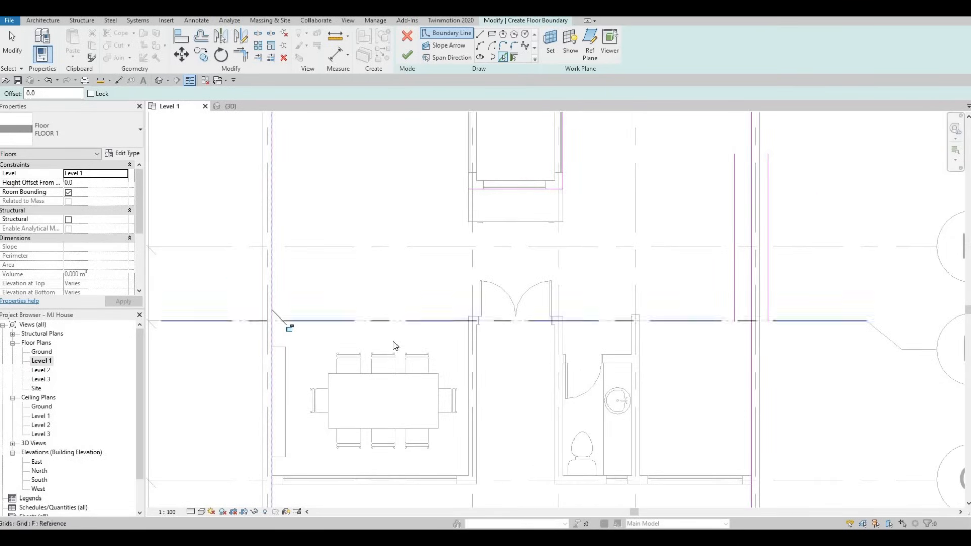
middle_drag(394, 344, 393, 210)
scroll(233, 363, up, 3)
middle_drag(154, 342, 262, 330)
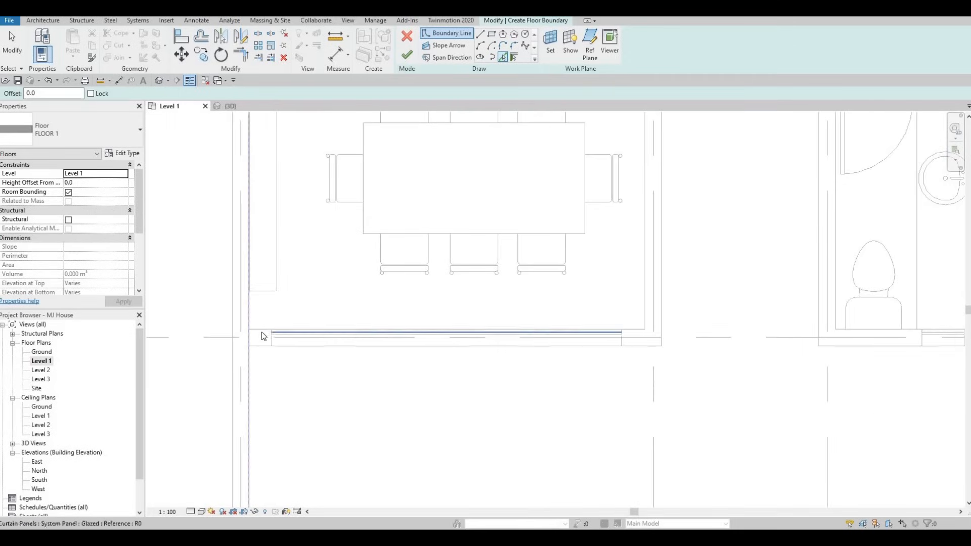
click(263, 328)
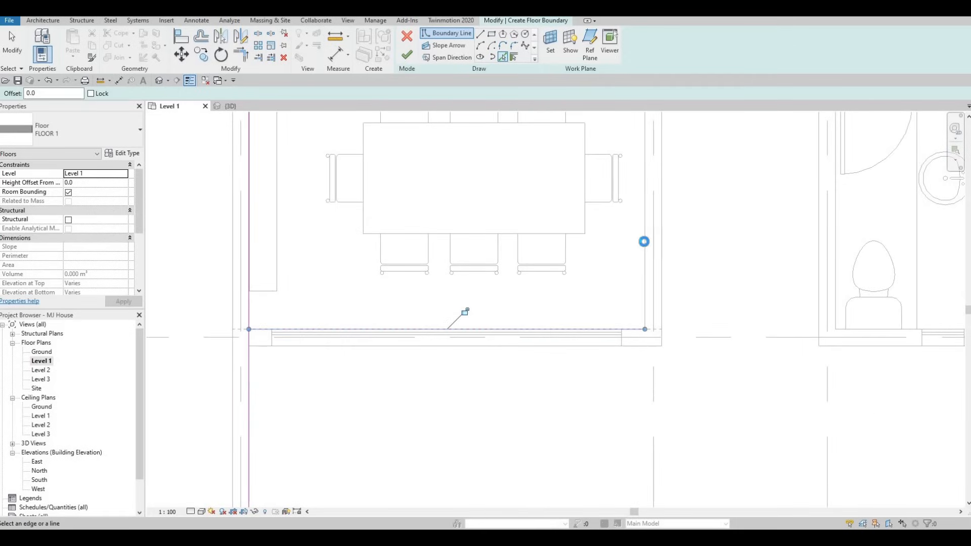
click(627, 235)
Step: Pick the wall and door edges across the dining room entrance opening as boundary lines
scroll(464, 213, down, 1)
middle_drag(463, 212, 232, 333)
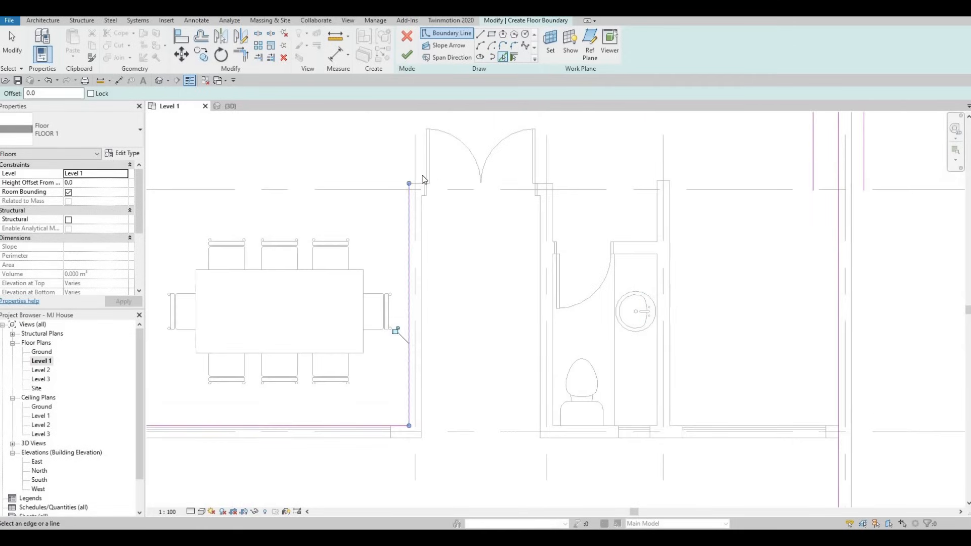
scroll(421, 183, up, 1)
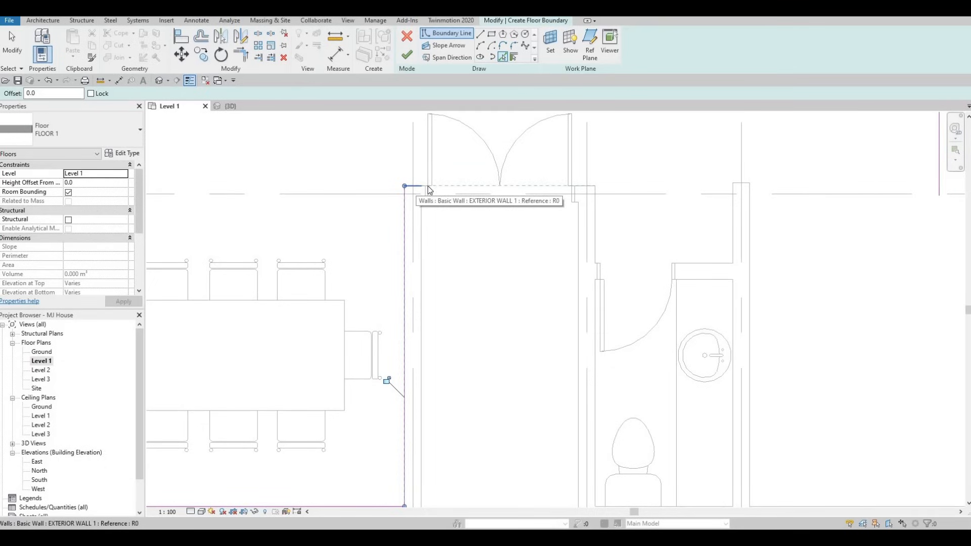
scroll(428, 188, up, 2)
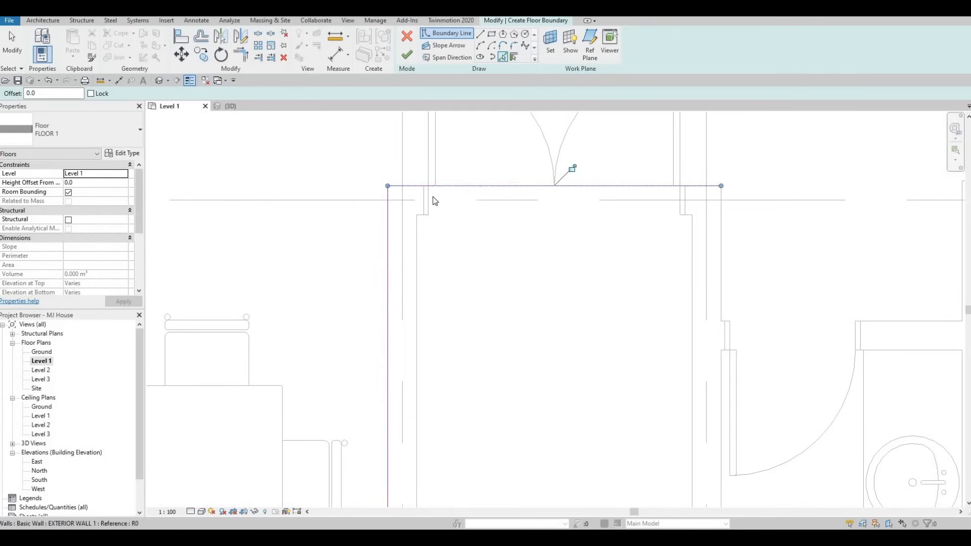
click(429, 199)
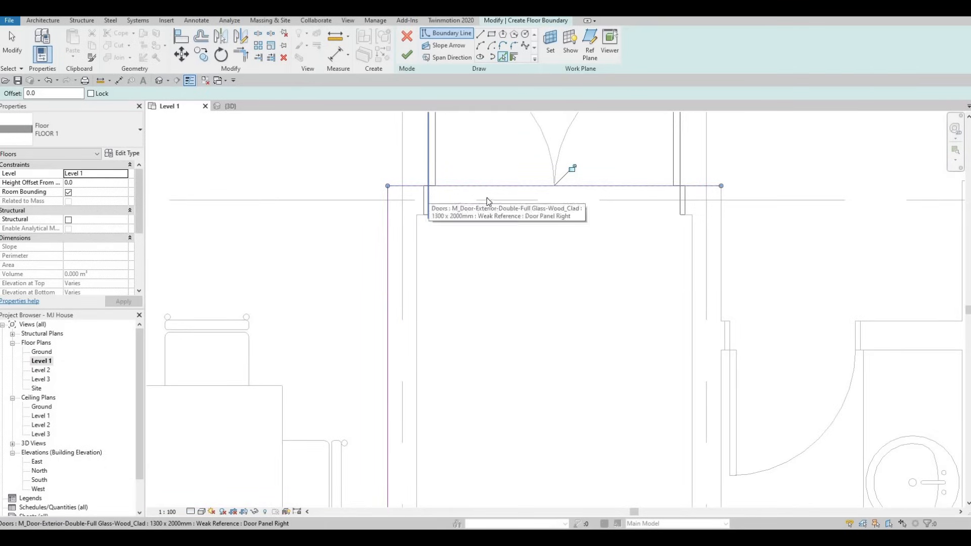
click(642, 217)
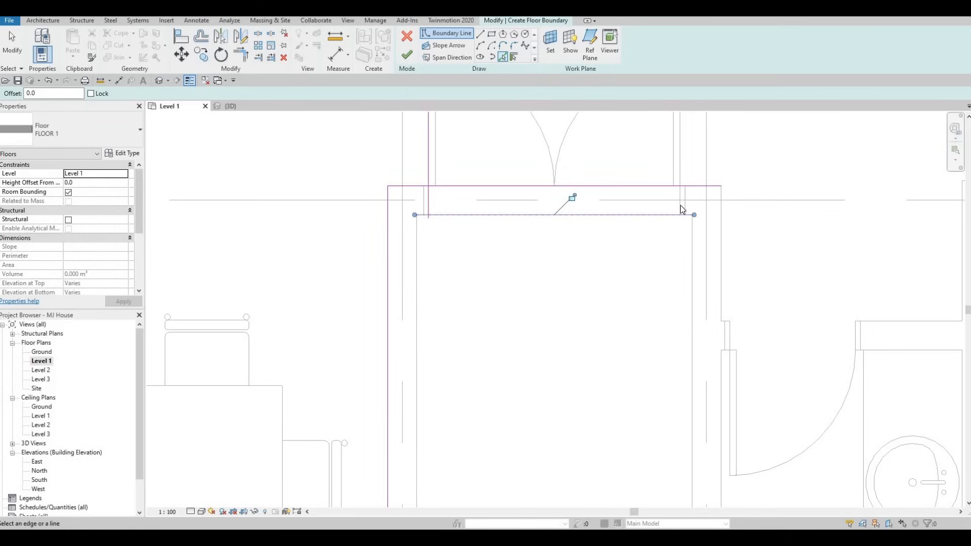
key(Tab)
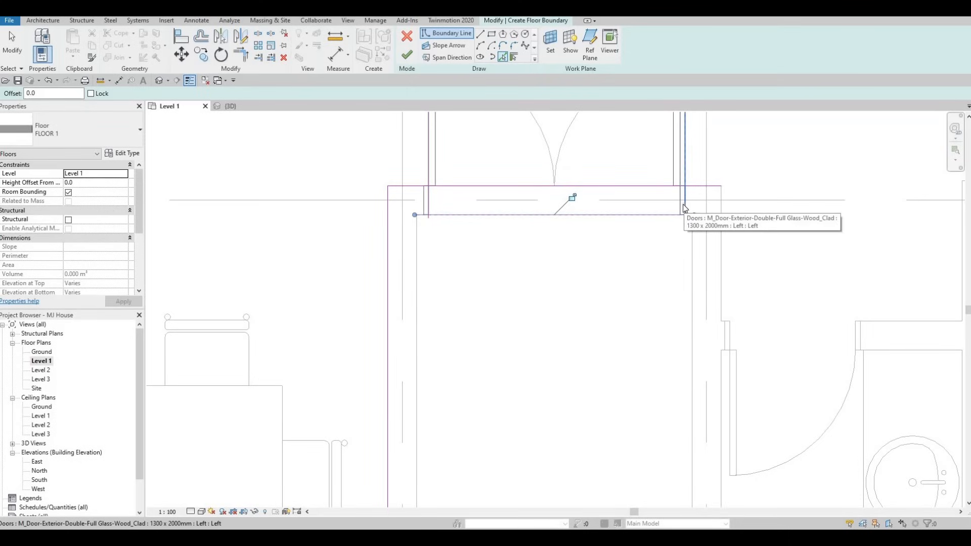
click(676, 205)
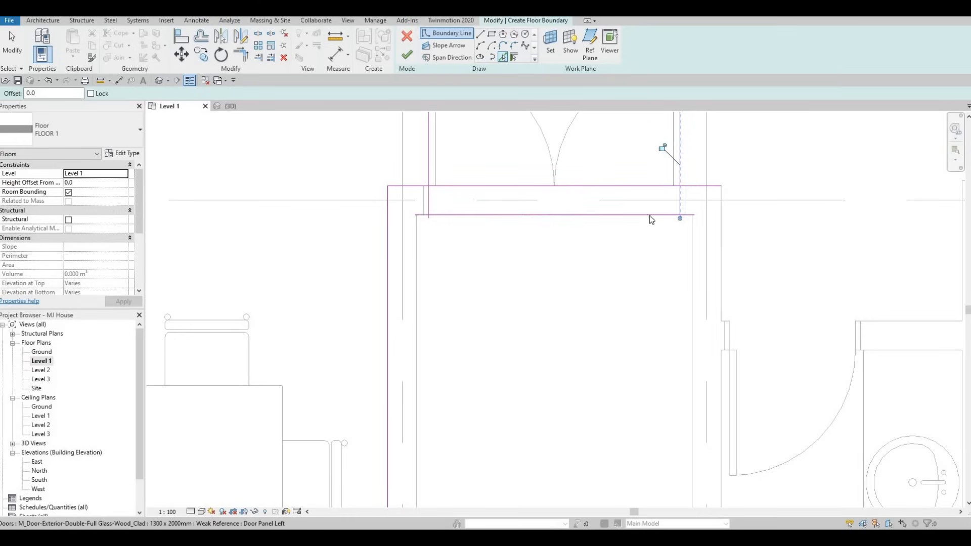
Step: Trim the boundary line corners at the entrance door opening into a closed outline
key(Escape)
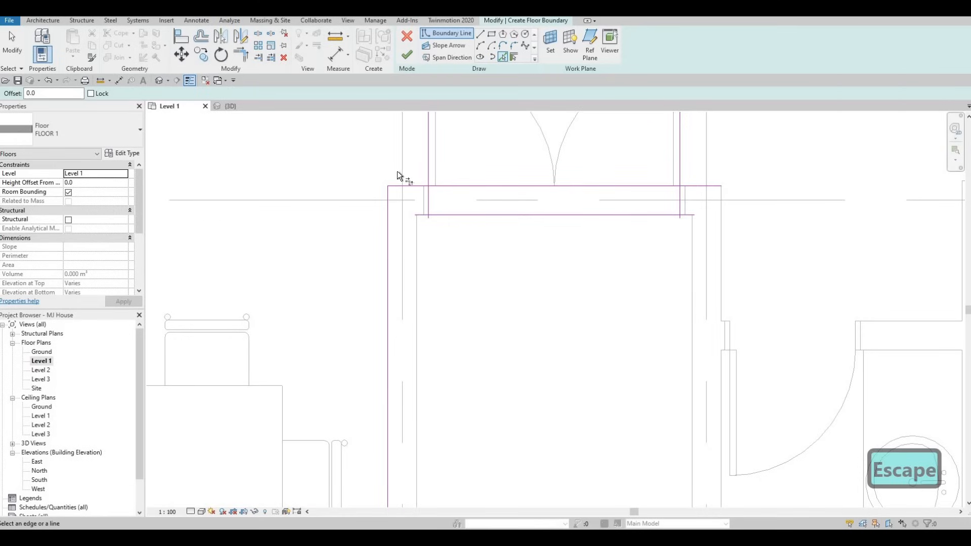
key(t)
key(r)
click(415, 185)
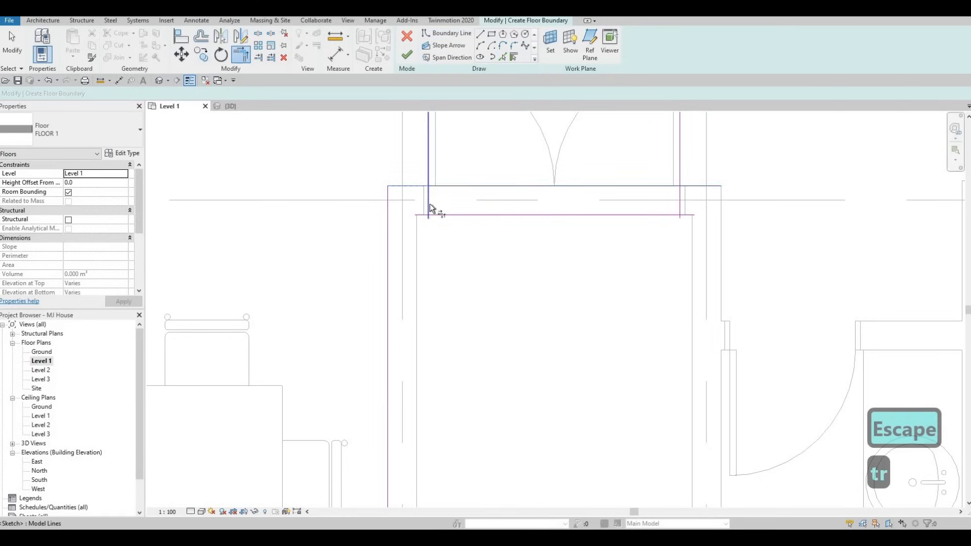
click(432, 210)
click(652, 214)
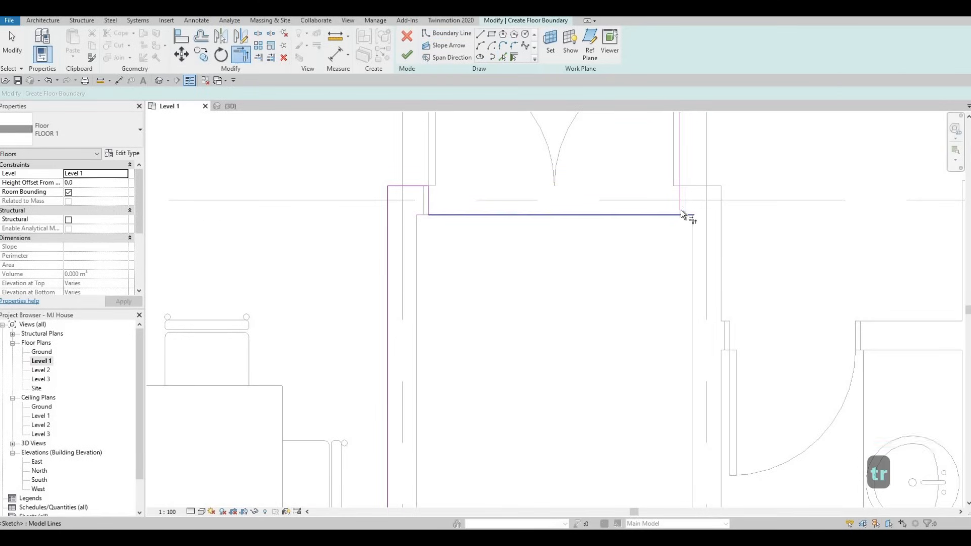
click(681, 209)
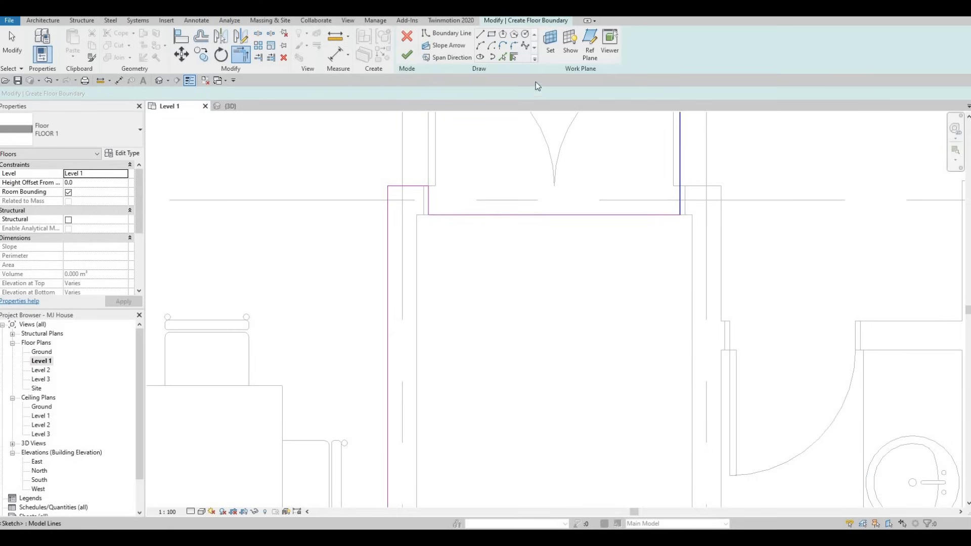
key(Escape)
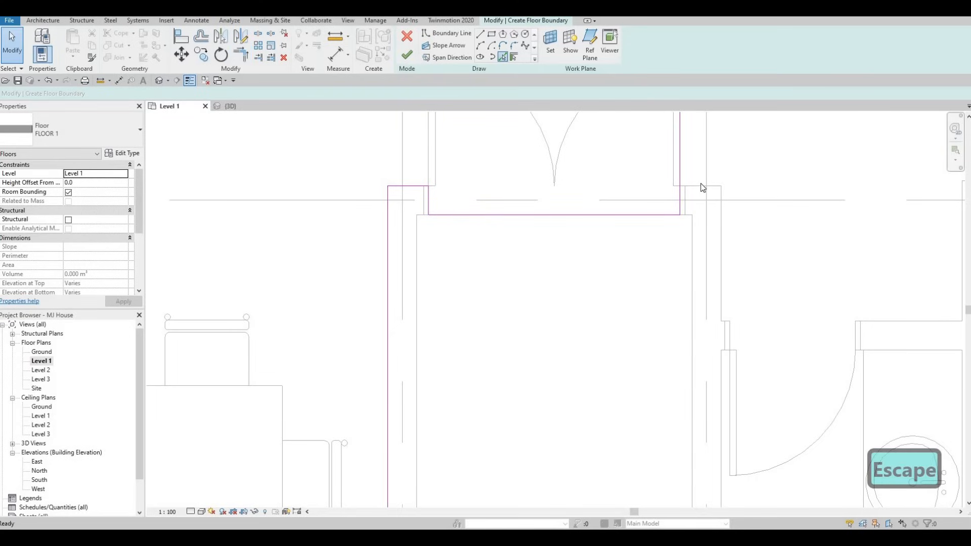
Step: Pick the wall edge beside the door and trim it against the adjoining boundary line
click(704, 190)
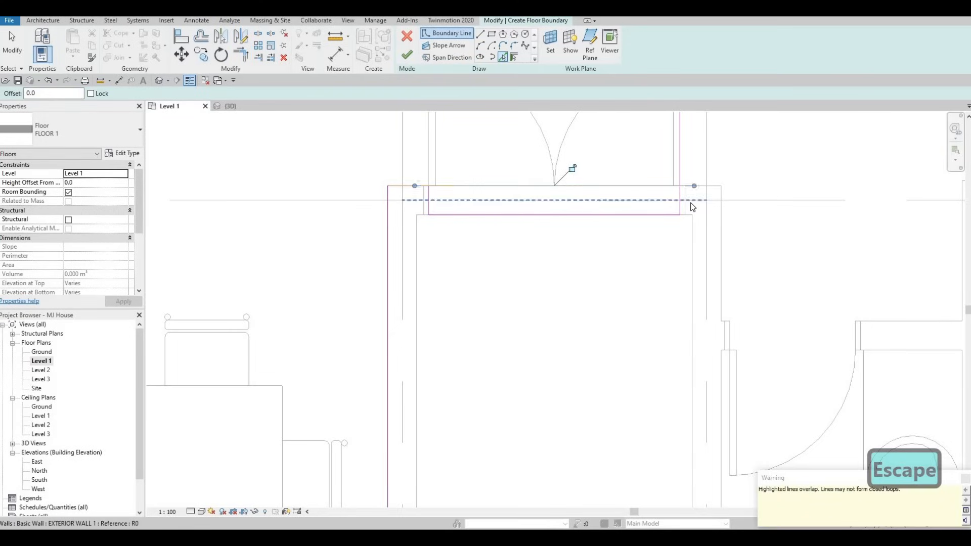
key(Escape)
key(Escape)
key(t)
key(r)
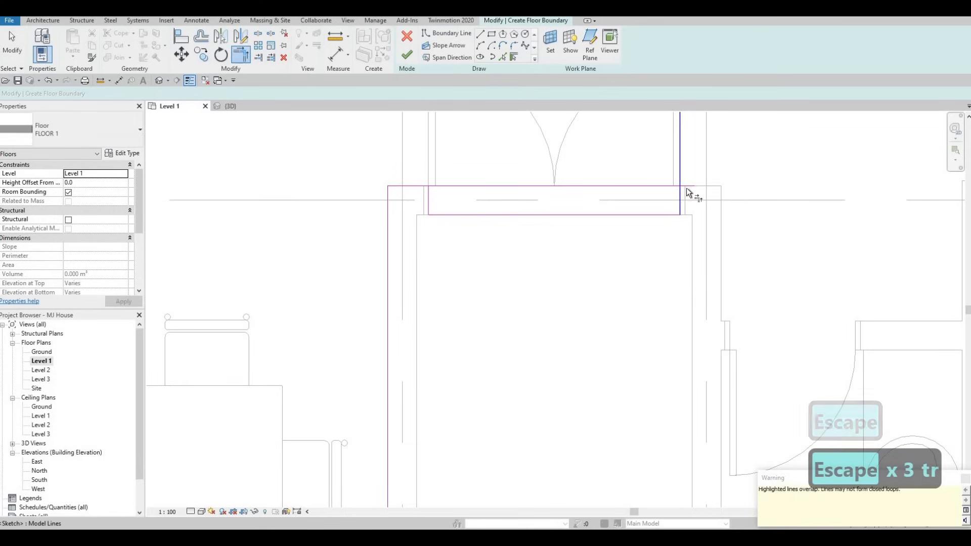
click(686, 187)
click(681, 196)
middle_drag(652, 210, 512, 212)
scroll(512, 212, down, 1)
Step: Pick the wall edges along the bathroom side as further floor boundary lines
key(Escape)
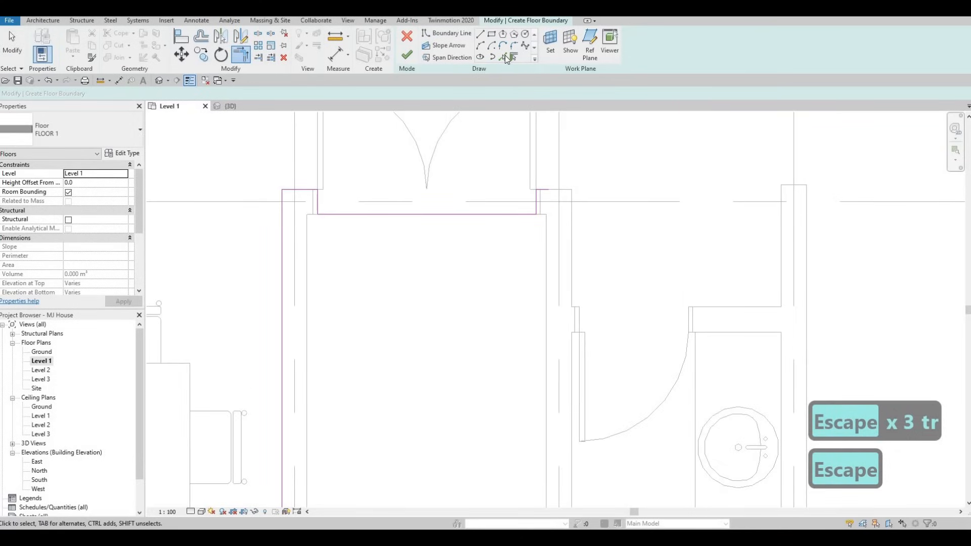
click(504, 57)
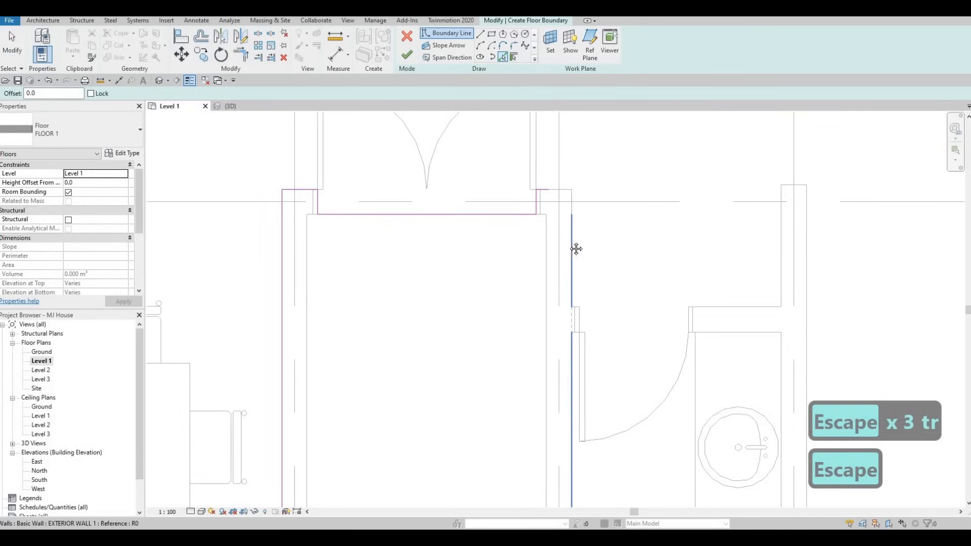
scroll(526, 198, down, 2)
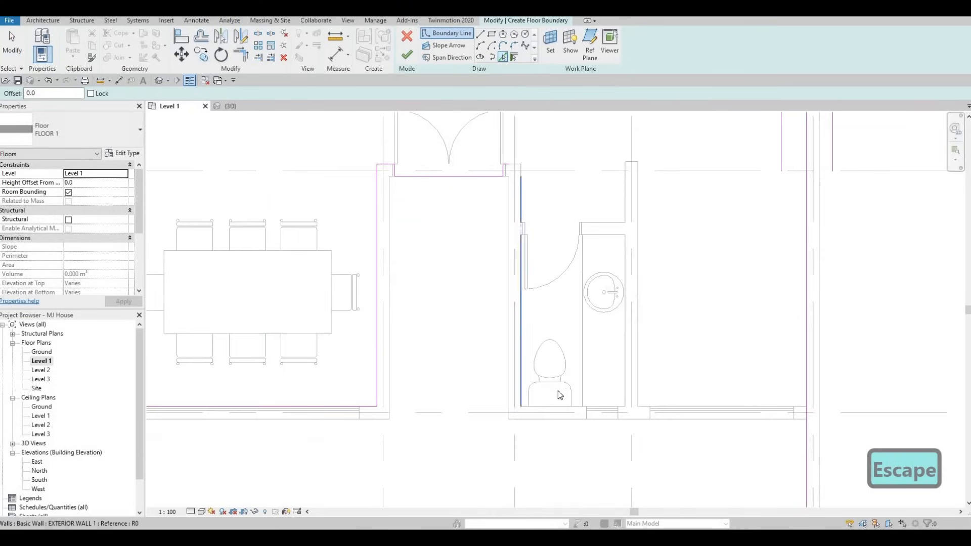
scroll(586, 419, up, 1)
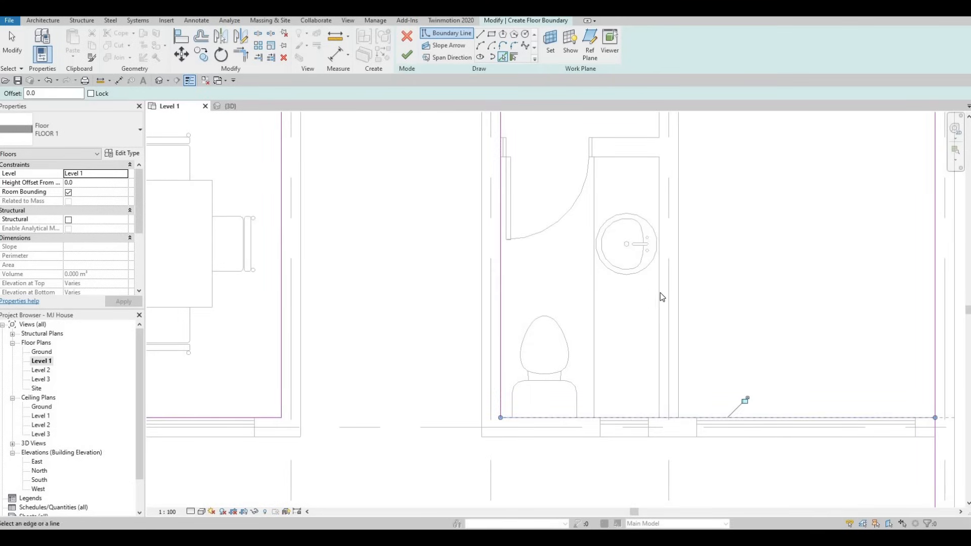
scroll(678, 296, down, 1)
middle_drag(679, 296, 597, 324)
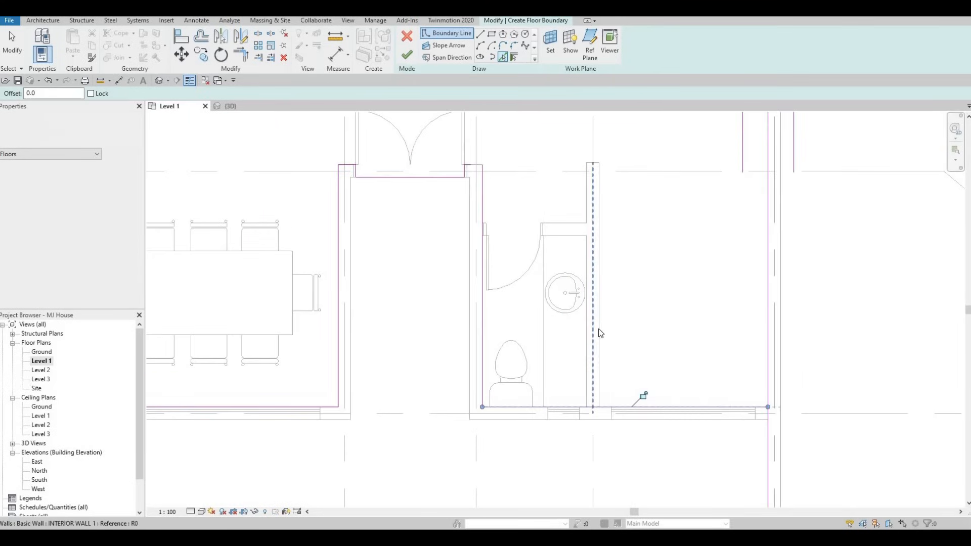
scroll(589, 331, down, 2)
key(Escape)
key(Escape)
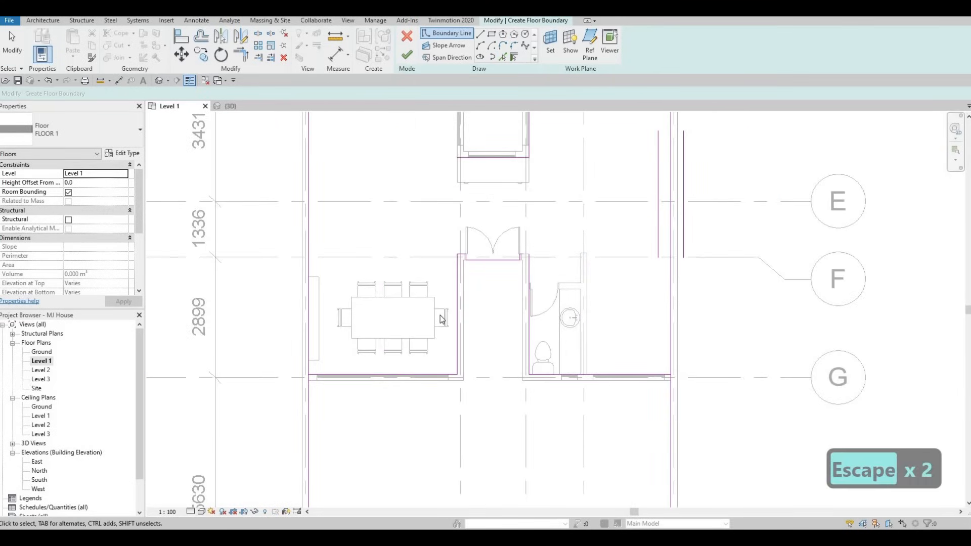
Step: Trim the boundary line corners around the bathroom and dining room into a continuous outline
key(t)
key(r)
scroll(558, 259, up, 5)
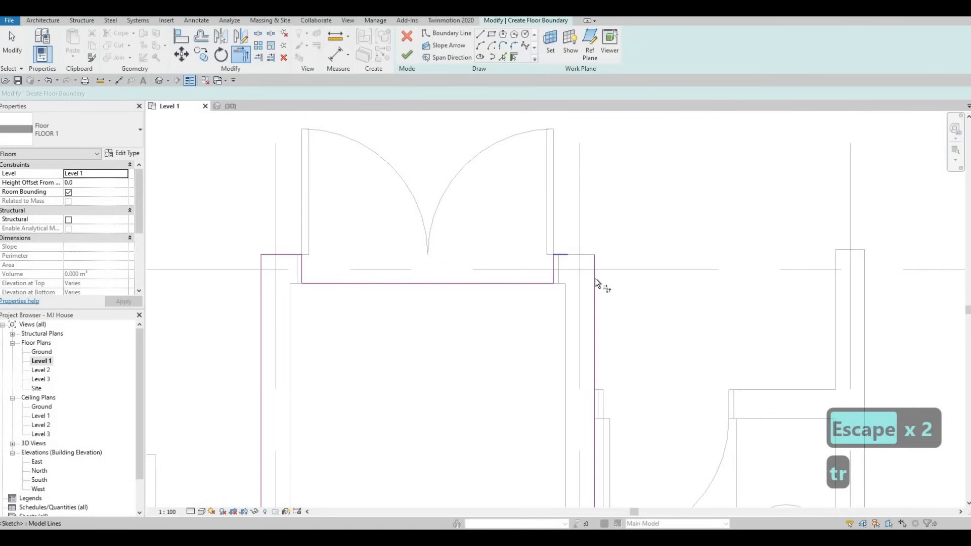
click(595, 278)
scroll(519, 152, down, 2)
middle_drag(564, 358, 461, 207)
scroll(461, 207, down, 2)
middle_drag(635, 352, 577, 383)
click(625, 351)
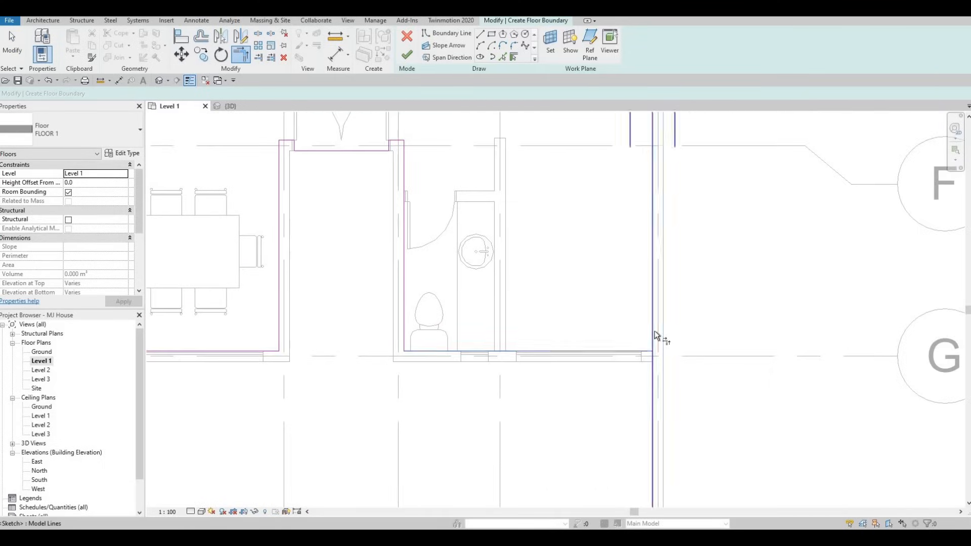
click(654, 331)
Step: Trim the remaining boundary corners around the upper room into a closed loop and finish the floor
middle_drag(611, 171, 582, 305)
scroll(585, 326, down, 3)
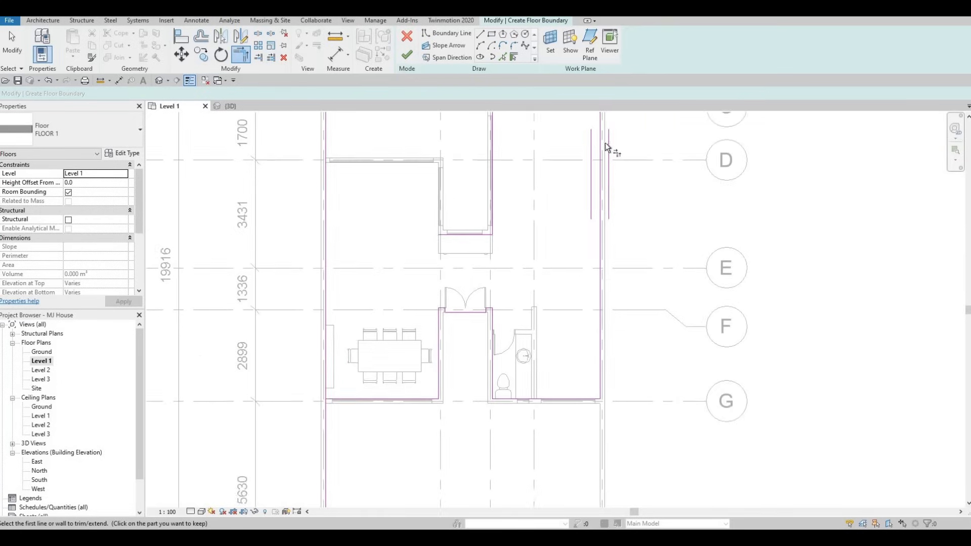
middle_drag(605, 143, 609, 177)
scroll(593, 142, up, 1)
click(595, 147)
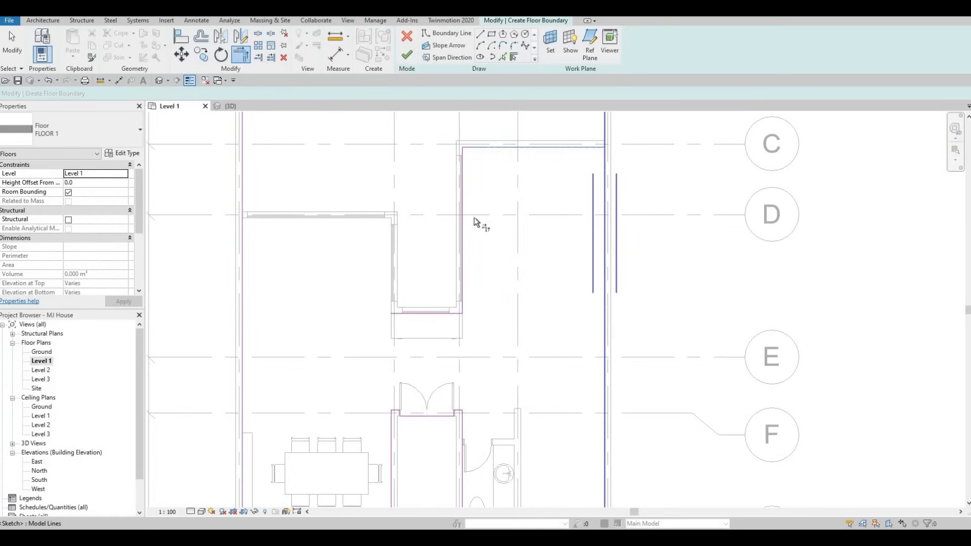
click(393, 314)
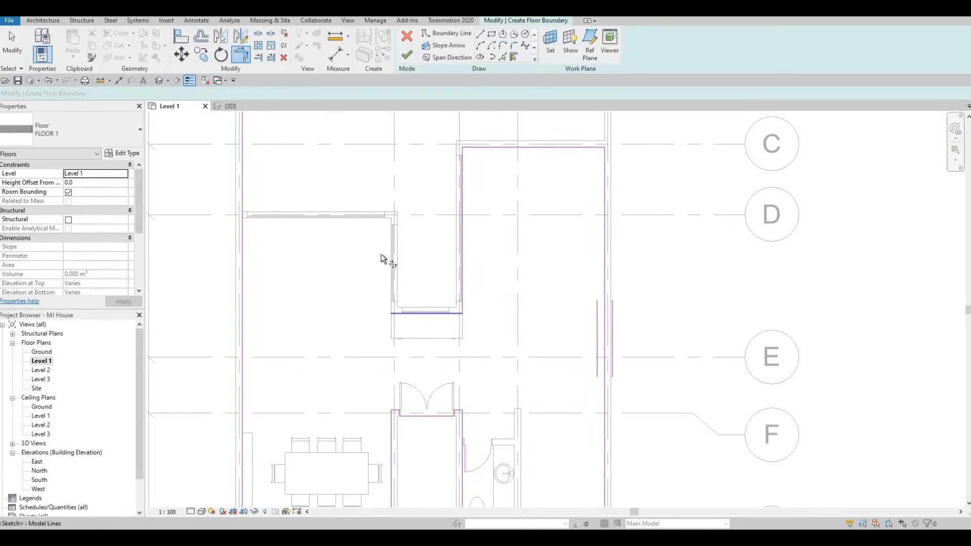
click(249, 379)
scroll(466, 280, up, 2)
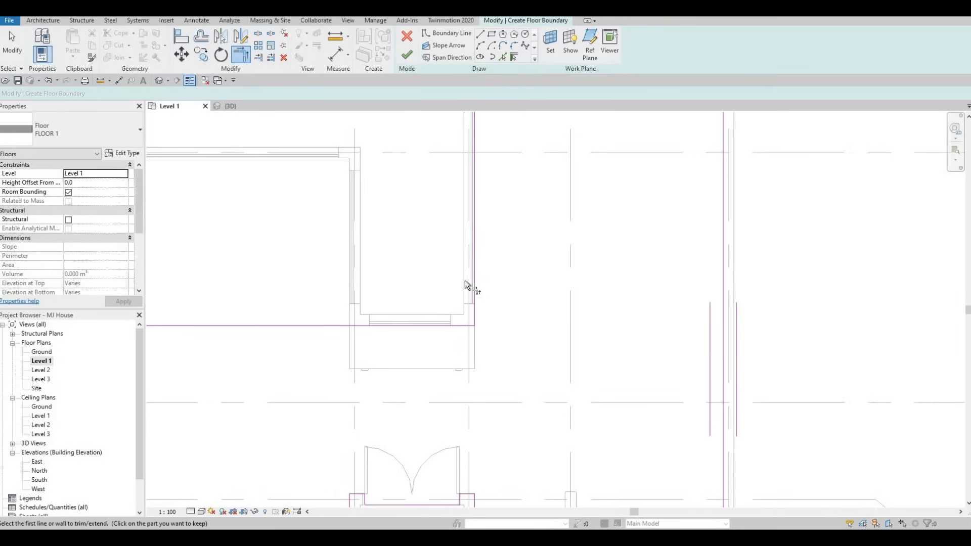
scroll(404, 240, down, 1)
scroll(407, 241, down, 1)
scroll(409, 255, down, 1)
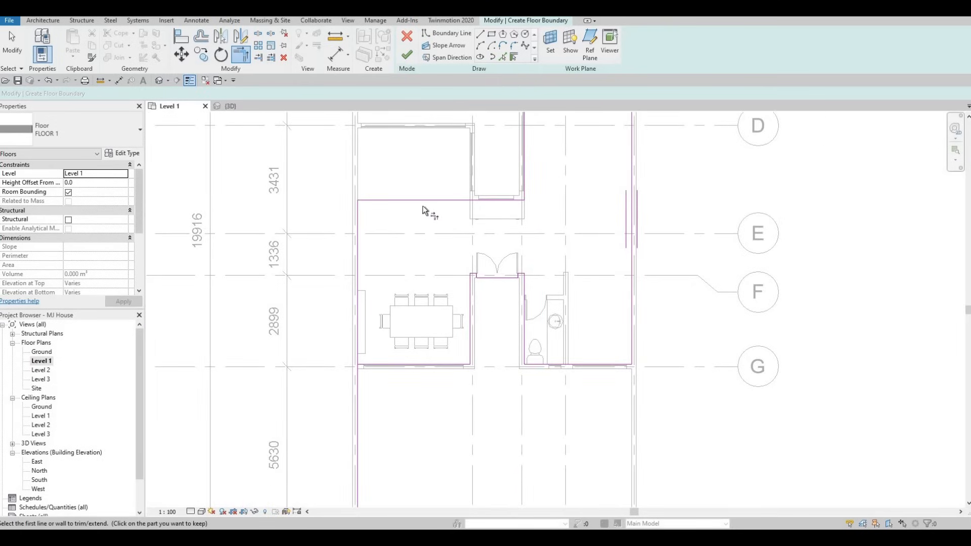
middle_drag(369, 356, 372, 336)
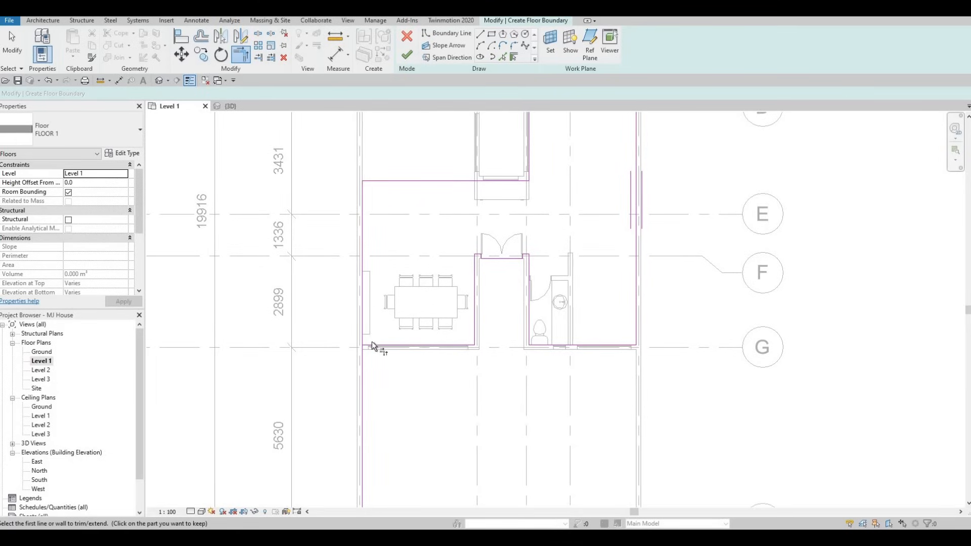
click(404, 343)
scroll(505, 238, up, 4)
scroll(490, 264, up, 2)
middle_drag(490, 264, 377, 231)
scroll(376, 231, down, 1)
scroll(429, 229, down, 2)
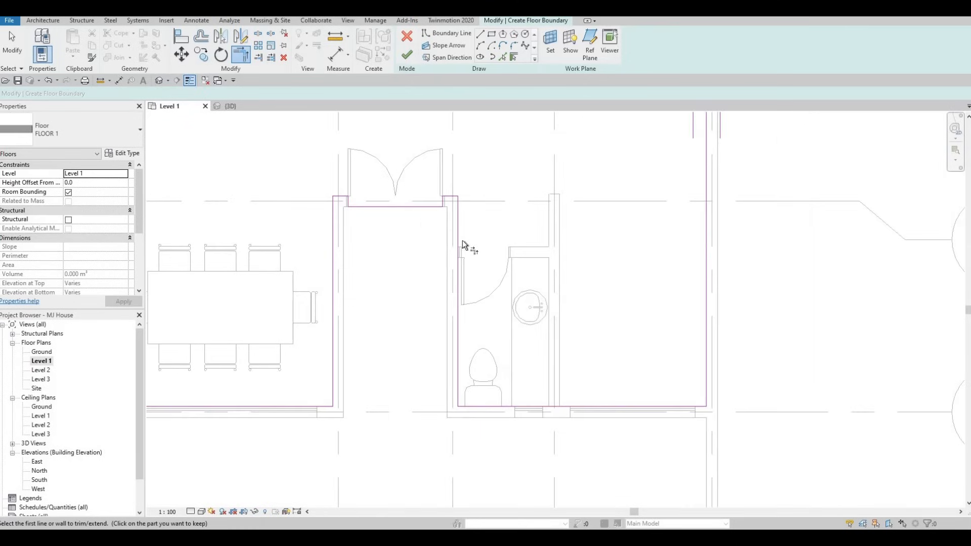
scroll(461, 232, down, 2)
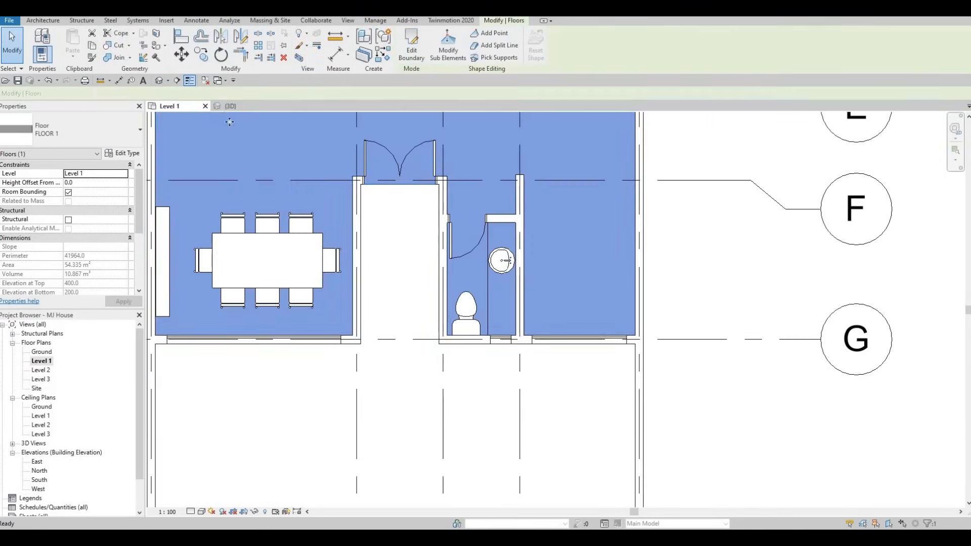
Step: Open the 3D view and set its detail level to Fine and visual style to Shaded
click(230, 106)
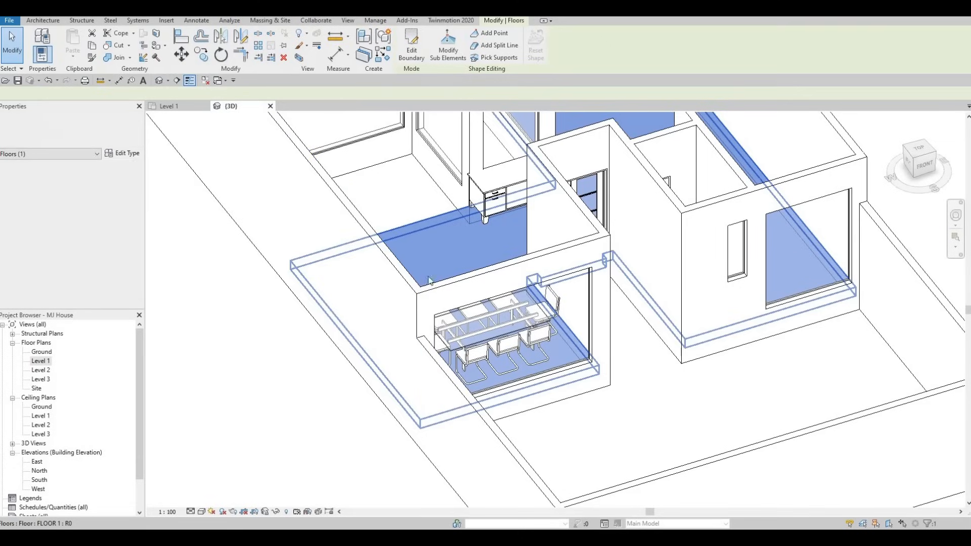
key(Escape)
key(Escape)
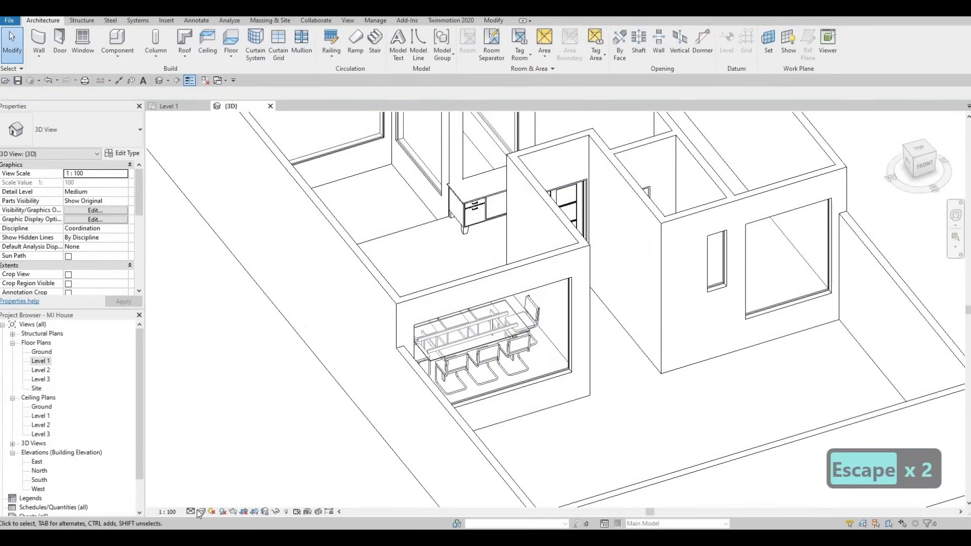
click(201, 511)
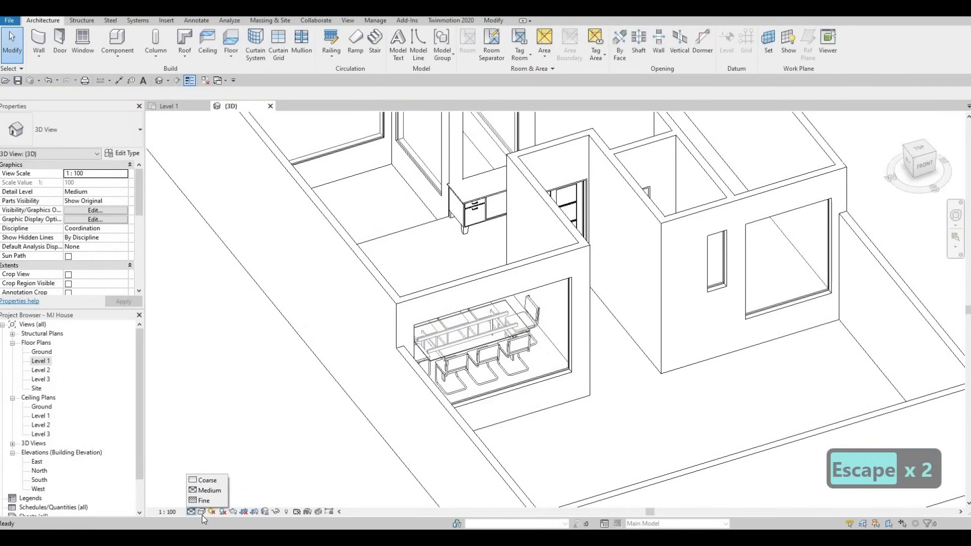
click(204, 500)
click(201, 512)
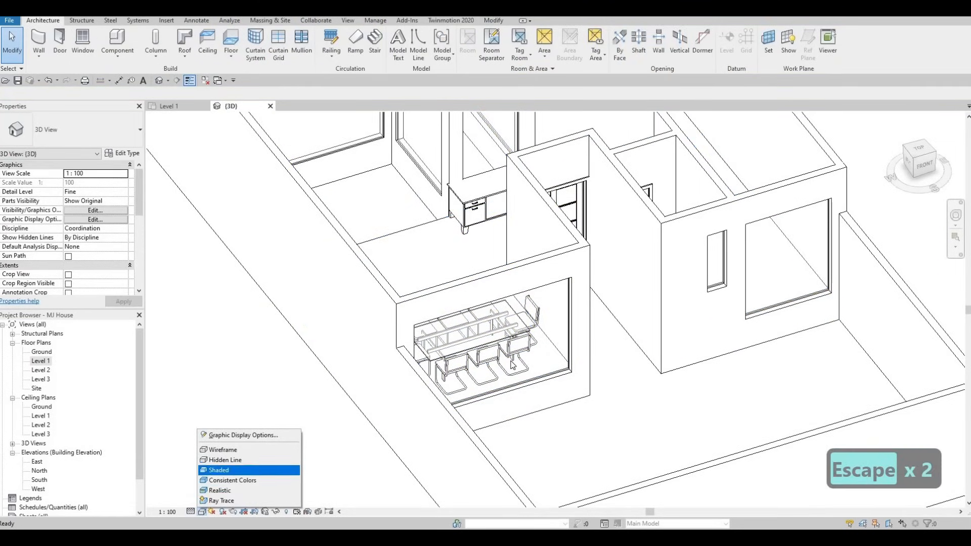
click(249, 470)
Step: Orbit and zoom the 3D view to inspect the floor at the entrance door threshold
mouse_move(402, 417)
shift+middle_down()
mouse_move(305, 432)
mouse_move(492, 462)
mouse_move(585, 458)
mouse_move(581, 411)
mouse_move(551, 381)
mouse_move(482, 390)
shift+middle_up()
shift+middle_drag(568, 393, 434, 307)
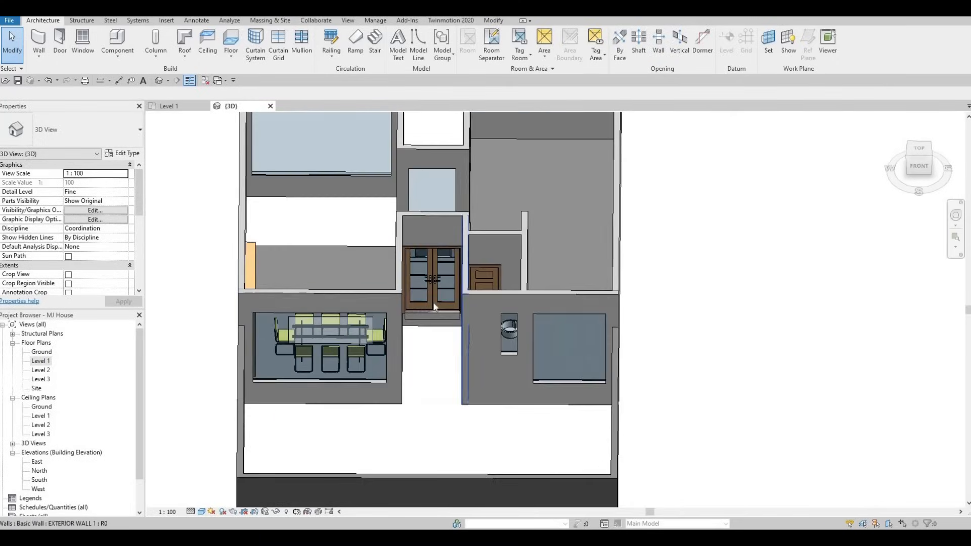
scroll(434, 307, up, 5)
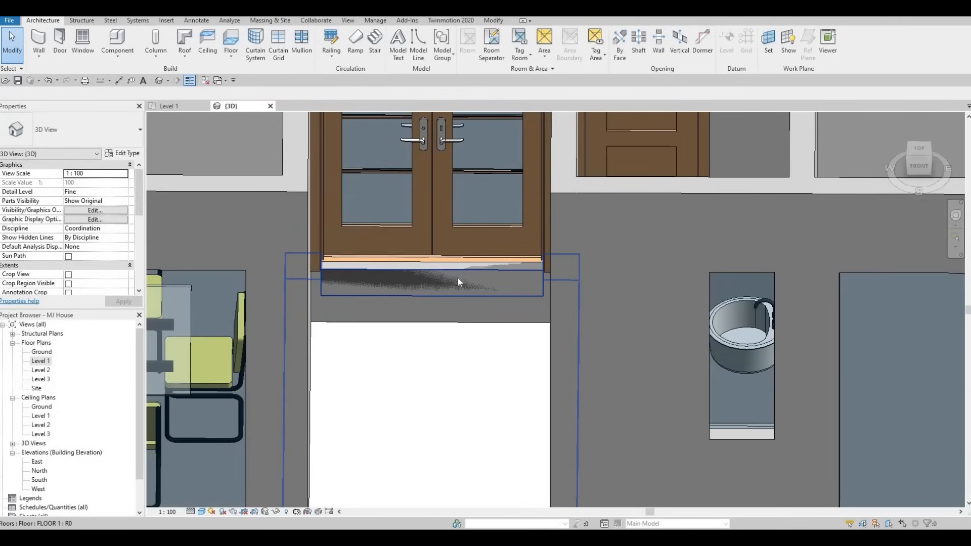
scroll(457, 277, down, 2)
shift+middle_drag(590, 371, 687, 389)
scroll(687, 388, up, 3)
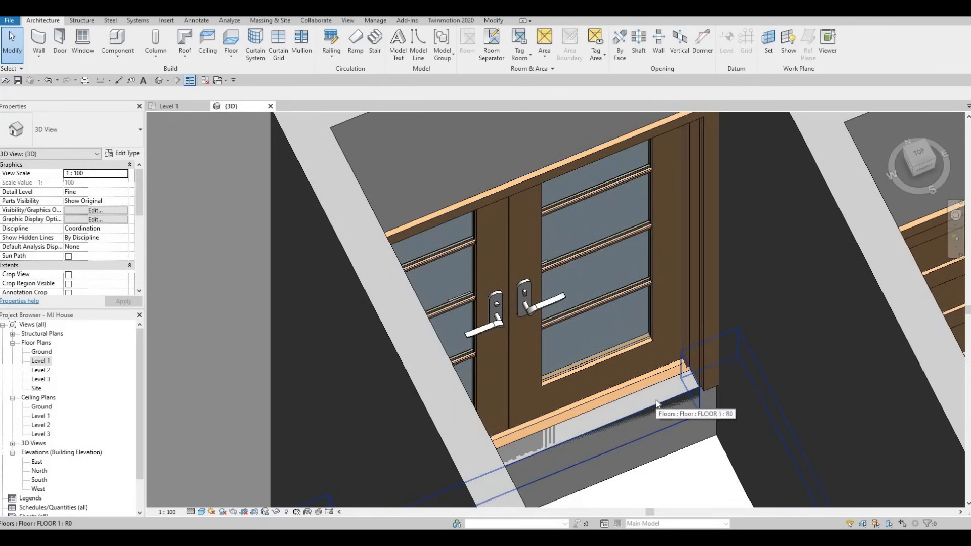
click(652, 416)
key(Escape)
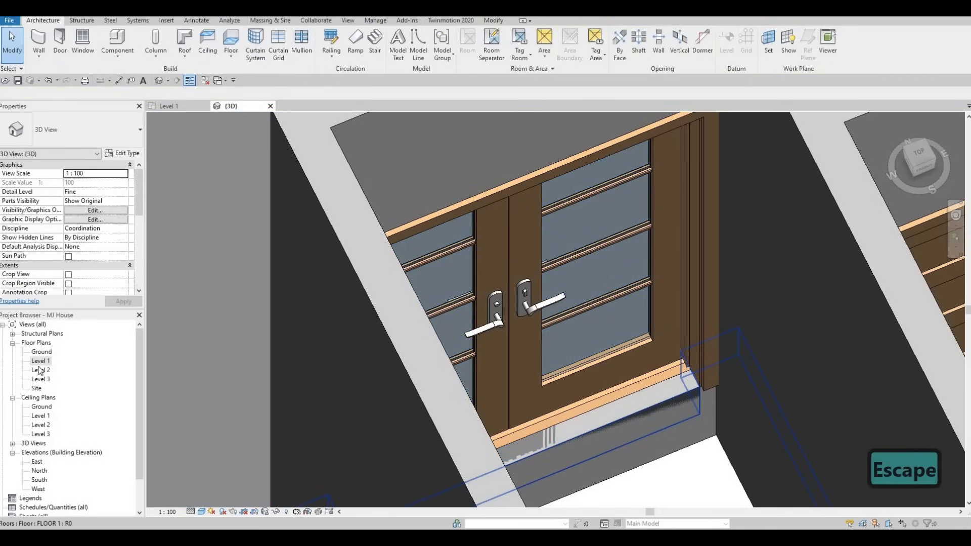
Step: Return to the Level 1 plan and open the floor's boundary for editing
key(ctrl+Tab)
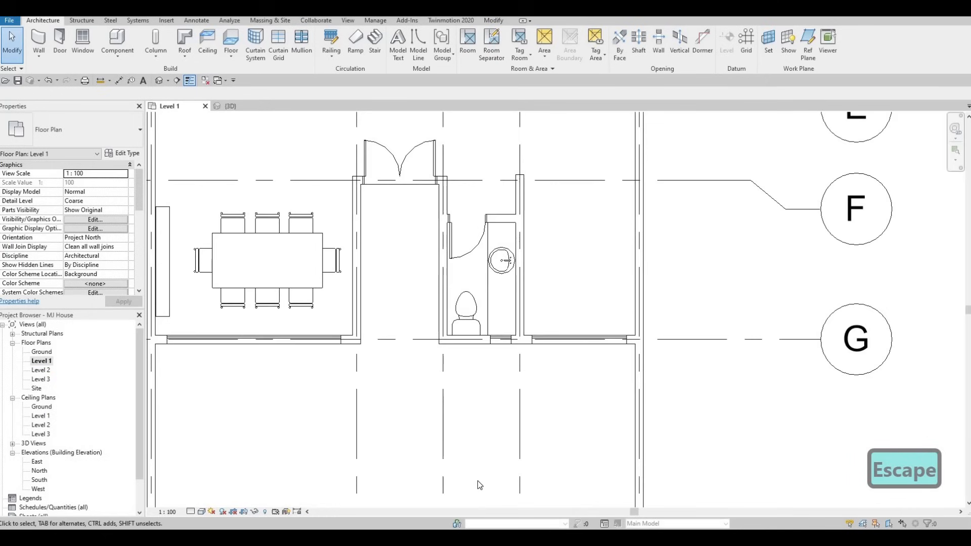
middle_drag(419, 186, 431, 368)
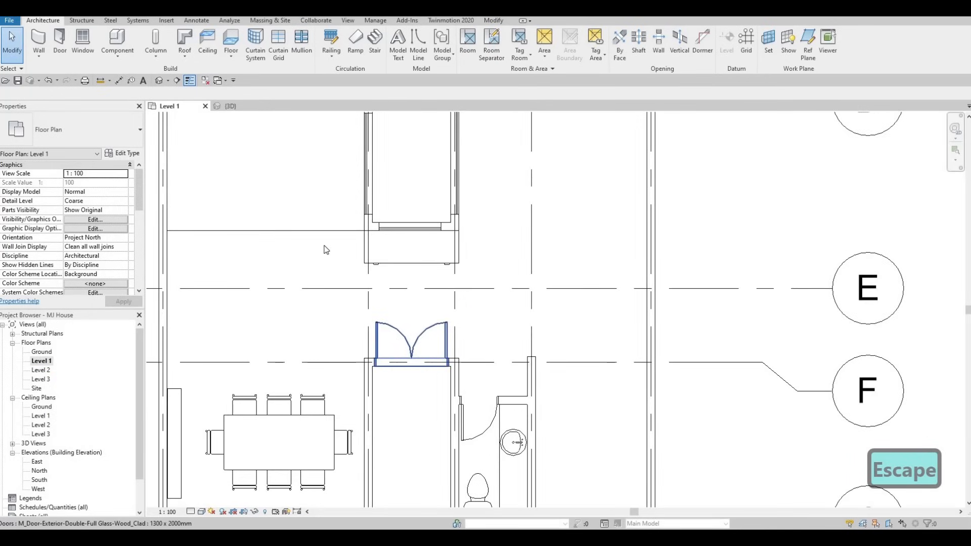
click(484, 142)
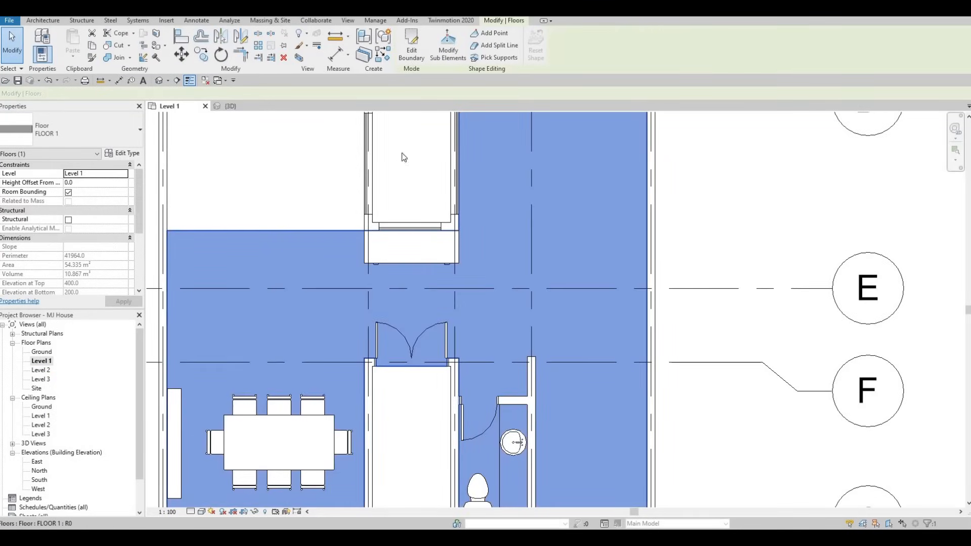
click(411, 45)
key(Escape)
key(Escape)
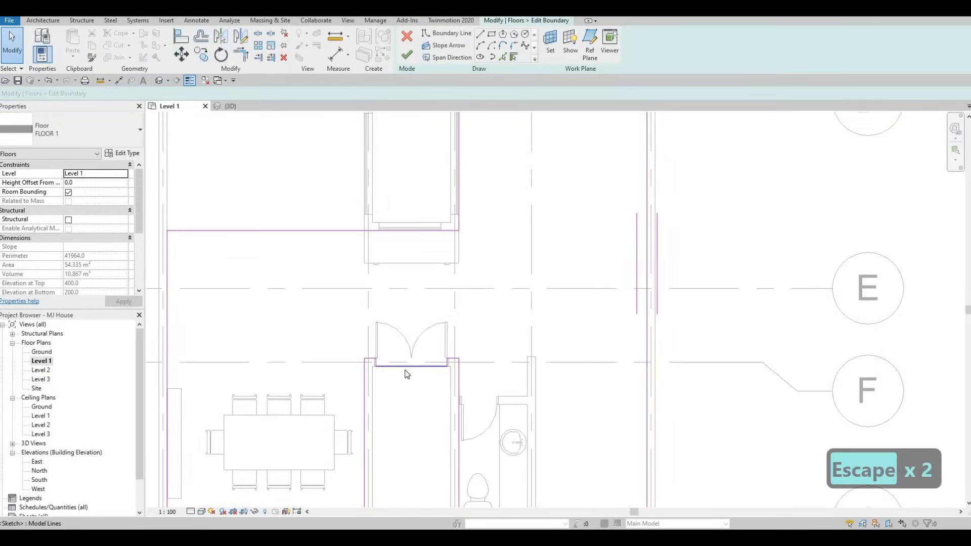
Step: Delete the boundary lines running across the entrance door opening
click(406, 373)
key(Delete)
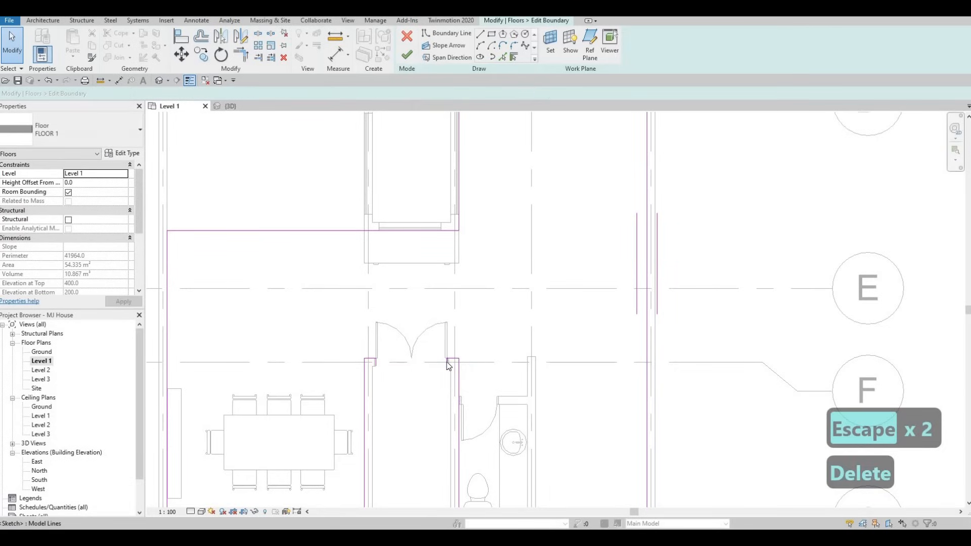
click(453, 366)
key(Delete)
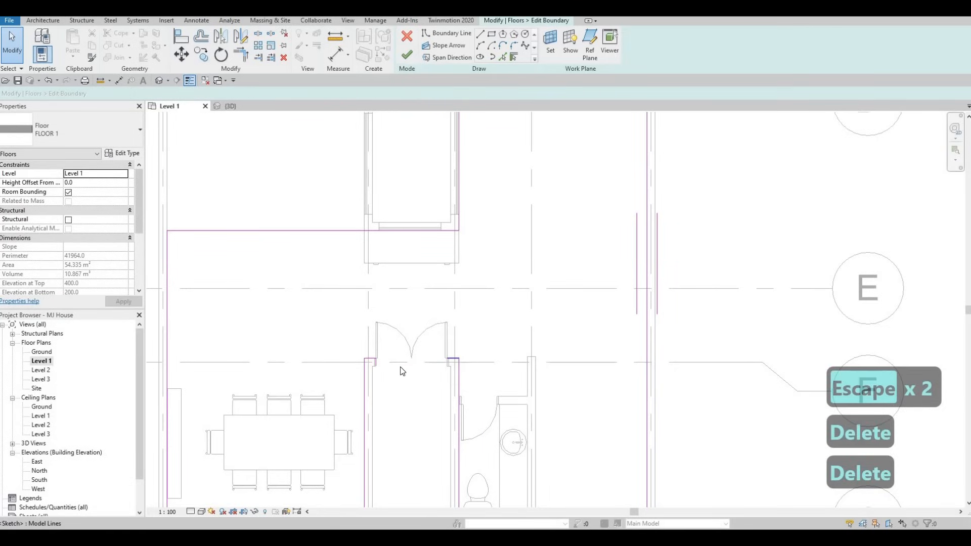
click(400, 372)
key(Delete)
key(Delete)
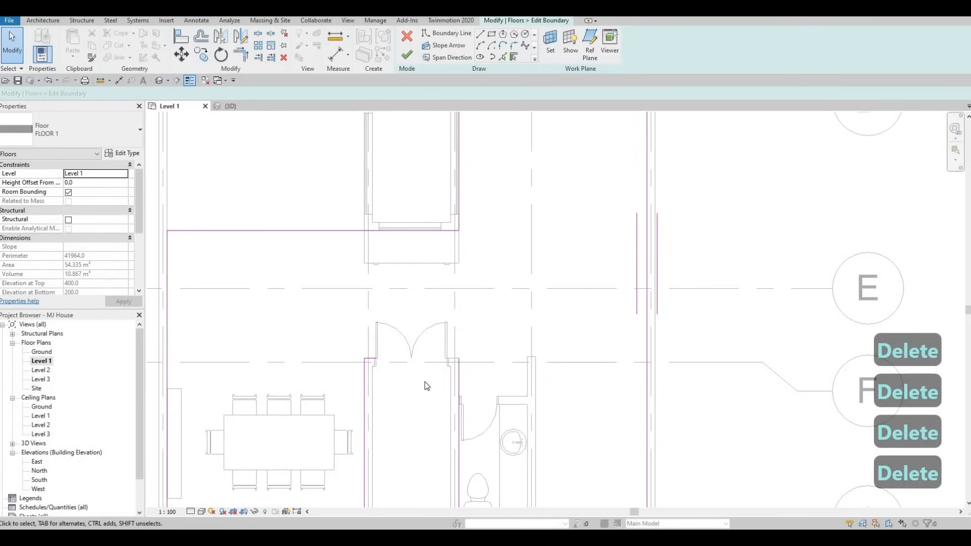
Step: Trim the boundary lines at the door opening so the outline follows the wall face
key(t)
key(r)
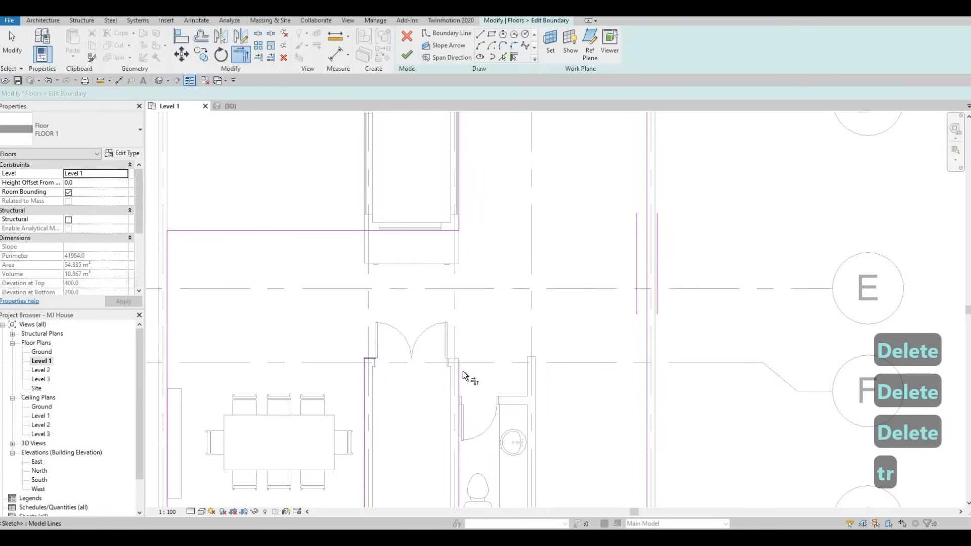
click(460, 372)
click(459, 371)
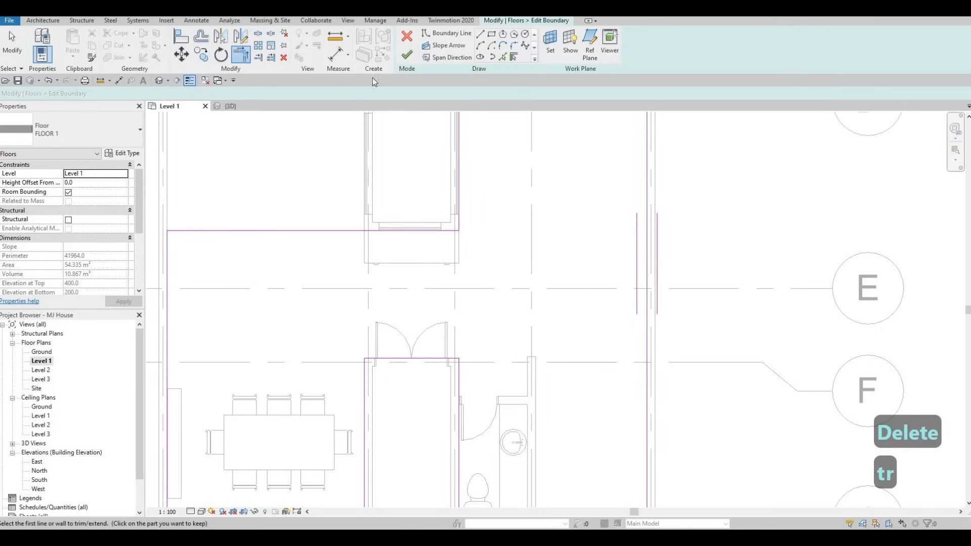
Step: Switch to the 3D view and orbit and zoom in to inspect the floor under the entrance door
click(241, 107)
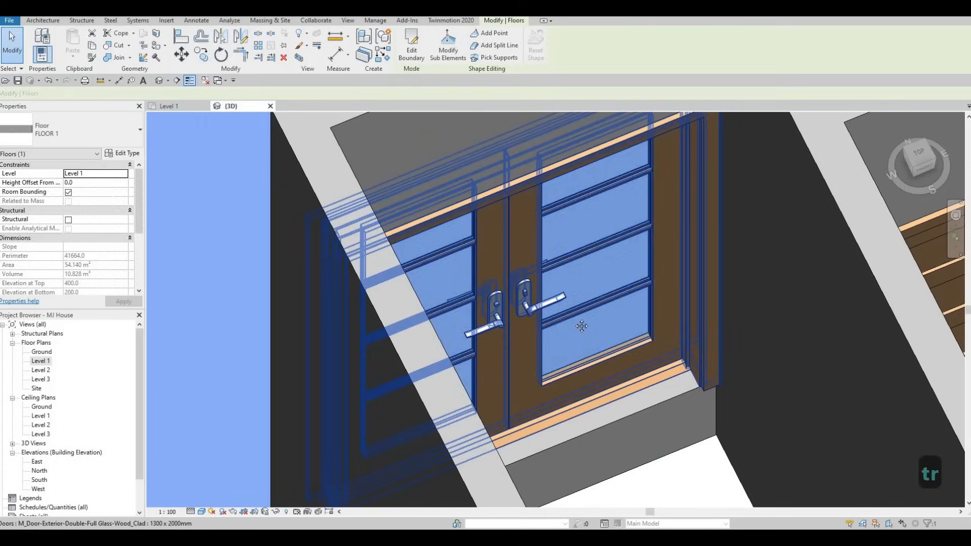
key(Escape)
key(Escape)
middle_drag(689, 403, 629, 303)
scroll(629, 303, down, 2)
shift+middle_drag(551, 260, 502, 343)
scroll(525, 358, up, 5)
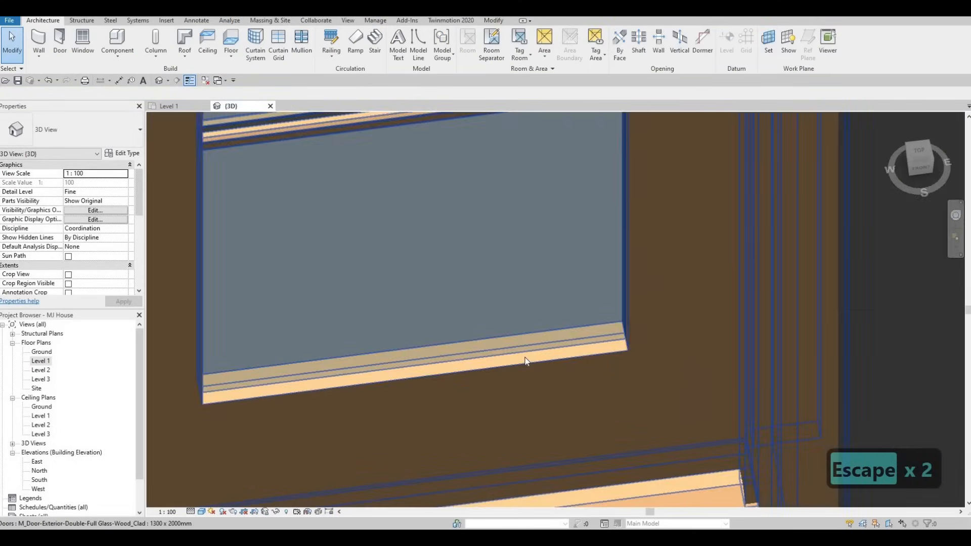
Step: Inspect the entrance door and the floor beneath it in the 3D view from several angles
middle_drag(579, 387, 554, 370)
scroll(555, 370, down, 2)
middle_drag(536, 449, 563, 390)
scroll(561, 391, down, 1)
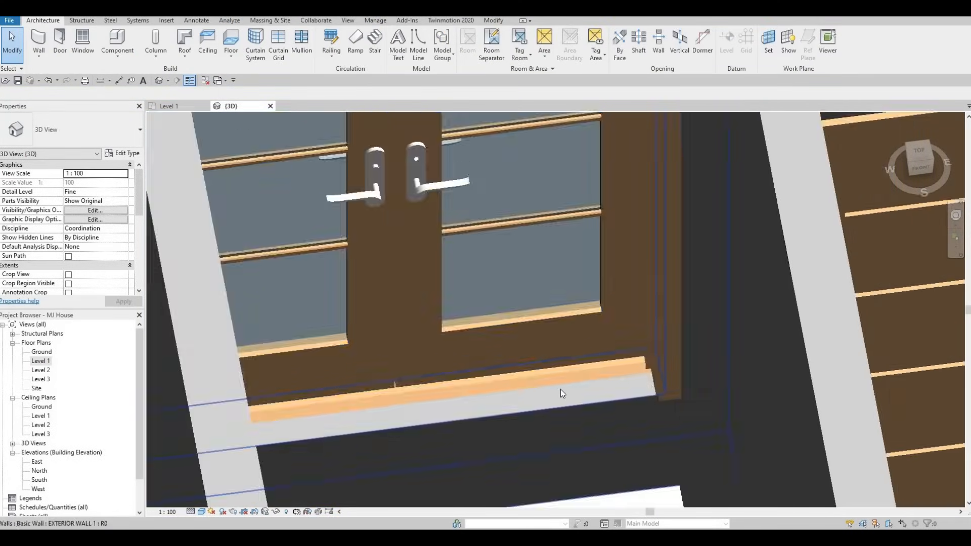
scroll(560, 389, down, 3)
scroll(576, 323, down, 2)
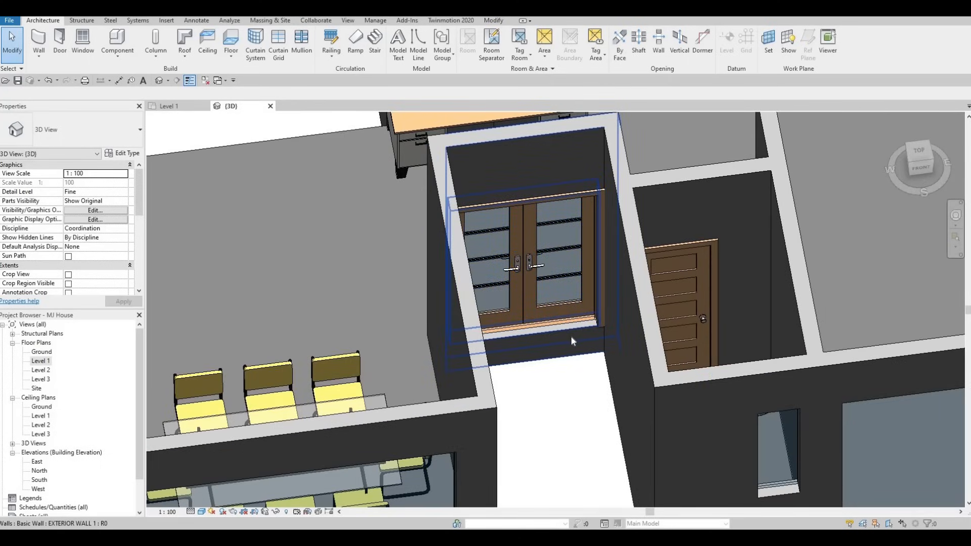
key(Escape)
key(Escape)
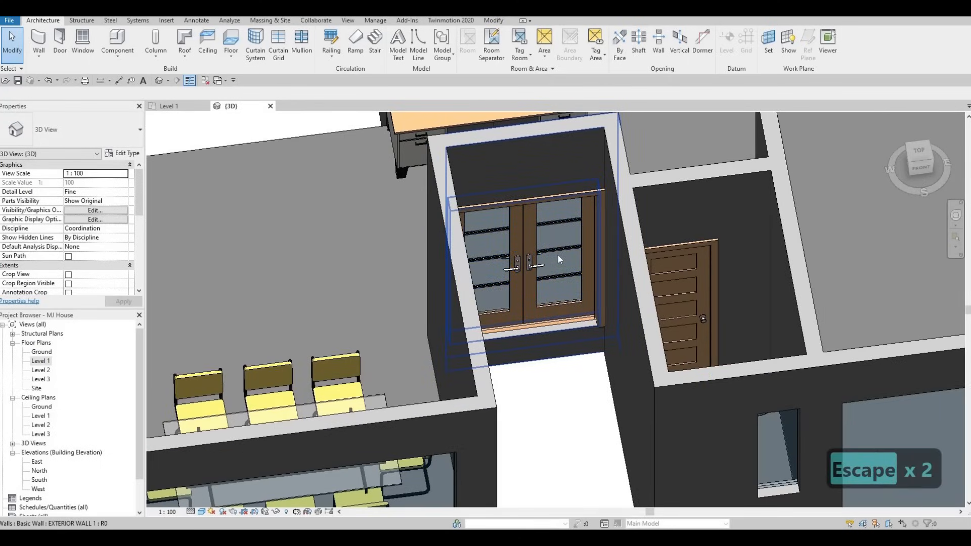
click(557, 268)
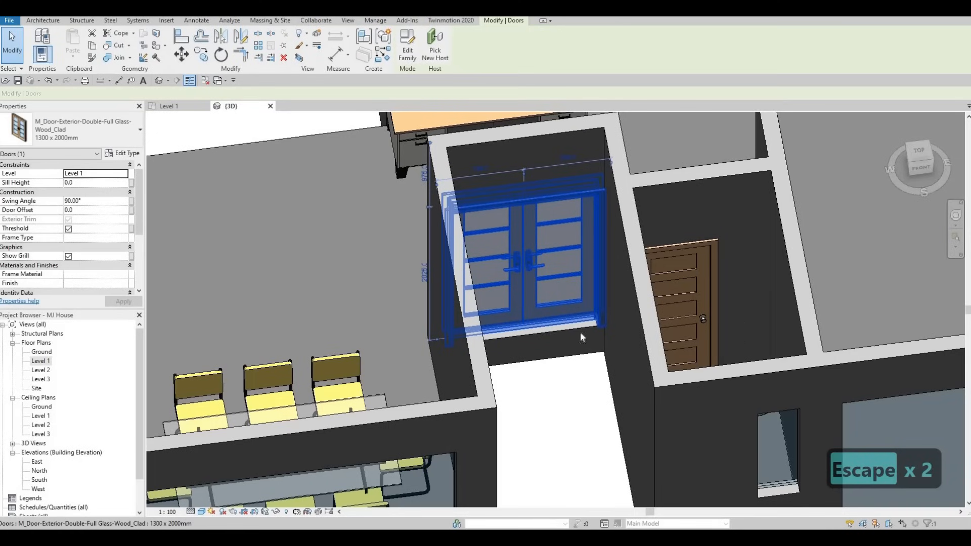
scroll(580, 337, down, 5)
key(Escape)
shift+middle_drag(585, 453, 586, 463)
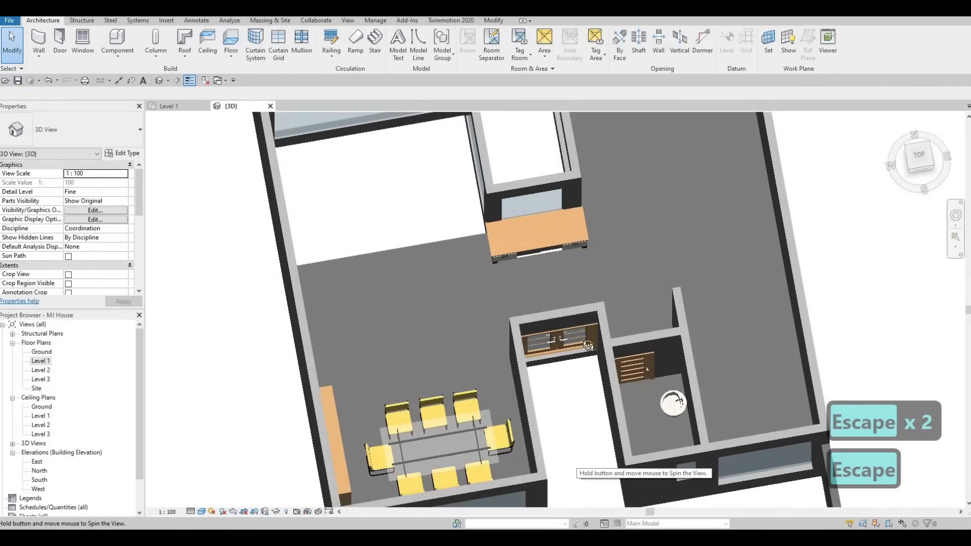
shift+middle_drag(588, 345, 566, 339)
shift+middle_drag(591, 301, 544, 325)
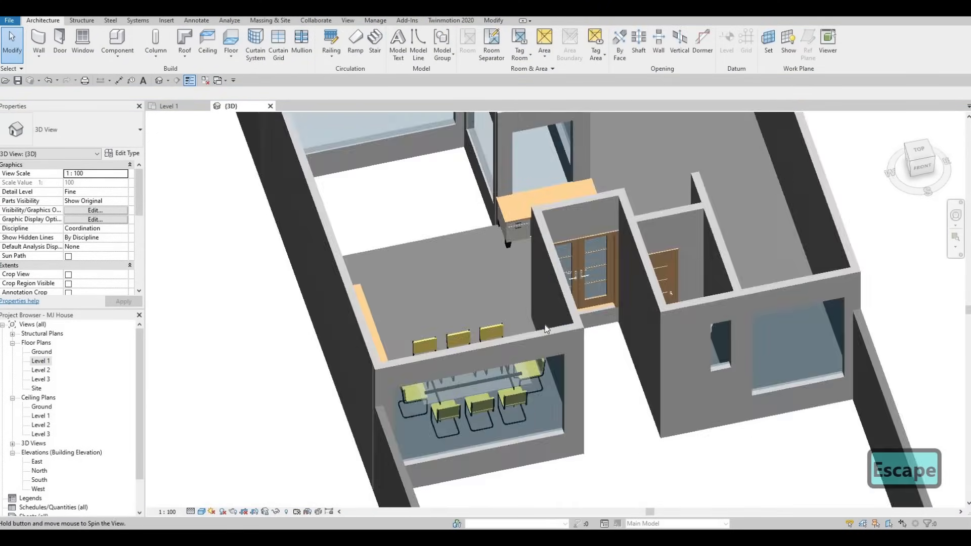
scroll(536, 274, up, 5)
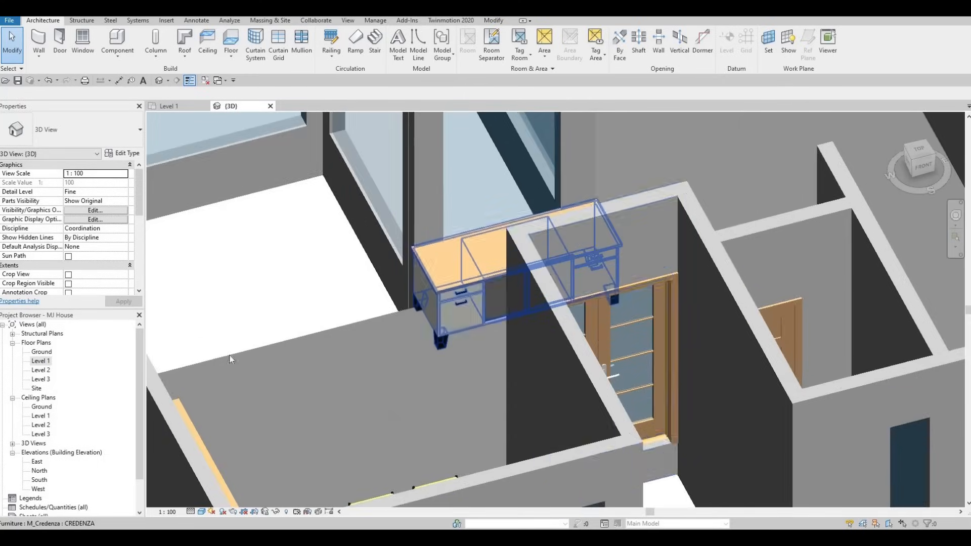
Step: Return to the Level 1 plan, start a new floor and duplicate its type as FLOOR 2
double_click(41, 360)
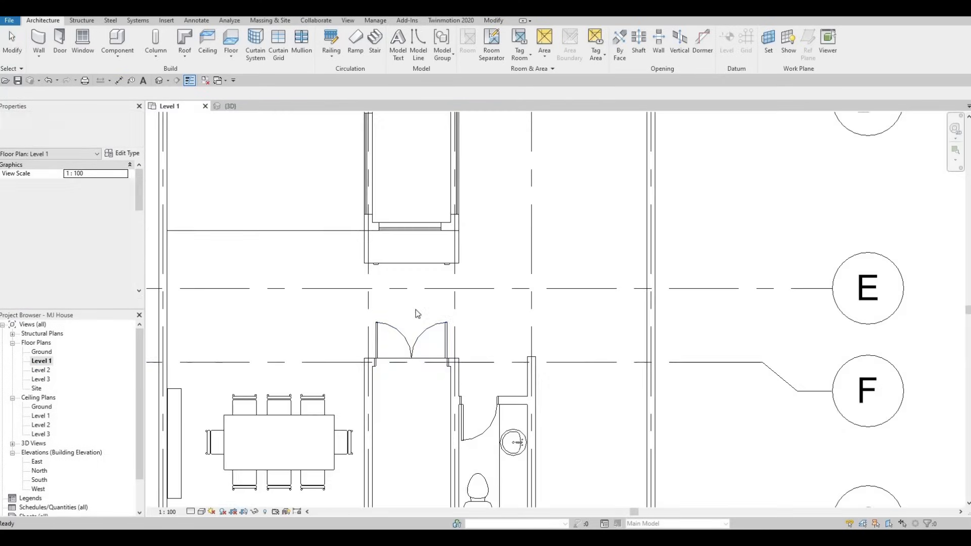
scroll(435, 339, down, 3)
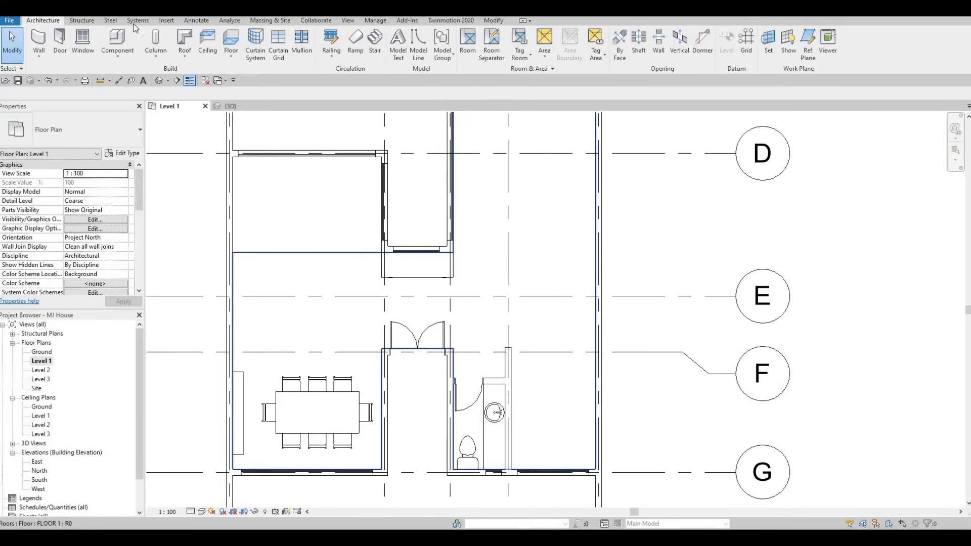
click(230, 40)
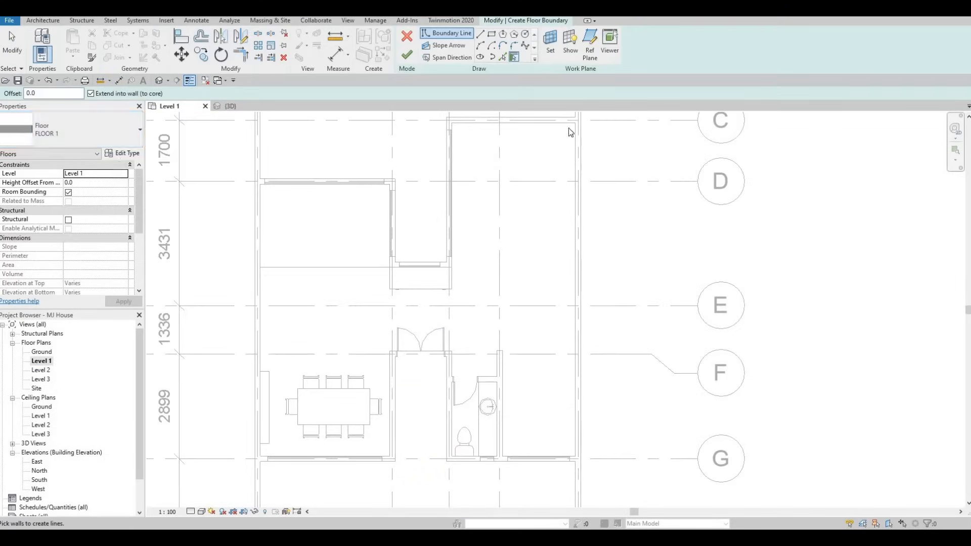
click(123, 153)
click(784, 165)
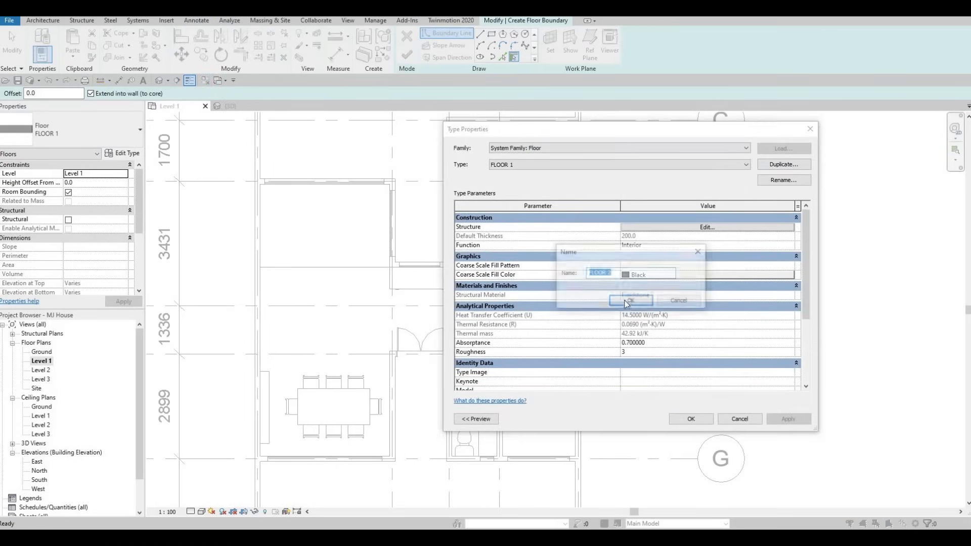
key(Return)
Step: Set the FLOOR 2 structure layer material to Granite, Cut, Polished from the Stone materials
click(693, 227)
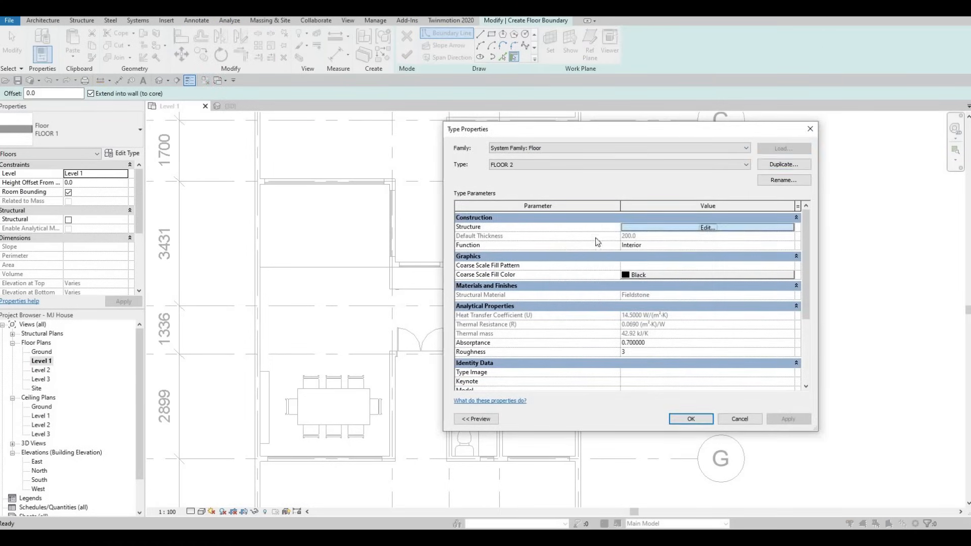
click(603, 226)
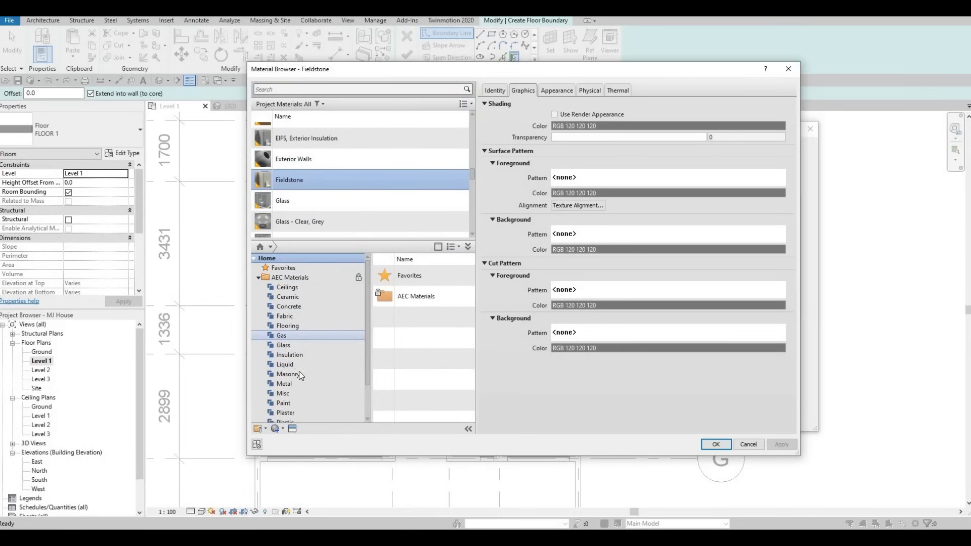
scroll(290, 399, down, 1)
click(329, 404)
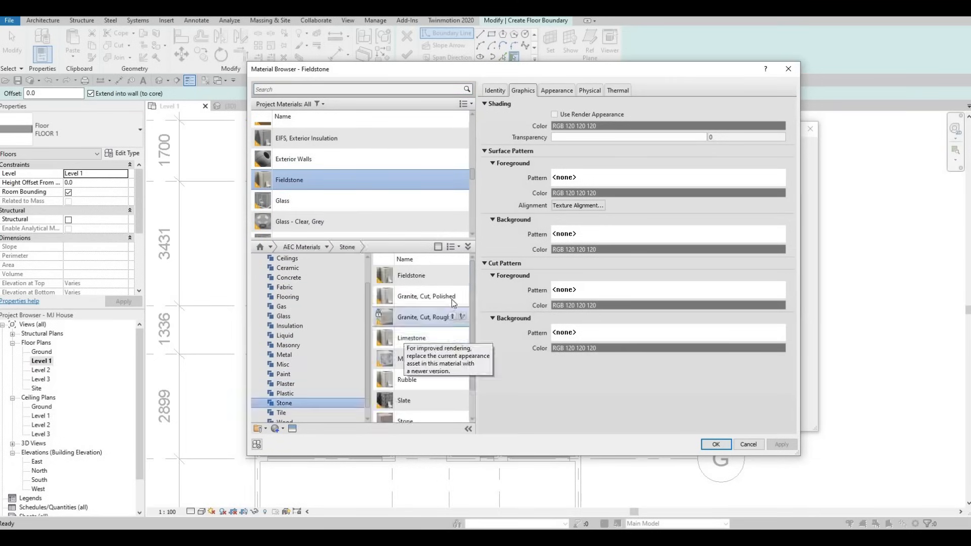
click(453, 296)
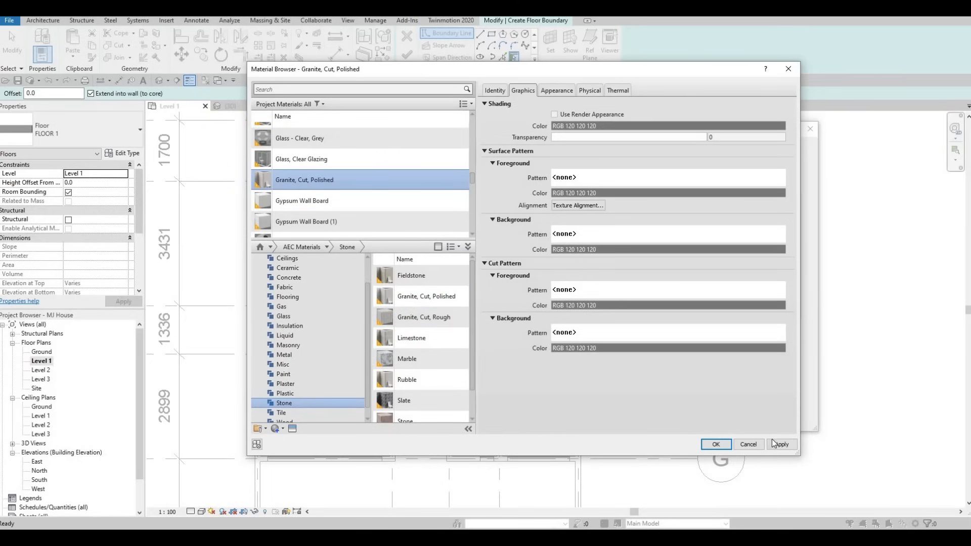
click(716, 444)
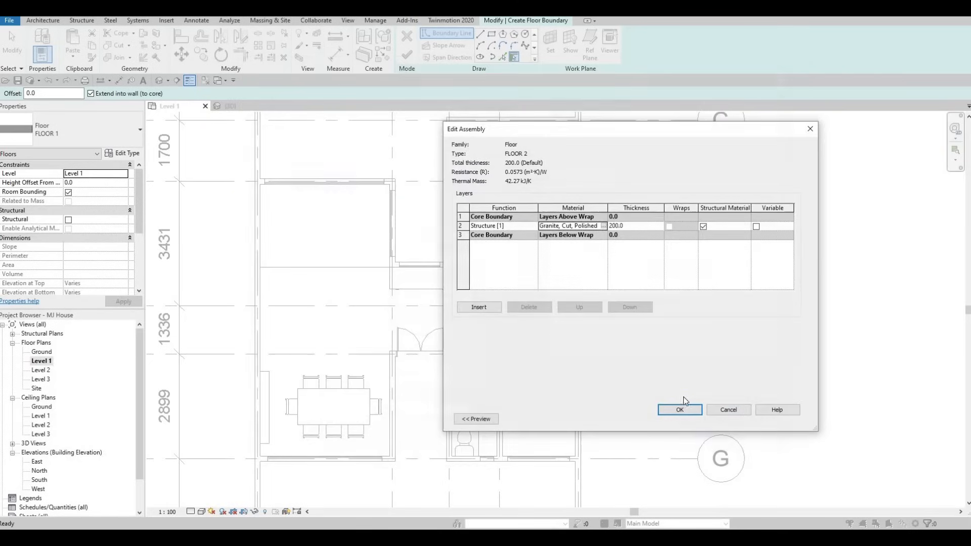
click(680, 408)
click(687, 419)
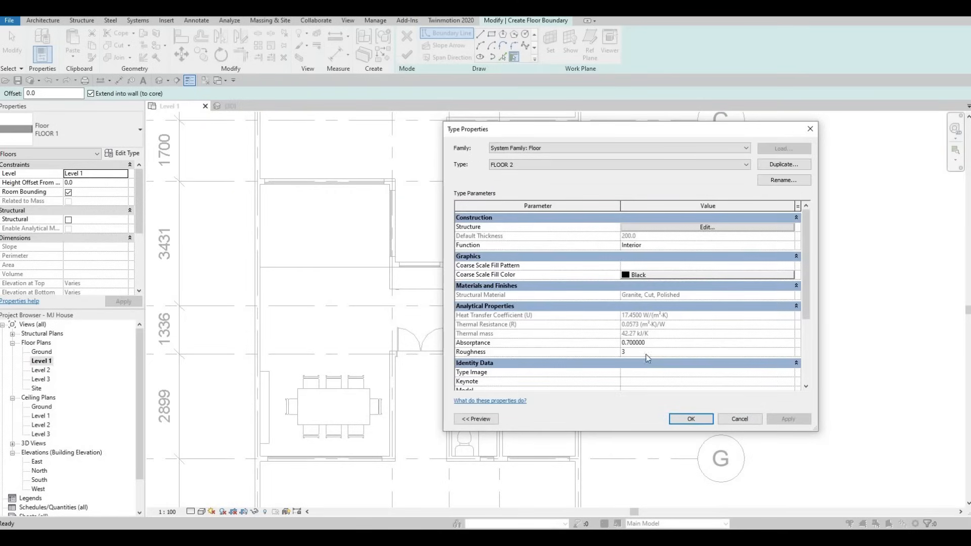
Step: Sketch a rectangular floor boundary about 3580 × 2225 mm in the room north of the entrance and finish the floor
click(491, 35)
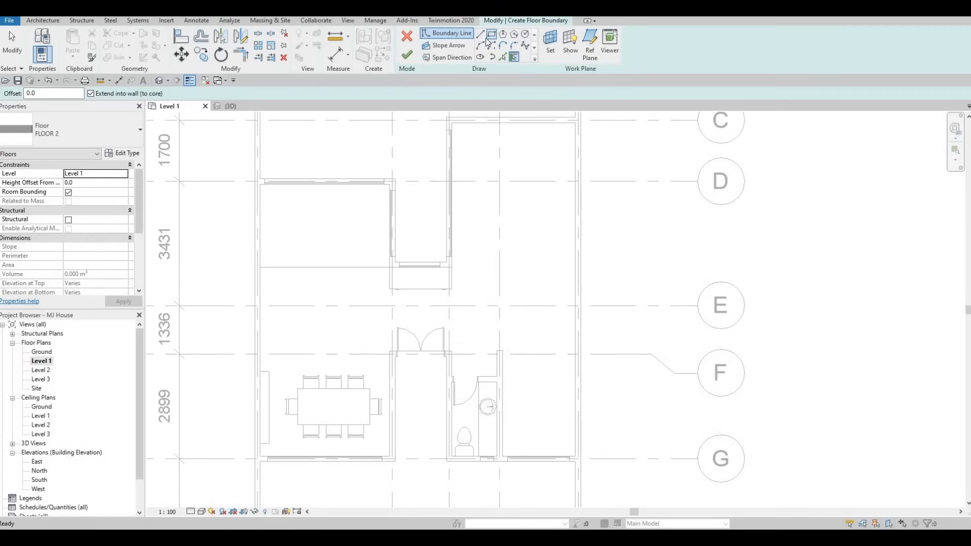
scroll(266, 190, up, 2)
click(265, 186)
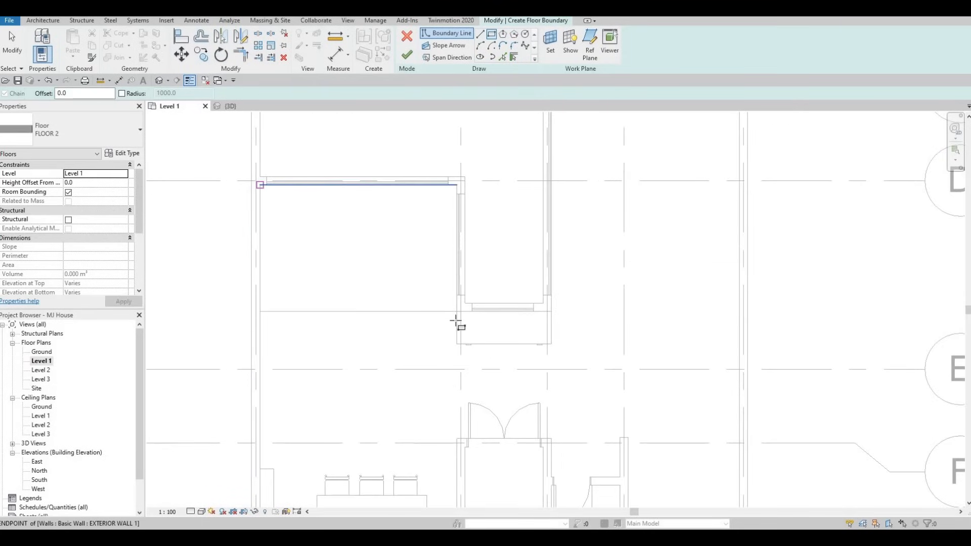
click(456, 311)
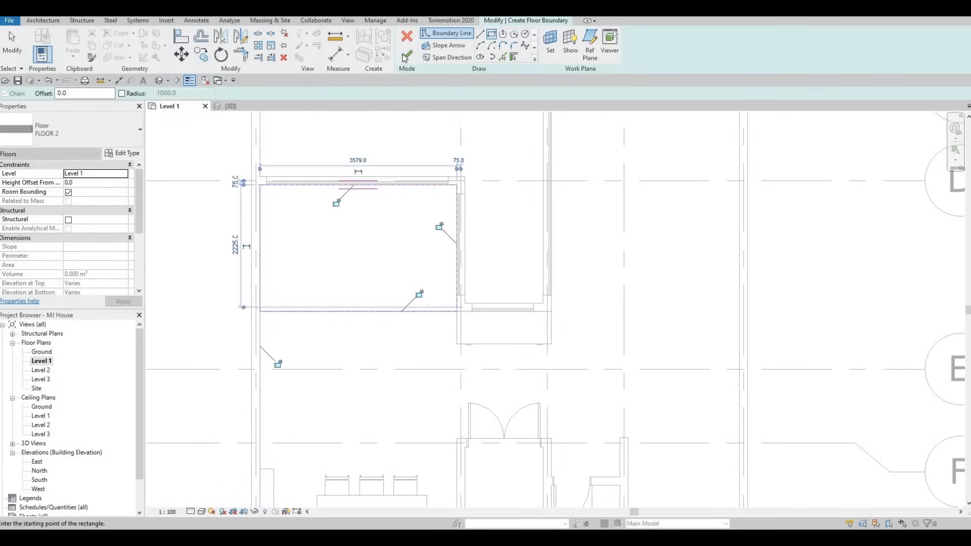
click(407, 55)
scroll(389, 203, down, 1)
key(Escape)
key(Escape)
scroll(337, 217, down, 2)
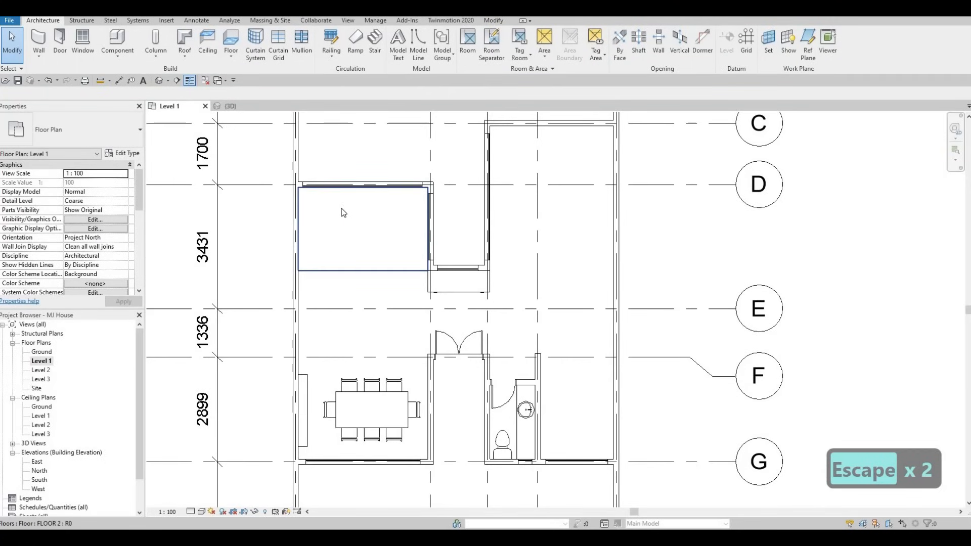
Step: Review the new floor in the Level 1 plan
scroll(344, 208, up, 1)
key(Escape)
key(Escape)
scroll(350, 262, down, 4)
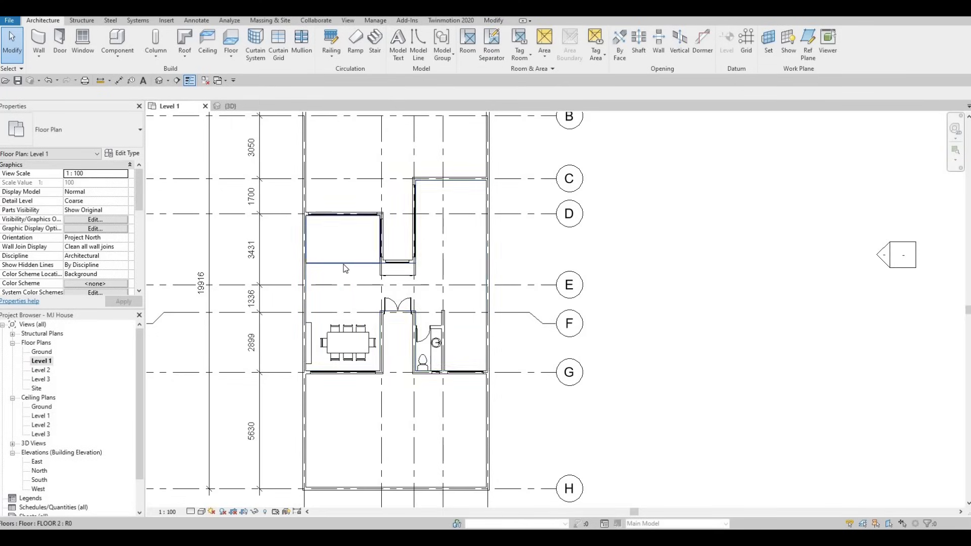
scroll(339, 260, up, 5)
scroll(354, 261, down, 2)
scroll(385, 283, up, 1)
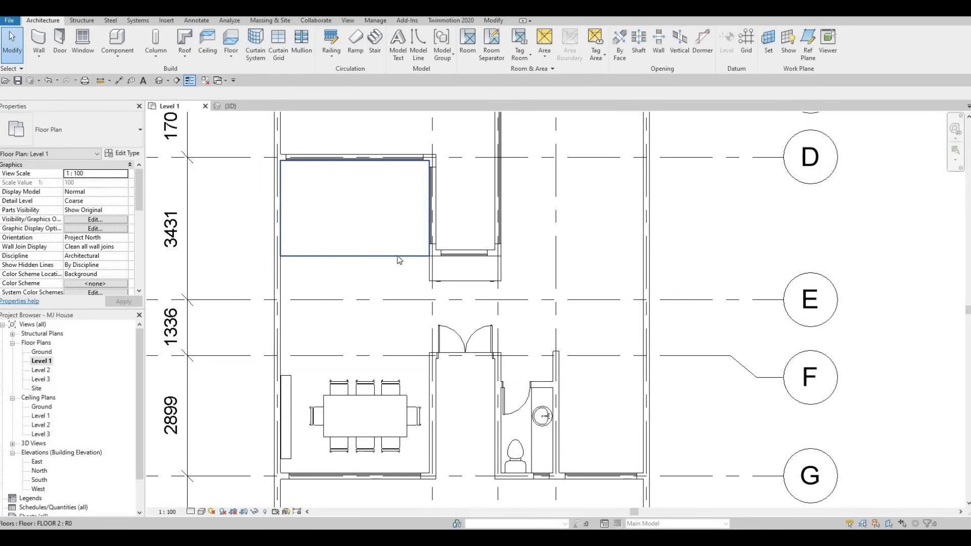
scroll(360, 244, down, 1)
scroll(362, 247, down, 1)
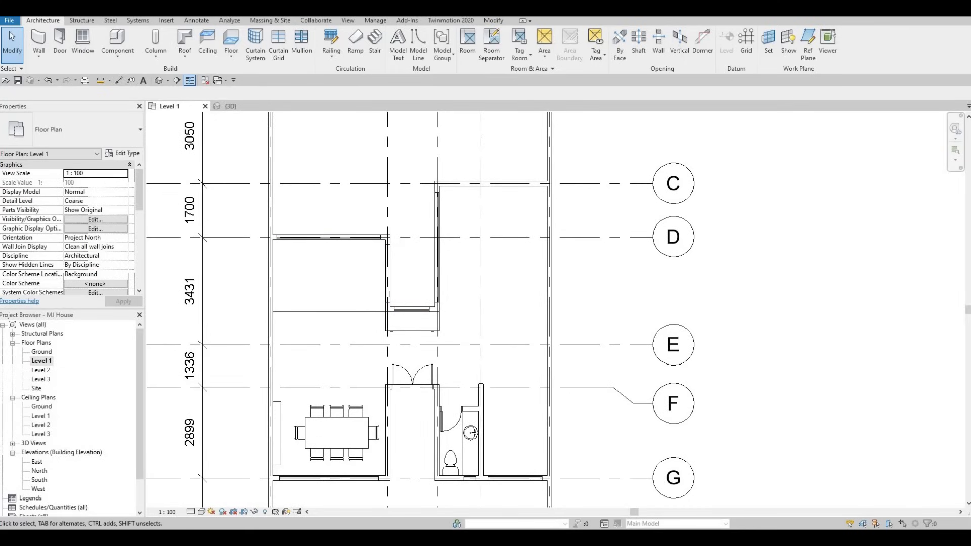
Step: Switch to Google Drive, download Parametric Folding Door.rfa and show it in its folder
key(F1)
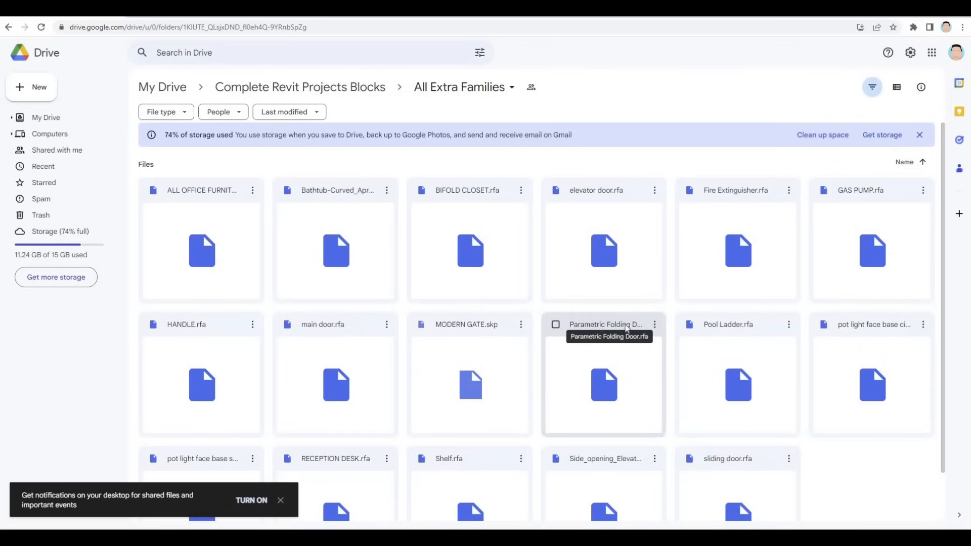
click(655, 326)
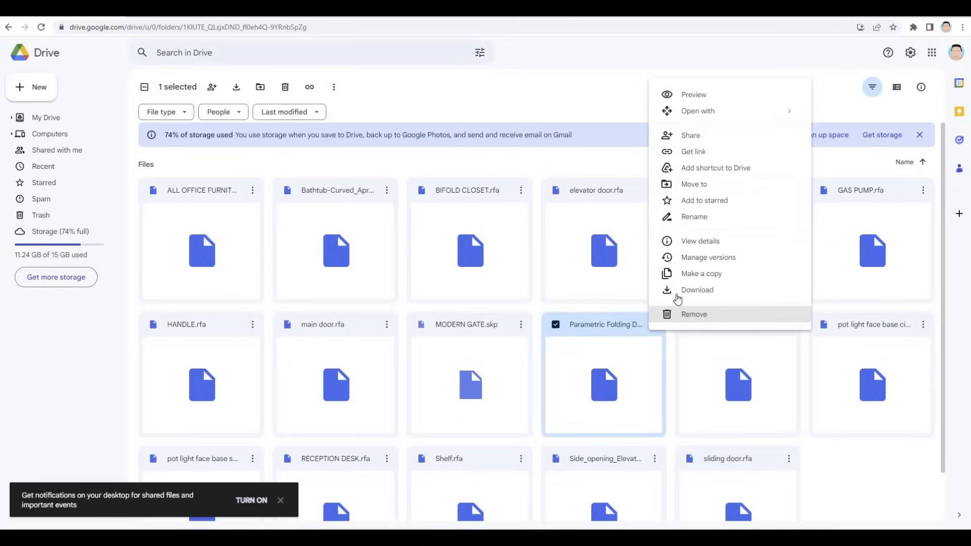
click(708, 290)
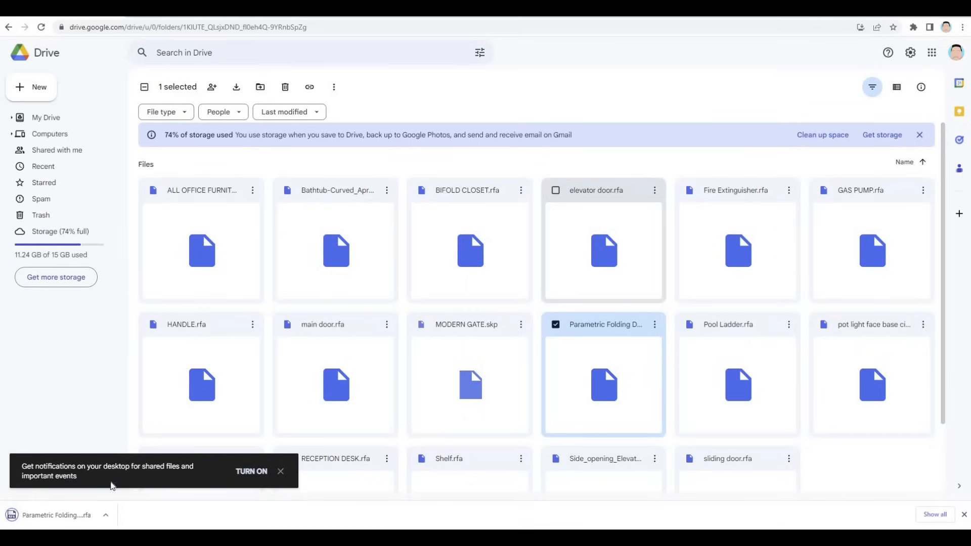
click(106, 515)
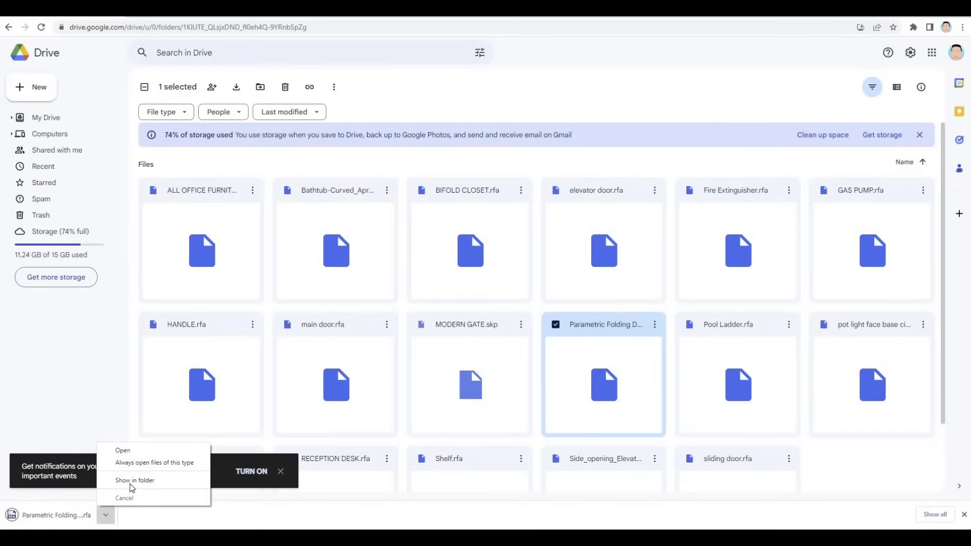
click(135, 481)
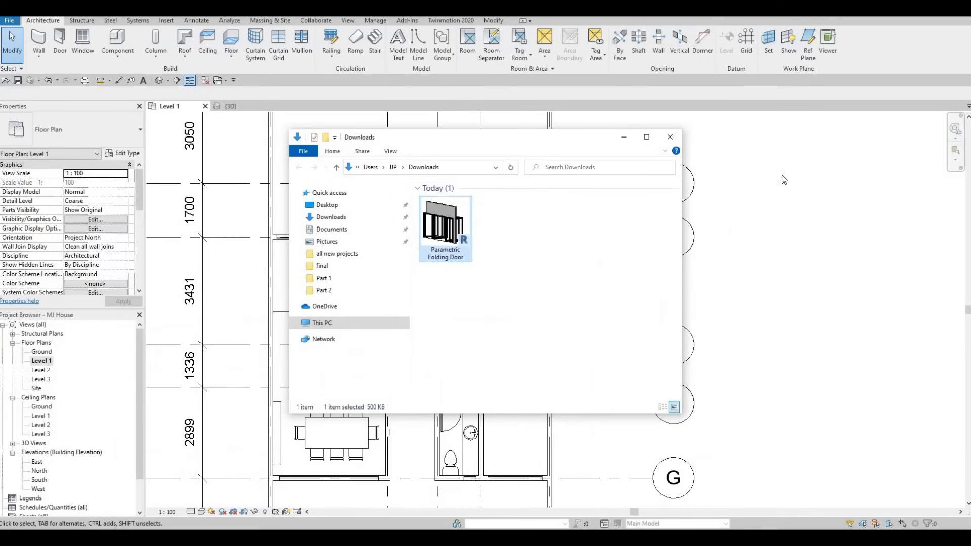
Step: Load the downloaded Parametric Folding Door family into the project from the Downloads folder to start placing it
drag(536, 140, 806, 208)
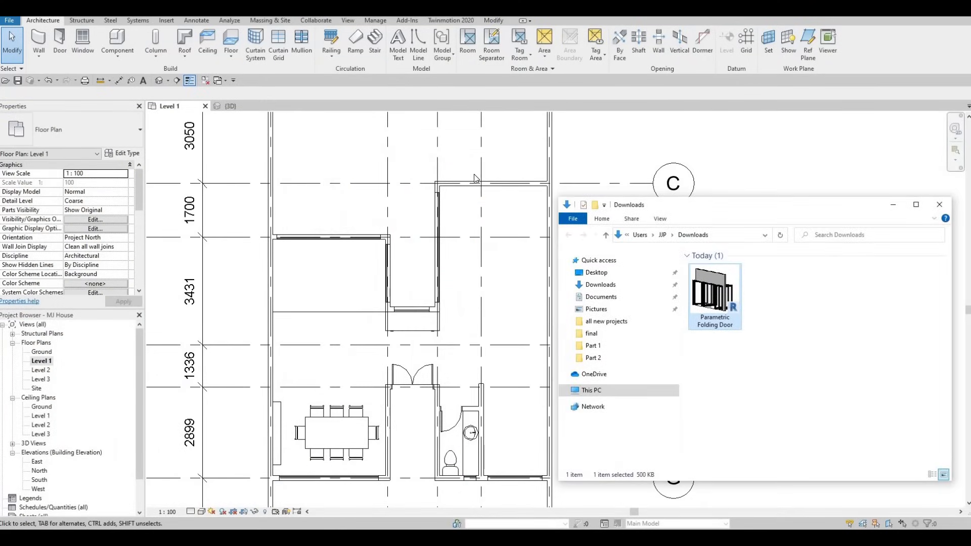
drag(489, 182, 506, 178)
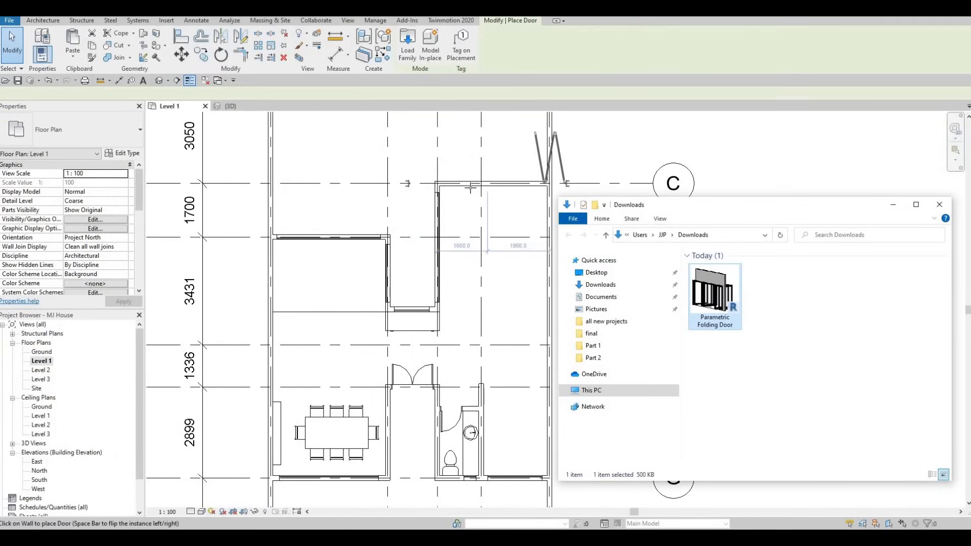
Step: Place a Bifold door [parametric] folding door in the north exterior wall along grid A, then exit placement
scroll(510, 181, down, 1)
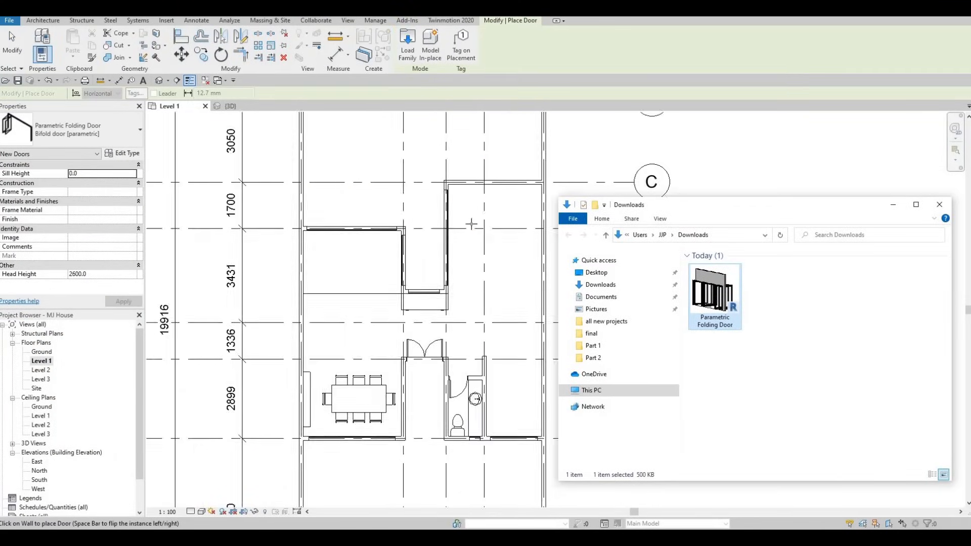
middle_drag(470, 223, 404, 328)
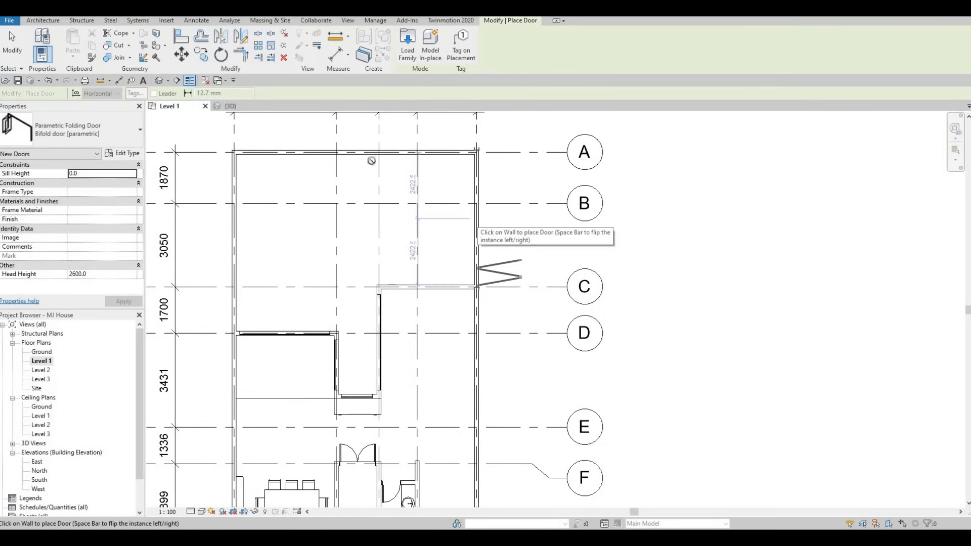
click(74, 124)
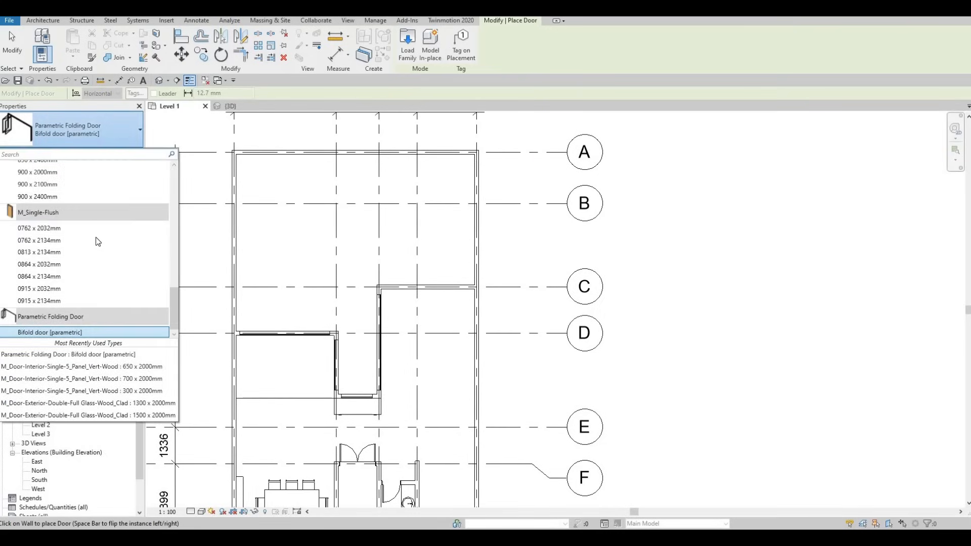
key(Escape)
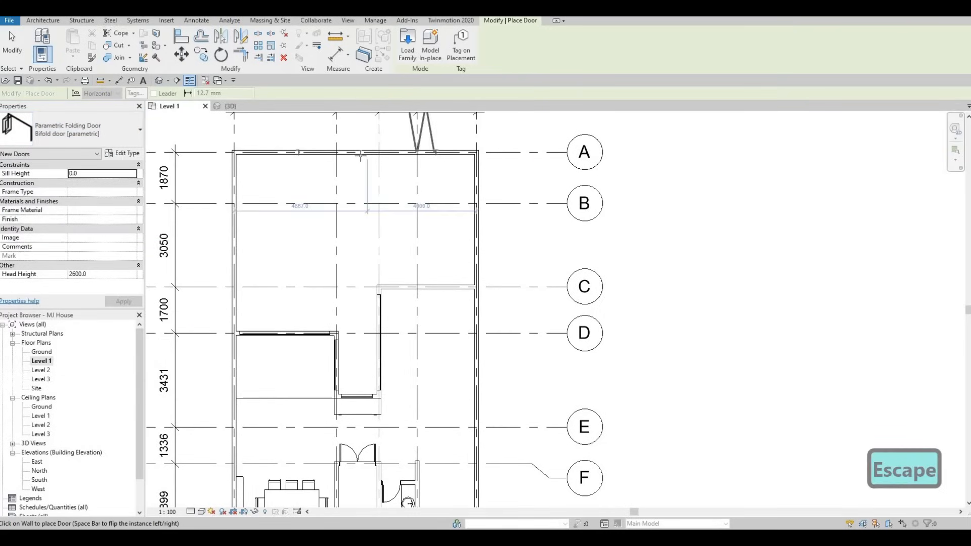
click(307, 153)
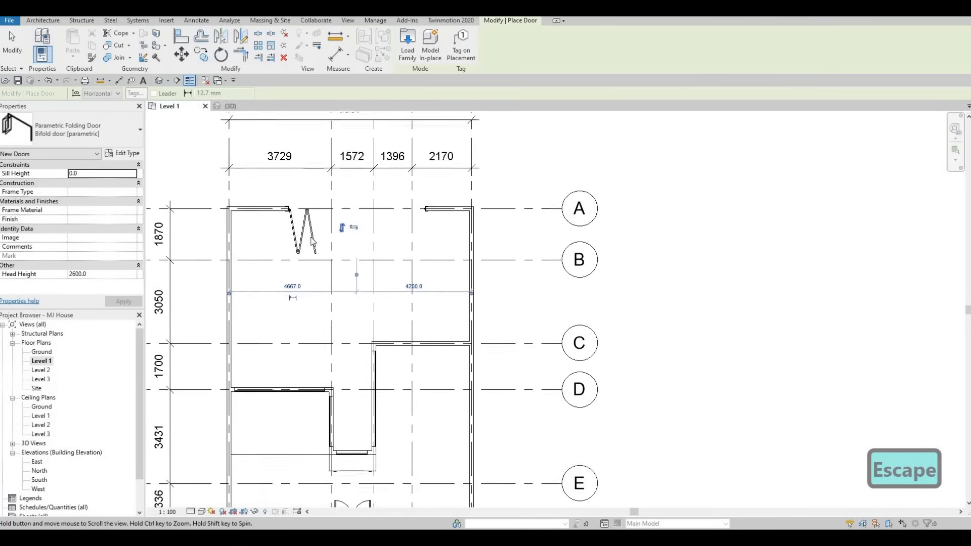
key(Escape)
key(Escape)
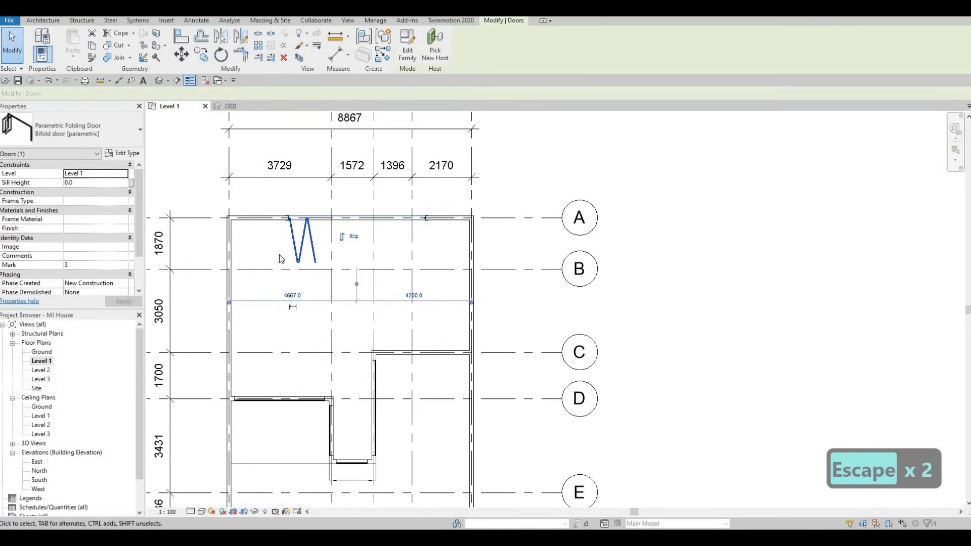
Step: Edit the folding door type and set its External offset to 0
click(125, 155)
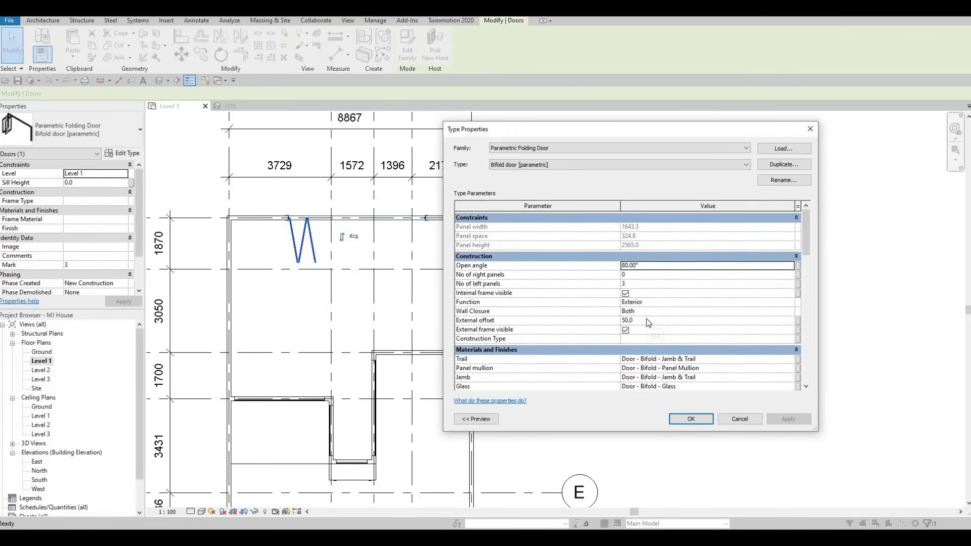
click(647, 320)
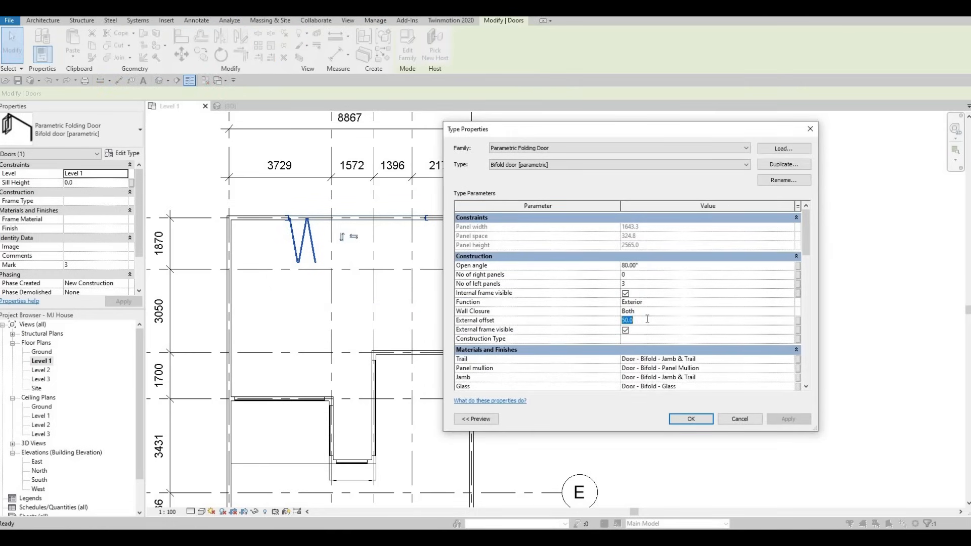
text(0)
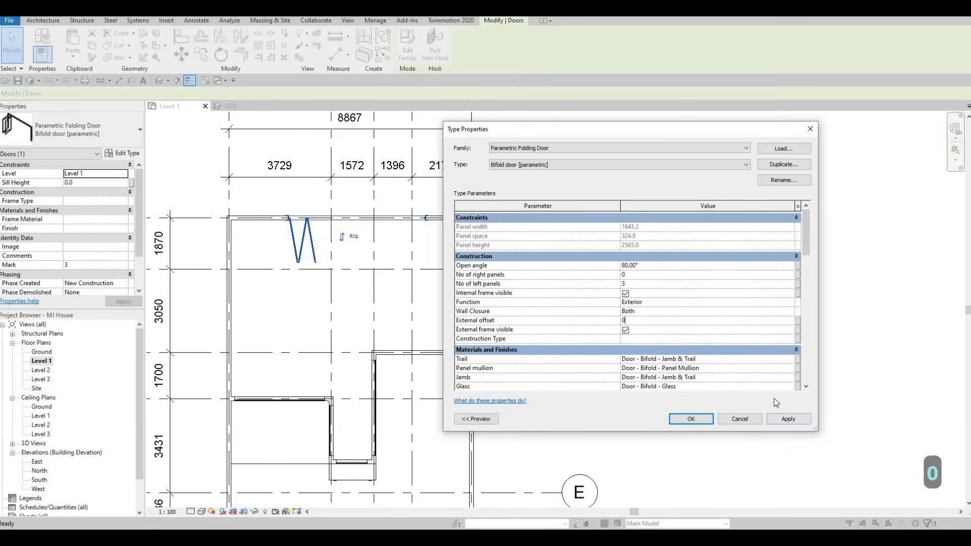
click(796, 419)
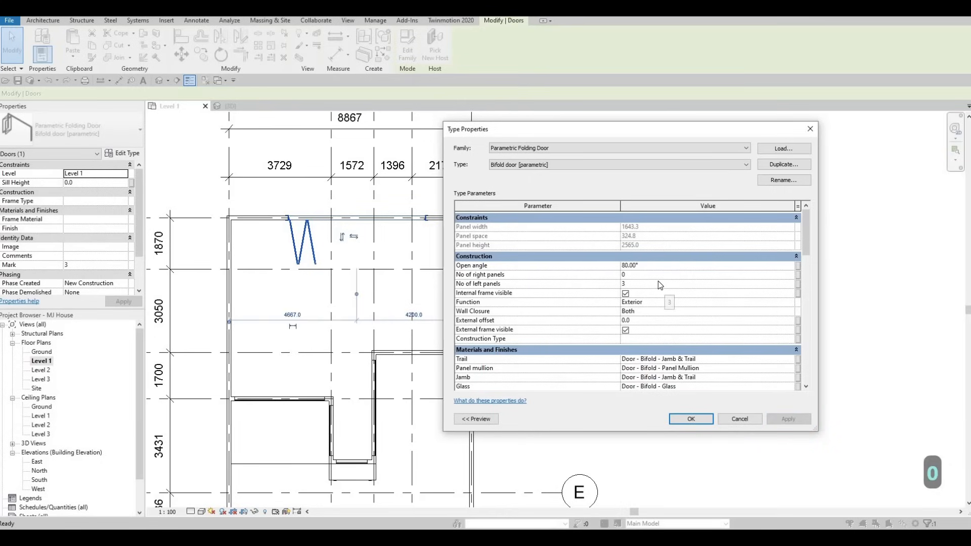
Step: Set the folding door type's Width to 4500 and close the type properties
scroll(696, 320, down, 2)
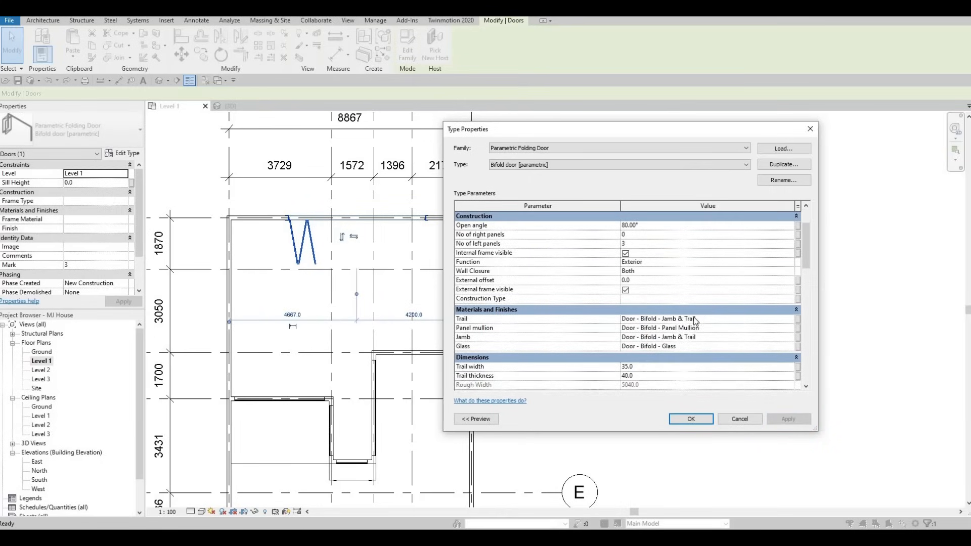
scroll(696, 320, down, 4)
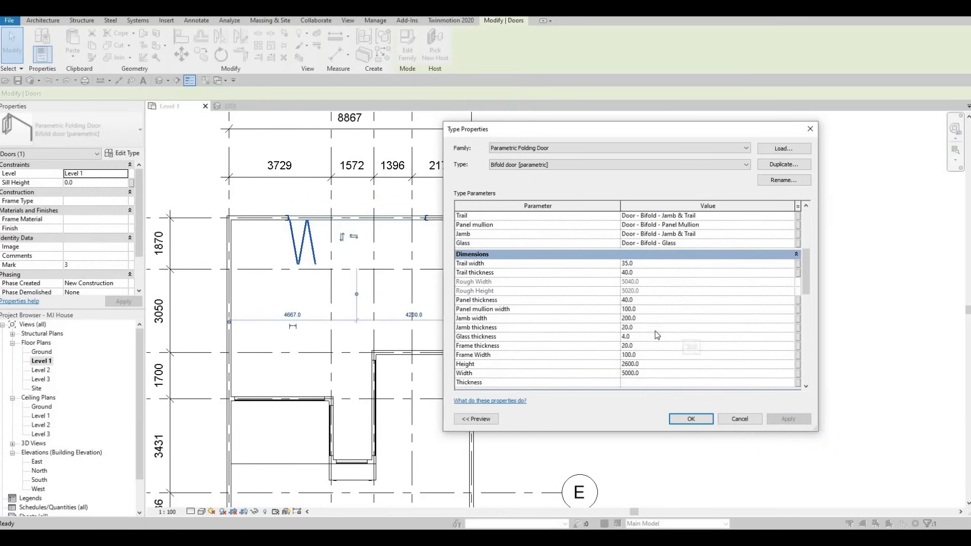
click(670, 374)
text(4500)
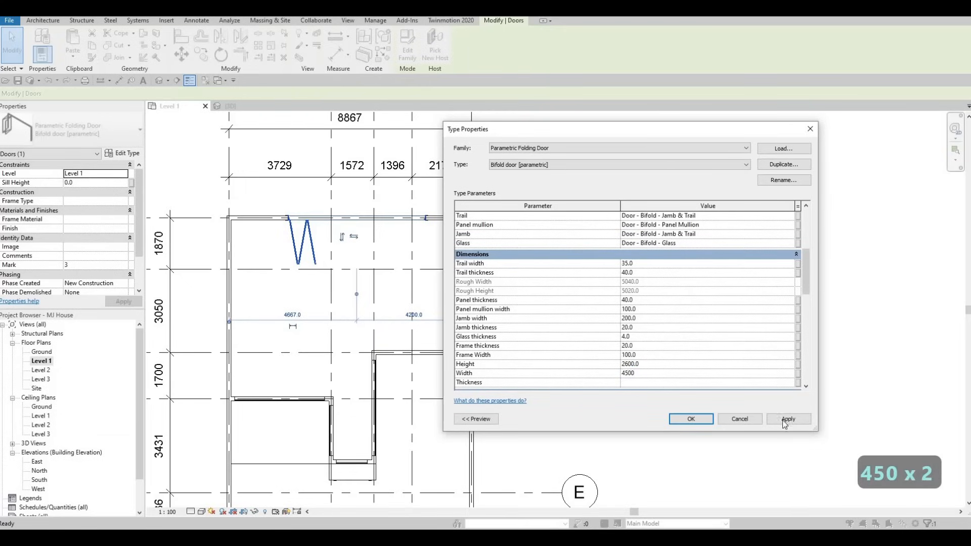
click(787, 420)
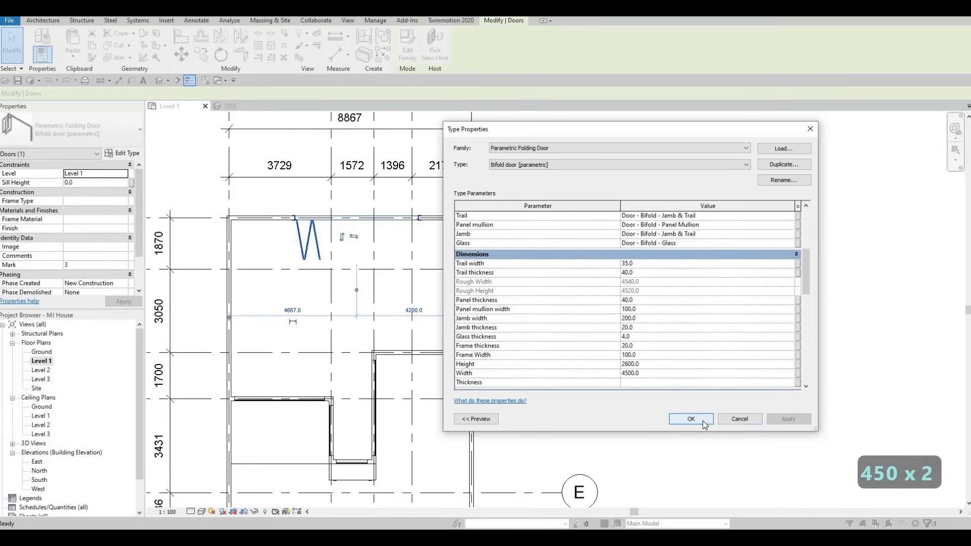
click(691, 419)
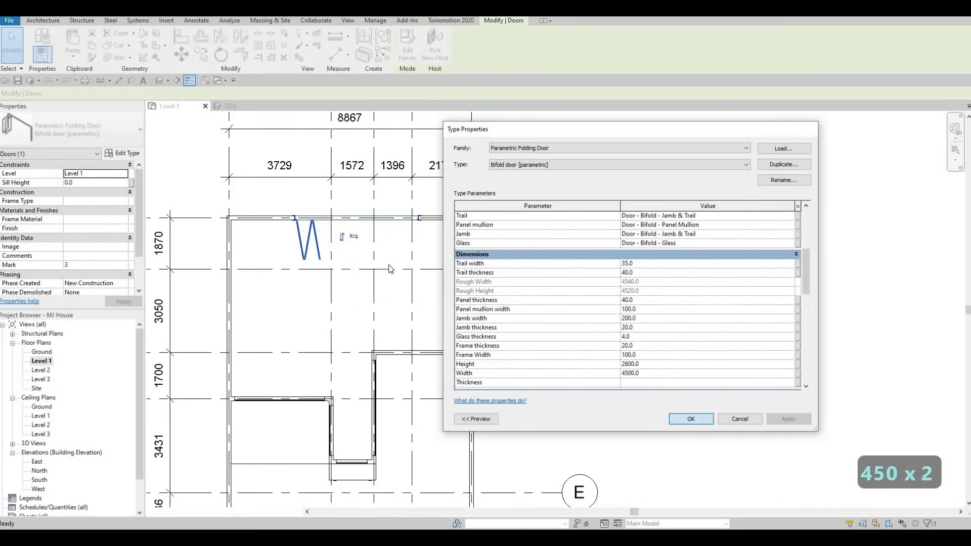
key(Escape)
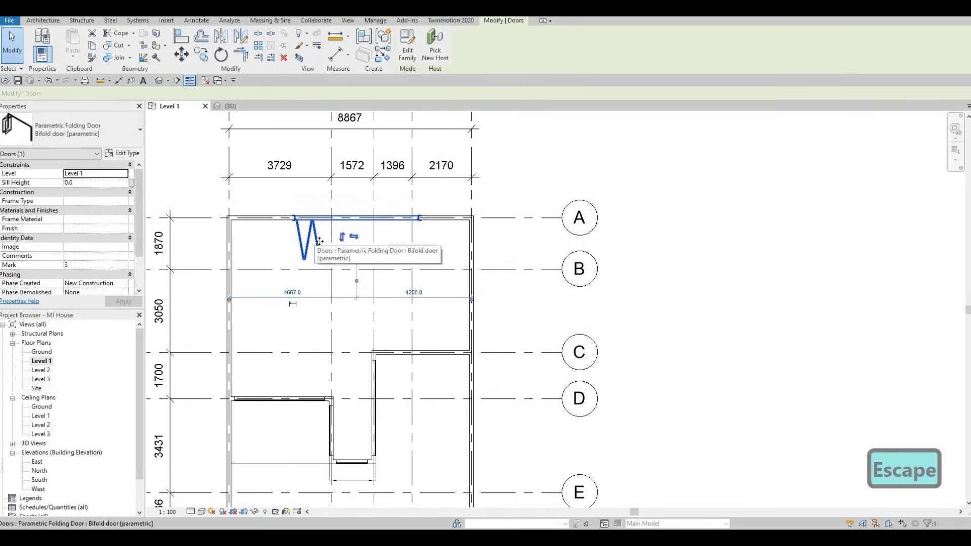
Step: Reopen the door's type properties and set its Width to 3000
scroll(100, 228, down, 2)
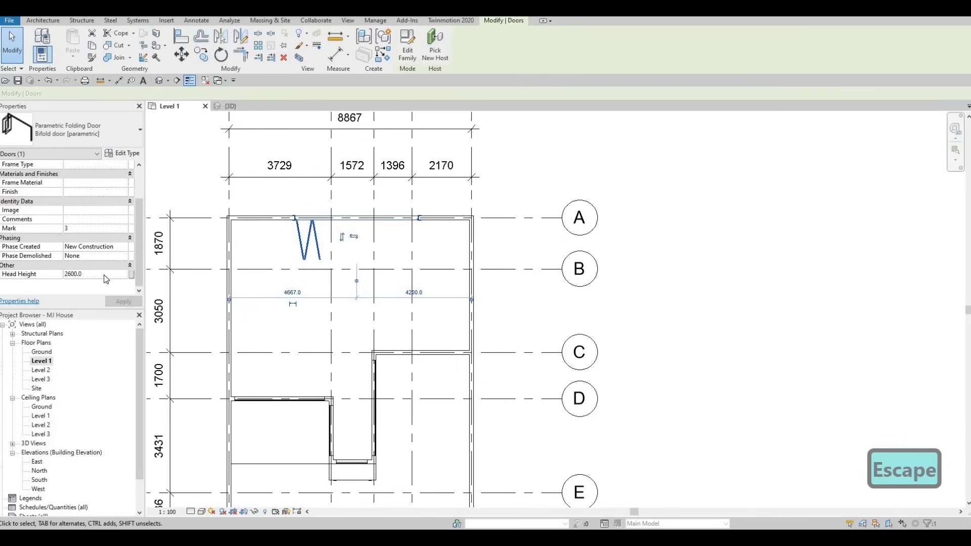
click(116, 274)
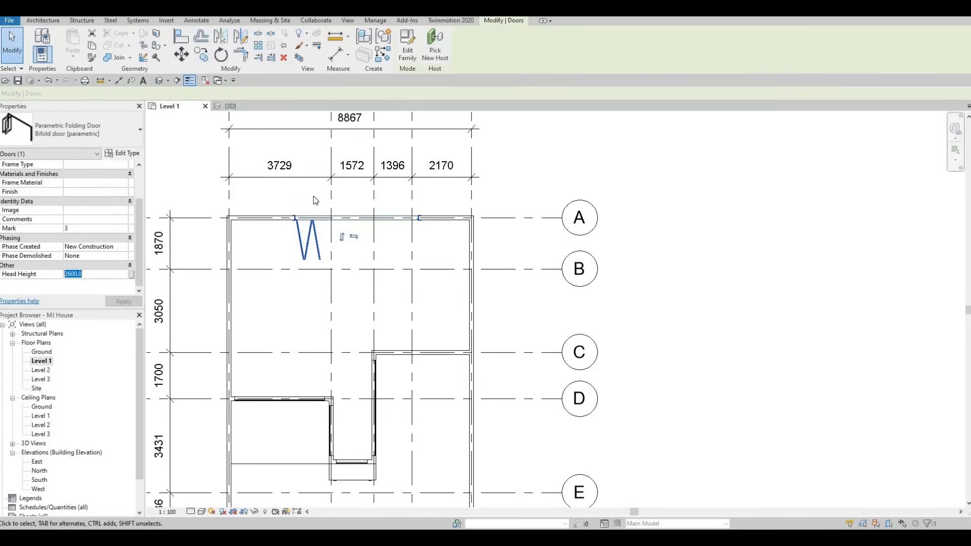
click(123, 153)
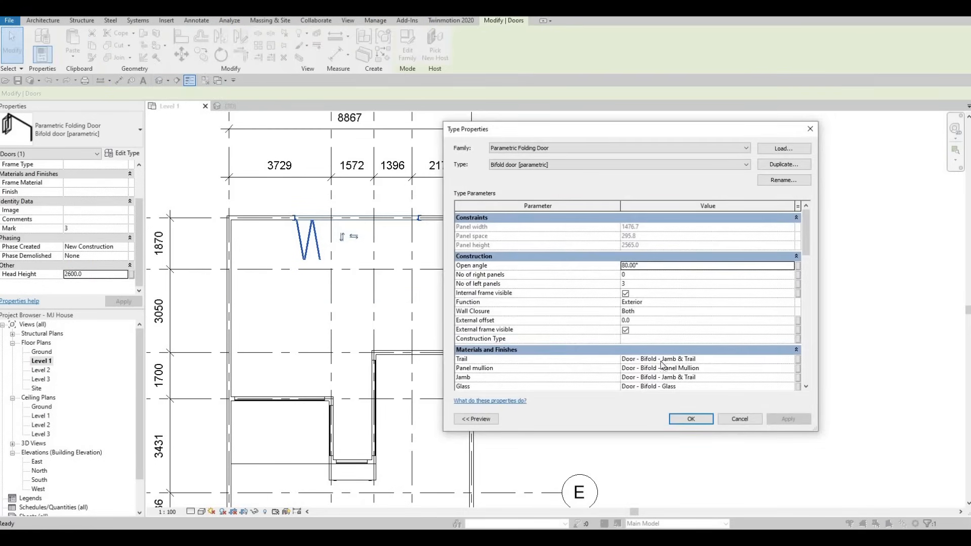
scroll(661, 362, down, 12)
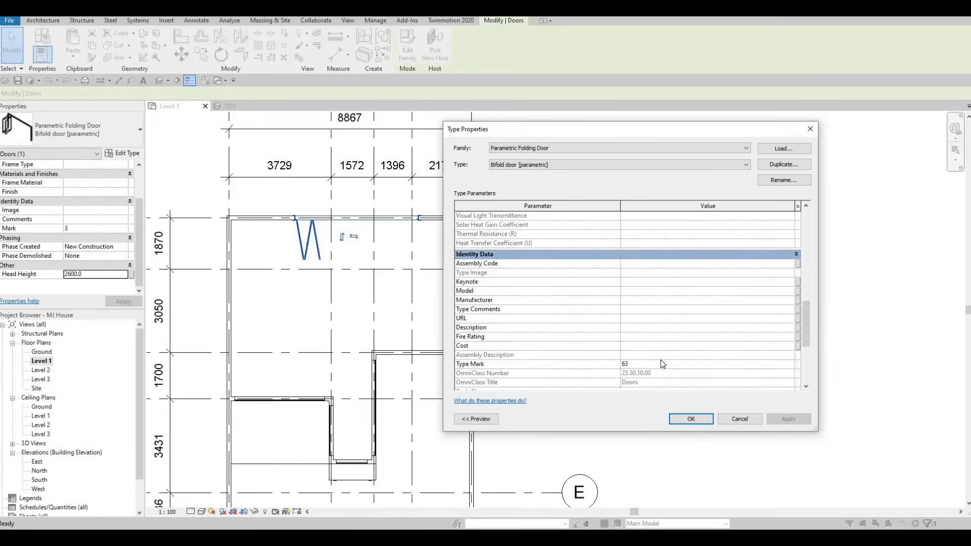
scroll(661, 354, down, 4)
scroll(663, 347, up, 3)
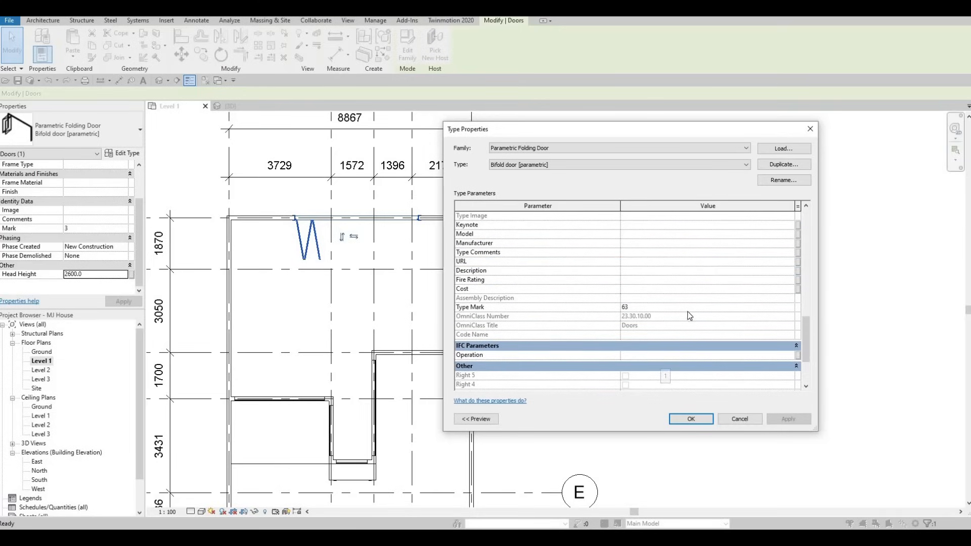
scroll(689, 315, up, 6)
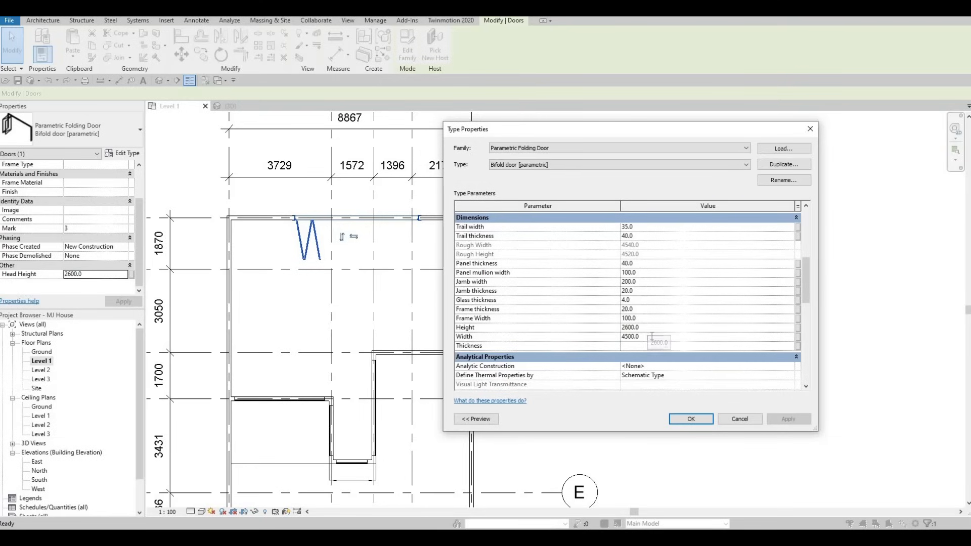
click(652, 336)
text(300)
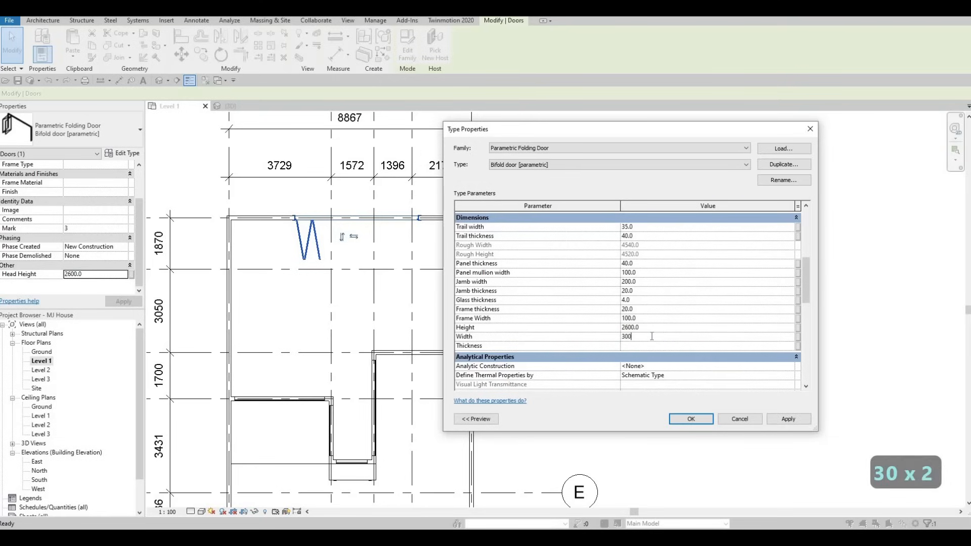
click(785, 420)
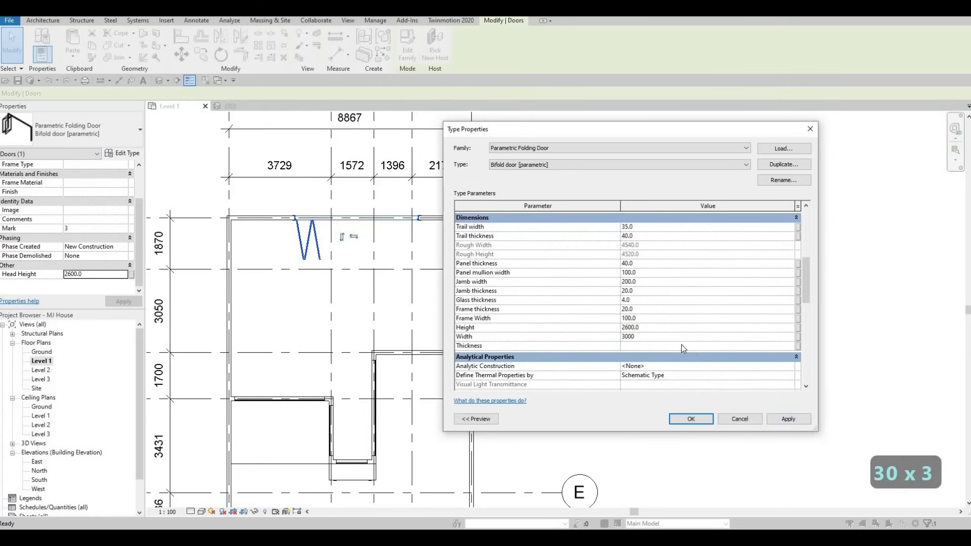
Step: Set the folding door type's Height to 2400
click(645, 327)
text(2)
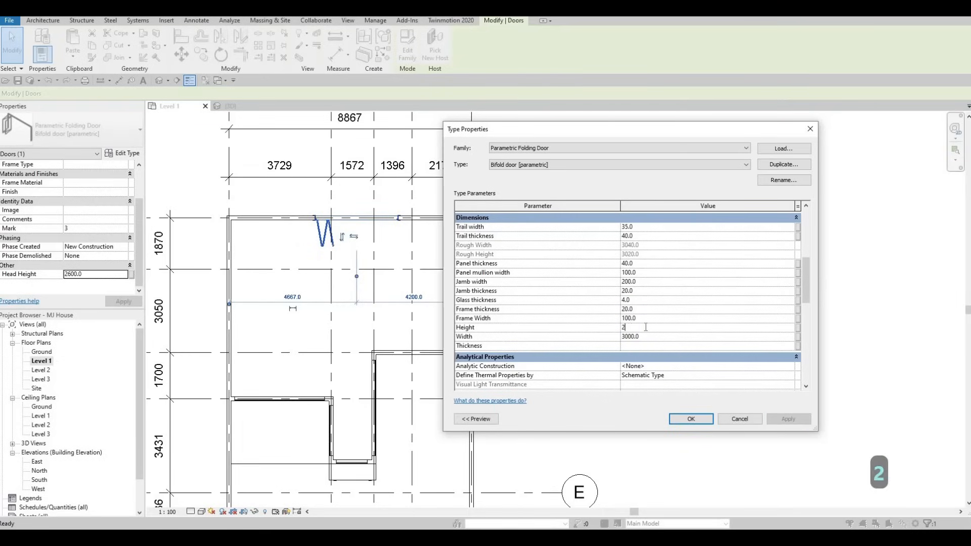
text(400)
click(779, 418)
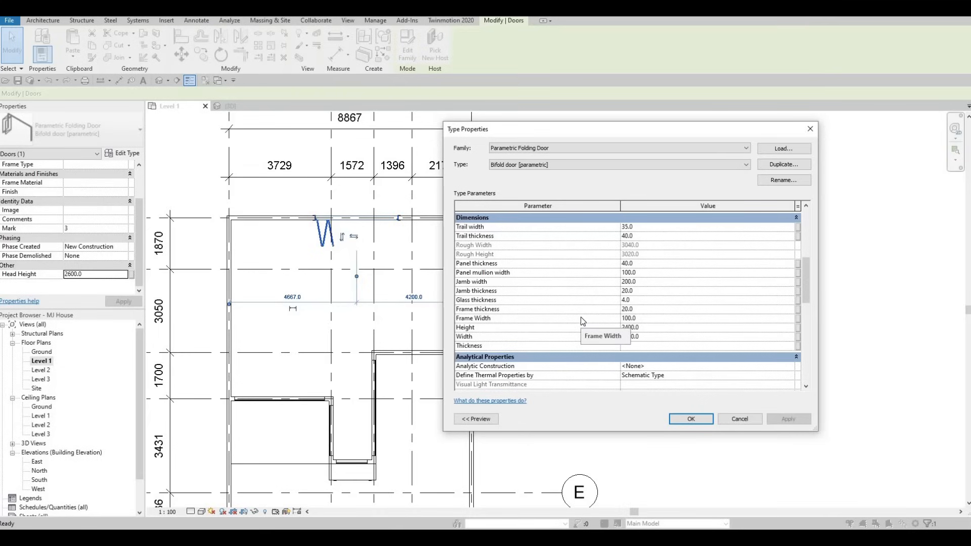
Step: Set the number of left panels to 4 and close the type properties
scroll(584, 321, up, 5)
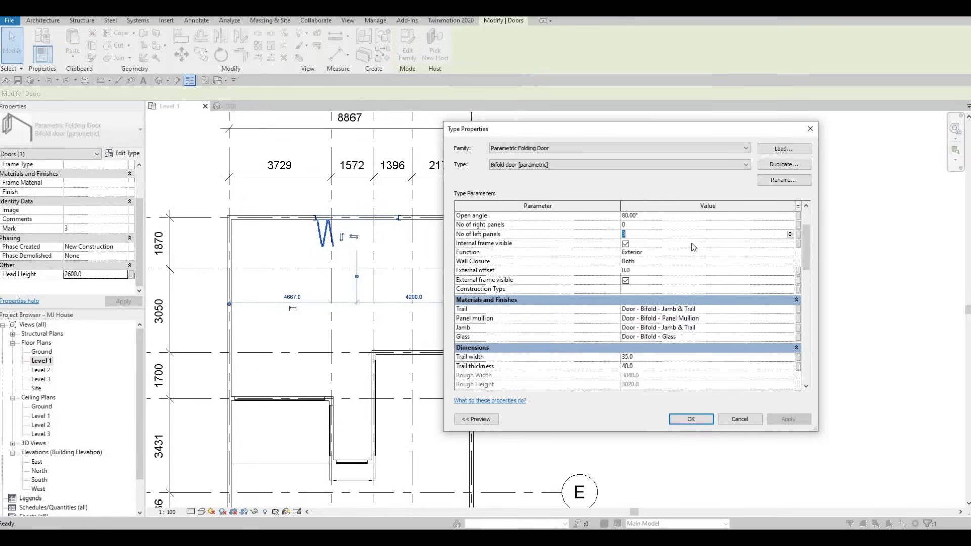
text(4)
click(790, 420)
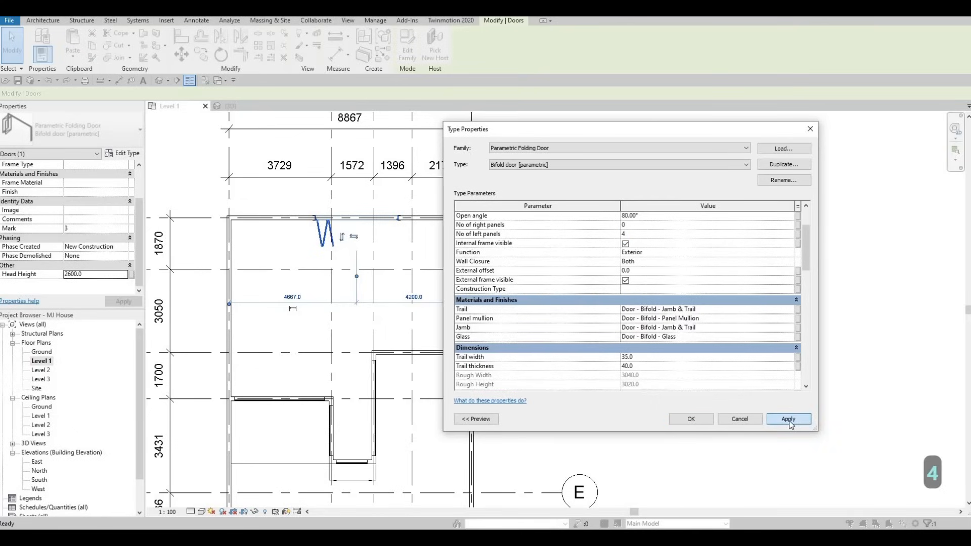
click(698, 420)
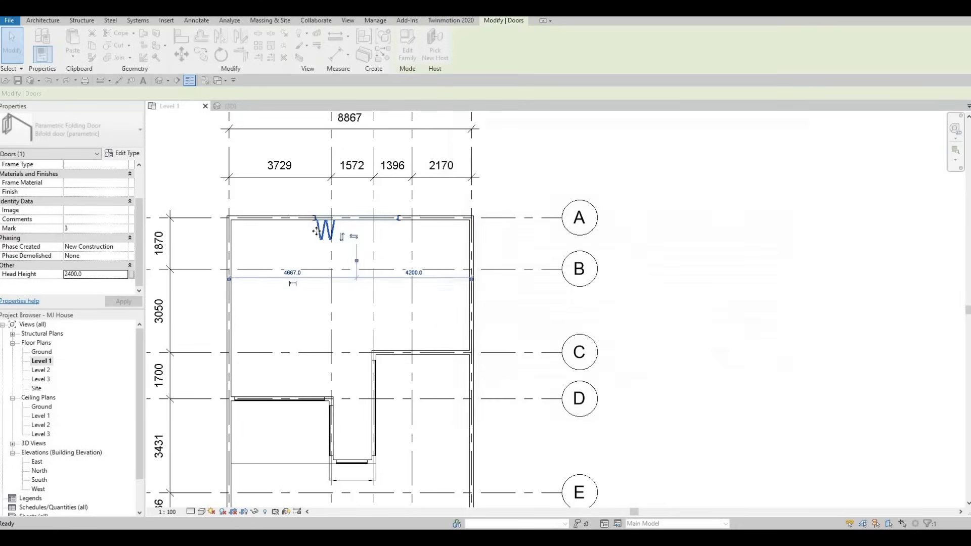
key(Escape)
key(Escape)
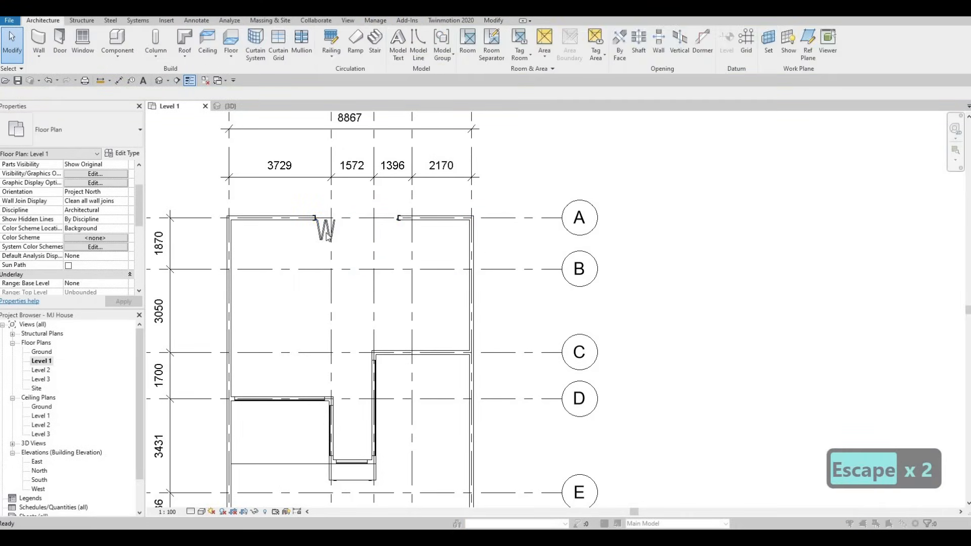
Step: Move the folding door onto the wall along grid C using Pick New Host
key(Escape)
click(327, 237)
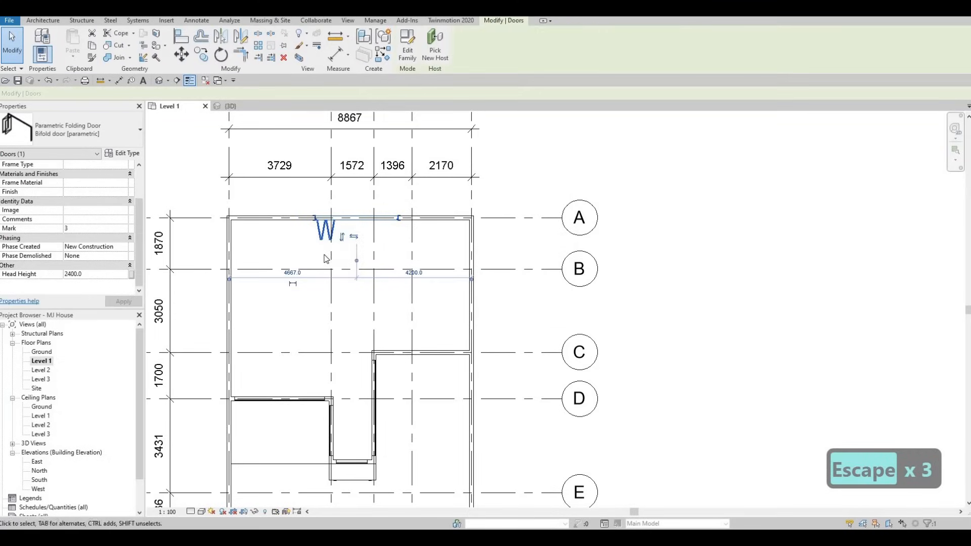
click(437, 53)
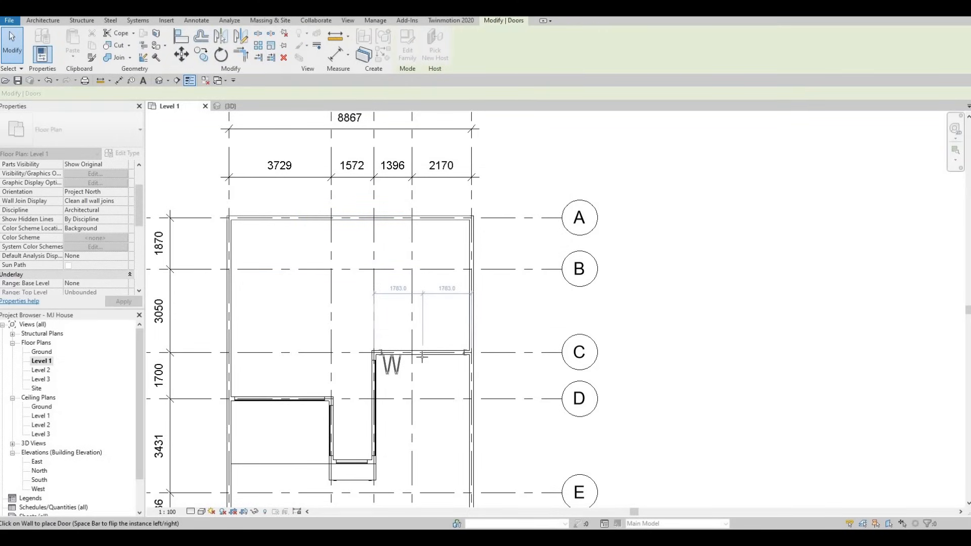
click(416, 353)
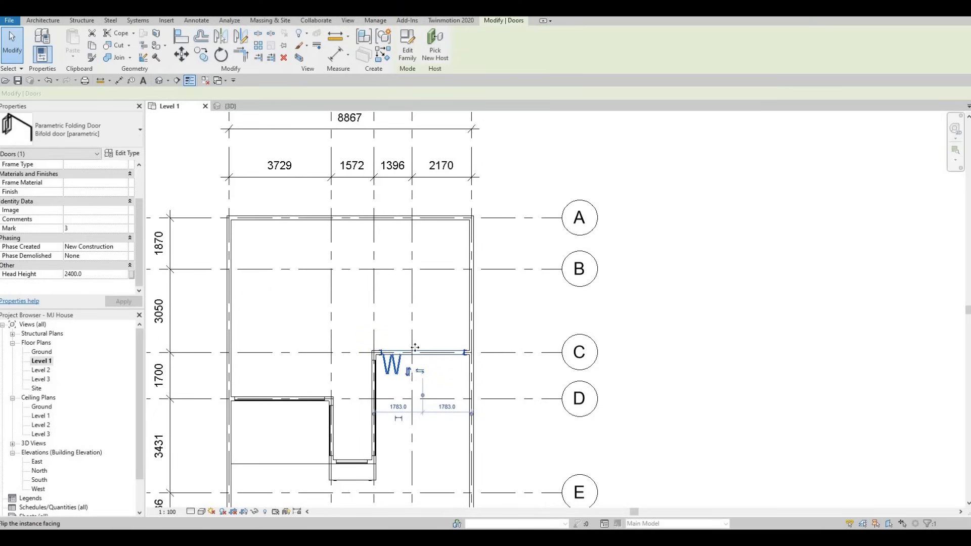
Step: Flip the facing of the selected folding door on the grid C wall
key(space)
scroll(415, 351, up, 2)
scroll(397, 350, up, 2)
scroll(383, 335, down, 1)
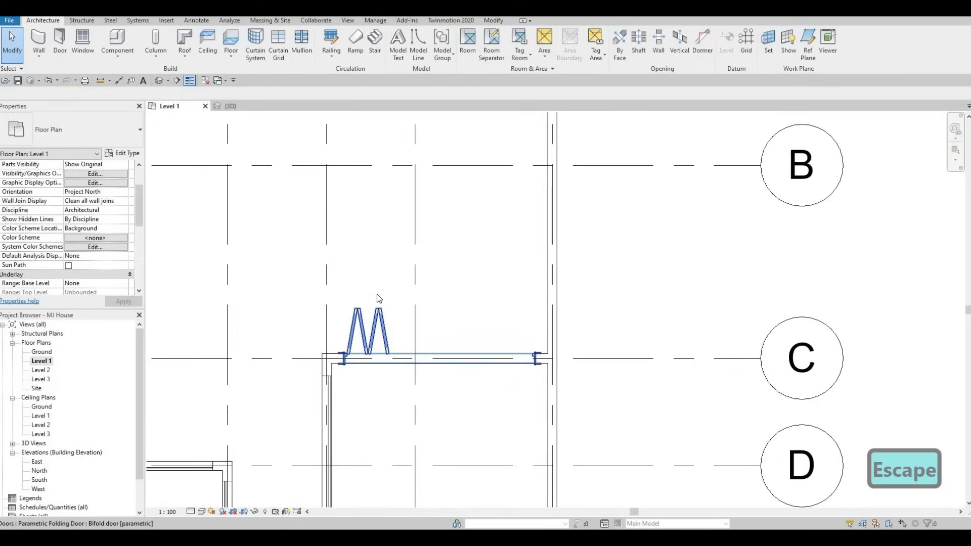
Step: Inspect the folding door in the 3D view, then return to the Level 1 floor plan
click(229, 107)
shift+middle_drag(450, 327, 648, 321)
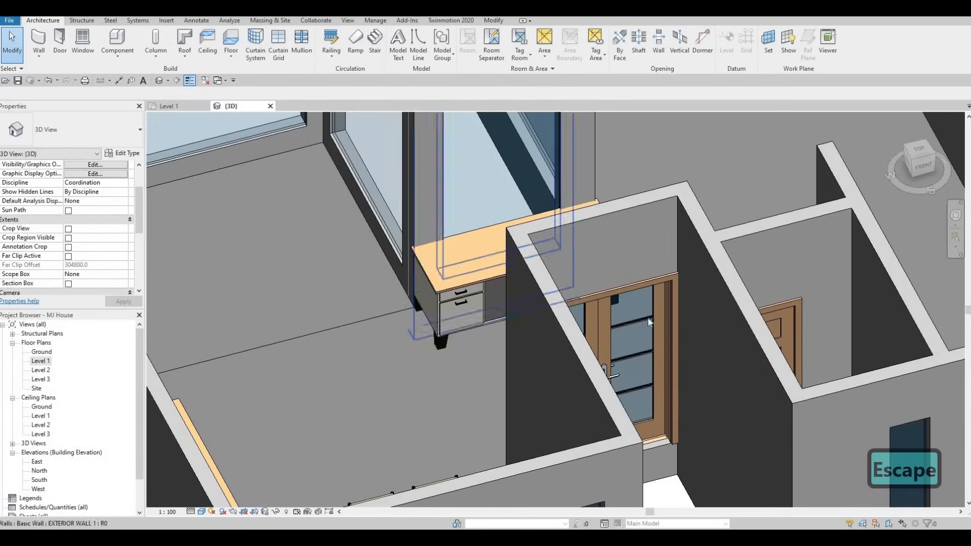
shift+middle_drag(546, 313, 663, 429)
scroll(663, 430, down, 3)
shift+middle_drag(726, 399, 578, 281)
scroll(576, 272, up, 4)
click(537, 275)
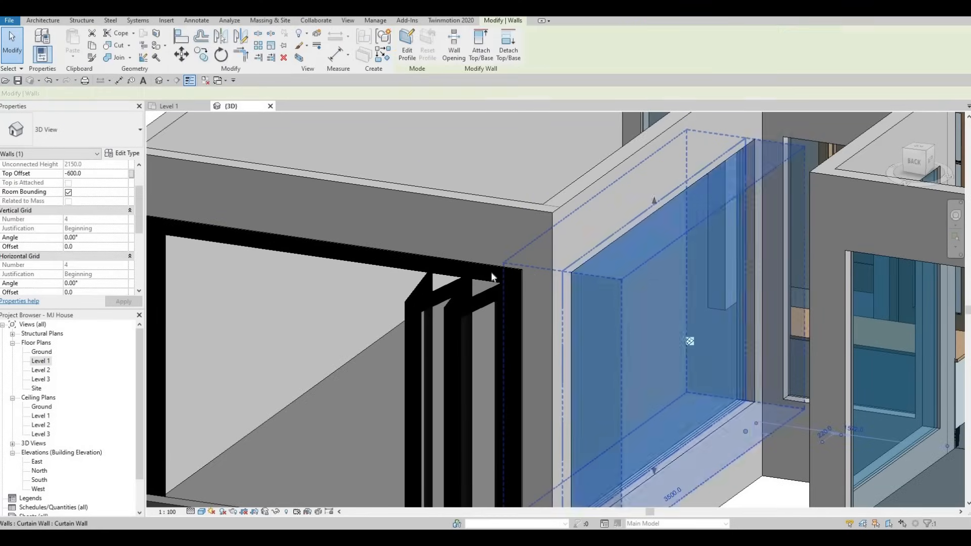
scroll(498, 293, down, 2)
scroll(499, 300, down, 2)
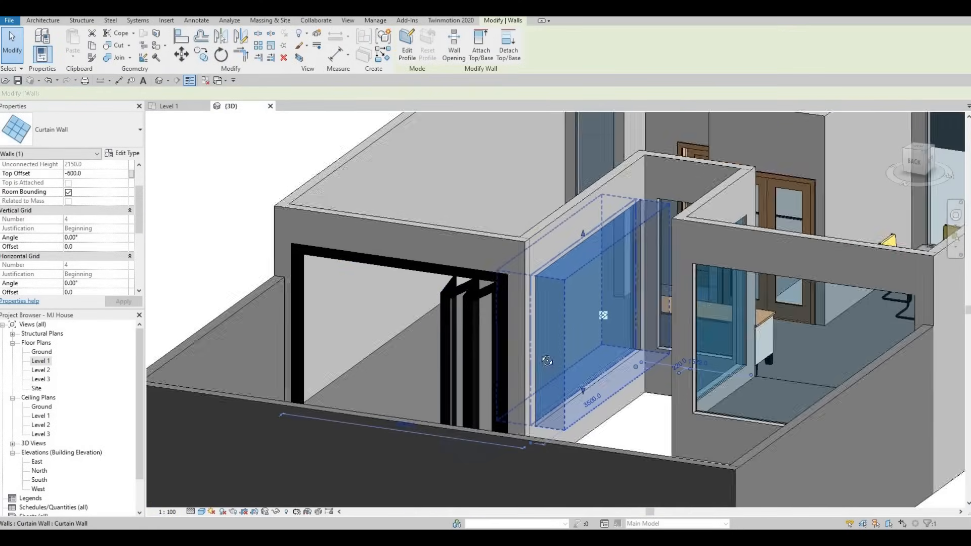
key(Escape)
shift+middle_drag(626, 392, 656, 398)
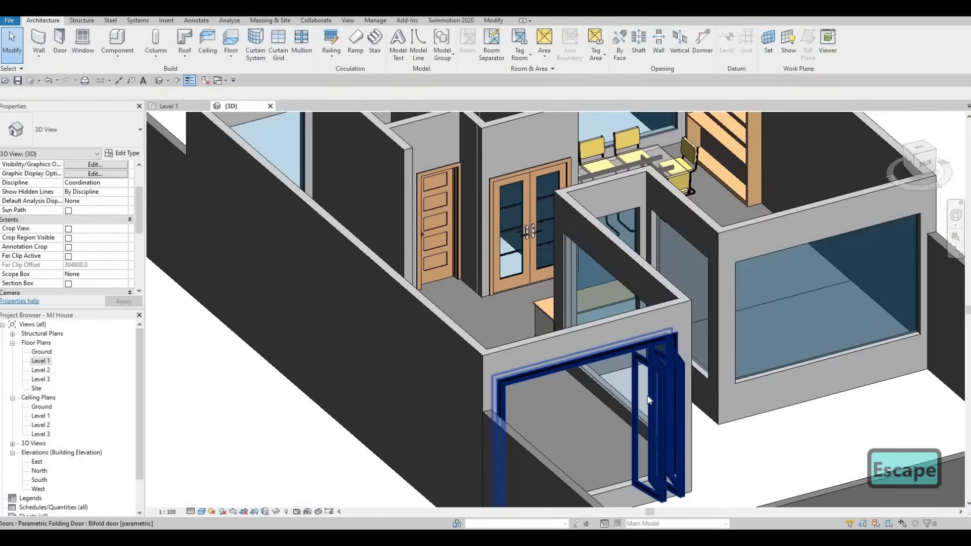
shift+middle_drag(547, 399, 375, 373)
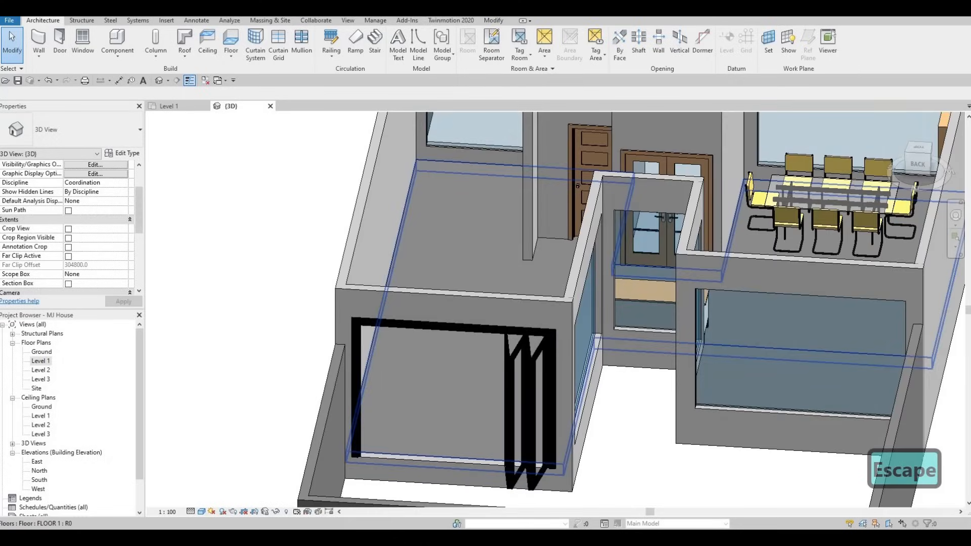
double_click(37, 362)
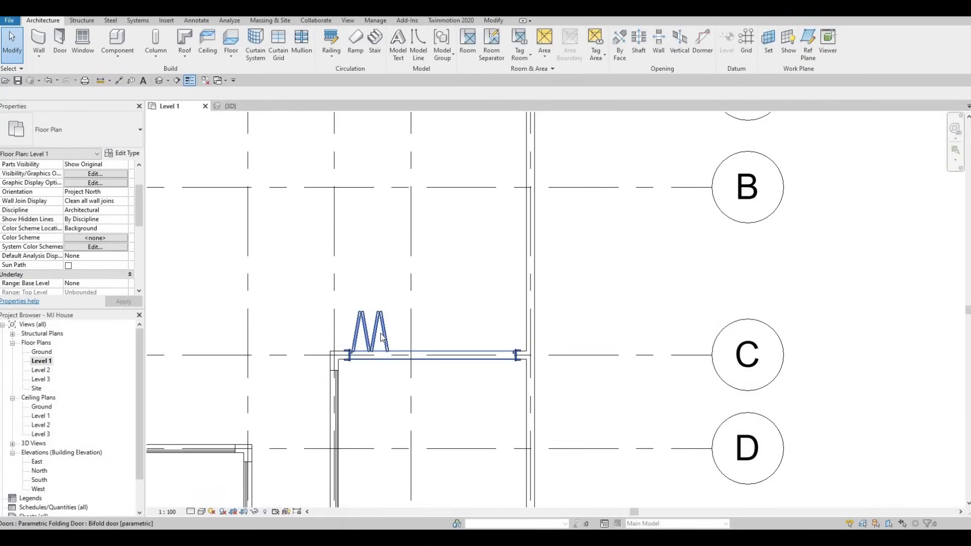
Step: Flip the folding door's hand so its panels stack at the other end of the opening
click(425, 340)
click(438, 318)
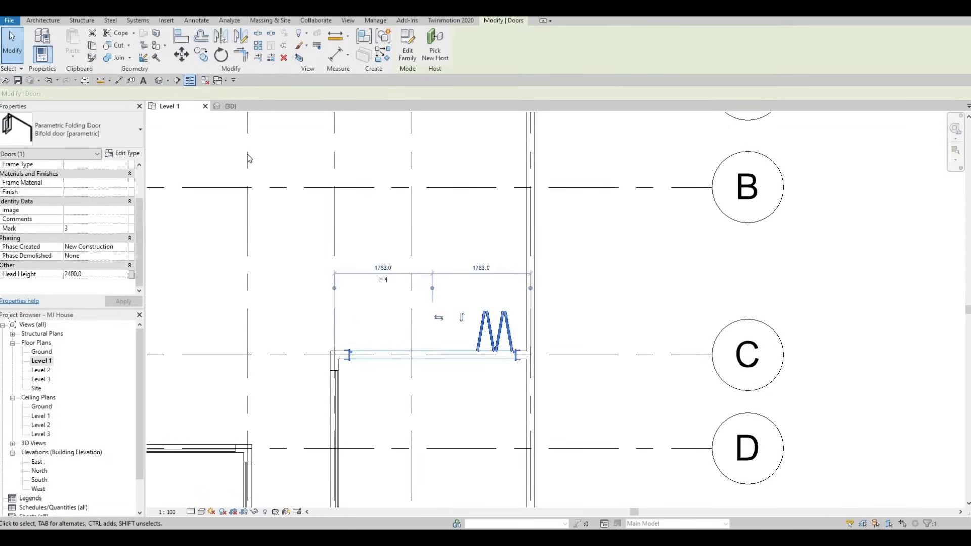
click(232, 106)
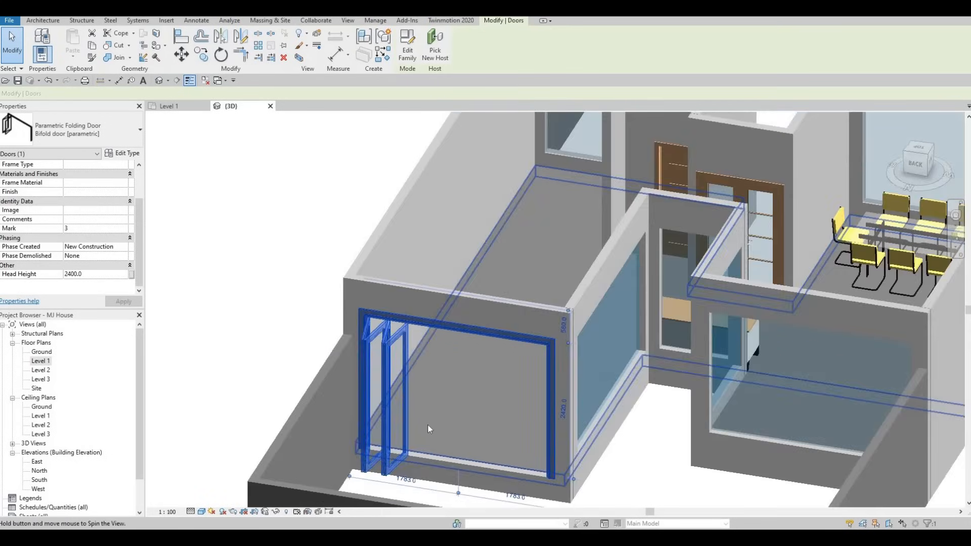
shift+middle_drag(428, 429, 436, 326)
key(Escape)
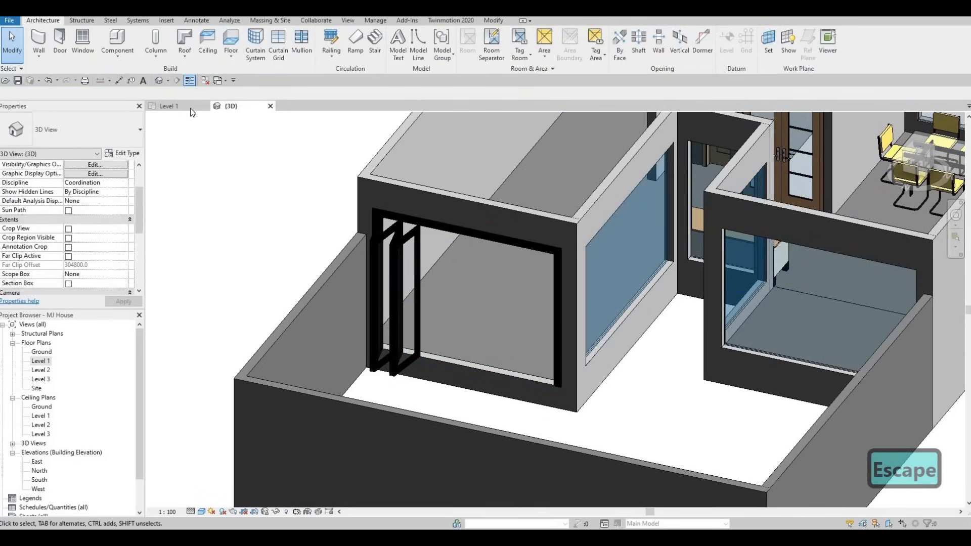
Step: Open the folding door's type properties and set 2 right panels and 2 left panels, then apply
click(399, 227)
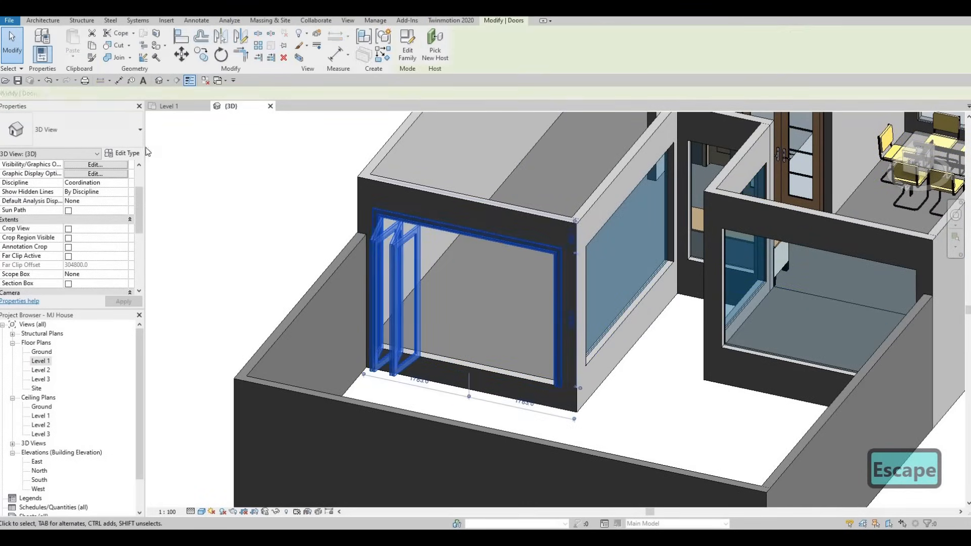
click(126, 153)
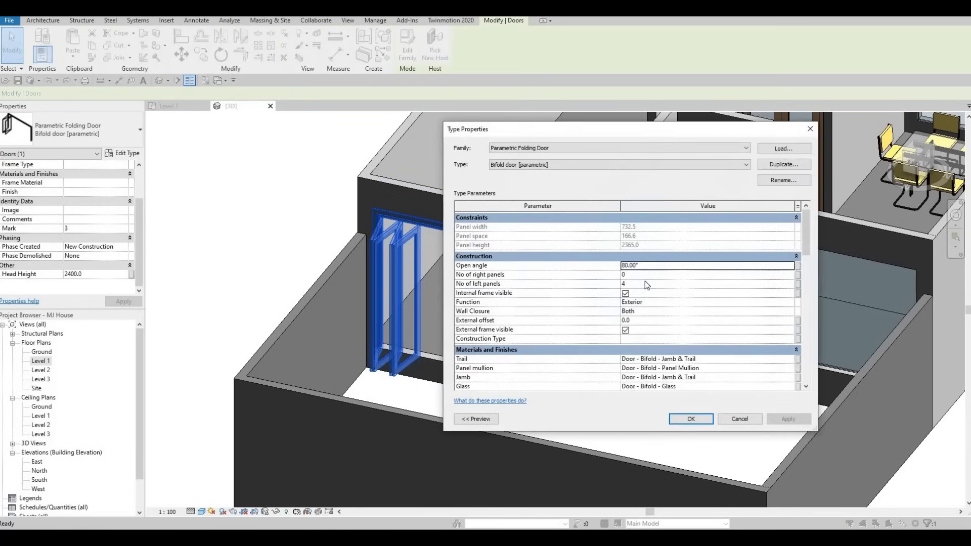
click(640, 285)
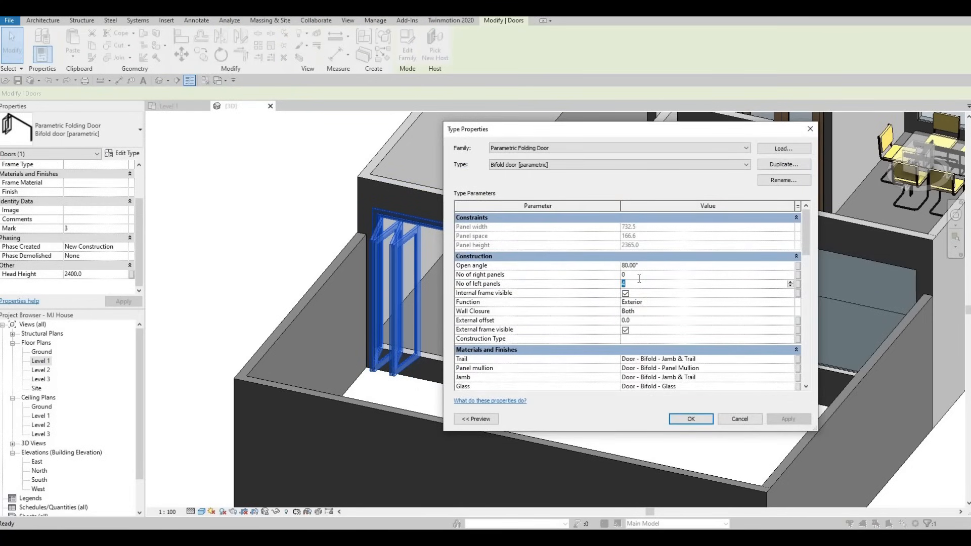
click(639, 278)
text(2)
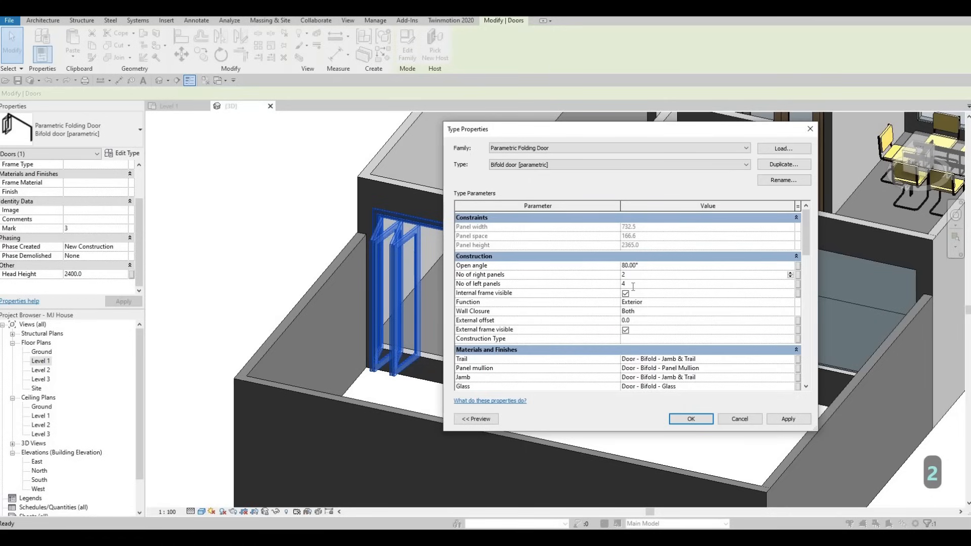
click(633, 287)
text(2)
key(Return)
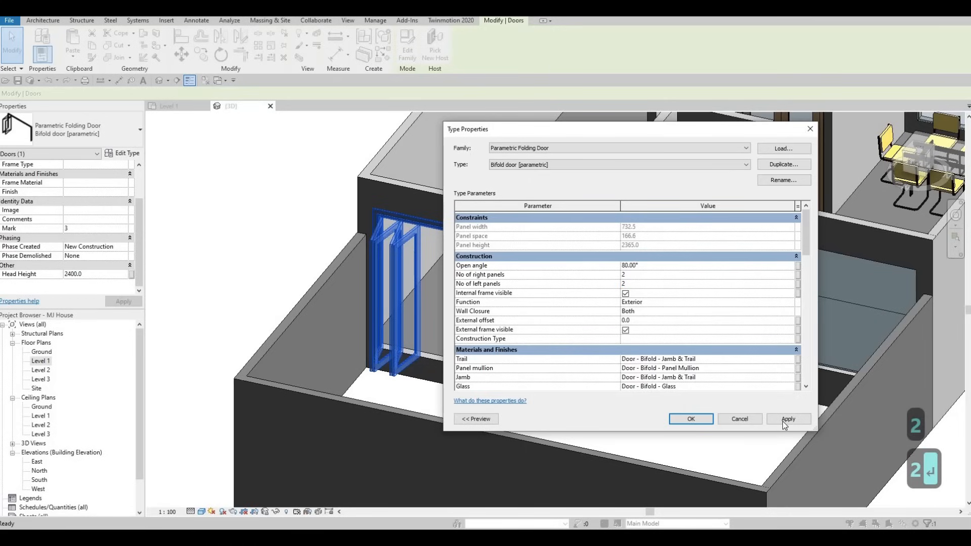
click(786, 420)
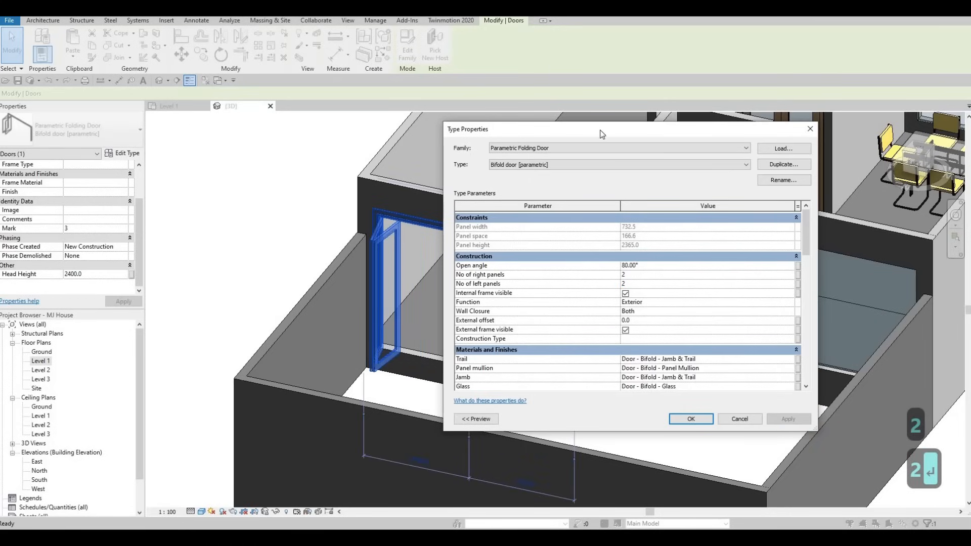
drag(589, 129, 850, 166)
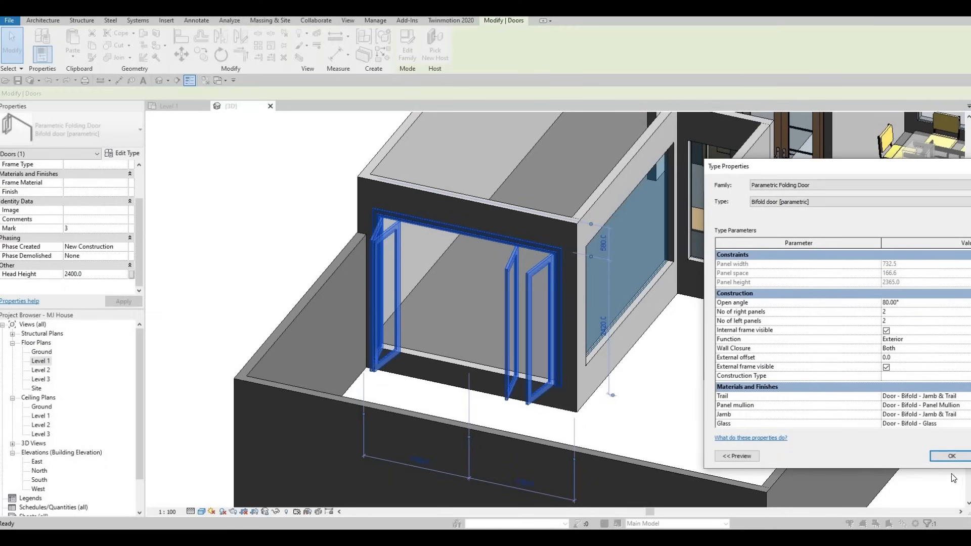
click(951, 457)
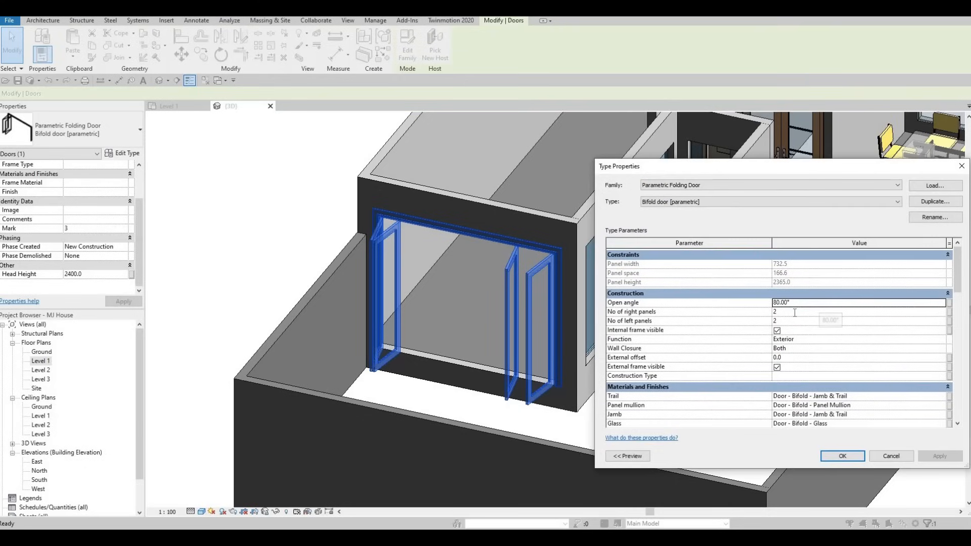
Step: Set the folding door type to 0 right panels and 6 left panels, apply and close the dialog
click(795, 312)
text(0)
key(Return)
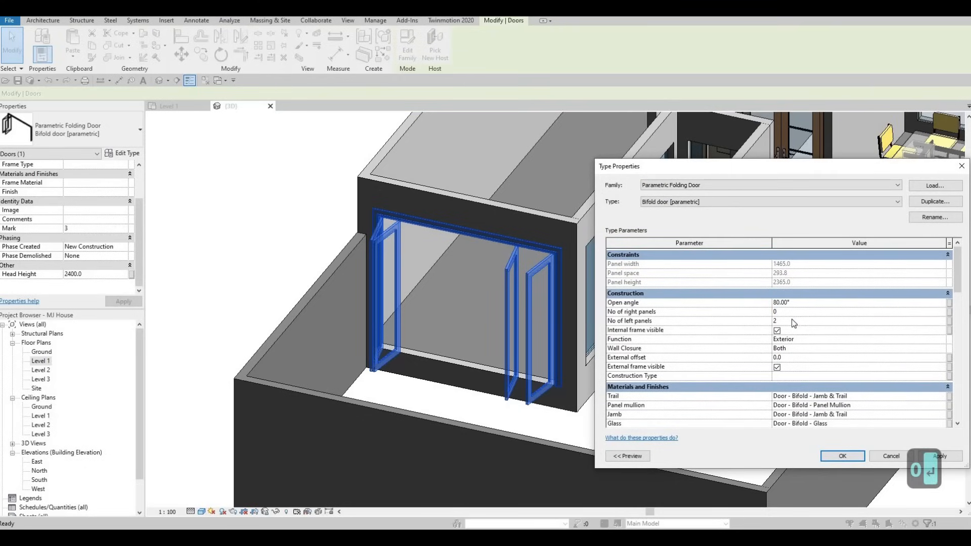
text(6)
key(Return)
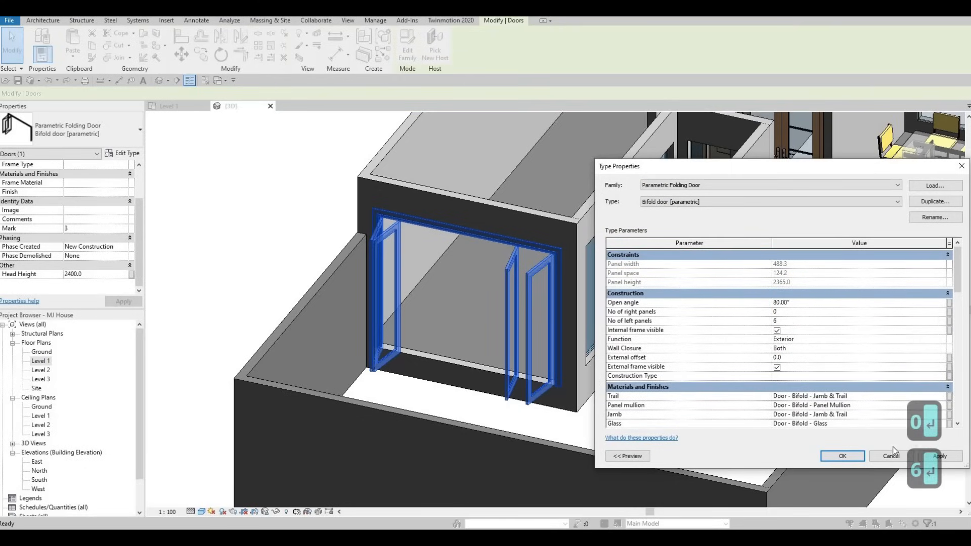
click(941, 457)
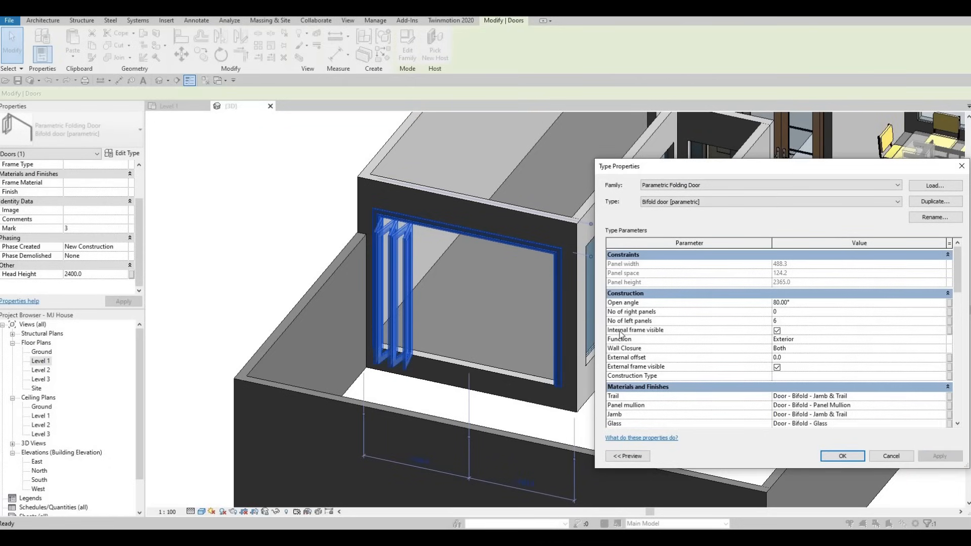
click(843, 457)
Step: Inspect the reconfigured folding door in the 3D view and return to the Level 1 plan
shift+middle_drag(456, 338, 652, 326)
key(Escape)
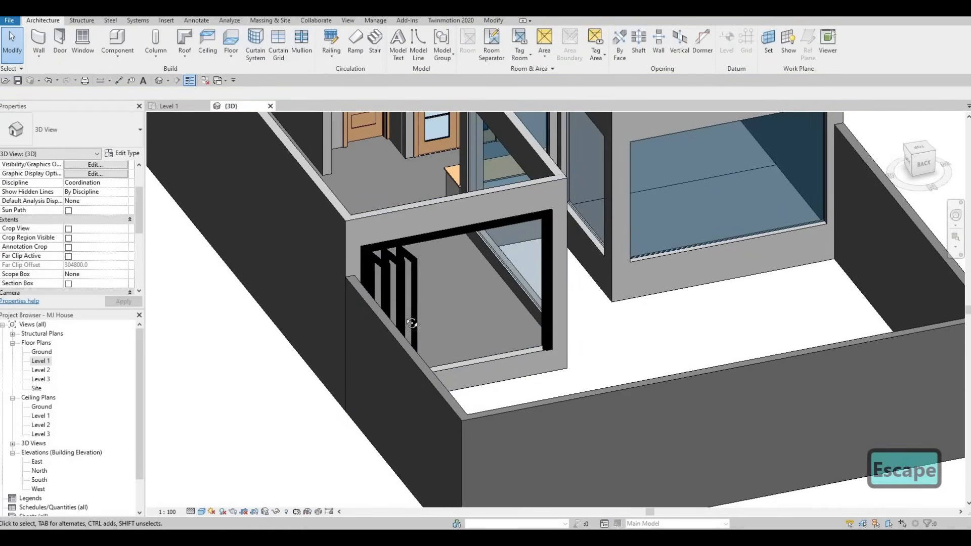
shift+middle_drag(412, 323, 376, 378)
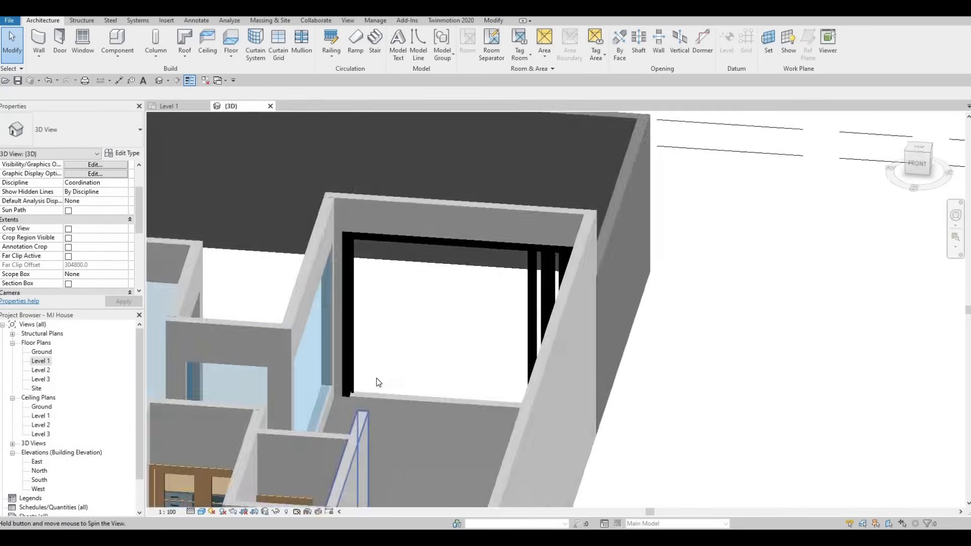
scroll(375, 375, up, 5)
scroll(381, 374, down, 6)
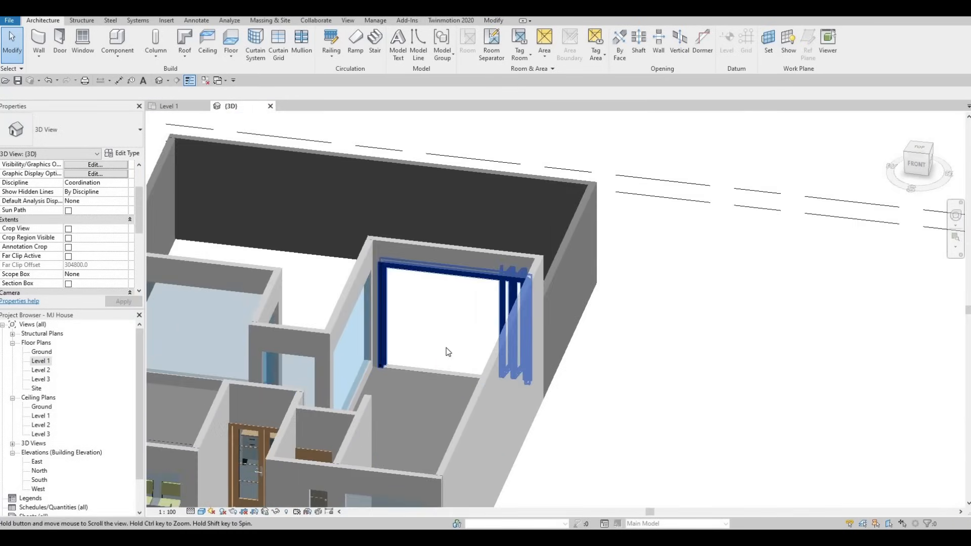
shift+middle_drag(446, 348, 566, 304)
middle_drag(486, 335, 521, 333)
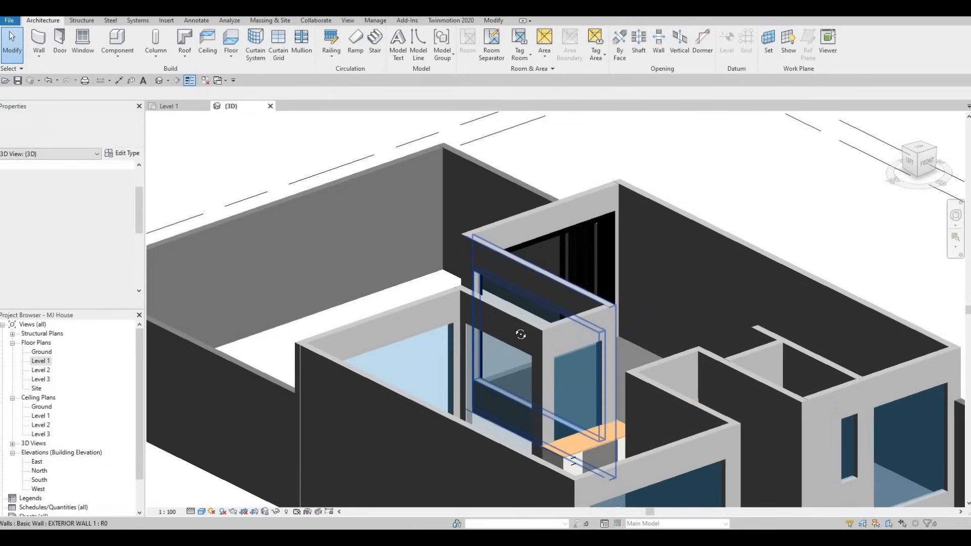
shift+middle_drag(451, 272, 536, 248)
scroll(507, 287, up, 1)
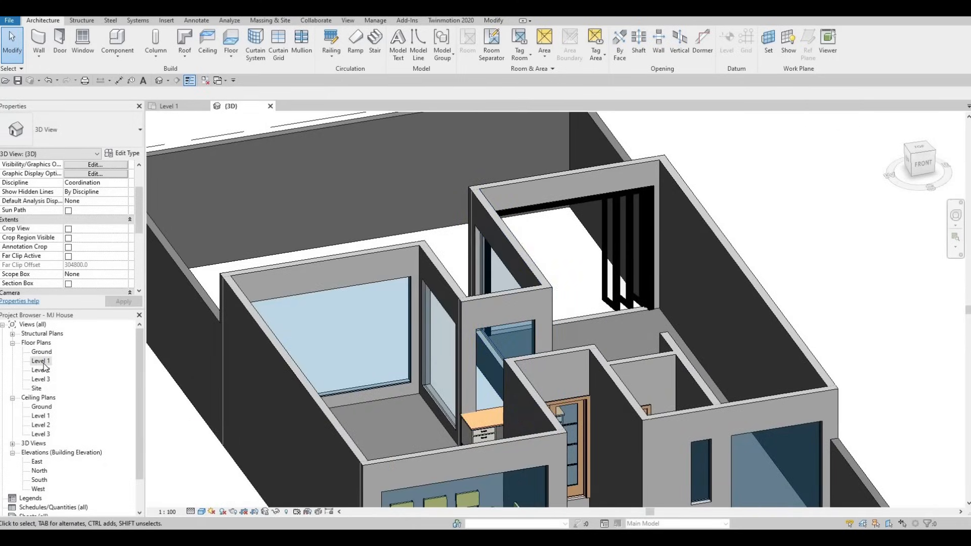
scroll(453, 347, down, 3)
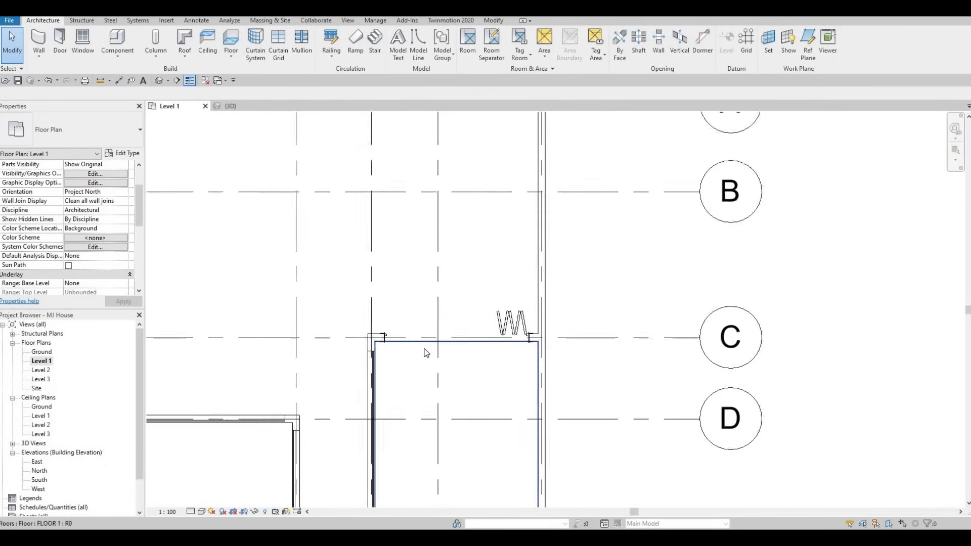
scroll(435, 374, down, 5)
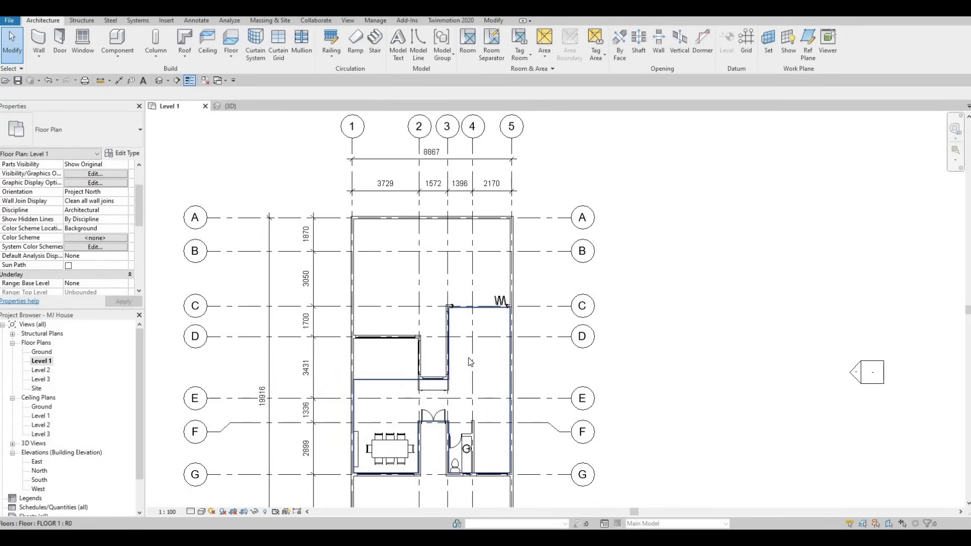